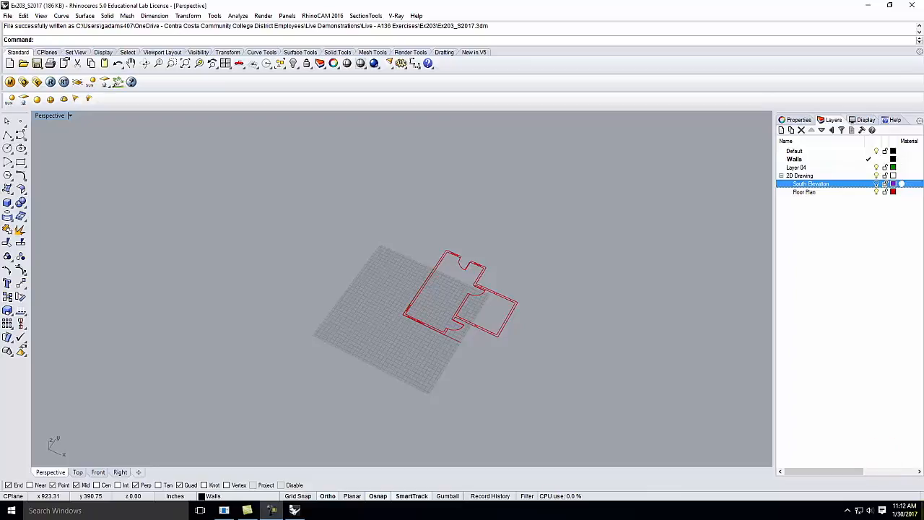
Step: Window-select all the floor-plan curves, move them onto the Default layer, then deselect
{"action": "left_click_drag", "start_coordinate": [322, 189], "coordinate": [621, 415]}
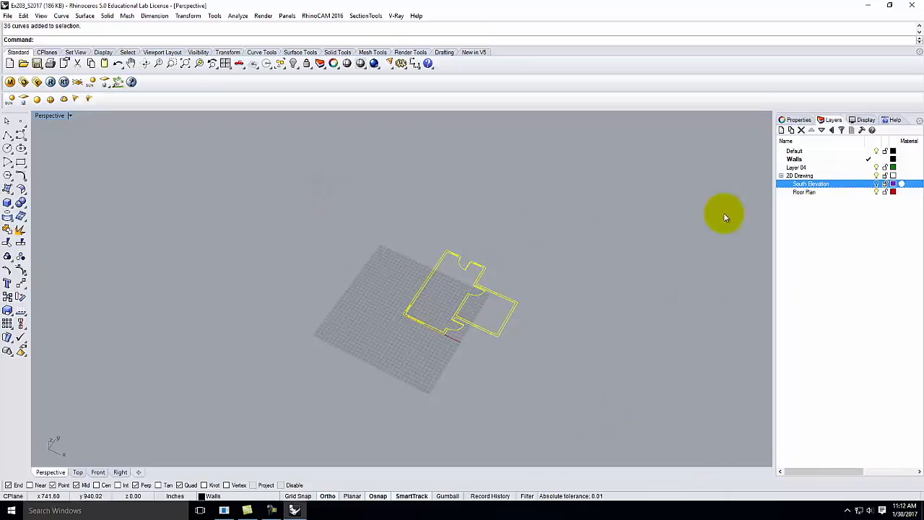
{"action": "left_click", "coordinate": [794, 150]}
{"action": "right_click", "coordinate": [794, 150]}
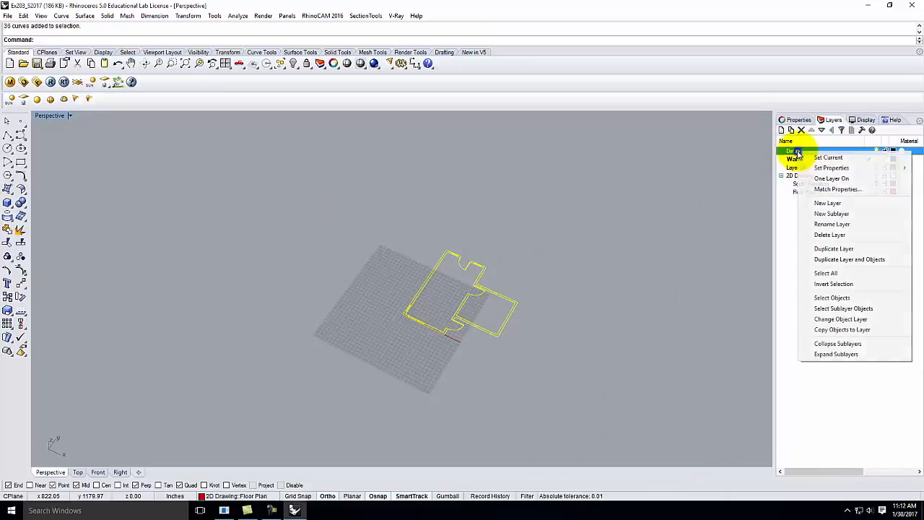
{"action": "left_click", "coordinate": [841, 321]}
{"action": "left_click", "coordinate": [686, 221]}
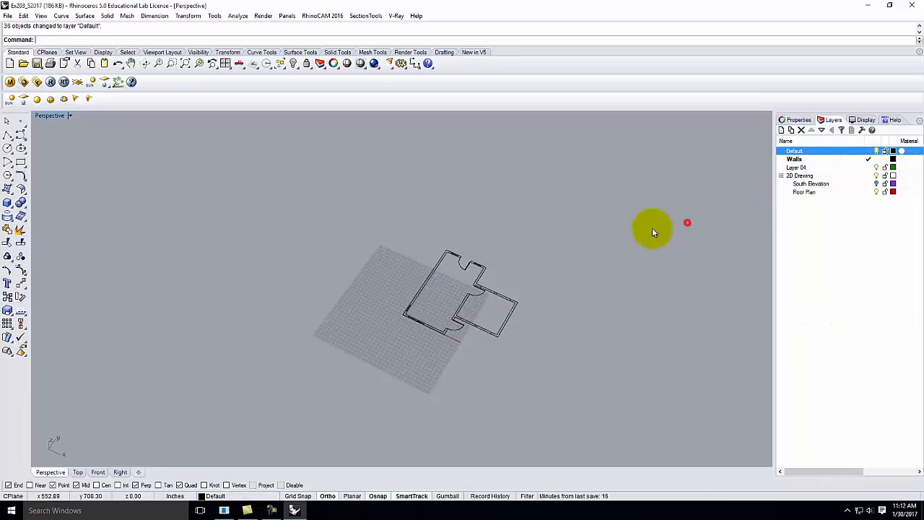
Step: Maximize the Top viewport from the four-view layout and zoom in on the plan
{"action": "double_click", "coordinate": [53, 116]}
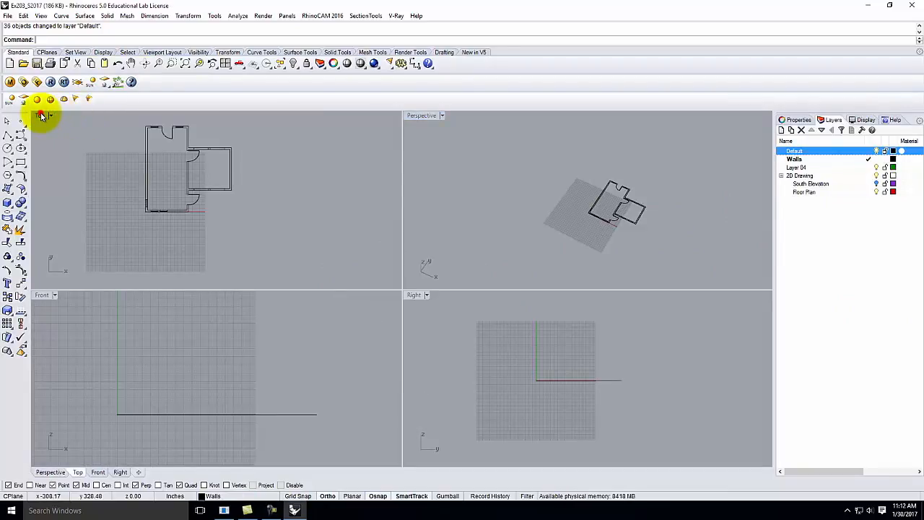
{"action": "double_click", "coordinate": [41, 116]}
{"action": "scroll", "coordinate": [262, 128], "scroll_direction": "up", "scroll_amount": 3}
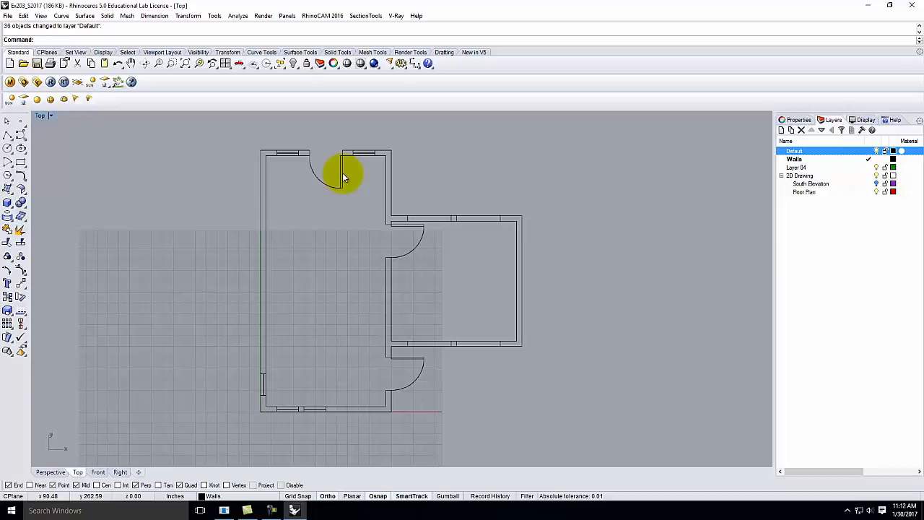
{"action": "left_click", "coordinate": [589, 140]}
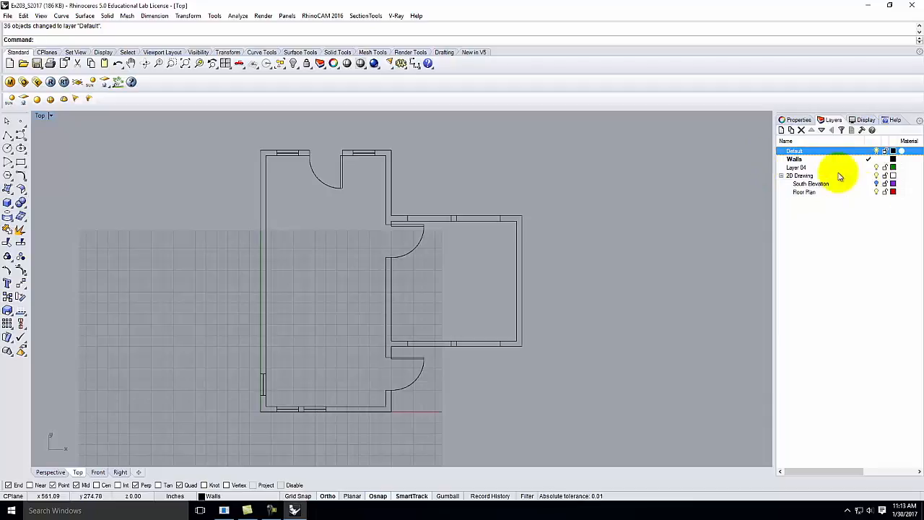
Step: Delete the layers from Walls through Floor Plan, including their objects
{"action": "left_click", "coordinate": [804, 160]}
{"action": "left_click", "coordinate": [809, 192], "text": "shift"}
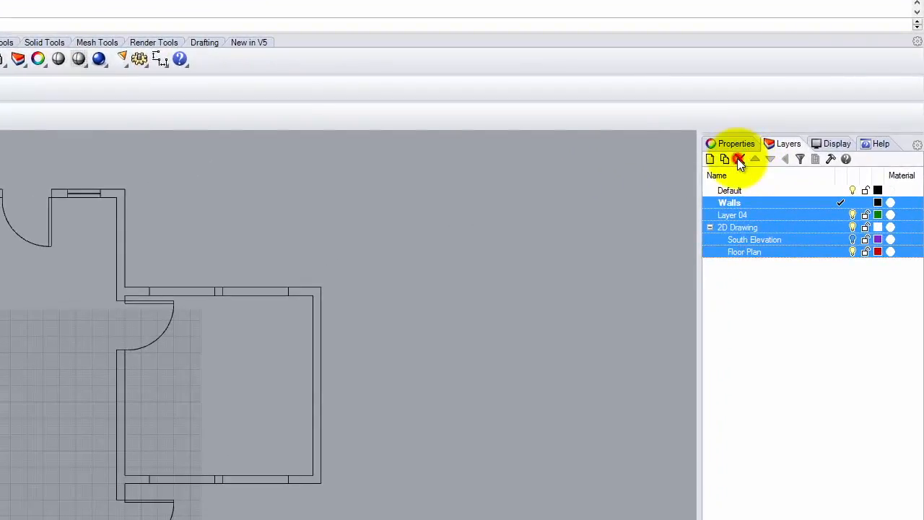
{"action": "left_click", "coordinate": [777, 142]}
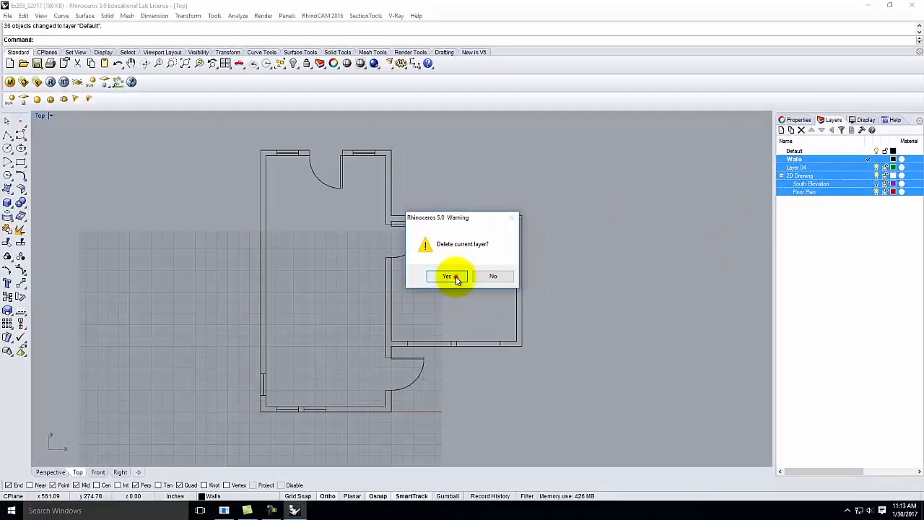
{"action": "left_click", "coordinate": [303, 337]}
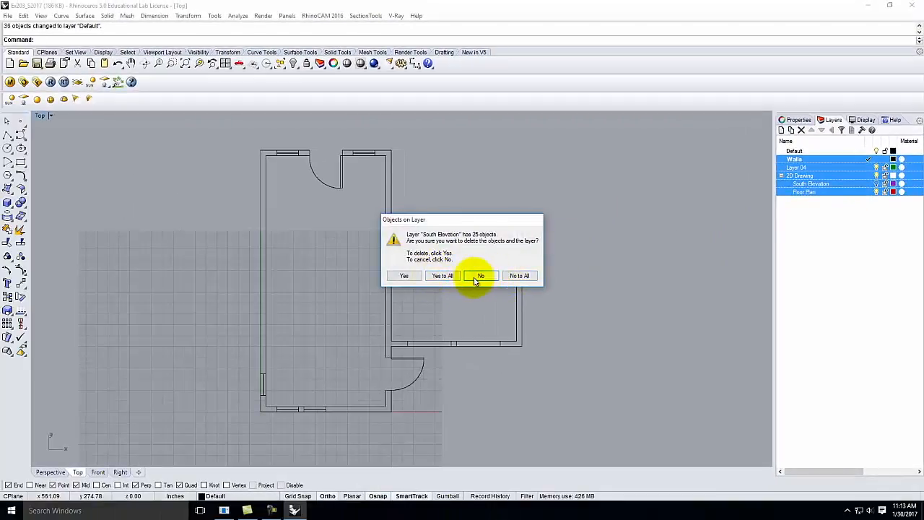
{"action": "left_click", "coordinate": [443, 276]}
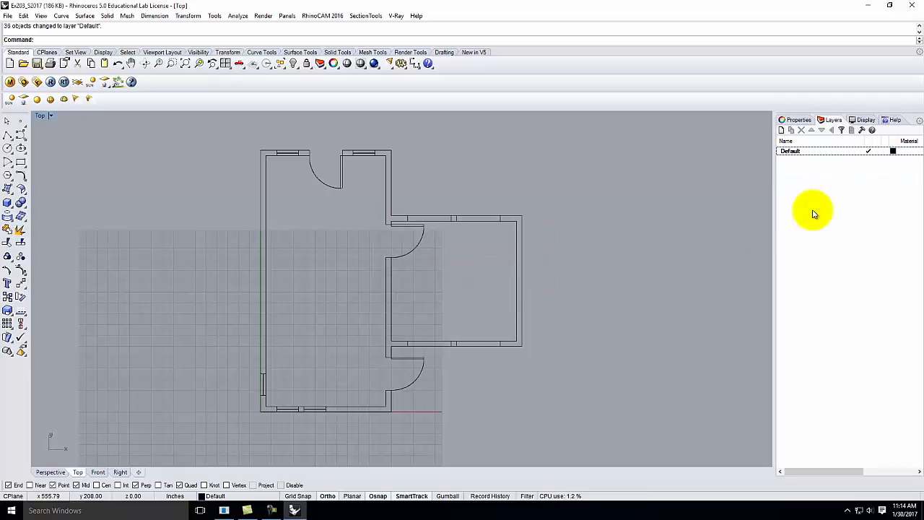
Step: Select the remaining Default layer, then clear the layer selection
{"action": "left_click", "coordinate": [792, 159]}
{"action": "left_click", "coordinate": [794, 157]}
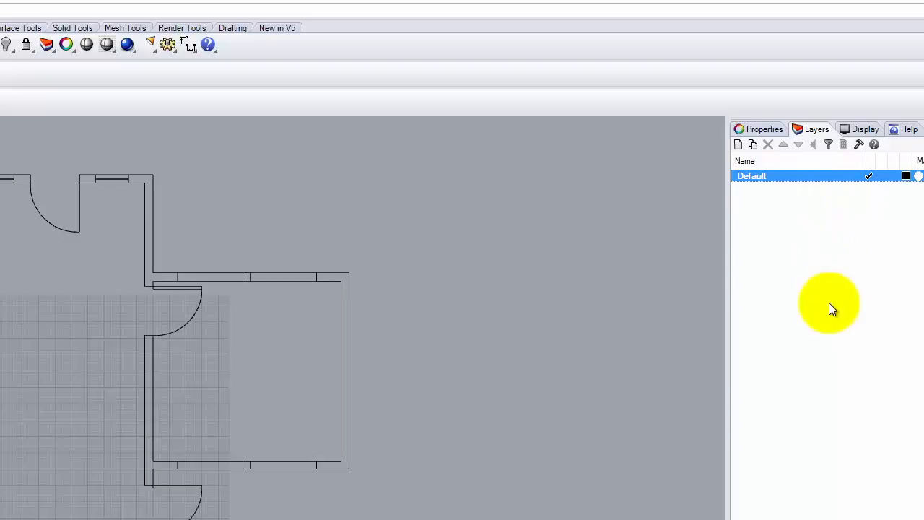
{"action": "left_click", "coordinate": [796, 217]}
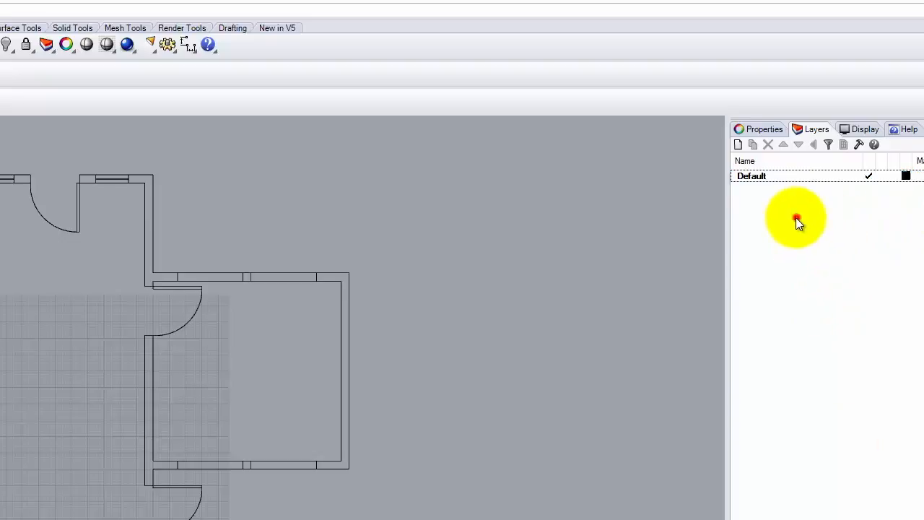
{"action": "left_click", "coordinate": [774, 178]}
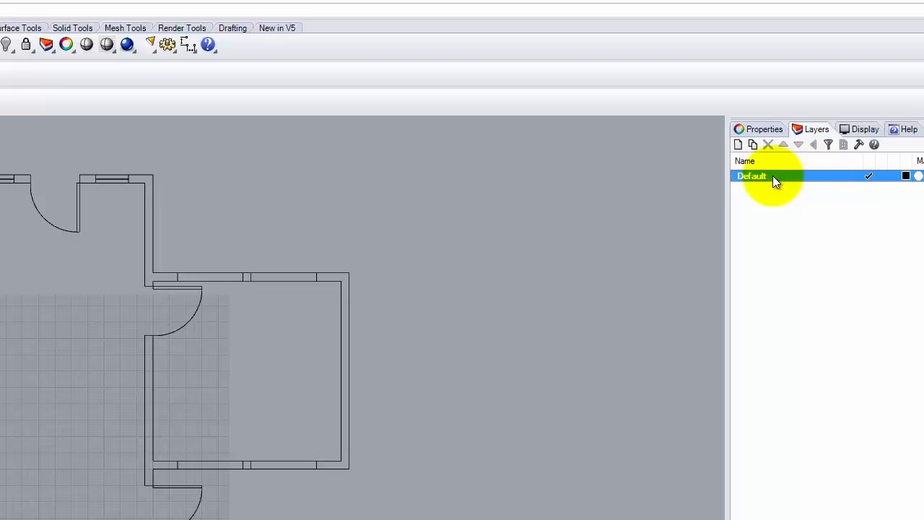
{"action": "left_click", "coordinate": [798, 309]}
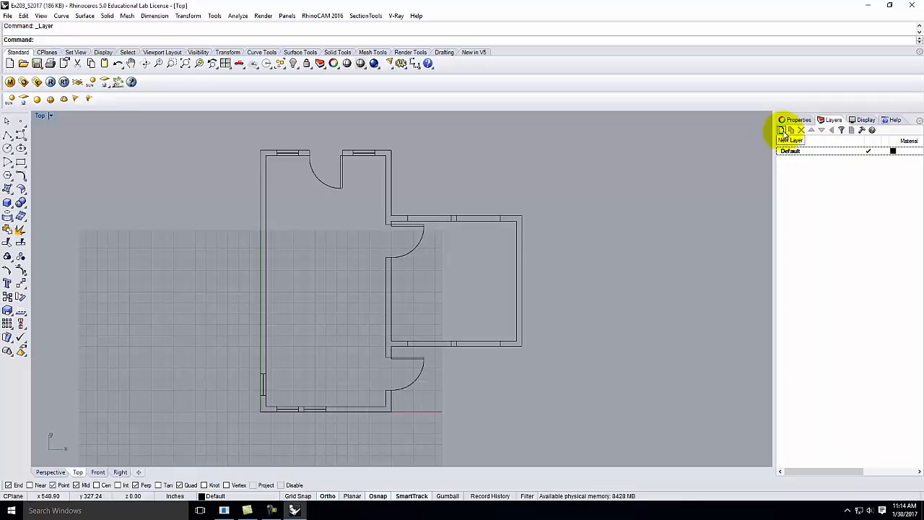
Step: Create a new layer named '2D Drawing' and select it
{"action": "left_click", "coordinate": [782, 130]}
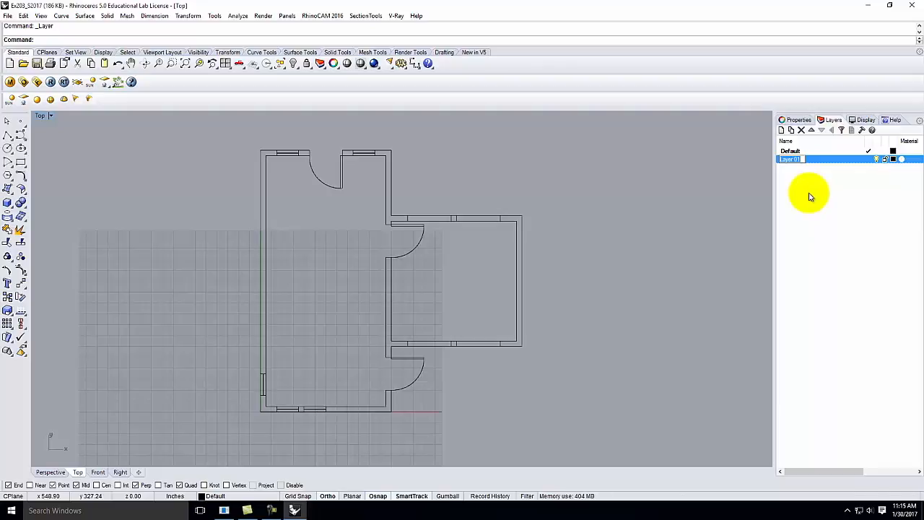
{"action": "type", "text": "2D D"}
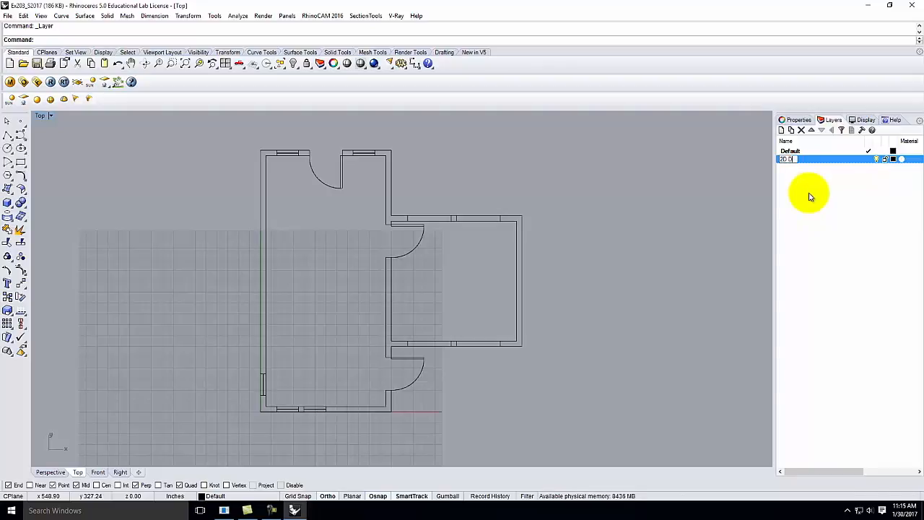
{"action": "type", "text": "rawing"}
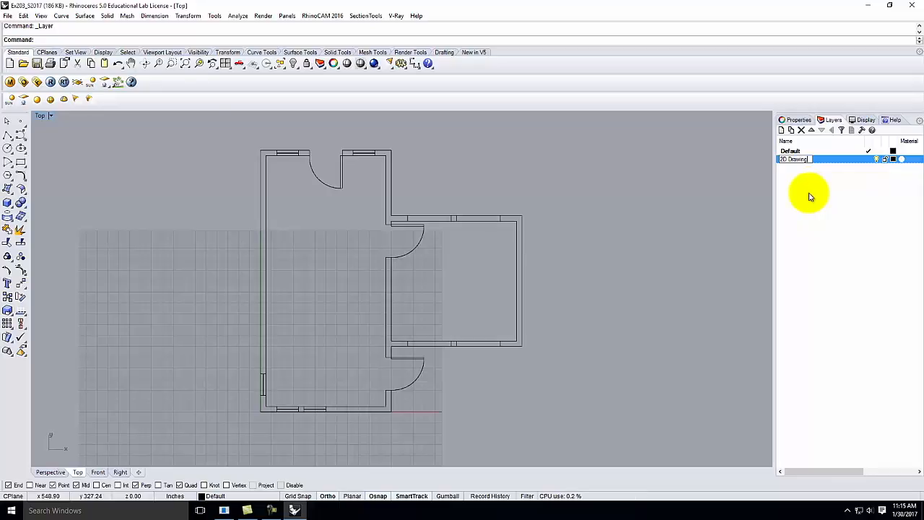
{"action": "left_click", "coordinate": [804, 185]}
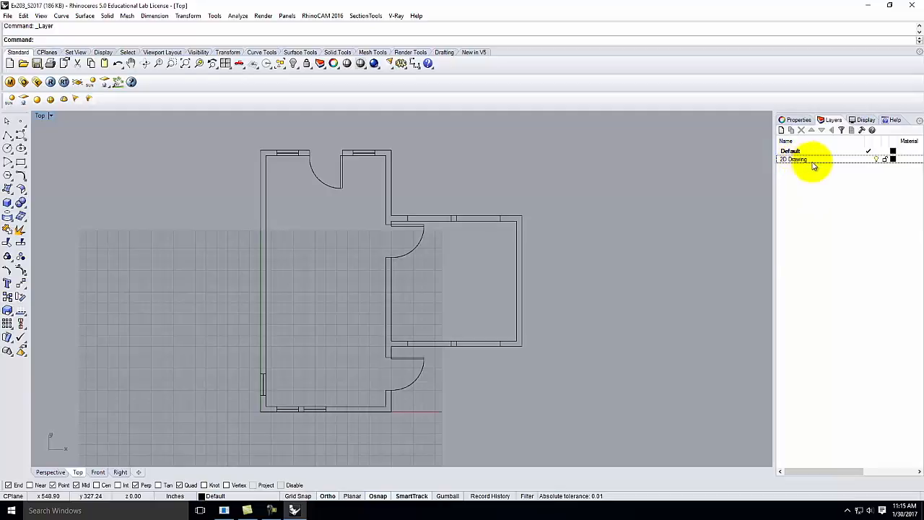
{"action": "left_click", "coordinate": [813, 181]}
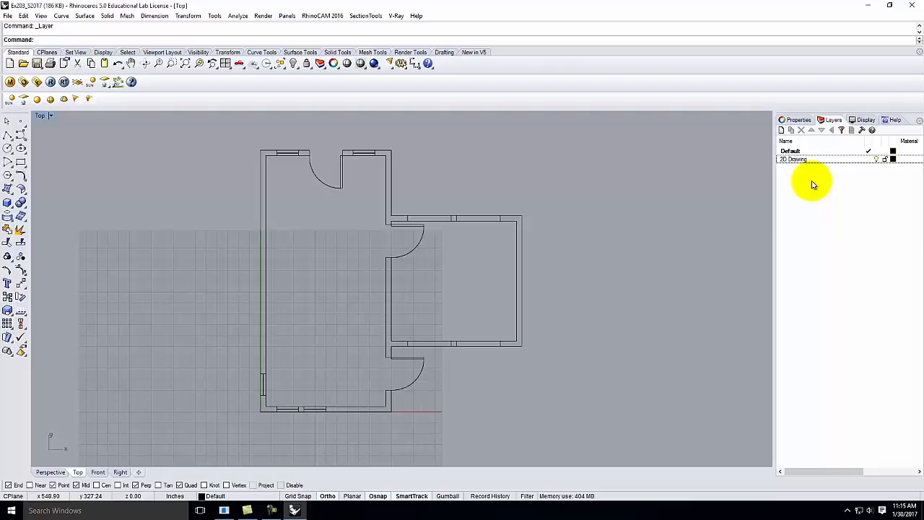
{"action": "left_click", "coordinate": [793, 160]}
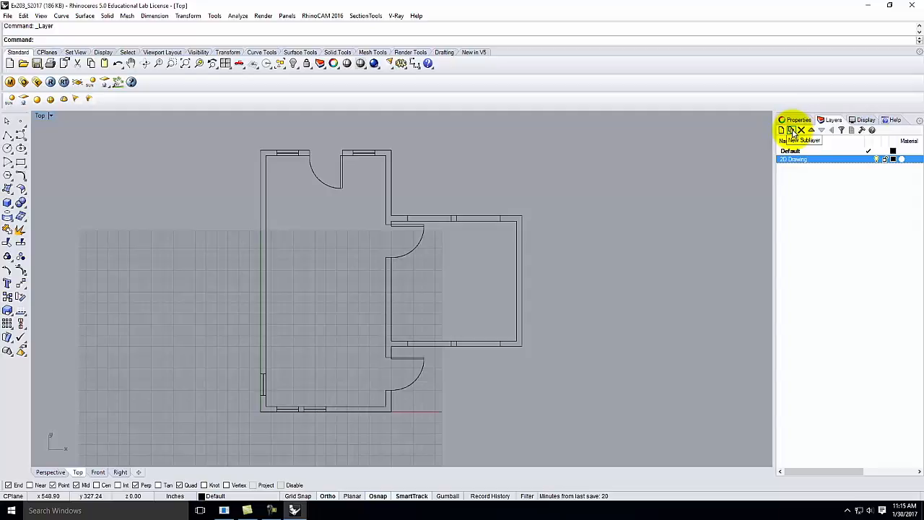
Step: Add a sublayer named 'Walls' under 2D Drawing
{"action": "left_click", "coordinate": [792, 132]}
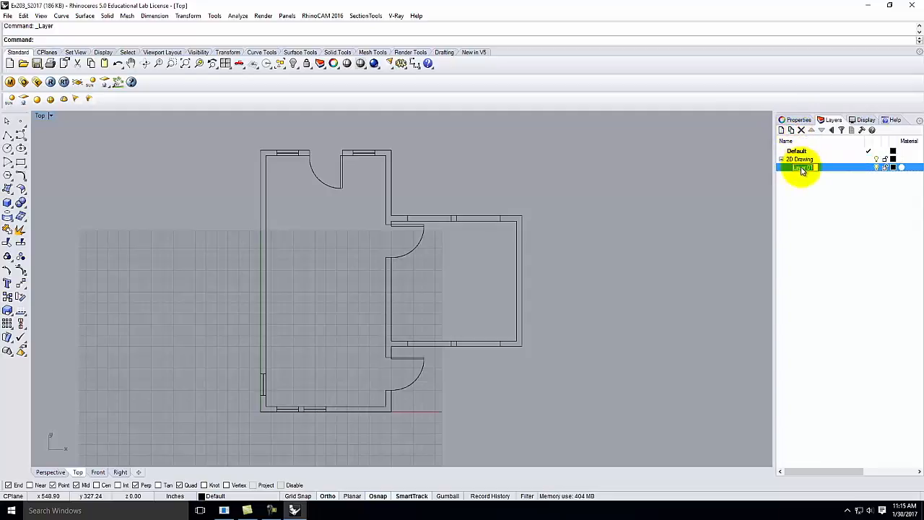
{"action": "type", "text": "Walls"}
{"action": "key", "text": "Return"}
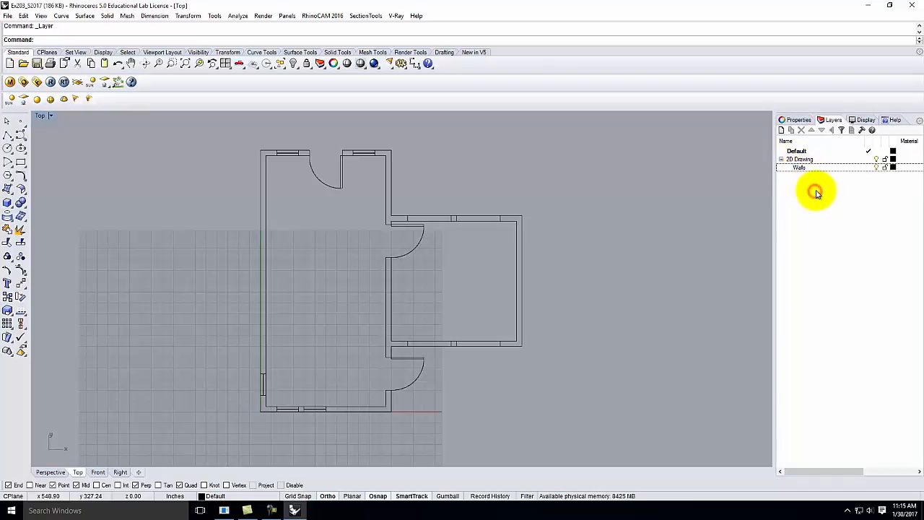
{"action": "left_click", "coordinate": [800, 160]}
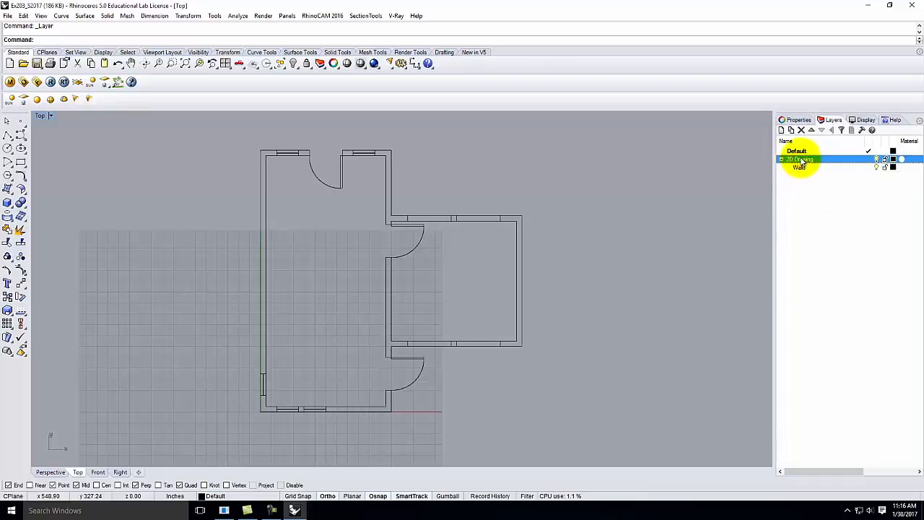
{"action": "left_click", "coordinate": [805, 169]}
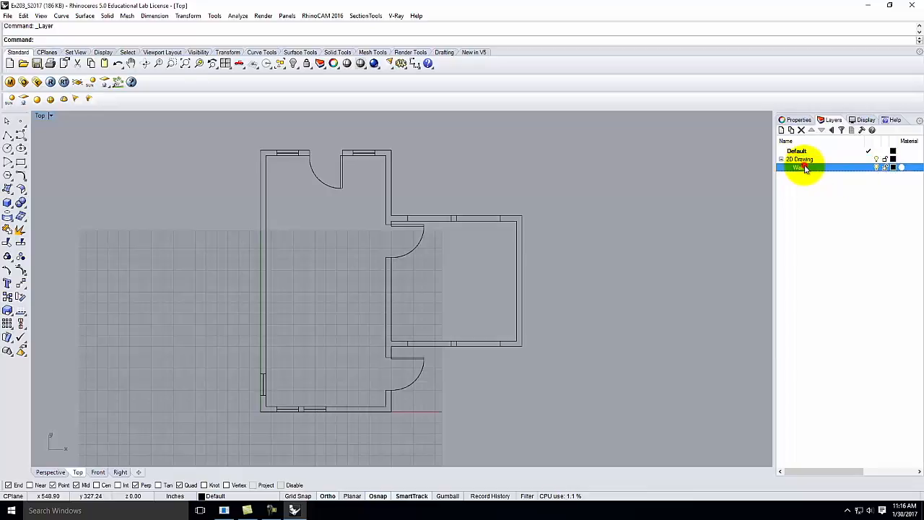
{"action": "left_click", "coordinate": [803, 160]}
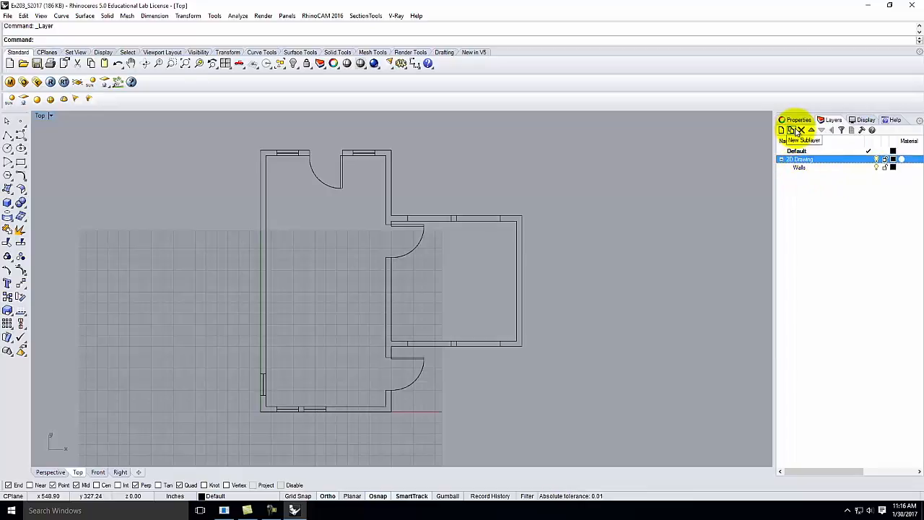
Step: Add a second sublayer named 'Elevation' under 2D Drawing
{"action": "left_click", "coordinate": [791, 131]}
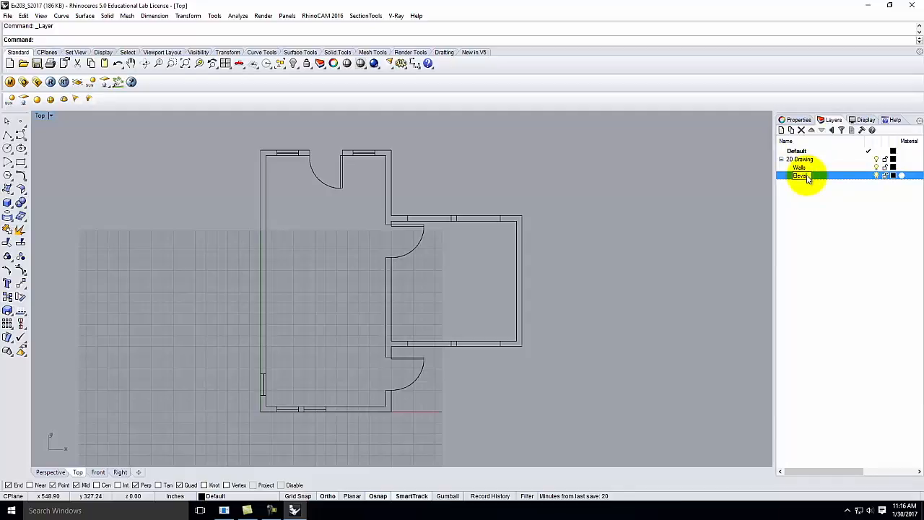
{"action": "left_click", "coordinate": [807, 186]}
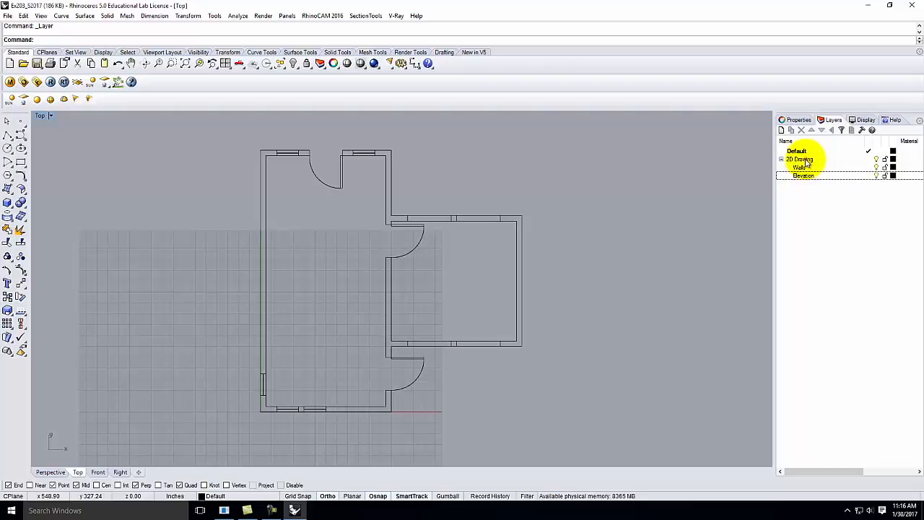
{"action": "left_click", "coordinate": [801, 159]}
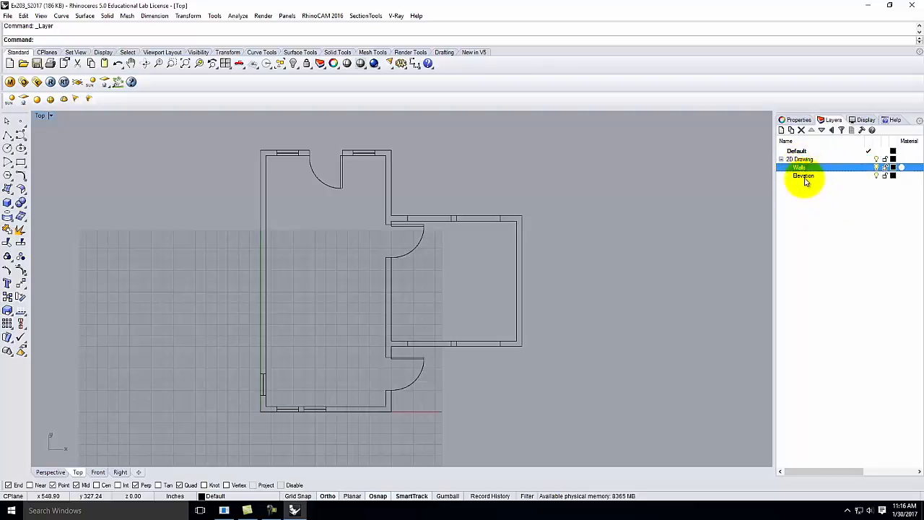
{"action": "left_click", "coordinate": [805, 176]}
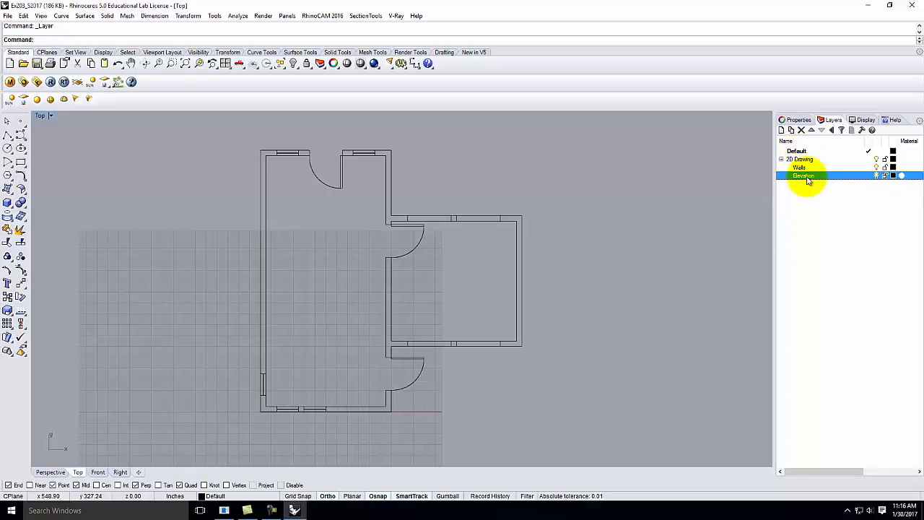
{"action": "left_click", "coordinate": [623, 198]}
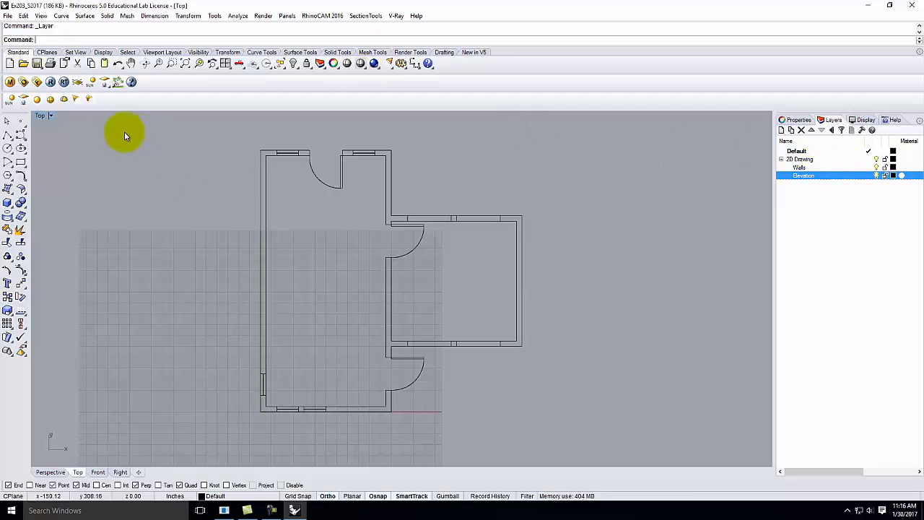
Step: Window-select all the floor-plan curves and move them onto the Walls sublayer
{"action": "left_click_drag", "start_coordinate": [227, 127], "coordinate": [581, 436]}
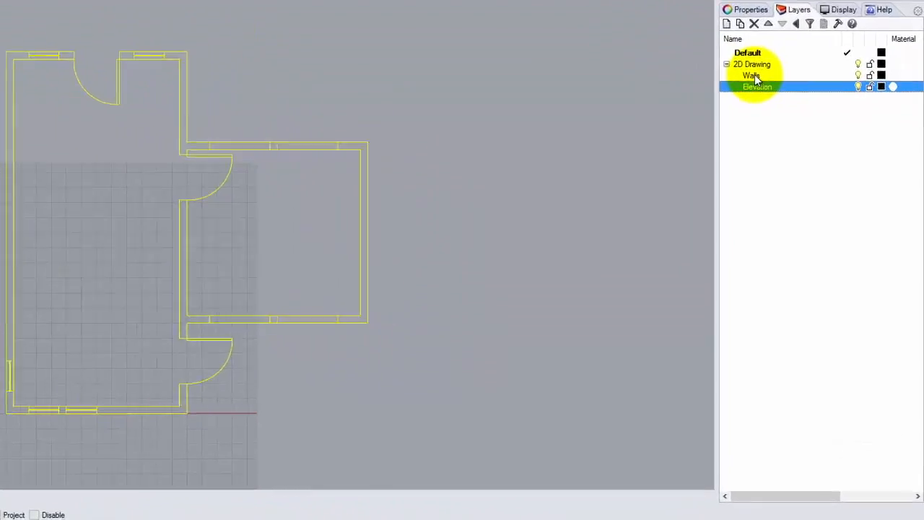
{"action": "left_click", "coordinate": [800, 168]}
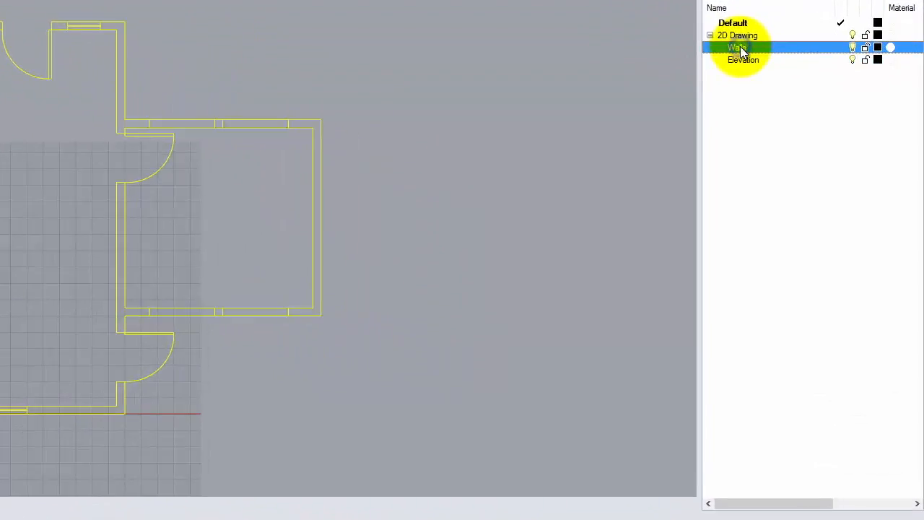
{"action": "right_click", "coordinate": [740, 48]}
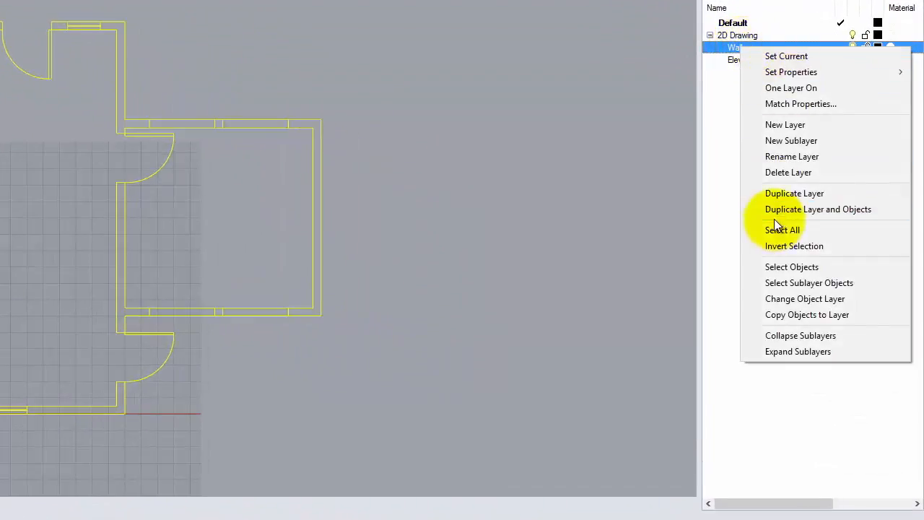
{"action": "left_click", "coordinate": [817, 299]}
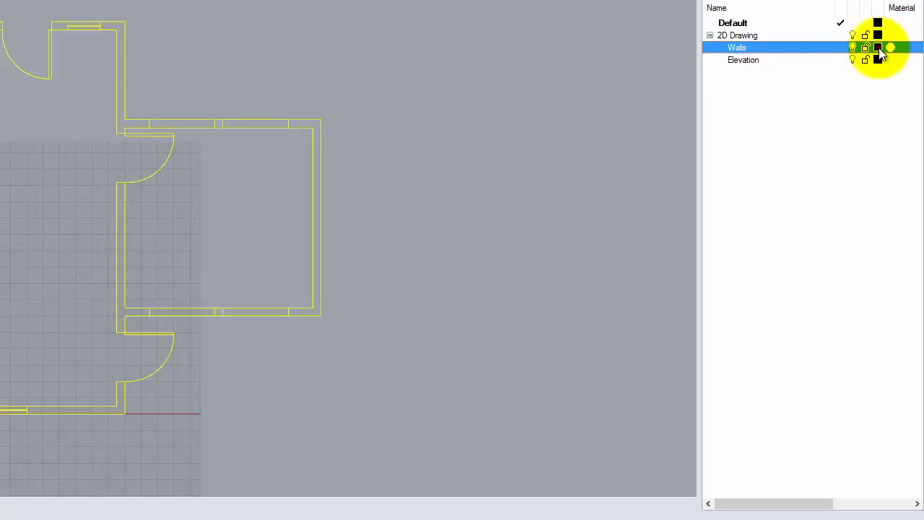
Step: Change the Walls layer colour to red, then deselect the curves
{"action": "left_click", "coordinate": [878, 47]}
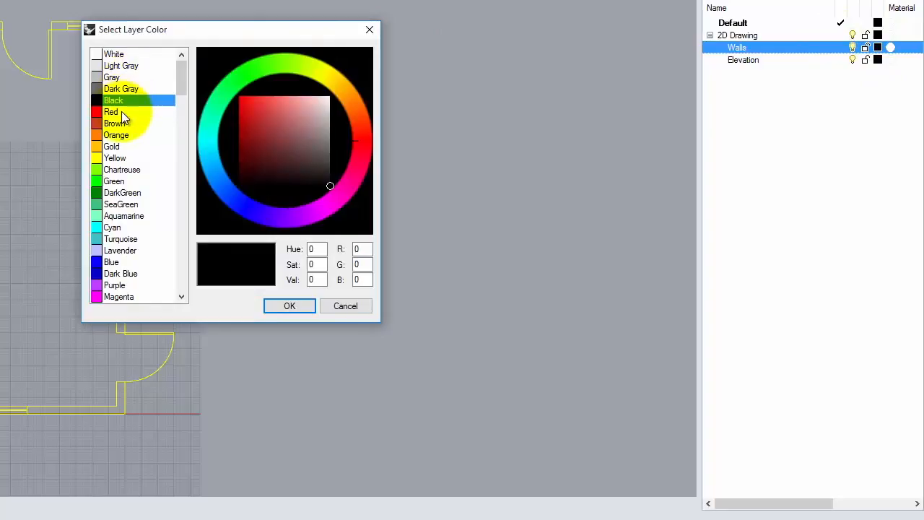
{"action": "left_click", "coordinate": [122, 113]}
{"action": "left_click", "coordinate": [287, 306]}
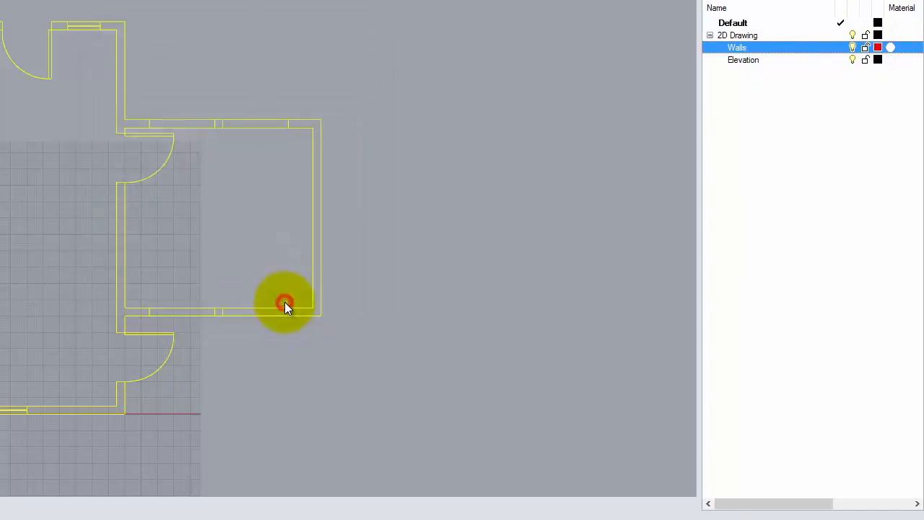
{"action": "left_click", "coordinate": [521, 139]}
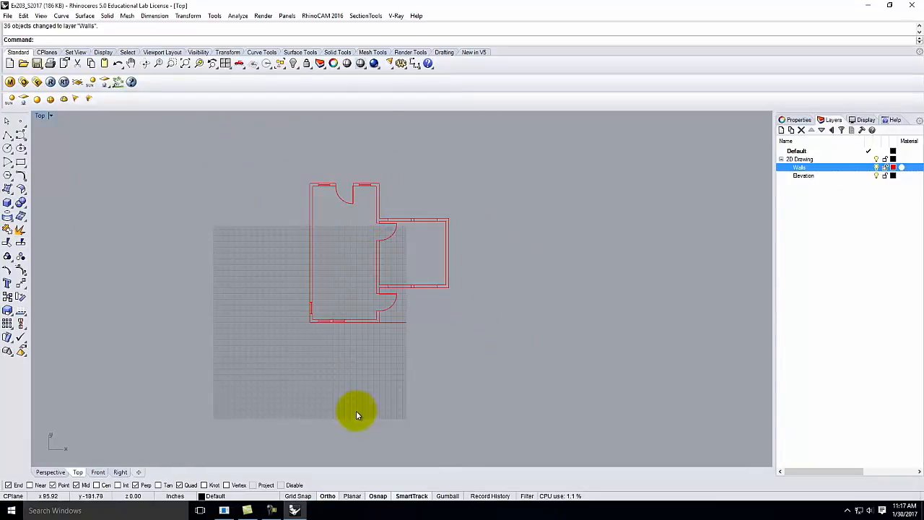
Step: Make the Elevation sublayer current and open its Select Layer Color dialog
{"action": "scroll", "coordinate": [356, 413], "scroll_direction": "up", "scroll_amount": 3}
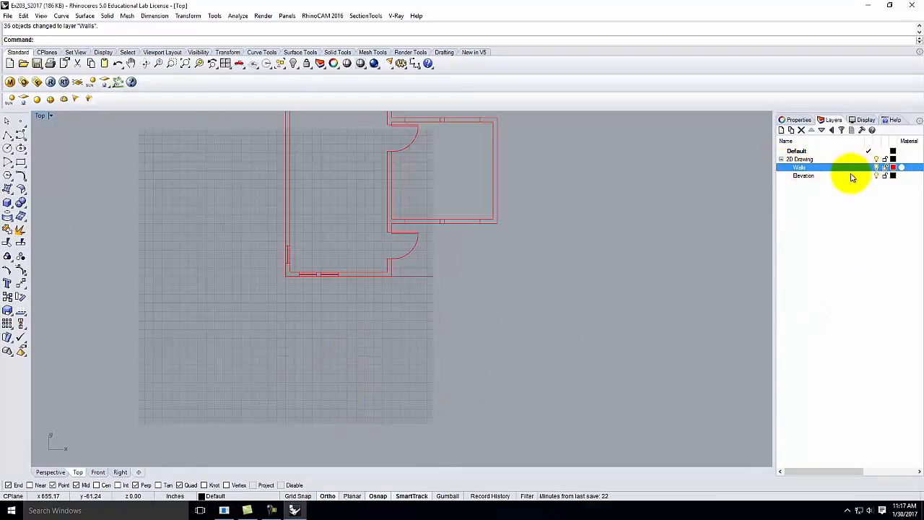
{"action": "left_click", "coordinate": [803, 177]}
{"action": "double_click", "coordinate": [828, 179]}
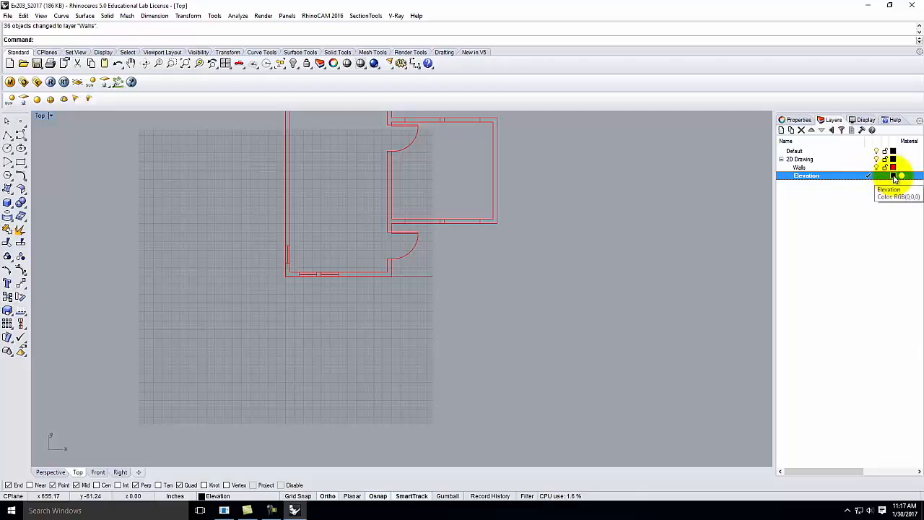
{"action": "left_click", "coordinate": [893, 176]}
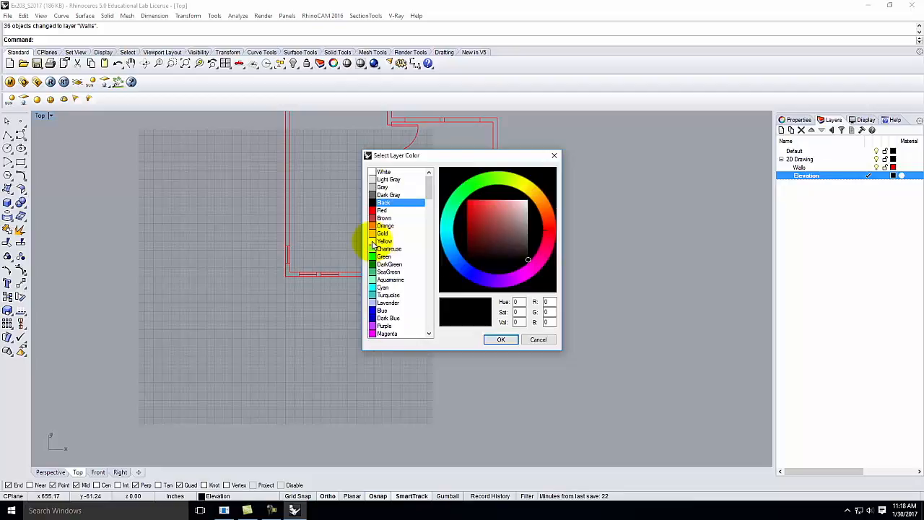
Step: Pick Blue as the Elevation layer colour and confirm it
{"action": "left_click", "coordinate": [388, 310]}
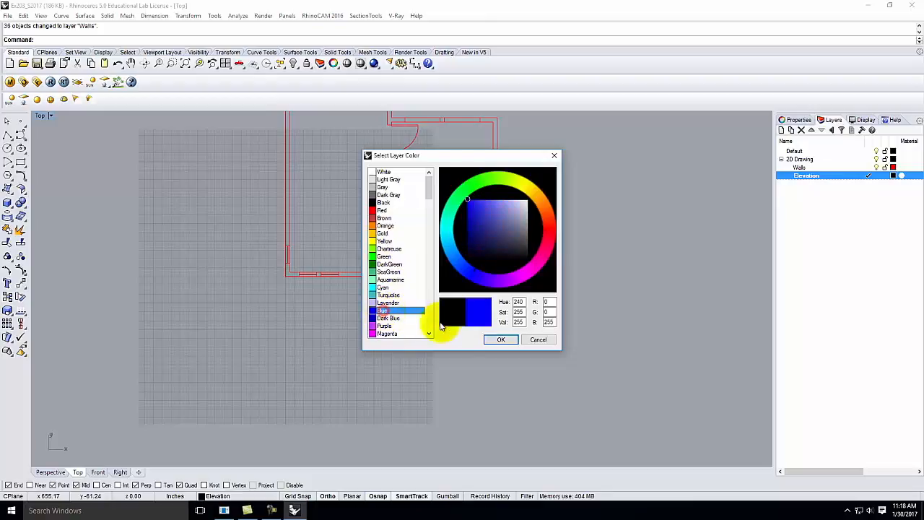
{"action": "left_click", "coordinate": [501, 340]}
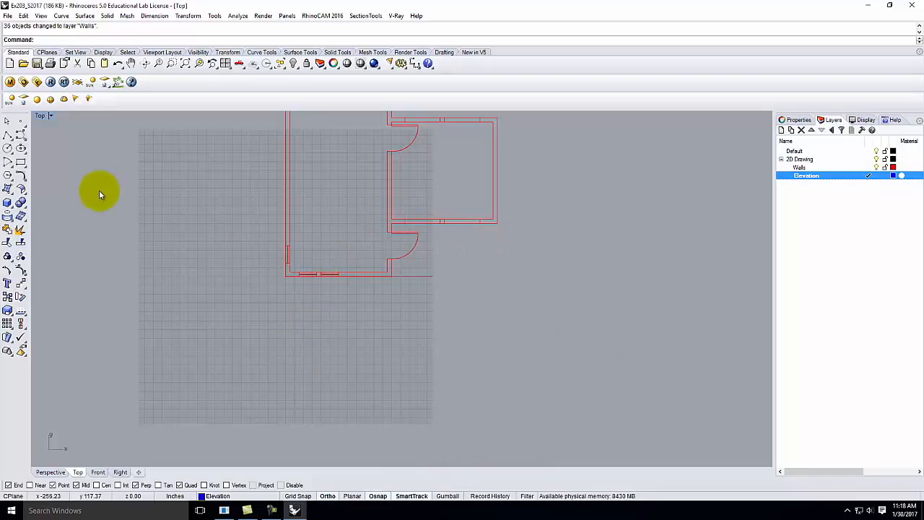
Step: Draw three vertical polylines down from the lower-left, door-side and right-room wall corners
{"action": "left_click", "coordinate": [6, 136]}
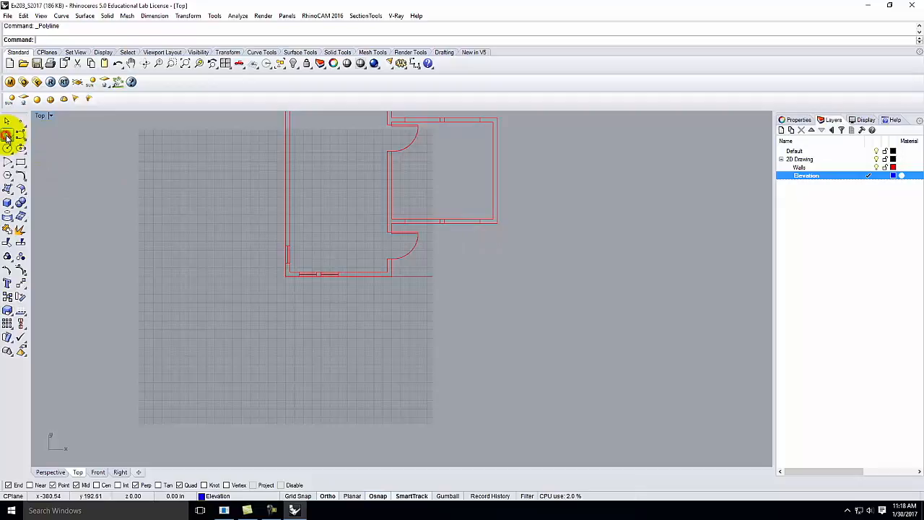
{"action": "left_click", "coordinate": [287, 277]}
{"action": "left_click", "coordinate": [288, 434]}
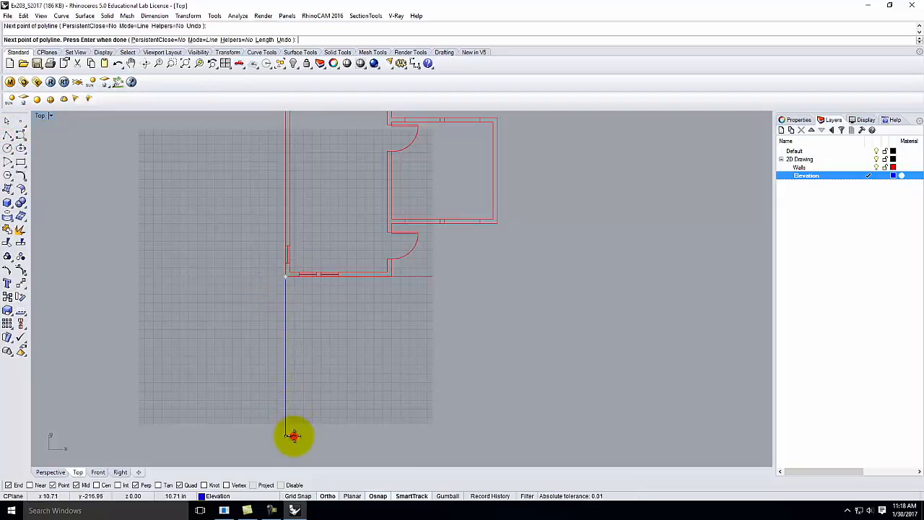
{"action": "key", "text": "Return"}
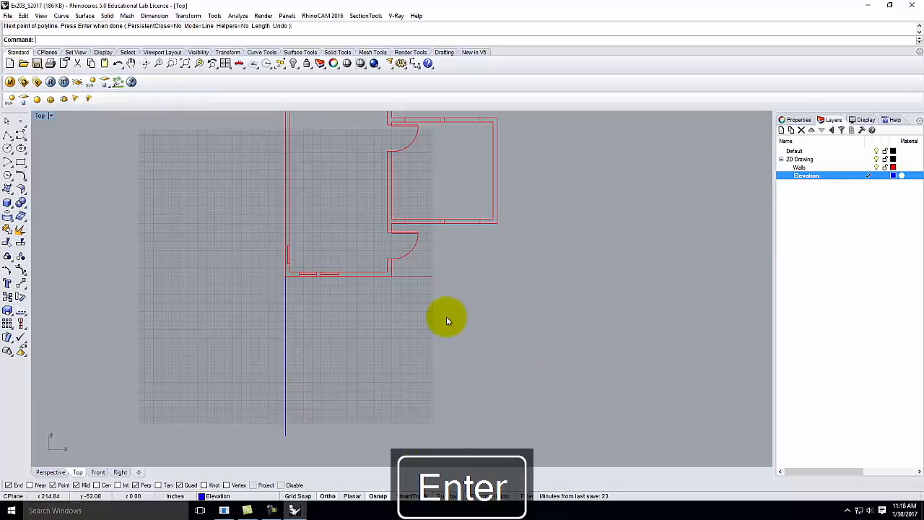
{"action": "key", "text": "Return"}
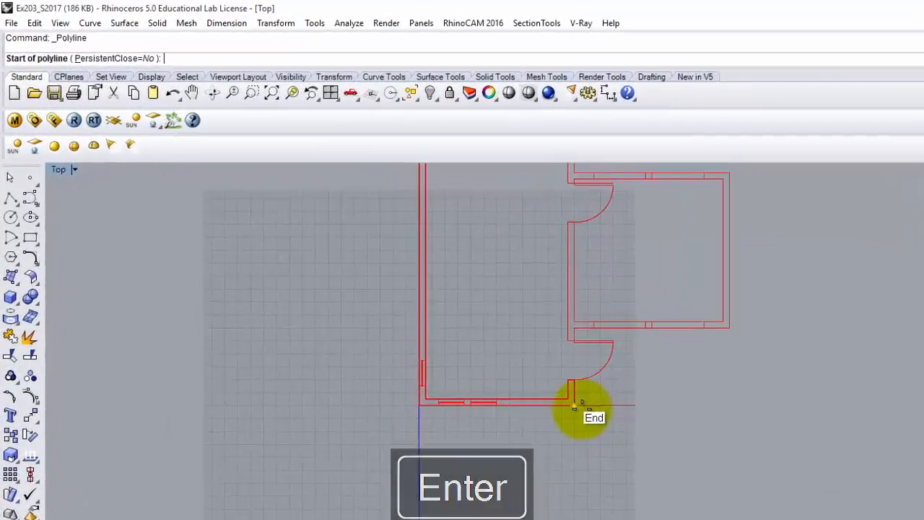
{"action": "left_click", "coordinate": [391, 275]}
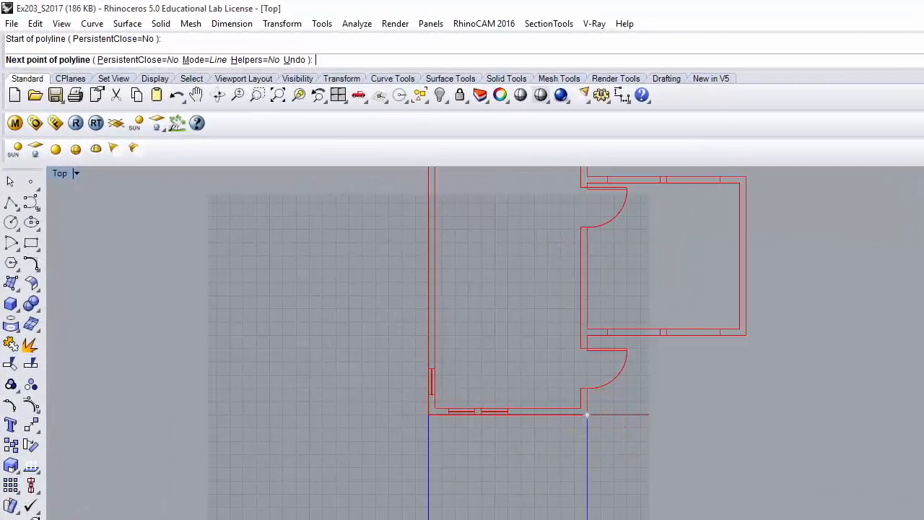
{"action": "left_click", "coordinate": [587, 519]}
{"action": "key", "text": "Return"}
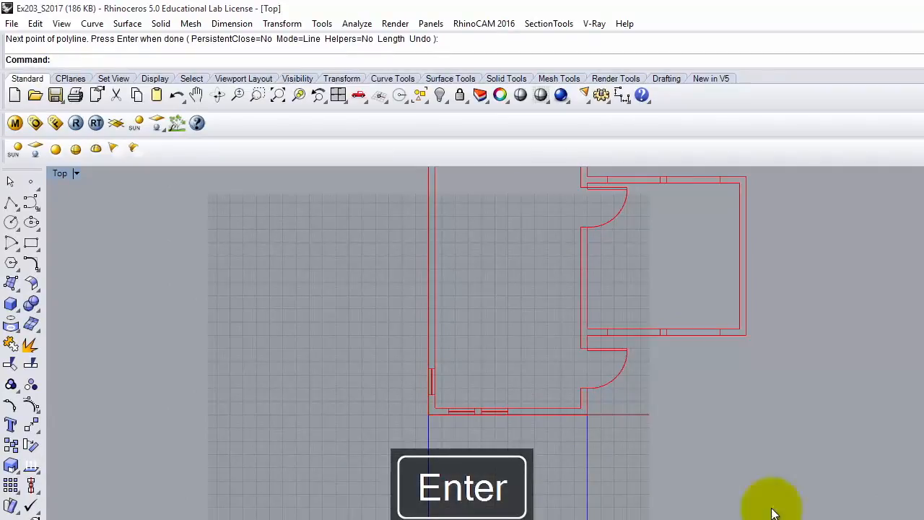
{"action": "key", "text": "Return"}
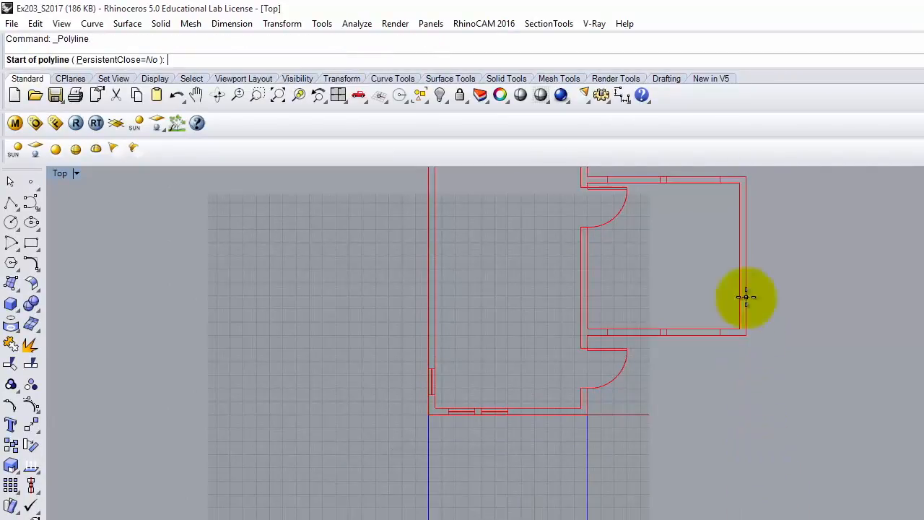
{"action": "left_click", "coordinate": [745, 334]}
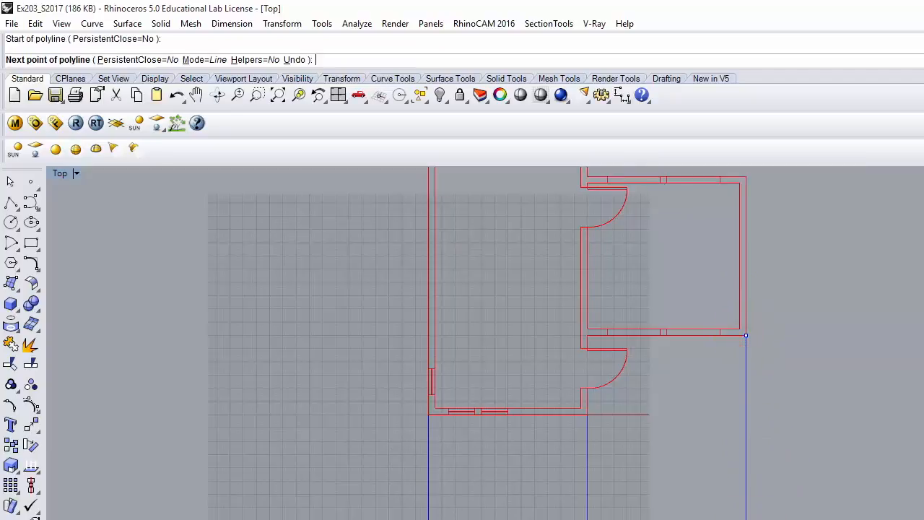
{"action": "left_click", "coordinate": [748, 519]}
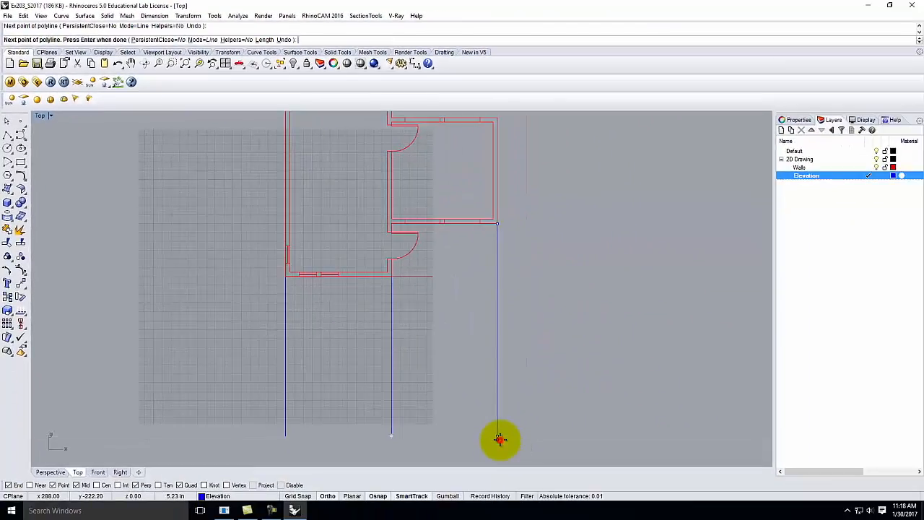
{"action": "key", "text": "Return"}
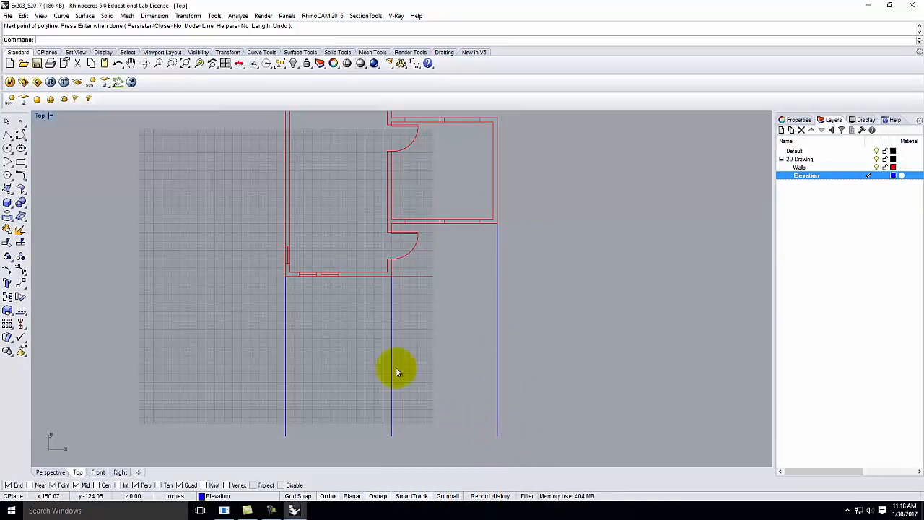
Step: Draw a polyline from the left guide line's bottom end to the right guide line's bottom end
{"action": "left_click", "coordinate": [7, 137]}
{"action": "left_click", "coordinate": [285, 436]}
{"action": "key", "text": "Return"}
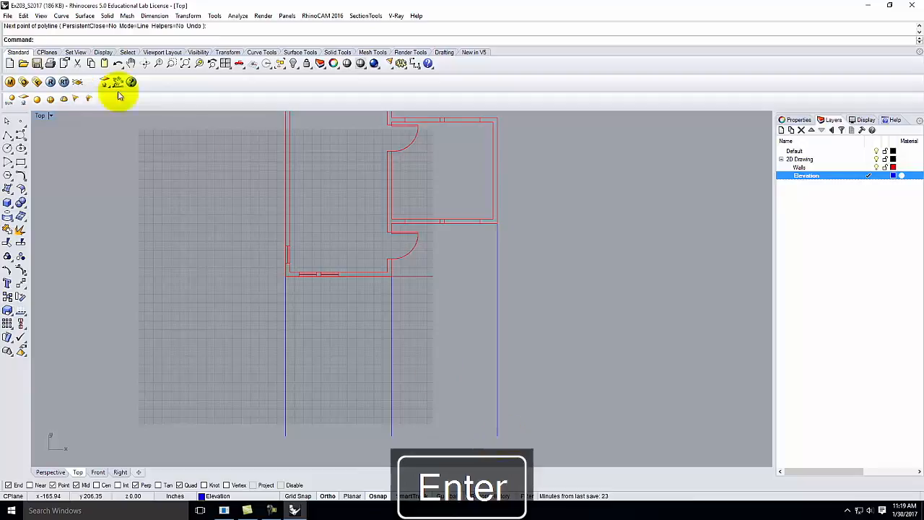
{"action": "left_click", "coordinate": [7, 136]}
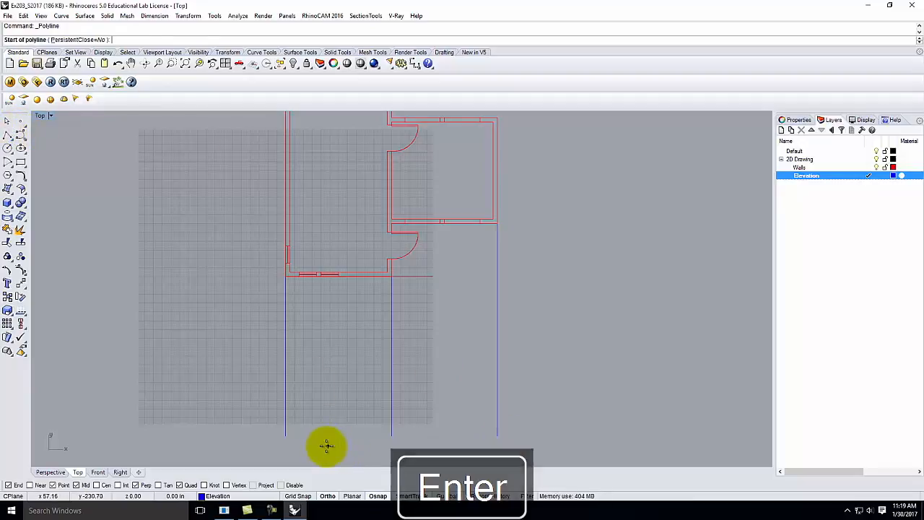
{"action": "left_click", "coordinate": [286, 436]}
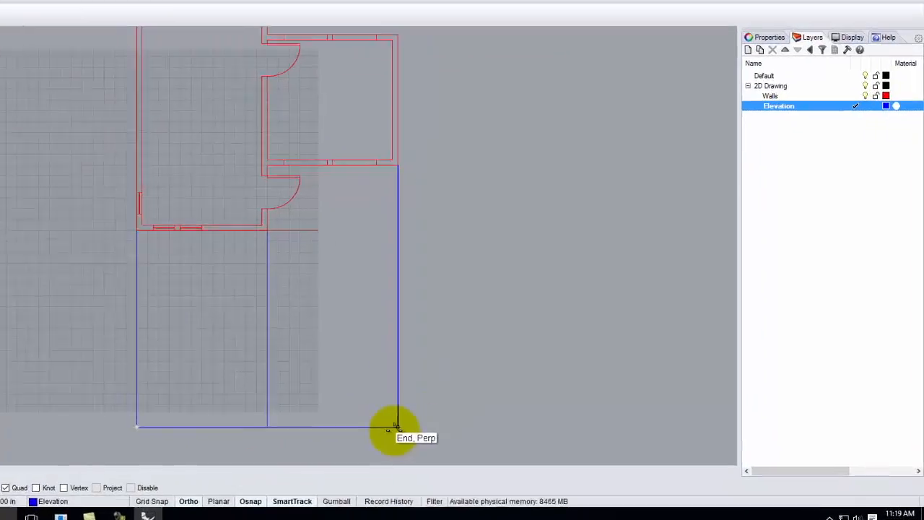
{"action": "left_click", "coordinate": [397, 426]}
{"action": "key", "text": "Return"}
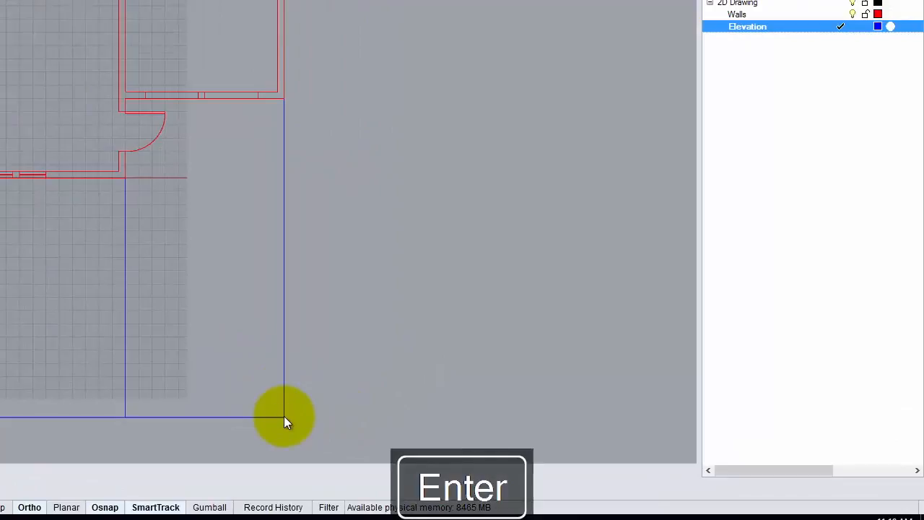
{"action": "left_click", "coordinate": [263, 417]}
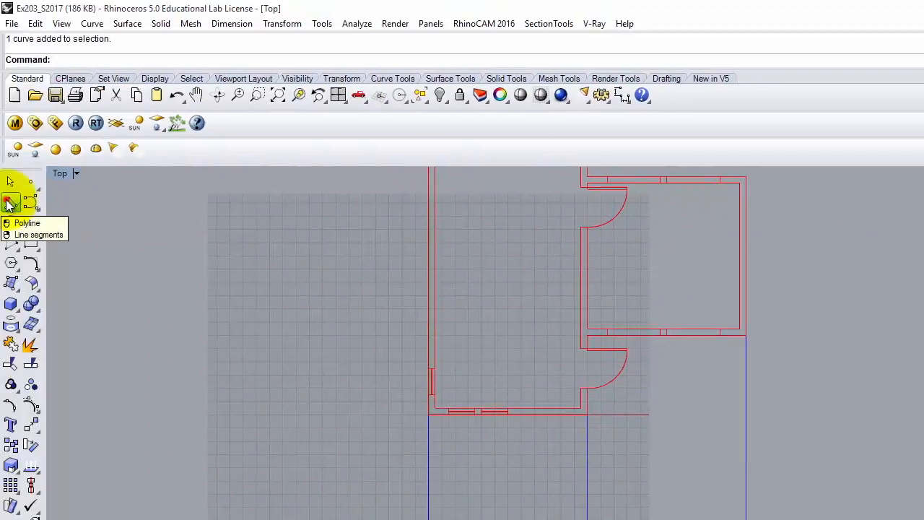
{"action": "left_click", "coordinate": [10, 202]}
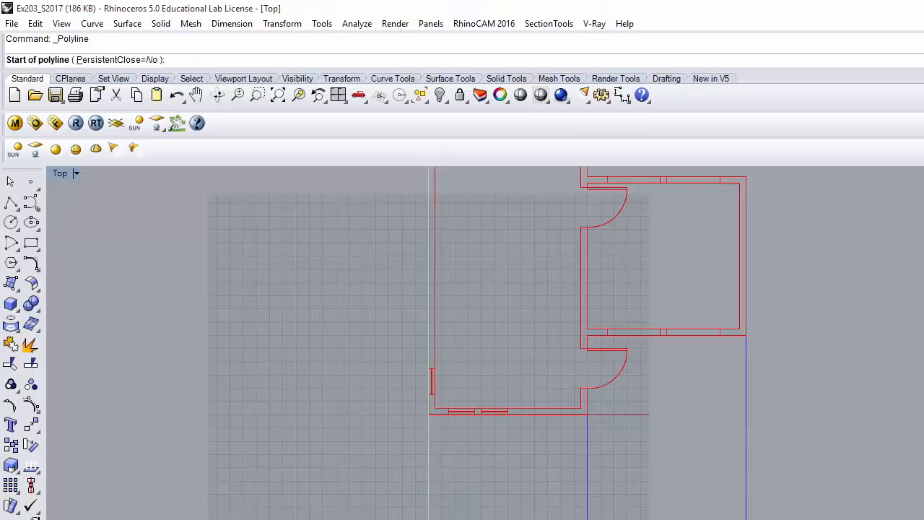
Step: Draw two projection polylines below the plan with start offsets of 1' and 8'
{"action": "type", "text": "1'"}
{"action": "key", "text": "Return"}
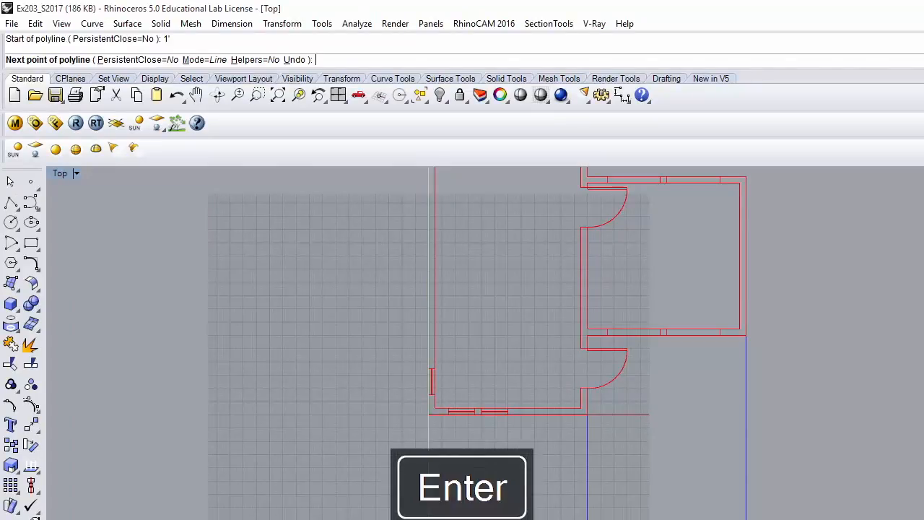
{"action": "left_click", "coordinate": [747, 518]}
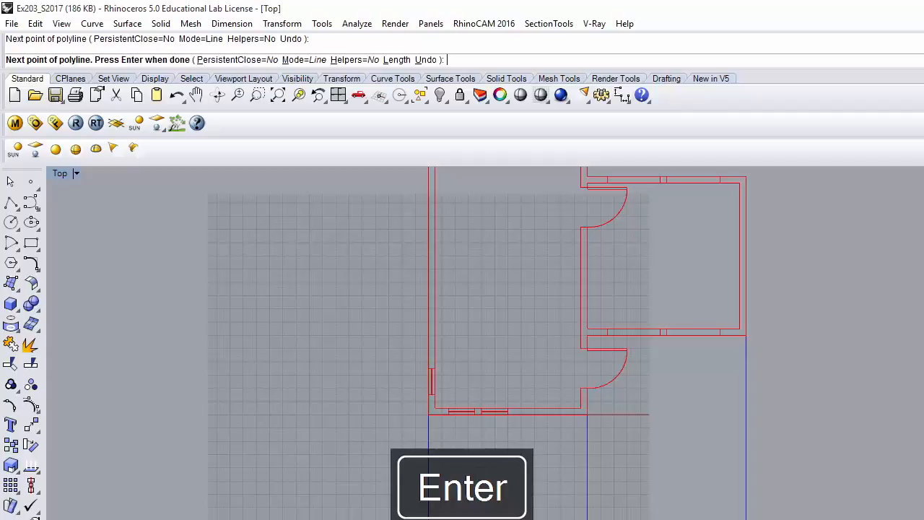
{"action": "key", "text": "Return"}
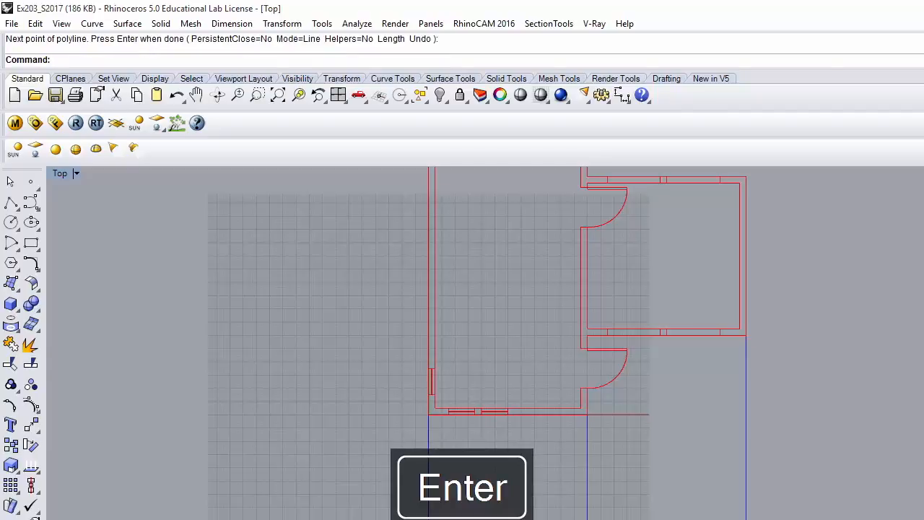
{"action": "key", "text": "Return"}
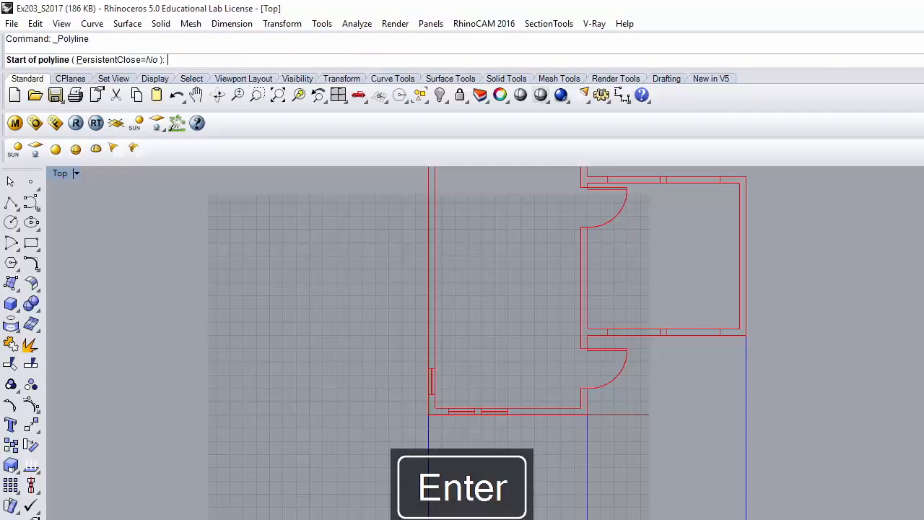
{"action": "type", "text": "8"}
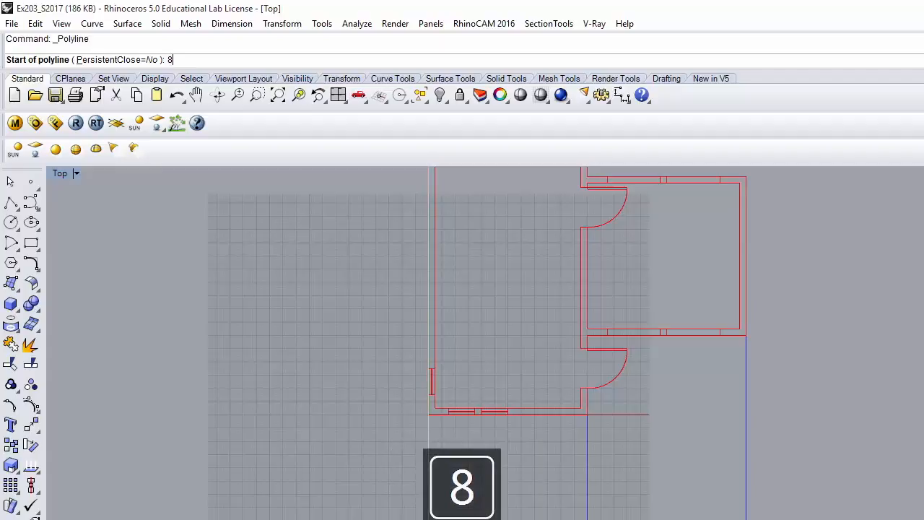
{"action": "type", "text": "'"}
{"action": "key", "text": "Return"}
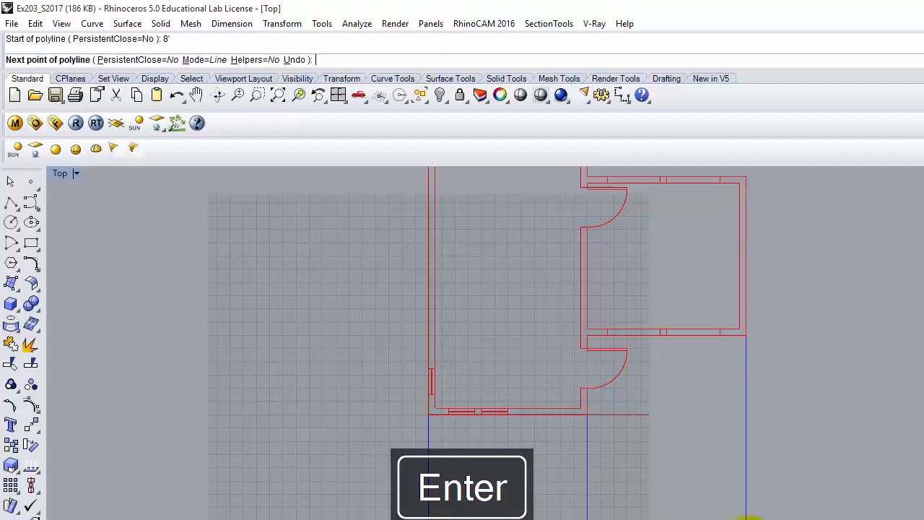
{"action": "left_click", "coordinate": [746, 515]}
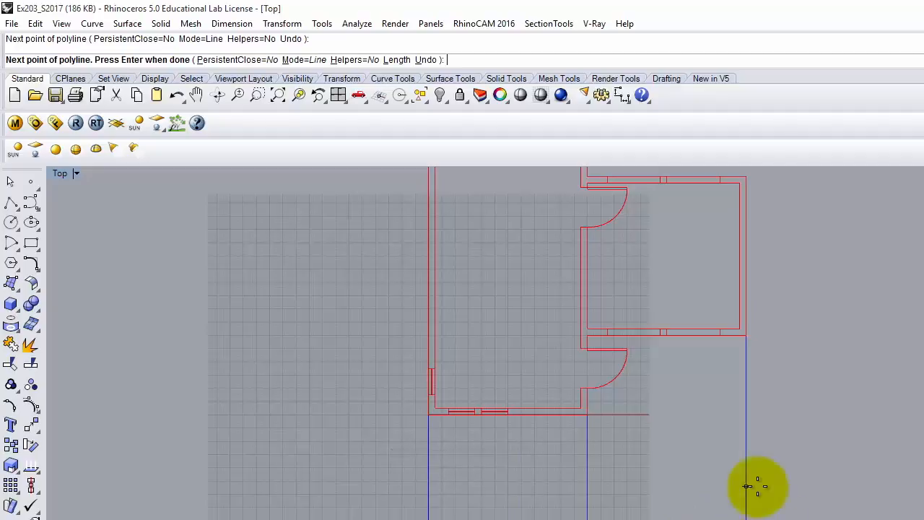
{"action": "key", "text": "Return"}
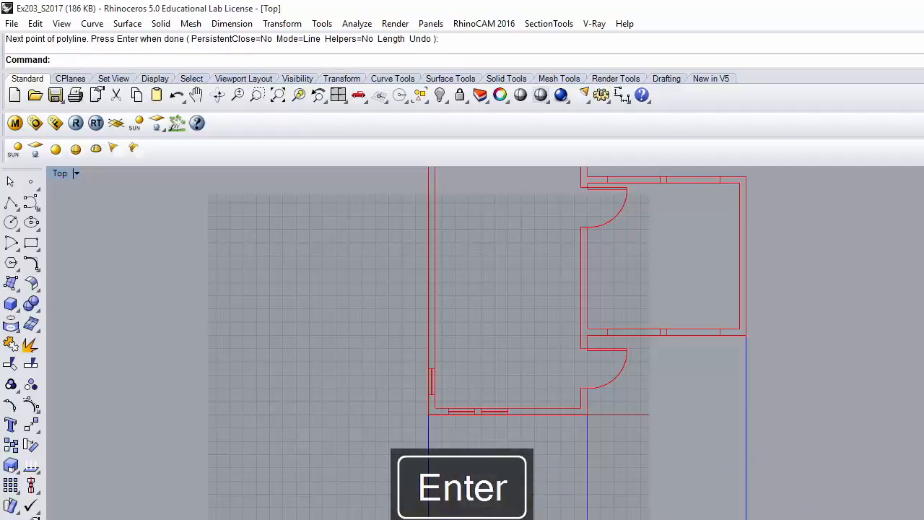
Step: Draw a third projection polyline with a 1' start offset ending on the guide
{"action": "key", "text": "Return"}
{"action": "type", "text": "1'"}
{"action": "key", "text": "Return"}
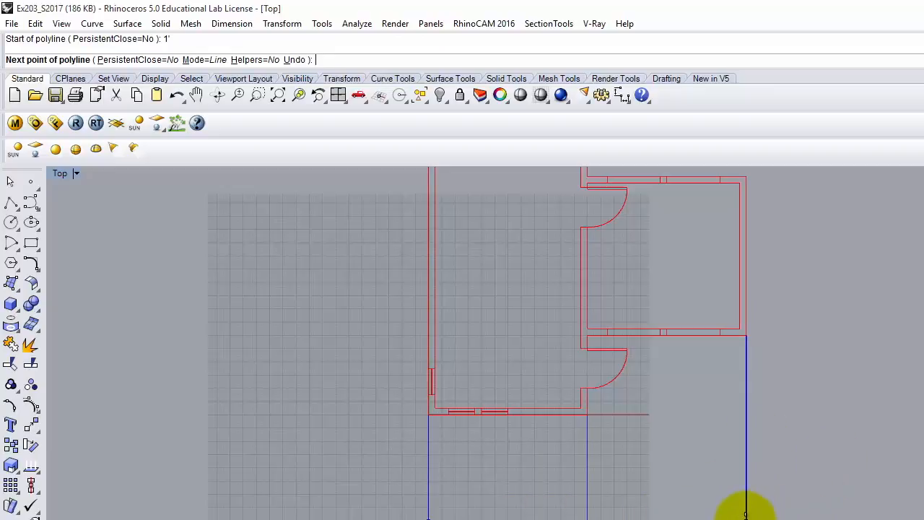
{"action": "left_click", "coordinate": [746, 510]}
{"action": "key", "text": "Return"}
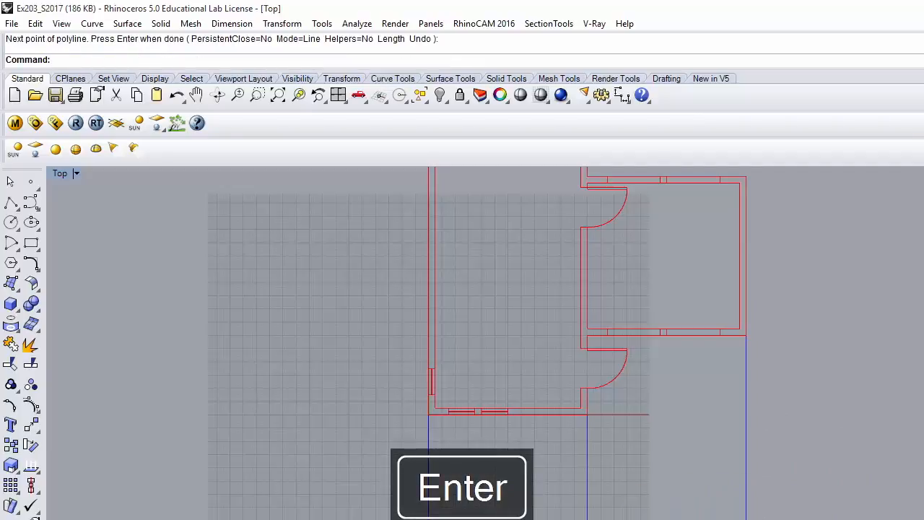
{"action": "left_click", "coordinate": [649, 514]}
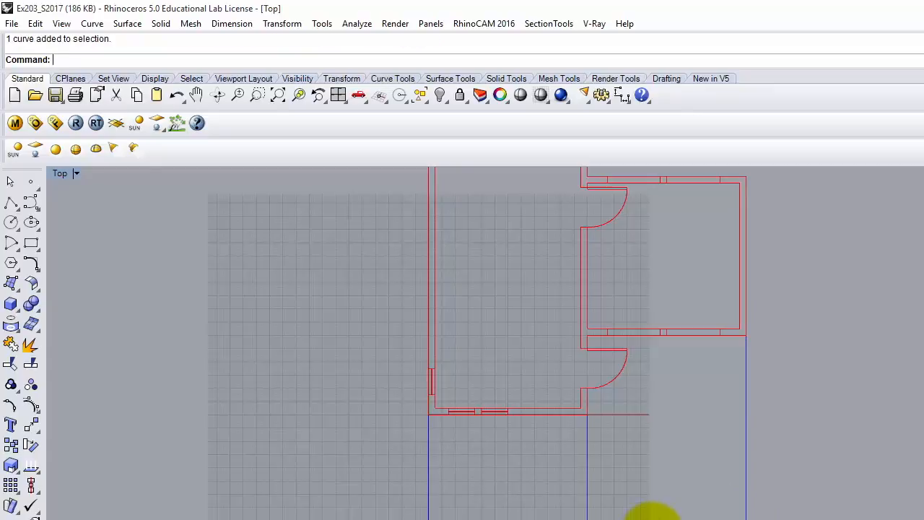
Step: Trim three vertical guide lines back to the bottom horizontal line with the trim command
{"action": "left_click", "coordinate": [674, 473]}
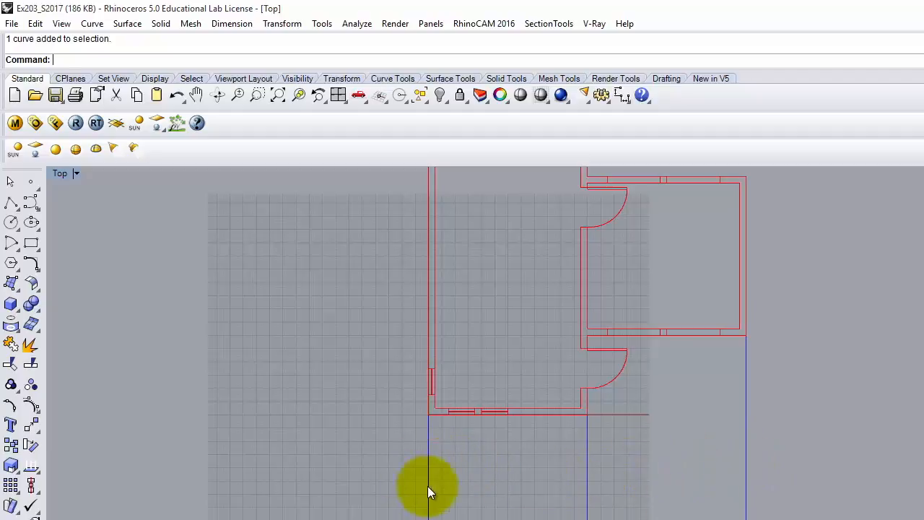
{"action": "type", "text": "trim"}
{"action": "key", "text": "Return"}
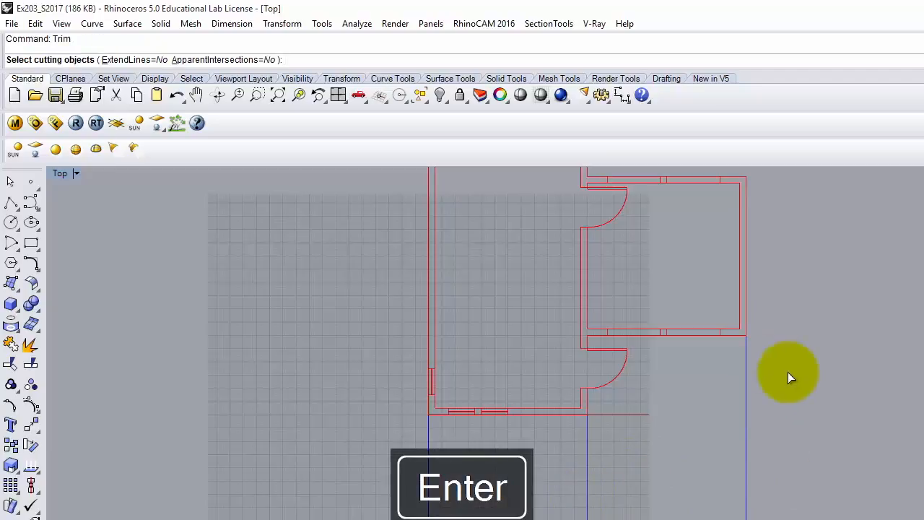
{"action": "left_click", "coordinate": [684, 514]}
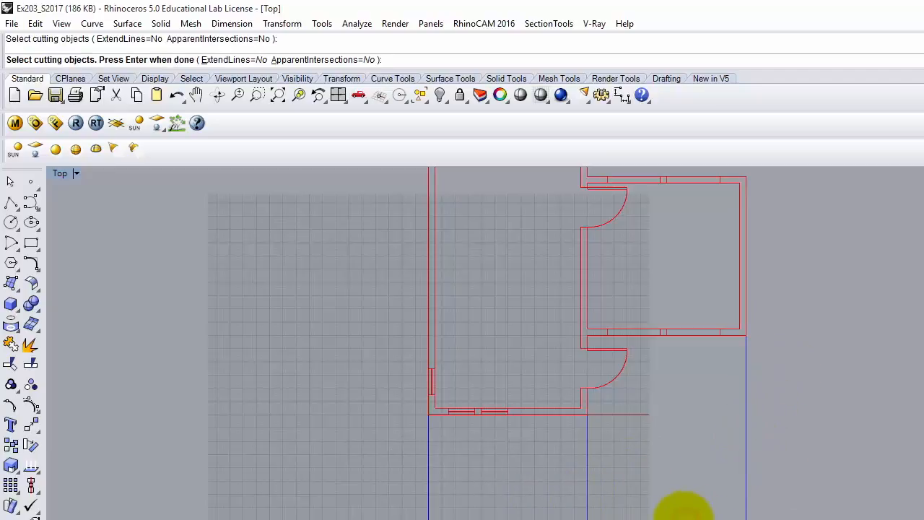
{"action": "key", "text": "Return"}
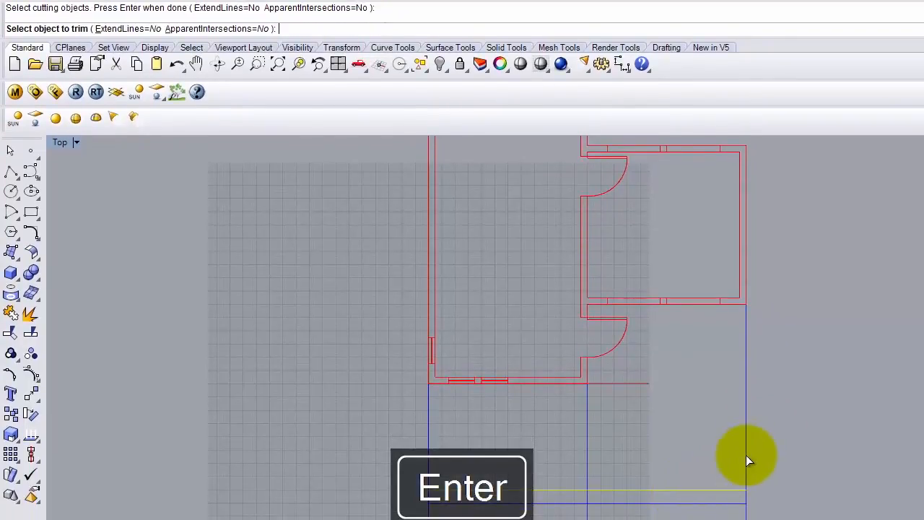
{"action": "left_click", "coordinate": [747, 459]}
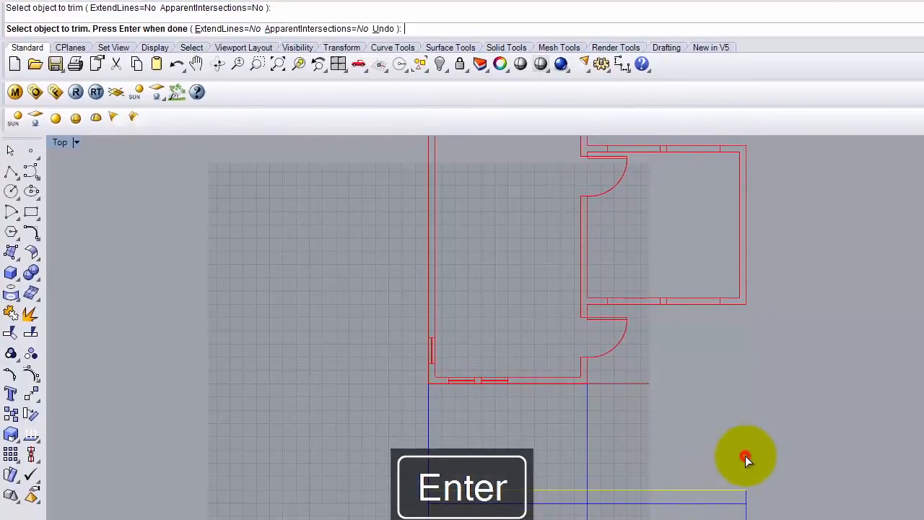
{"action": "left_click", "coordinate": [588, 452]}
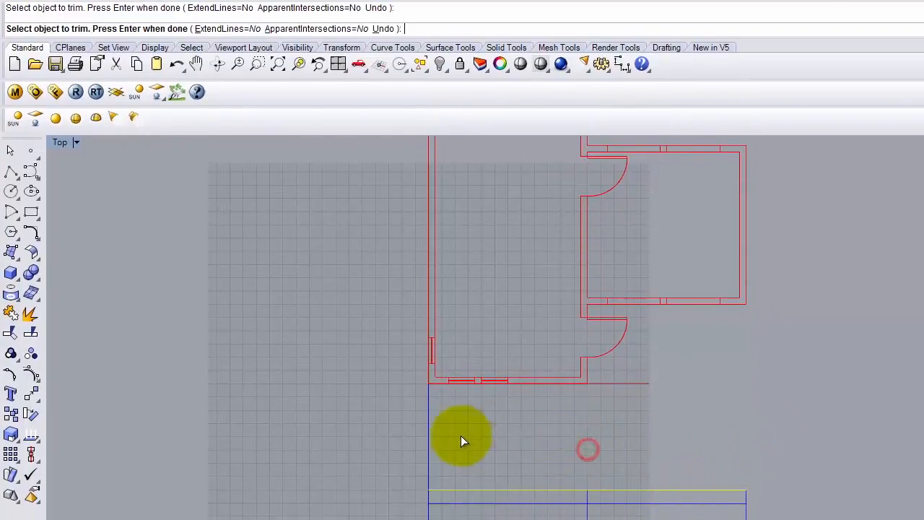
{"action": "left_click", "coordinate": [430, 445]}
{"action": "key", "text": "Return"}
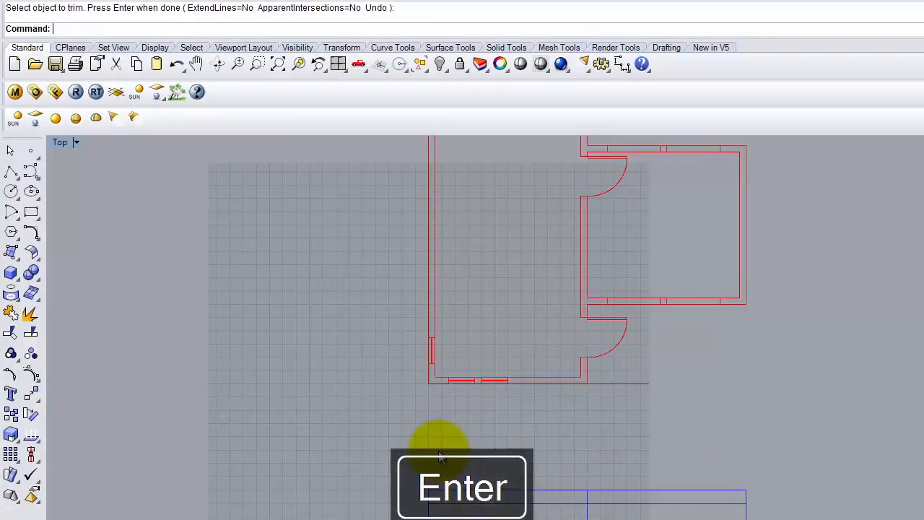
Step: Select and deselect the blue horizontal line, then start a new polyline
{"action": "left_click", "coordinate": [528, 503]}
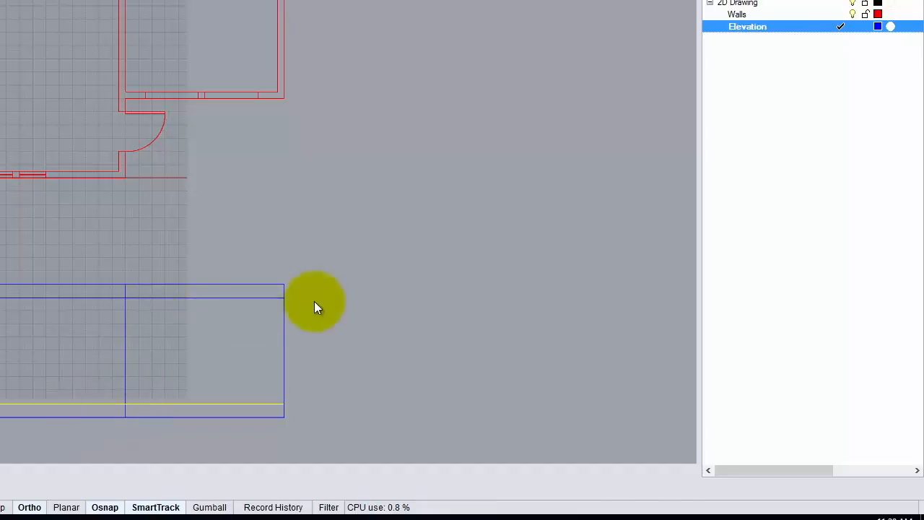
{"action": "left_click", "coordinate": [341, 288]}
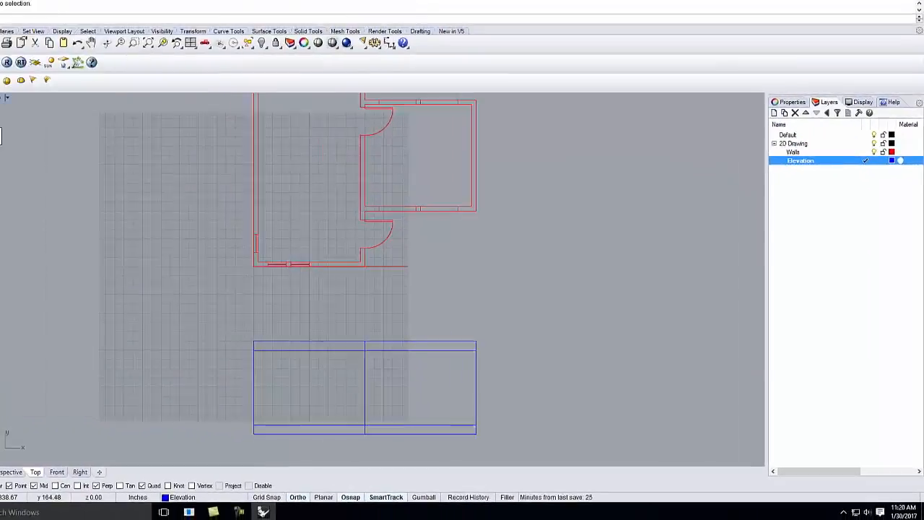
{"action": "left_click", "coordinate": [7, 135]}
Step: Project the window's first wall corner down to the elevation's bottom edge
{"action": "scroll", "coordinate": [306, 292], "scroll_direction": "up", "scroll_amount": 5}
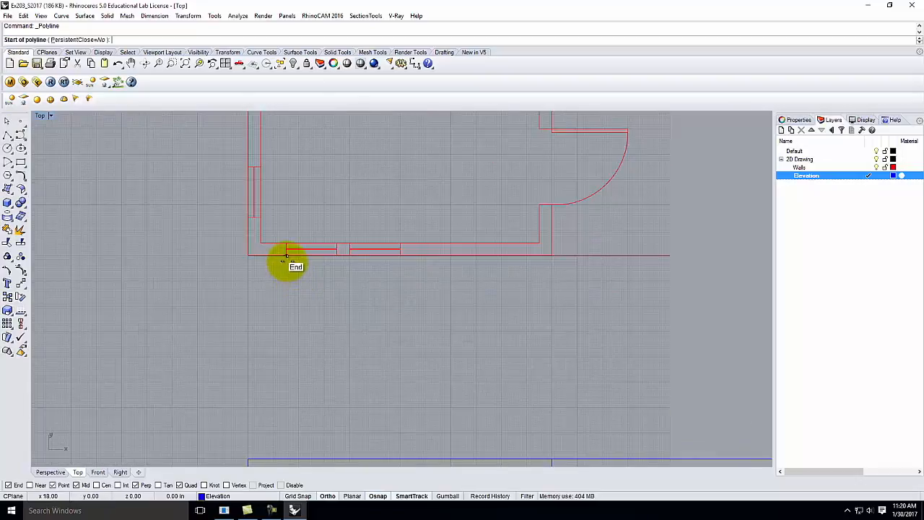
{"action": "left_click", "coordinate": [288, 260]}
{"action": "scroll", "coordinate": [289, 215], "scroll_direction": "down", "scroll_amount": 3}
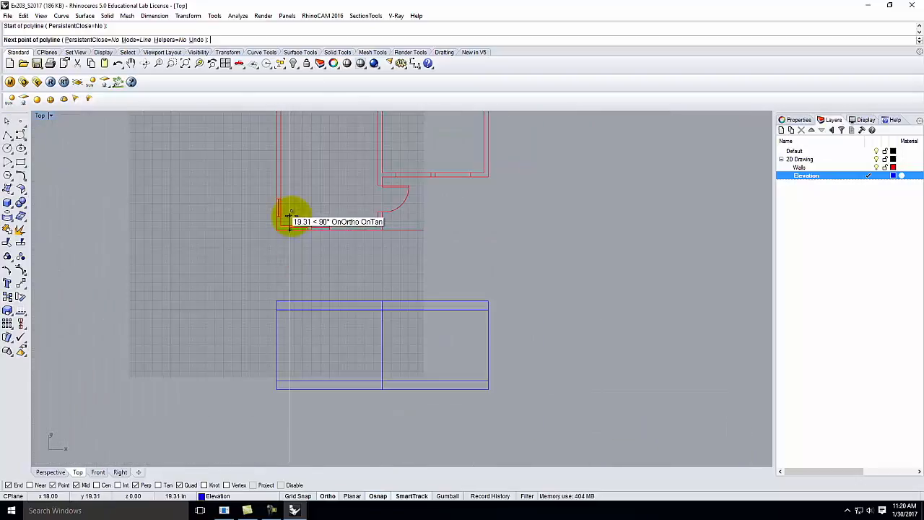
{"action": "left_click", "coordinate": [290, 381]}
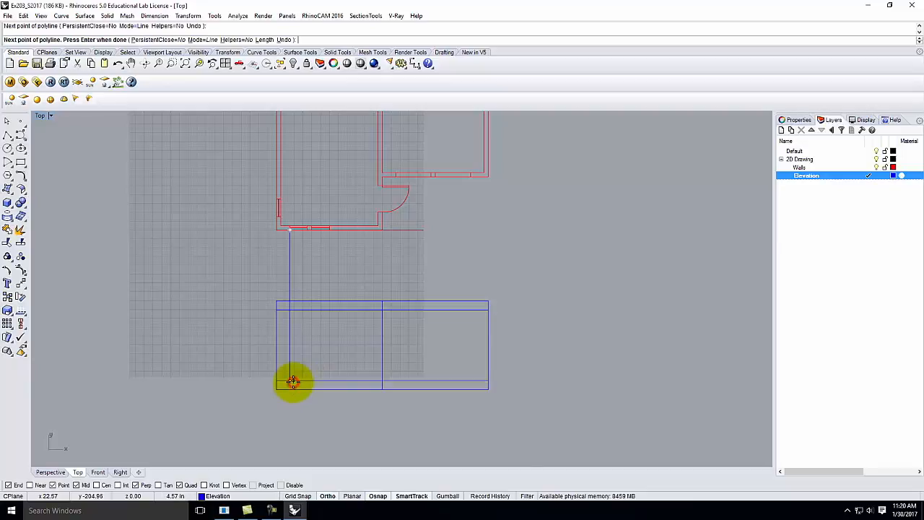
{"action": "key", "text": "Return"}
Step: Project the window's other edge down to the elevation's bottom edge
{"action": "scroll", "coordinate": [310, 227], "scroll_direction": "up", "scroll_amount": 3}
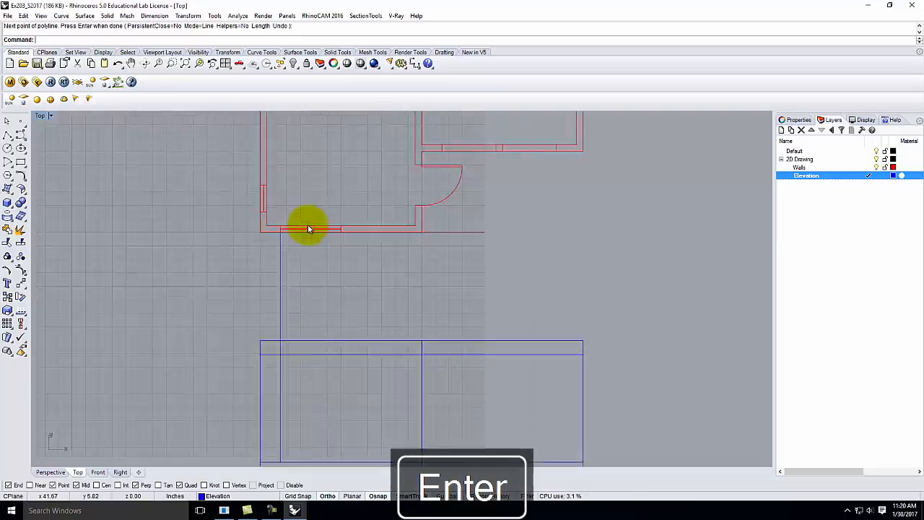
{"action": "key", "text": "Return"}
{"action": "left_click", "coordinate": [309, 235]}
{"action": "scroll", "coordinate": [309, 231], "scroll_direction": "down", "scroll_amount": 2}
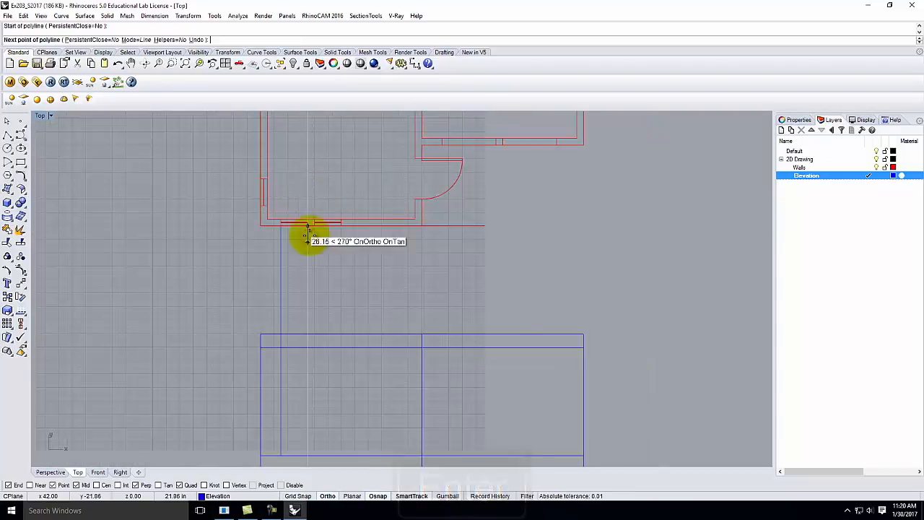
{"action": "left_click", "coordinate": [308, 455]}
{"action": "key", "text": "Return"}
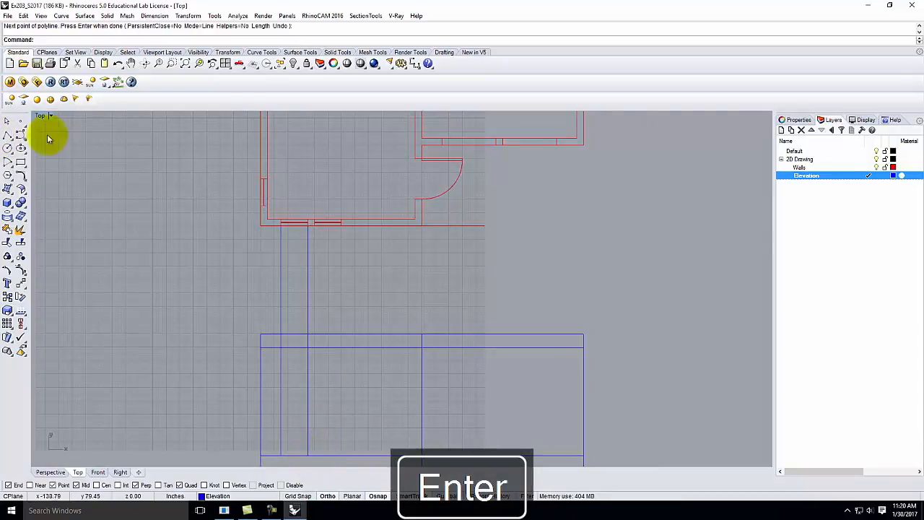
{"action": "scroll", "coordinate": [289, 327], "scroll_direction": "down", "scroll_amount": 4}
{"action": "scroll", "coordinate": [298, 391], "scroll_direction": "up", "scroll_amount": 4}
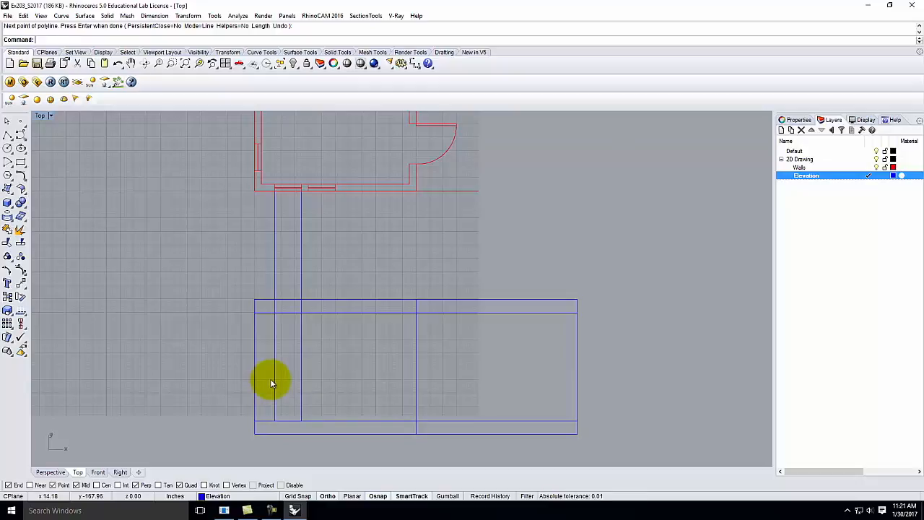
{"action": "left_click", "coordinate": [12, 134]}
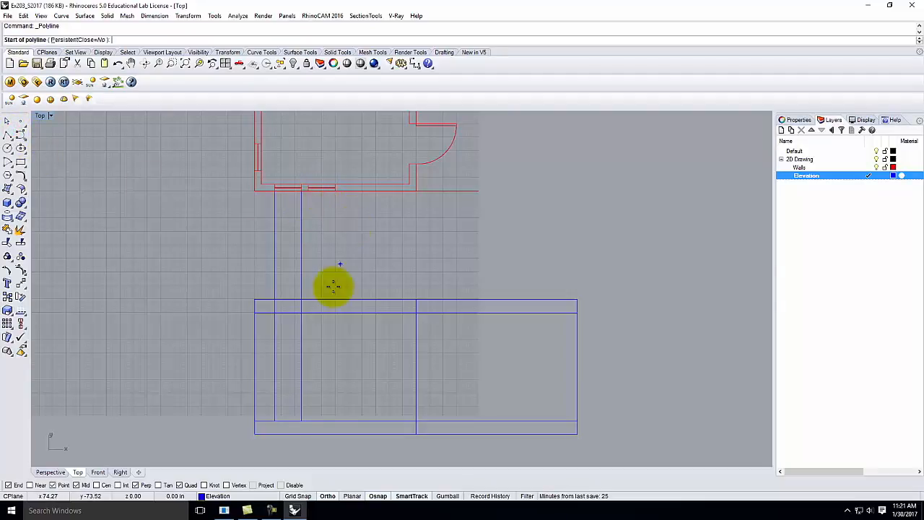
Step: Draw the window sill line at 3'6" across to the other window edge
{"action": "scroll", "coordinate": [265, 413], "scroll_direction": "up", "scroll_amount": 3}
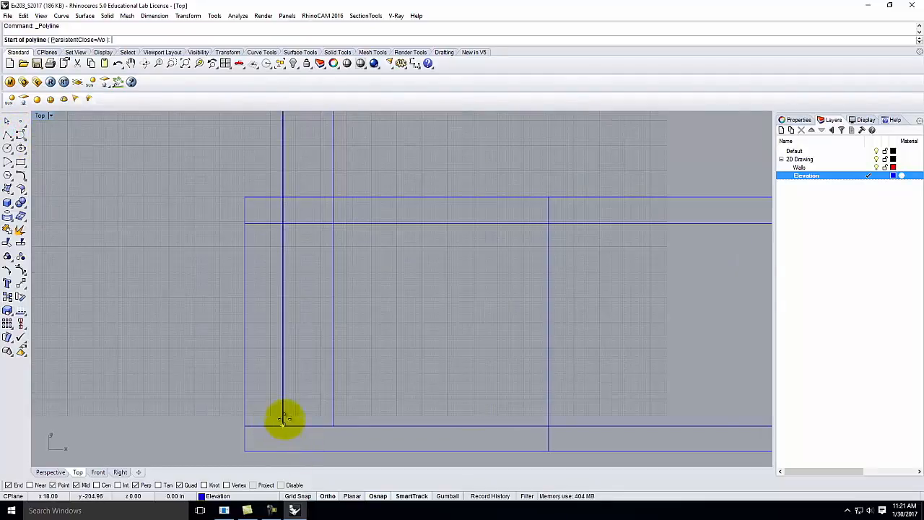
{"action": "left_click", "coordinate": [283, 424]}
{"action": "type", "text": "3"}
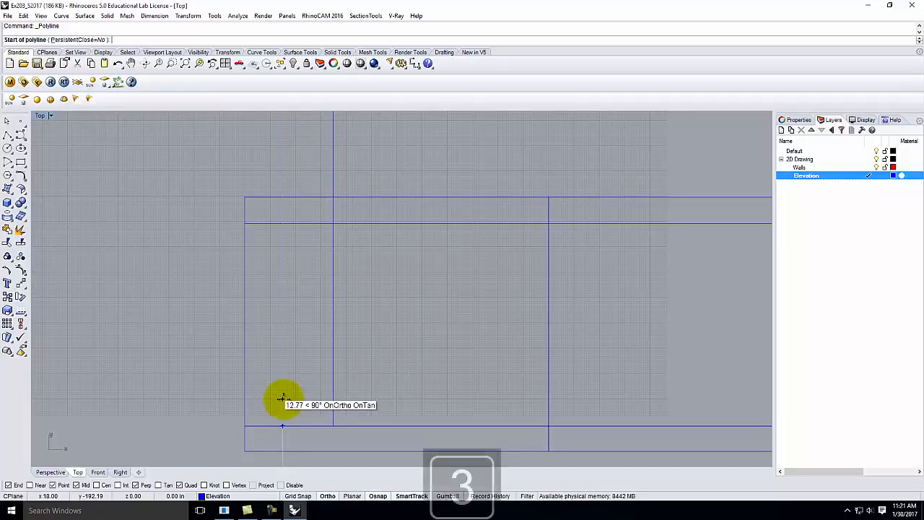
{"action": "type", "text": "'6\""}
{"action": "key", "text": "Return"}
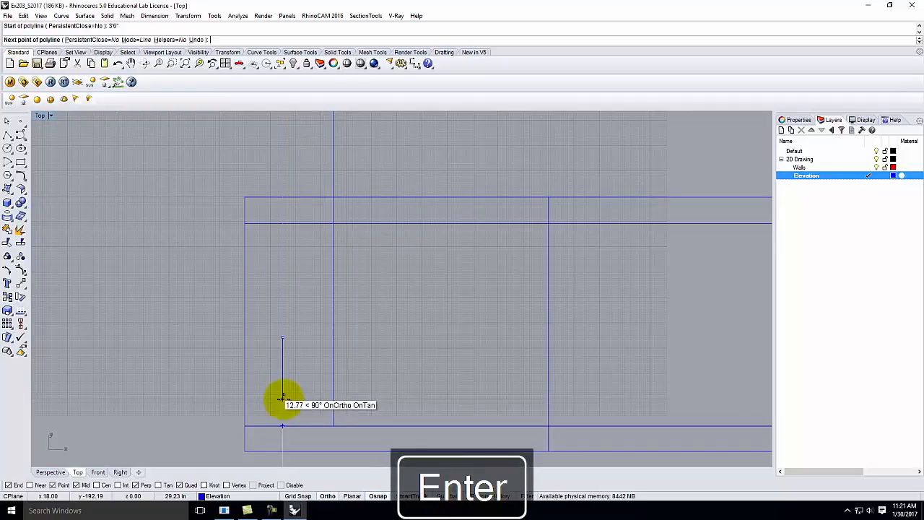
{"action": "left_click", "coordinate": [332, 336]}
{"action": "key", "text": "Return"}
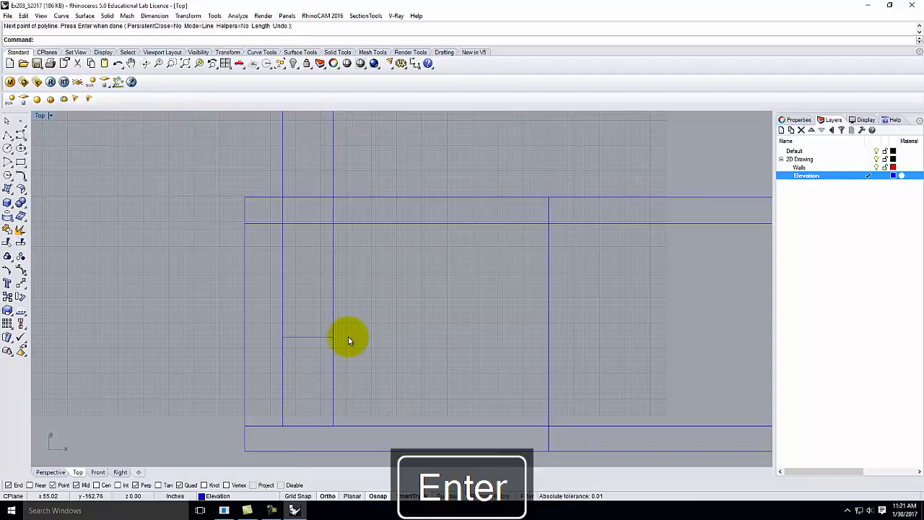
Step: Draw the window head line at 6'8" across to the other window edge
{"action": "key", "text": "Return"}
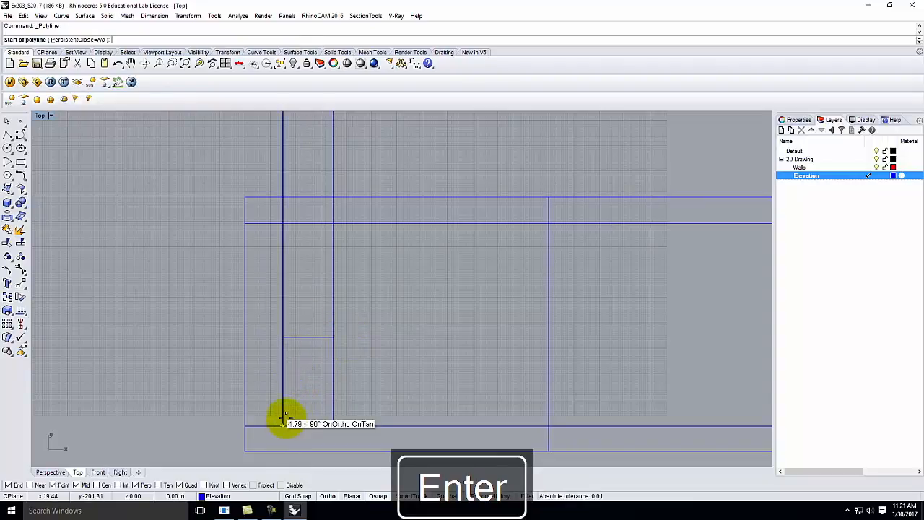
{"action": "type", "text": "6"}
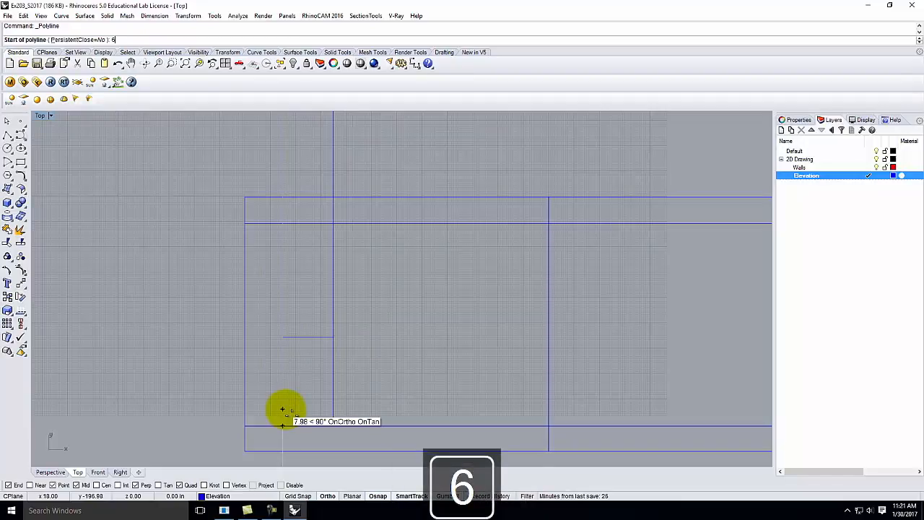
{"action": "type", "text": "'8\""}
{"action": "key", "text": "Return"}
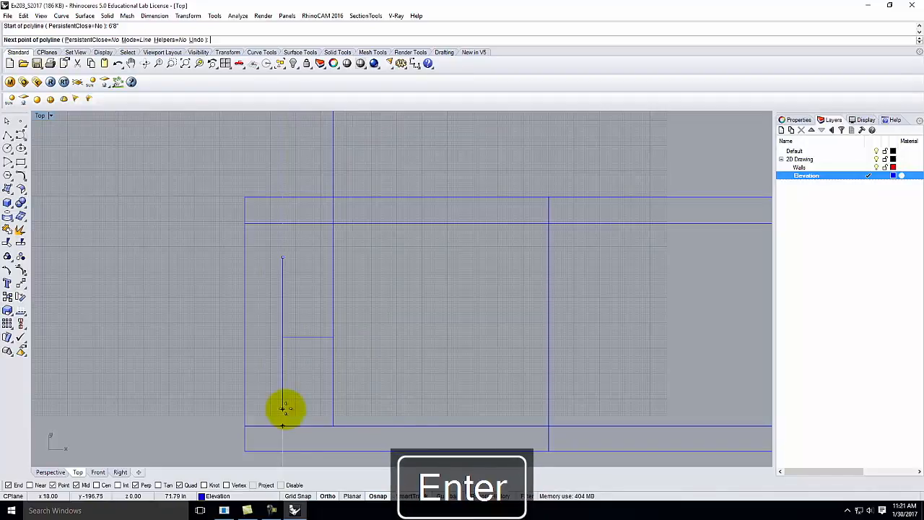
{"action": "left_click", "coordinate": [333, 258]}
{"action": "key", "text": "Return"}
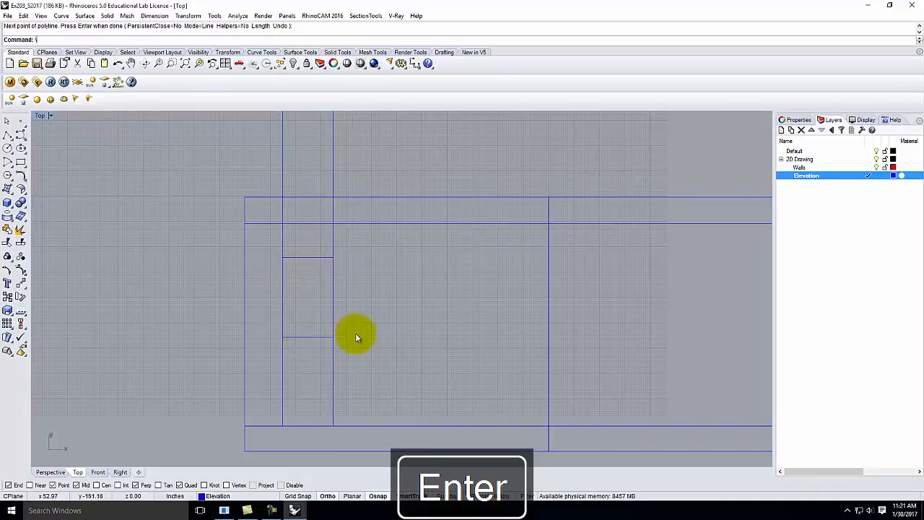
{"action": "left_click", "coordinate": [296, 258]}
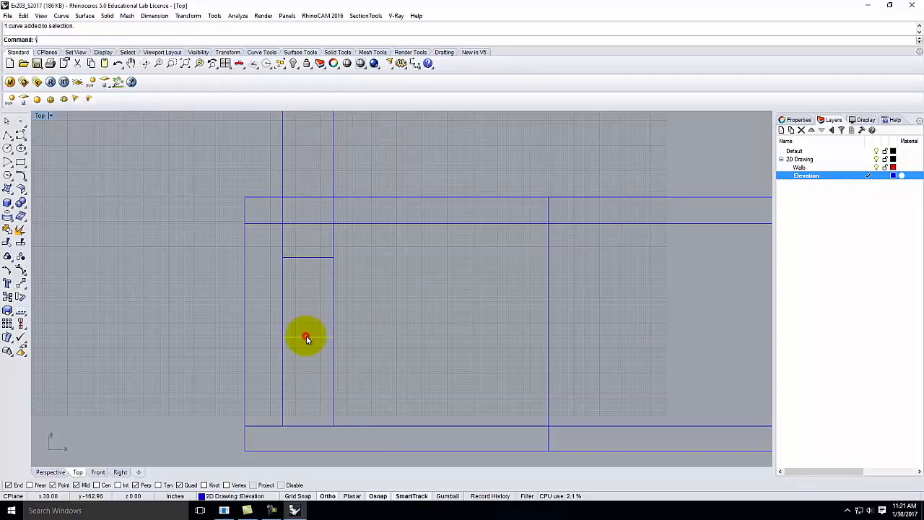
Step: Trim the window's vertical lines above the 6'8" head and below the 3'6" sill
{"action": "left_click", "coordinate": [384, 304]}
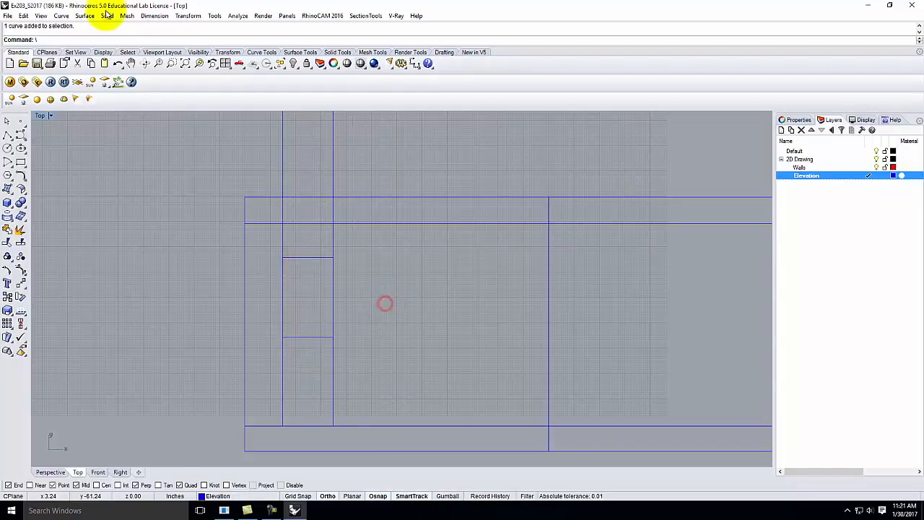
{"action": "left_click", "coordinate": [24, 16]}
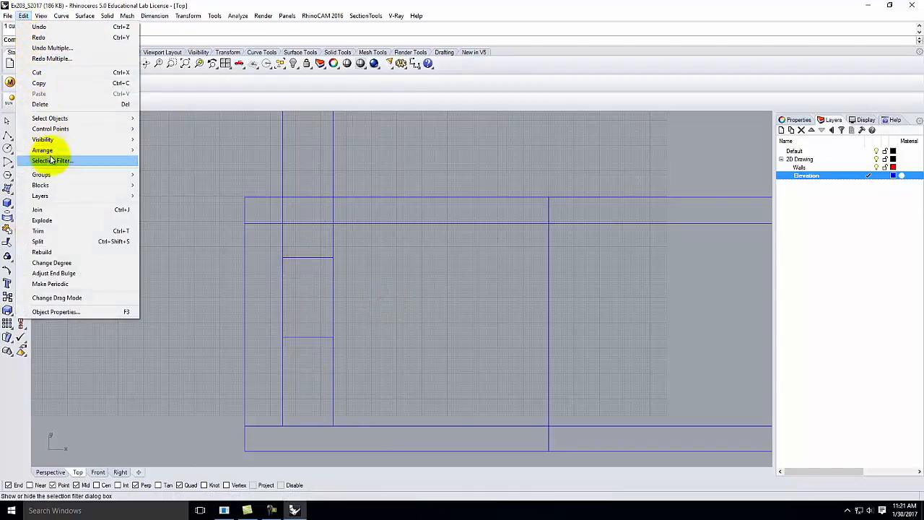
{"action": "left_click", "coordinate": [54, 230]}
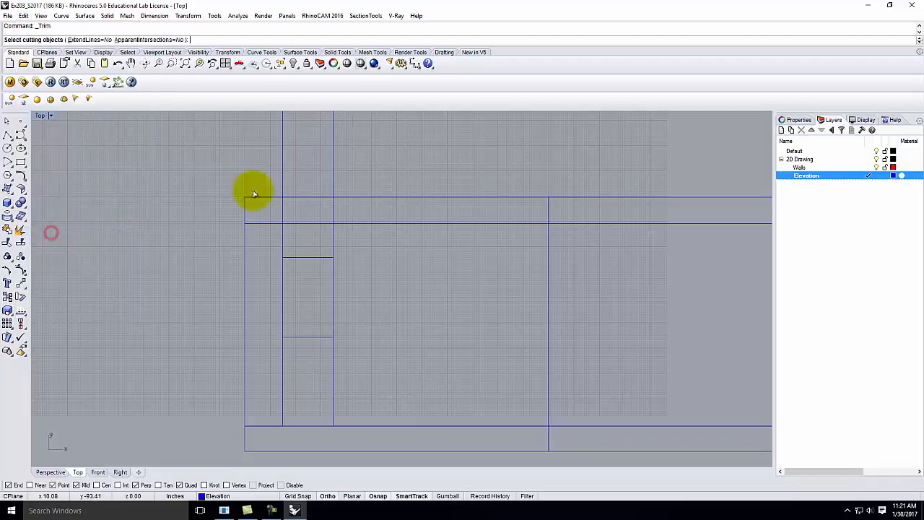
{"action": "left_click", "coordinate": [329, 258]}
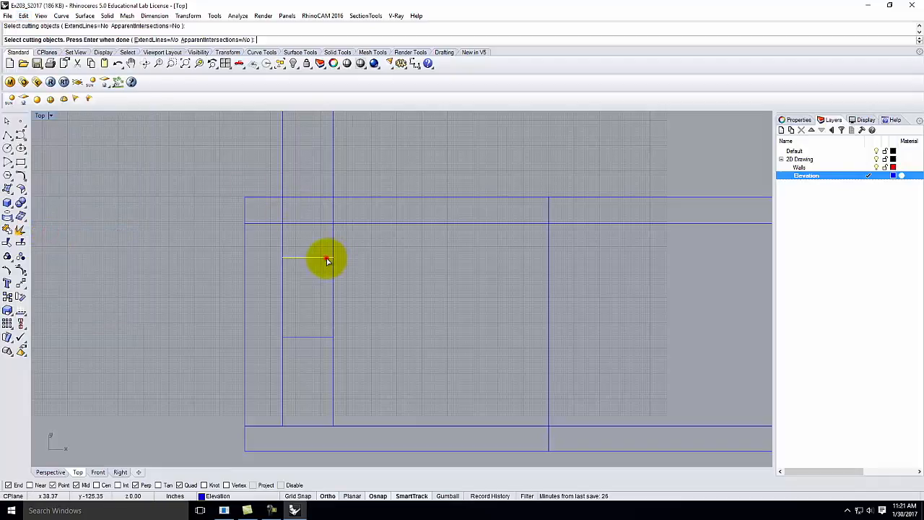
{"action": "left_click", "coordinate": [312, 337]}
{"action": "key", "text": "Return"}
{"action": "left_click_drag", "start_coordinate": [183, 312], "coordinate": [65, 342]}
{"action": "left_click_drag", "start_coordinate": [197, 123], "coordinate": [98, 132]}
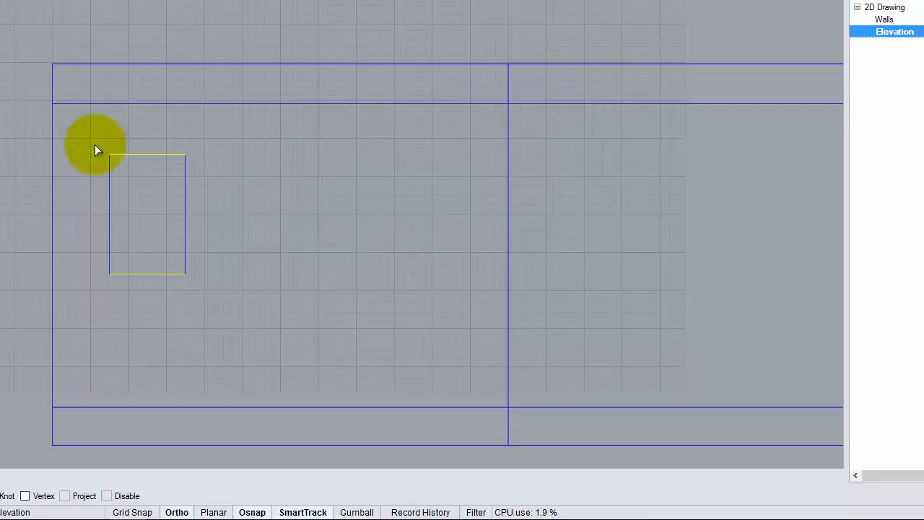
Step: Finish trimming and set the Elevation layer colour to black
{"action": "key", "text": "Return"}
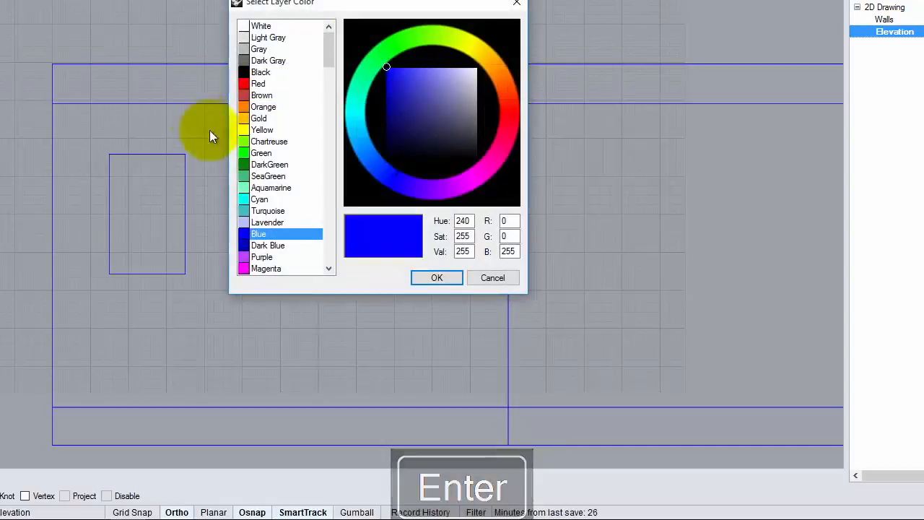
{"action": "left_click", "coordinate": [260, 72]}
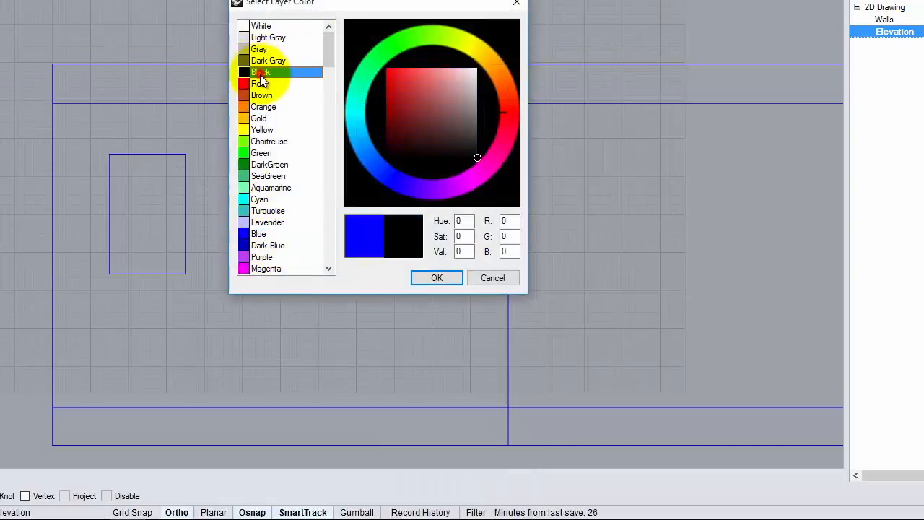
{"action": "left_click", "coordinate": [451, 280]}
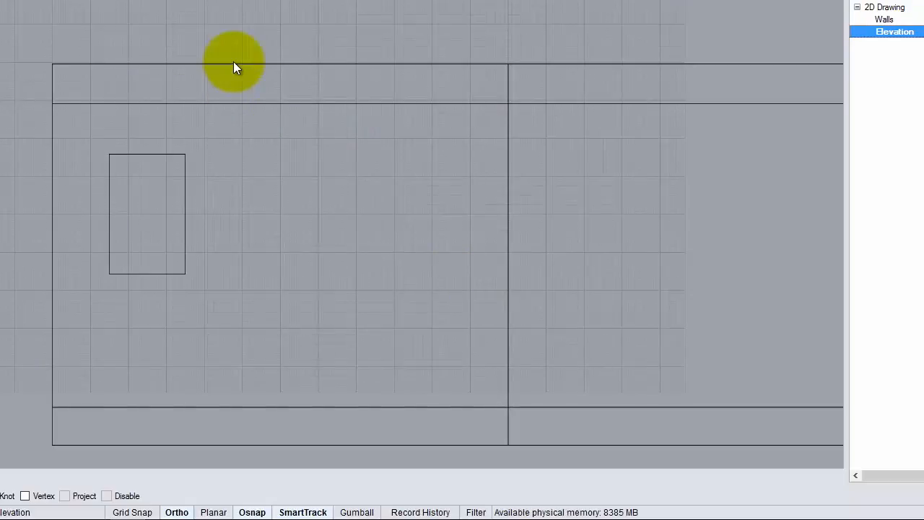
{"action": "scroll", "coordinate": [1, 77], "scroll_direction": "down", "scroll_amount": 4}
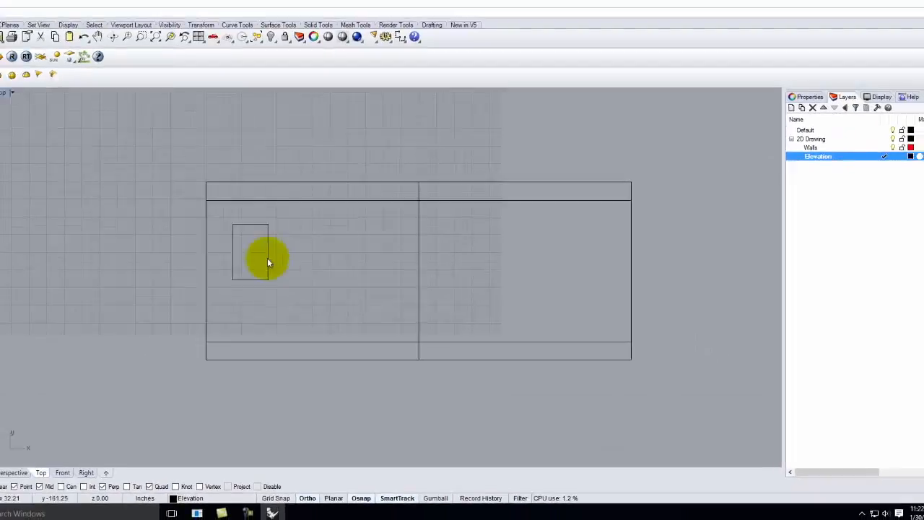
Step: Draw a vertical guide line from the red wall's end down to the elevation's base
{"action": "scroll", "coordinate": [297, 148], "scroll_direction": "down", "scroll_amount": 4}
{"action": "right_click_drag", "start_coordinate": [298, 148], "coordinate": [277, 228]}
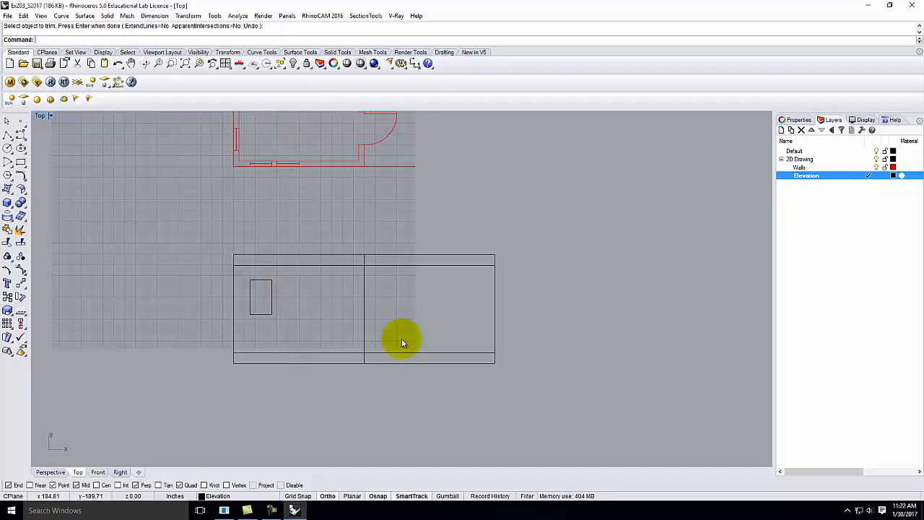
{"action": "left_click", "coordinate": [9, 134]}
{"action": "scroll", "coordinate": [279, 187], "scroll_direction": "up", "scroll_amount": 3}
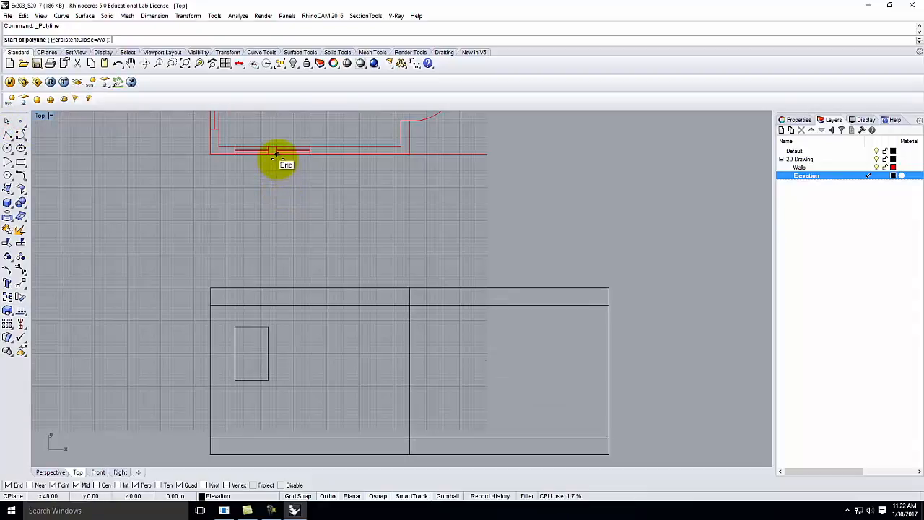
{"action": "left_click", "coordinate": [275, 154]}
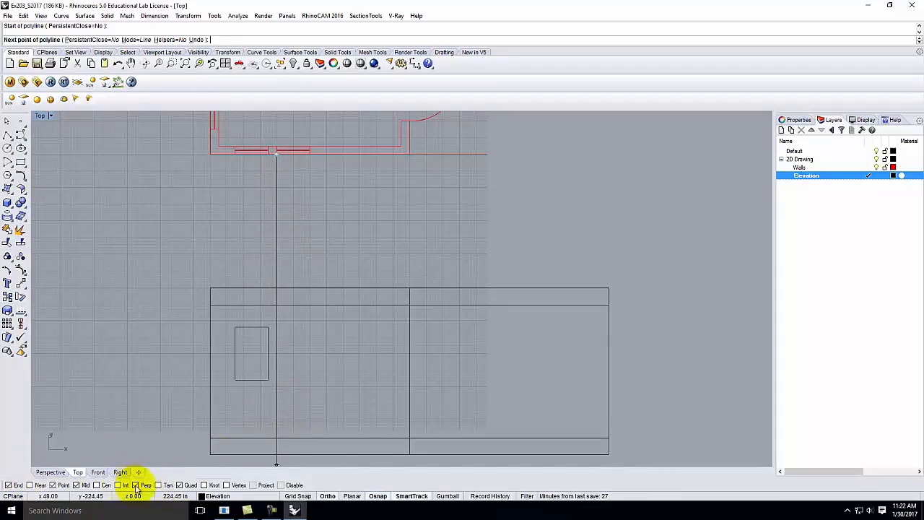
{"action": "left_click", "coordinate": [277, 432]}
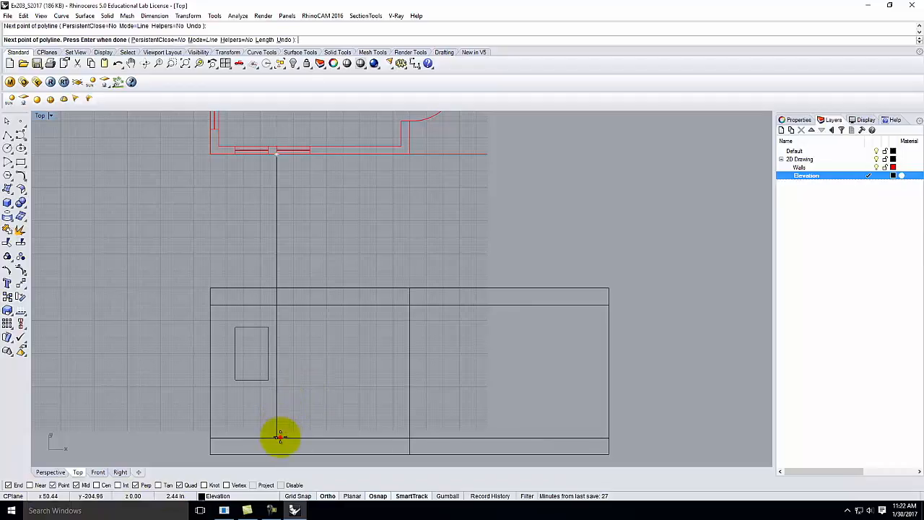
{"action": "key", "text": "Return"}
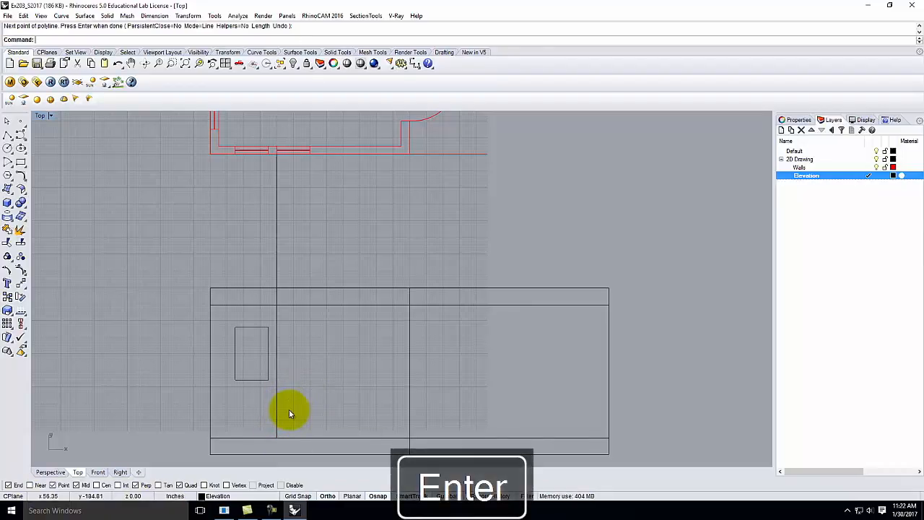
Step: Draw a second guide line from the other wall end, square to the base line
{"action": "left_click", "coordinate": [7, 136]}
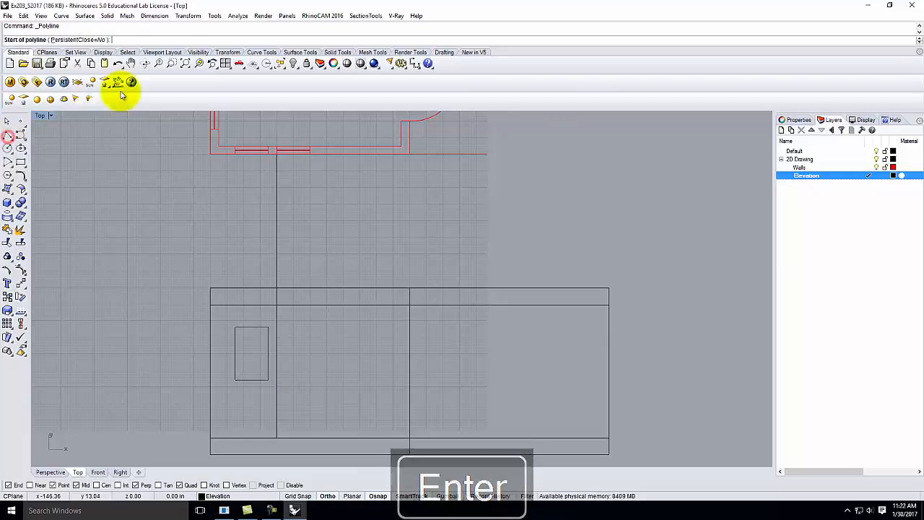
{"action": "left_click", "coordinate": [311, 154]}
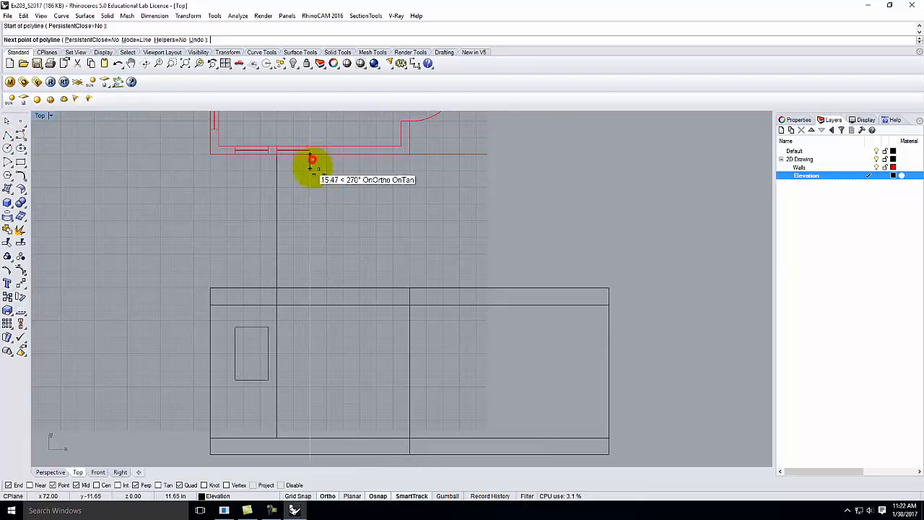
{"action": "left_click", "coordinate": [310, 436]}
{"action": "key", "text": "Return"}
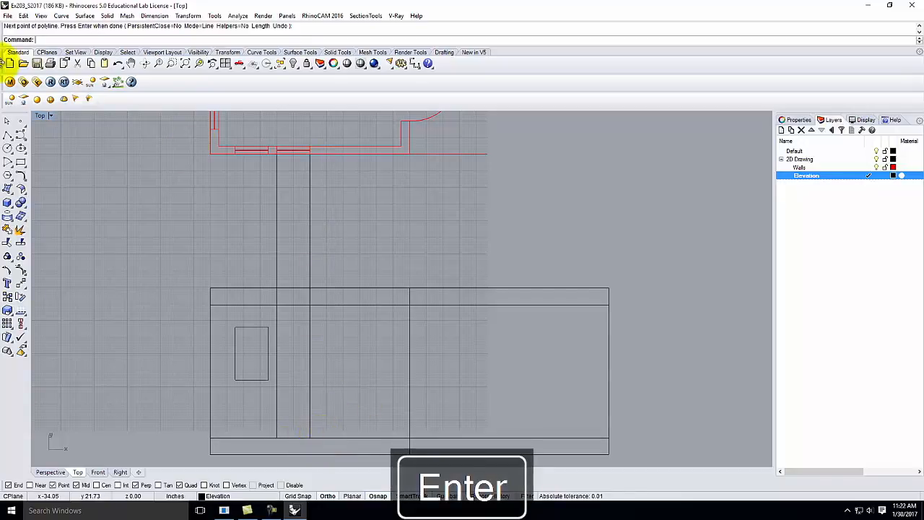
{"action": "left_click", "coordinate": [7, 137]}
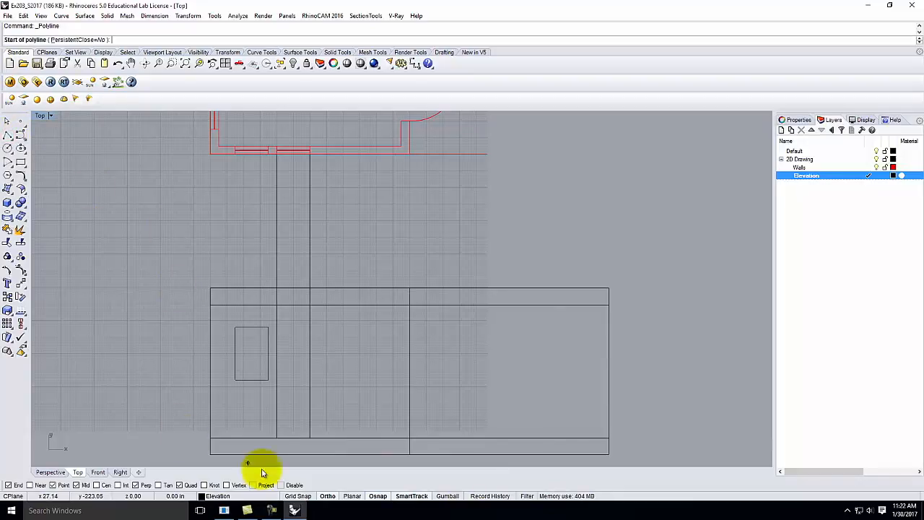
Step: Draw a polyline starting at the 3'6" height value
{"action": "scroll", "coordinate": [293, 436], "scroll_direction": "up", "scroll_amount": 2}
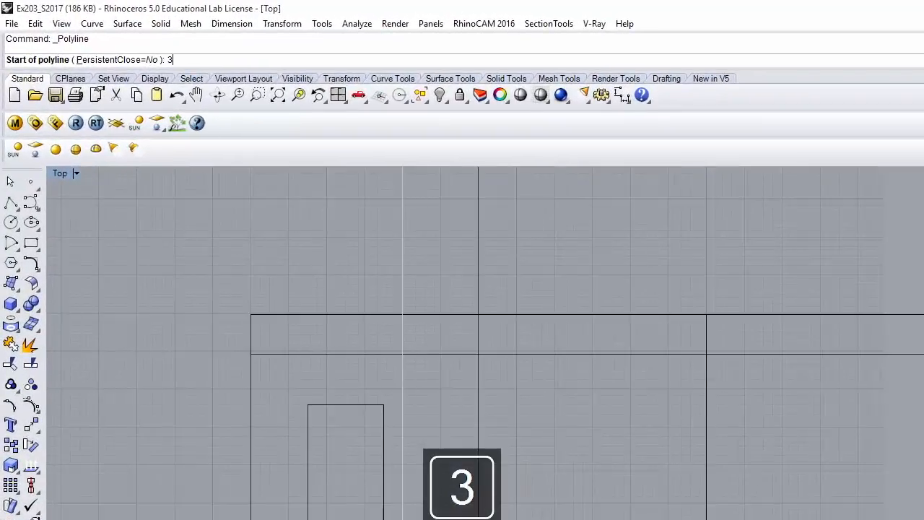
{"action": "type", "text": "'6\""}
{"action": "key", "text": "Return"}
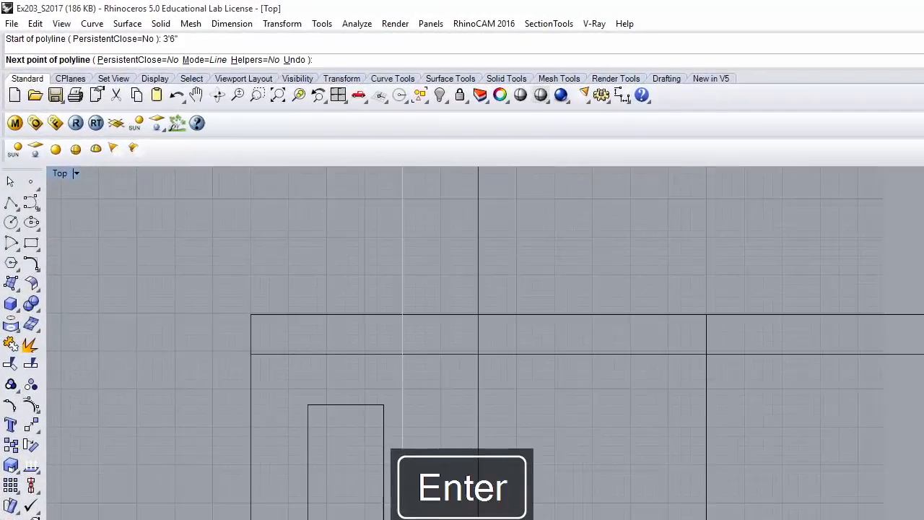
{"action": "left_click", "coordinate": [482, 510]}
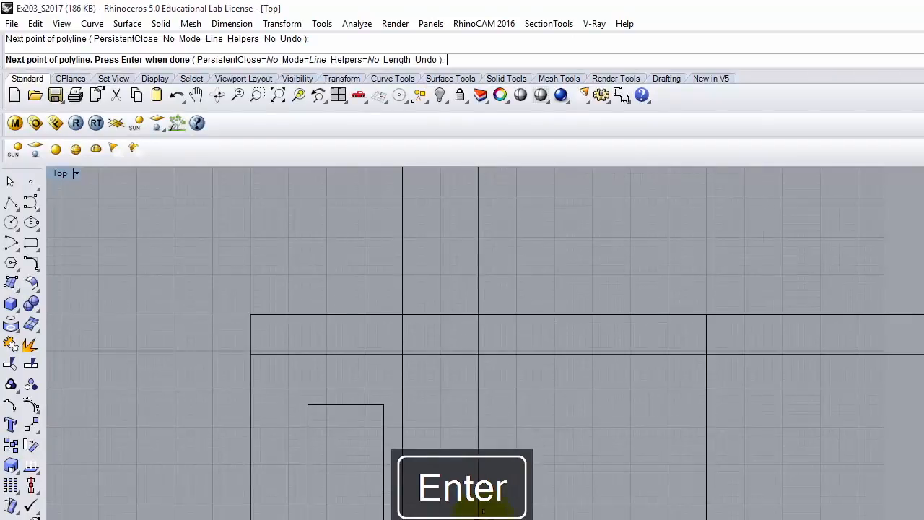
{"action": "key", "text": "Return"}
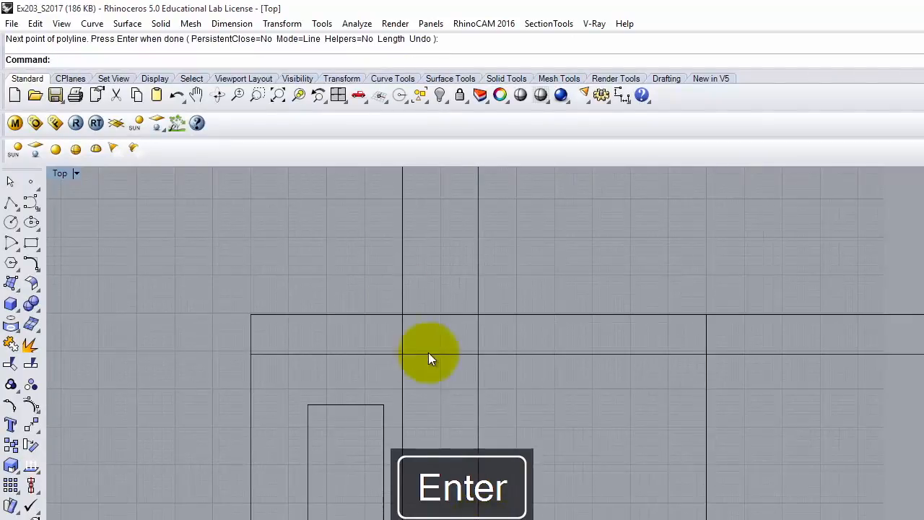
Step: Draw the 6'8" head line square to the other guide line and start trimming with it
{"action": "key", "text": "Return"}
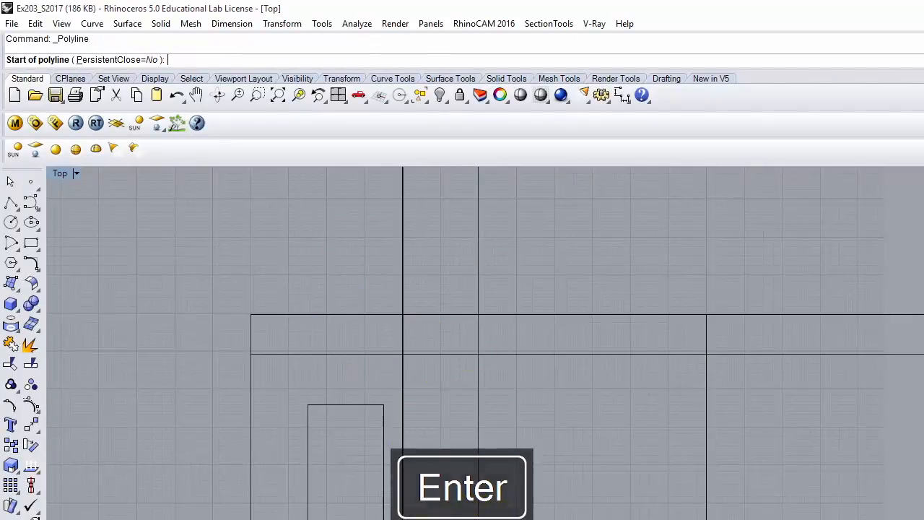
{"action": "type", "text": "6"}
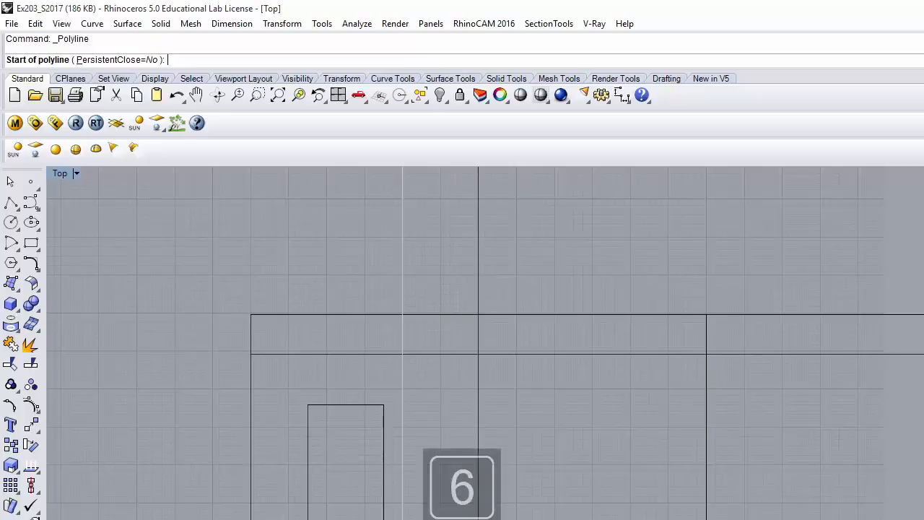
{"action": "type", "text": "'8"}
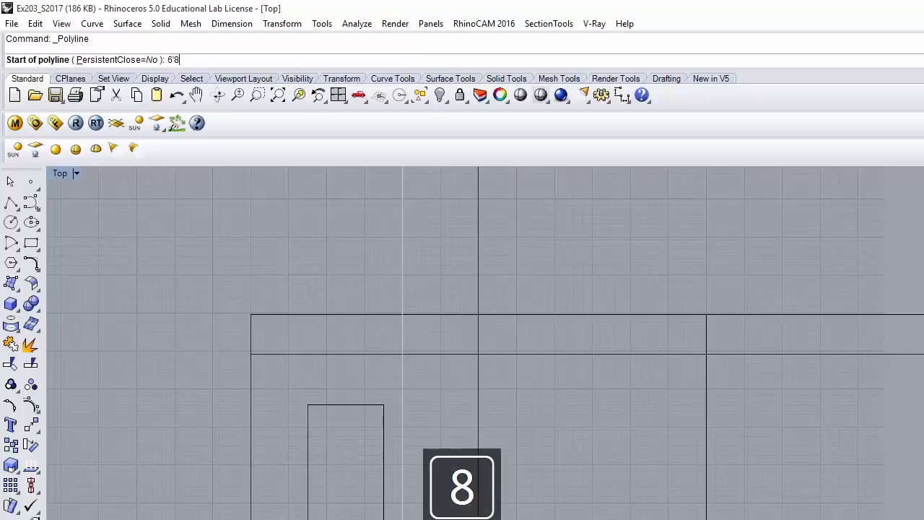
{"action": "type", "text": "\""}
{"action": "key", "text": "Return"}
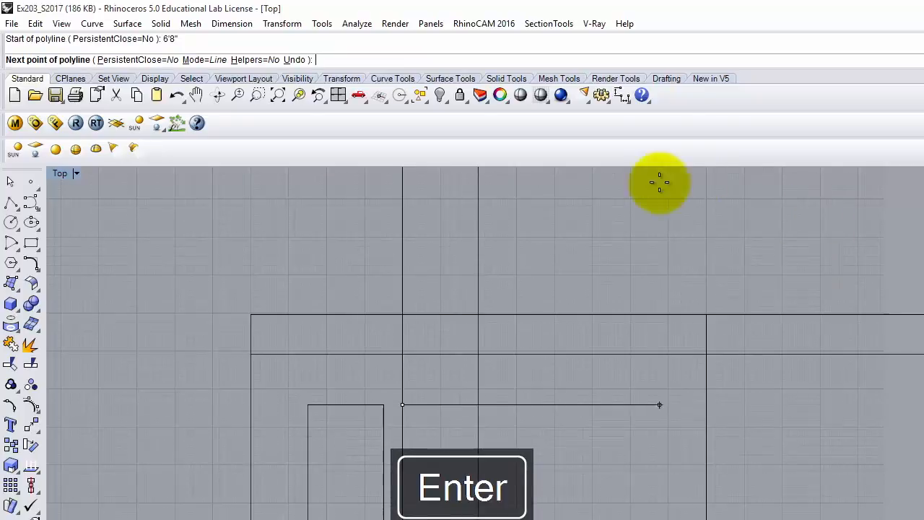
{"action": "left_click", "coordinate": [478, 404]}
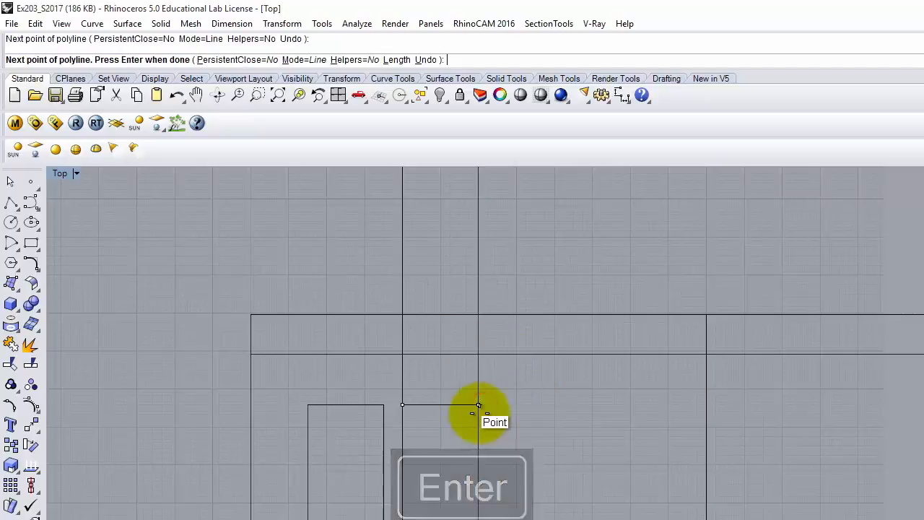
{"action": "key", "text": "Return"}
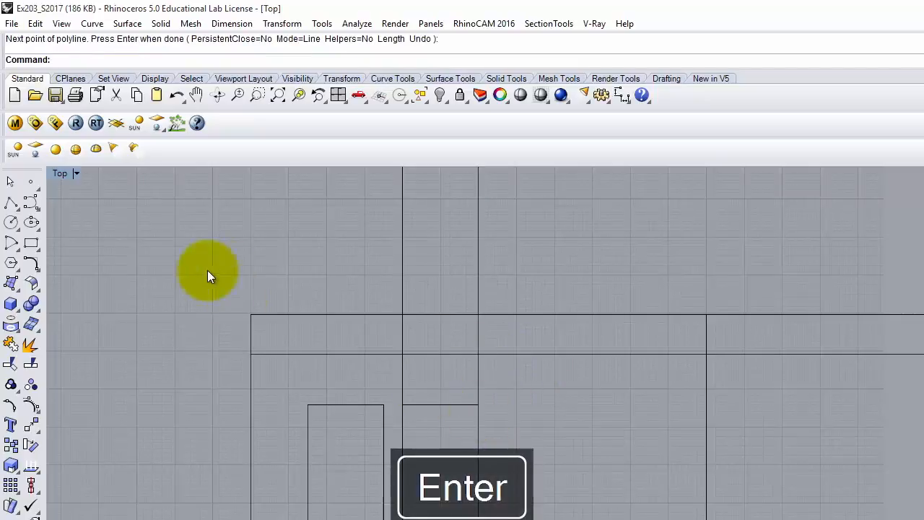
{"action": "left_click", "coordinate": [439, 405]}
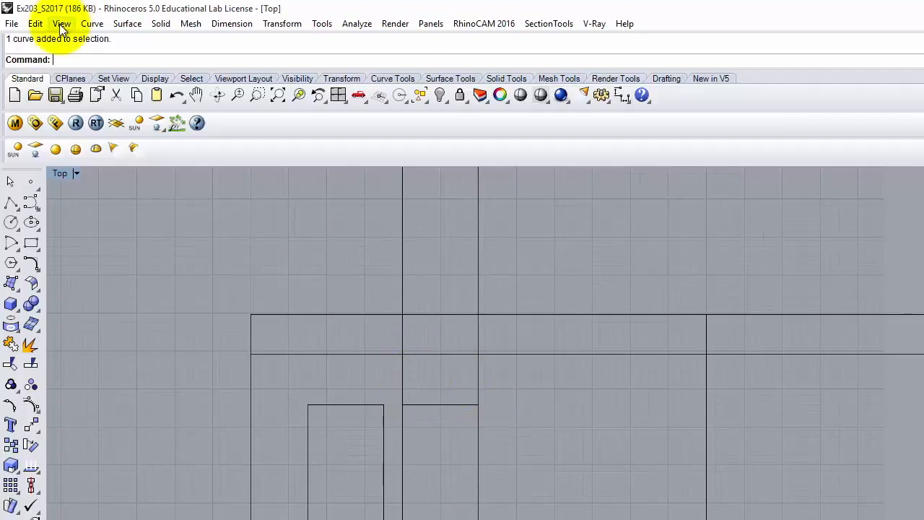
{"action": "left_click", "coordinate": [35, 24]}
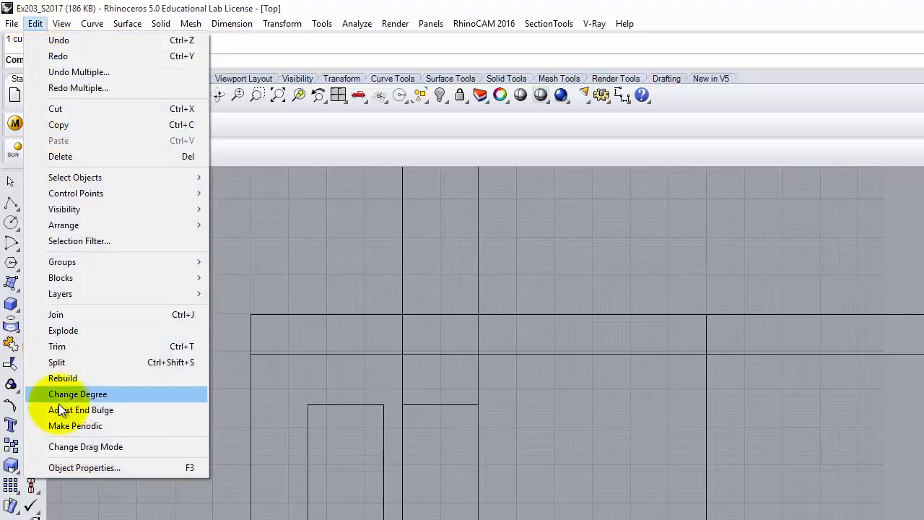
{"action": "left_click", "coordinate": [57, 346]}
Step: Trim the four vertical segments above and below the second window, using the short horizontal line as cutter
{"action": "key", "text": "Escape"}
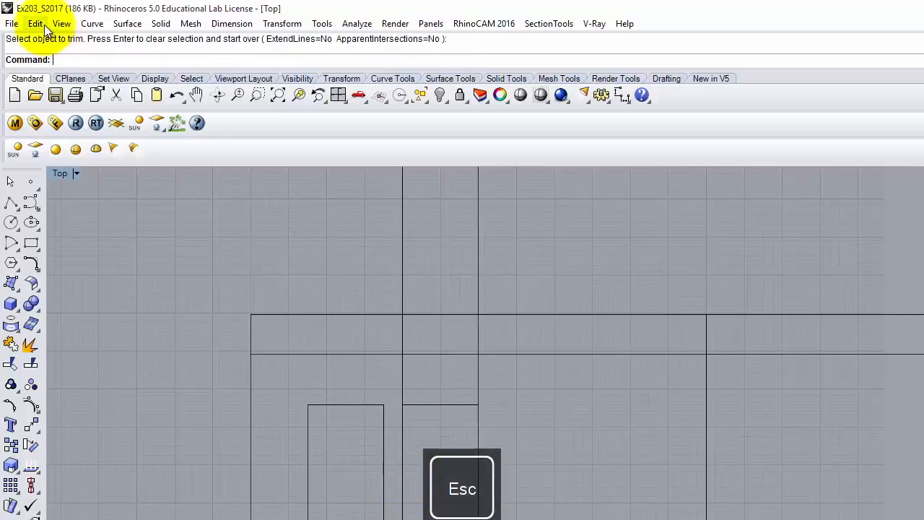
{"action": "left_click", "coordinate": [35, 23]}
{"action": "left_click", "coordinate": [85, 346]}
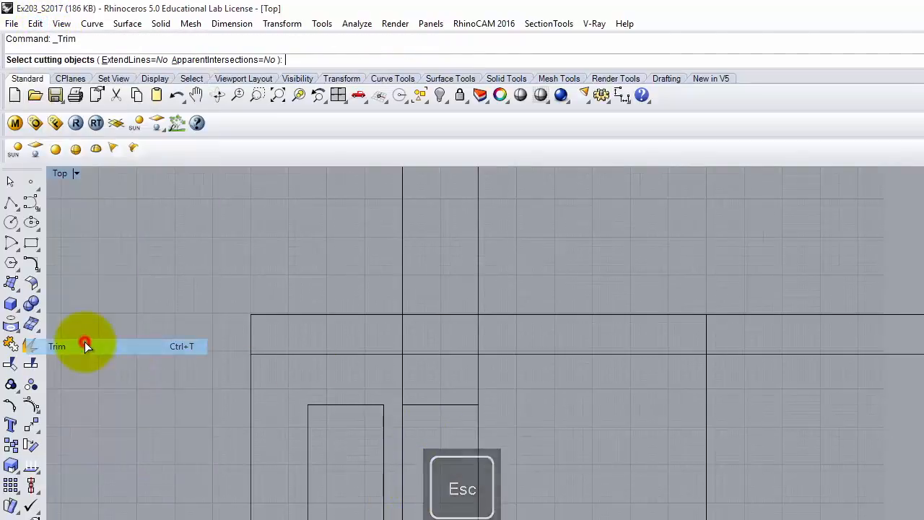
{"action": "left_click", "coordinate": [463, 405]}
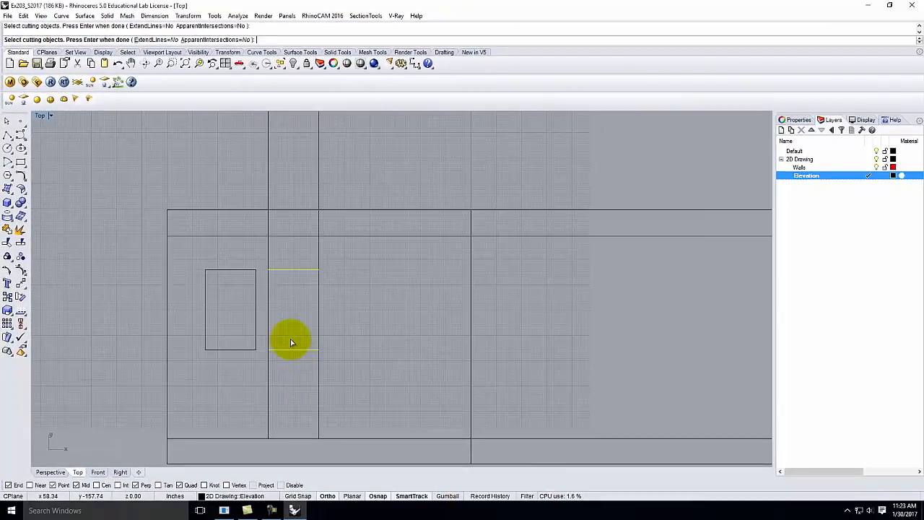
{"action": "key", "text": "Return"}
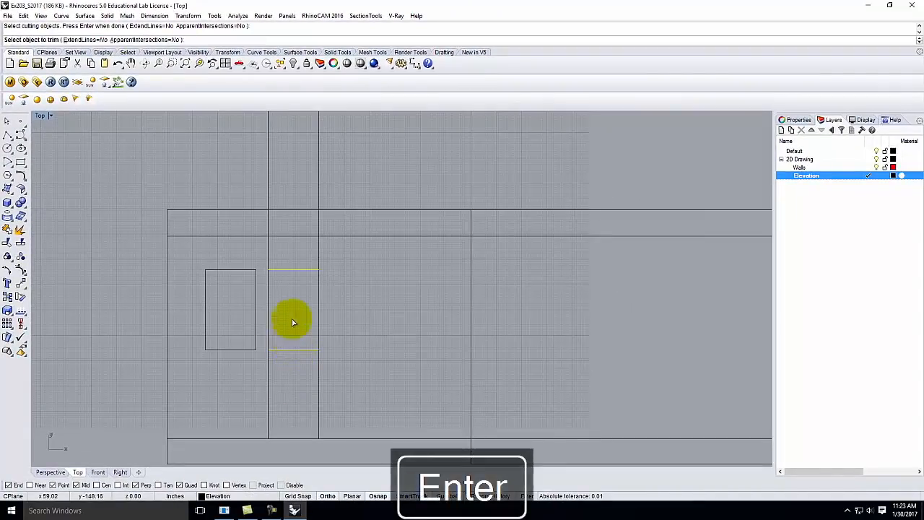
{"action": "left_click", "coordinate": [319, 252]}
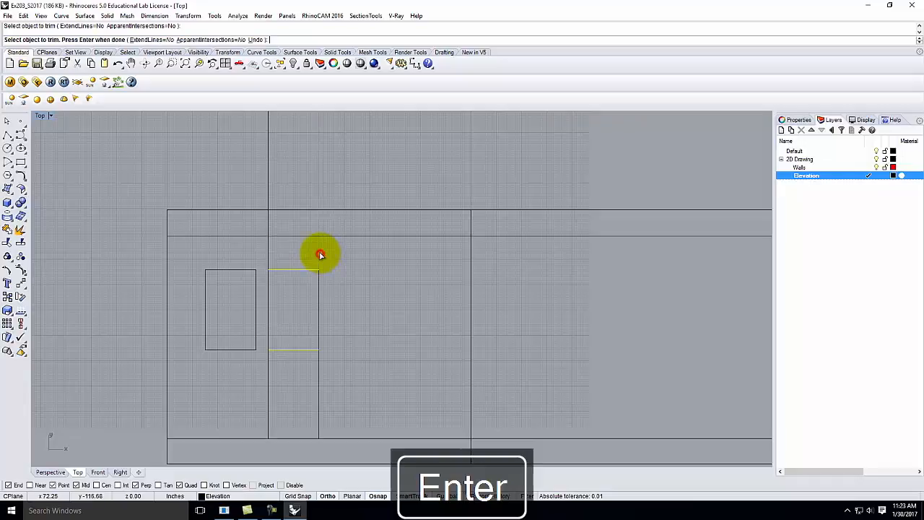
{"action": "left_click", "coordinate": [267, 255]}
{"action": "left_click", "coordinate": [266, 363]}
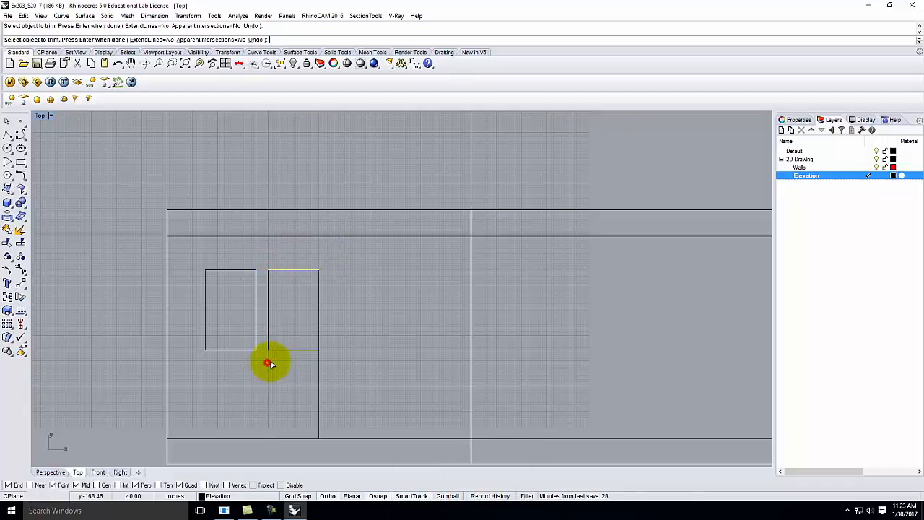
{"action": "left_click", "coordinate": [319, 370]}
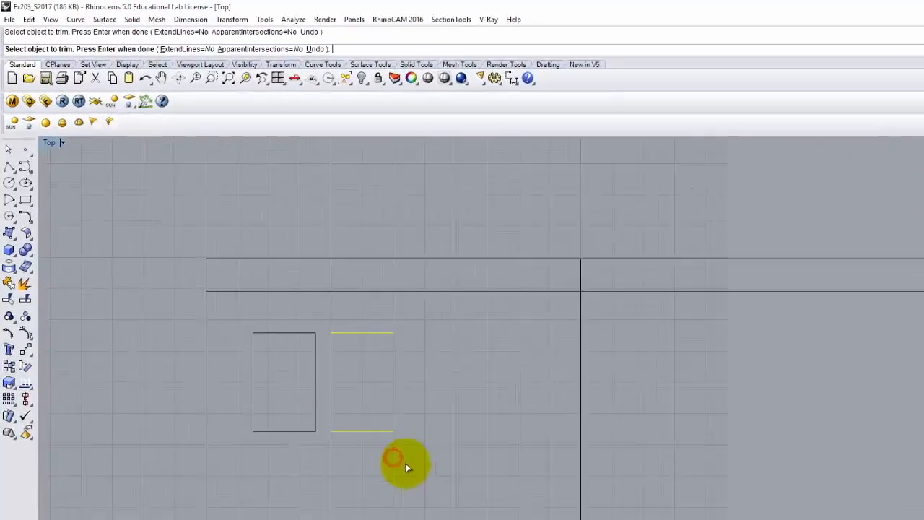
{"action": "key", "text": "Return"}
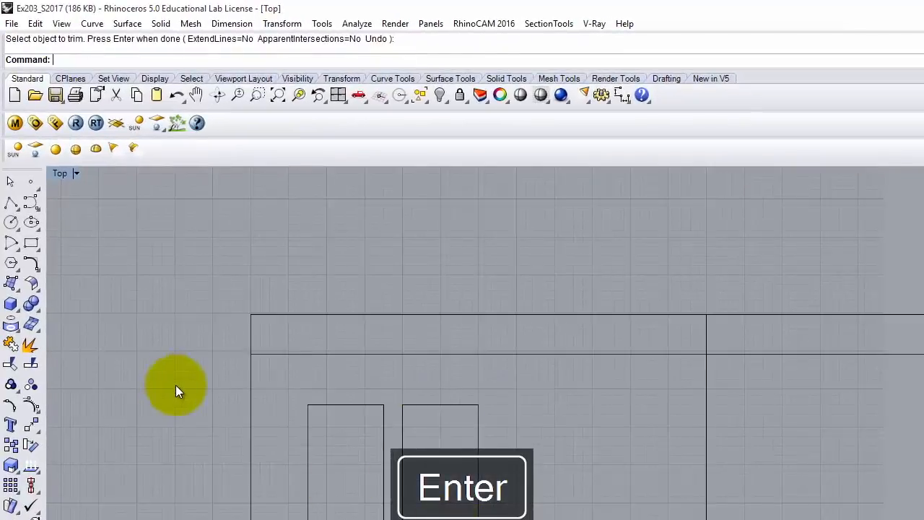
{"action": "scroll", "coordinate": [175, 385], "scroll_direction": "down", "scroll_amount": 1}
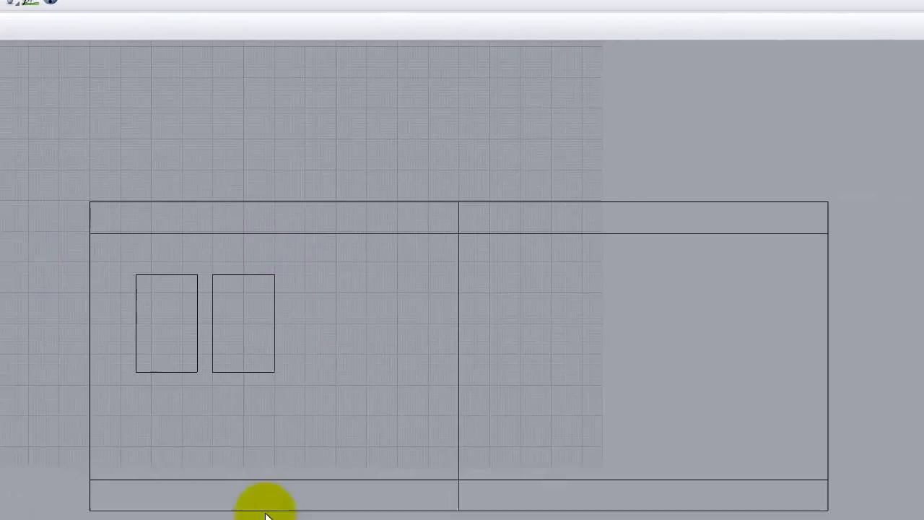
{"action": "left_click", "coordinate": [137, 400]}
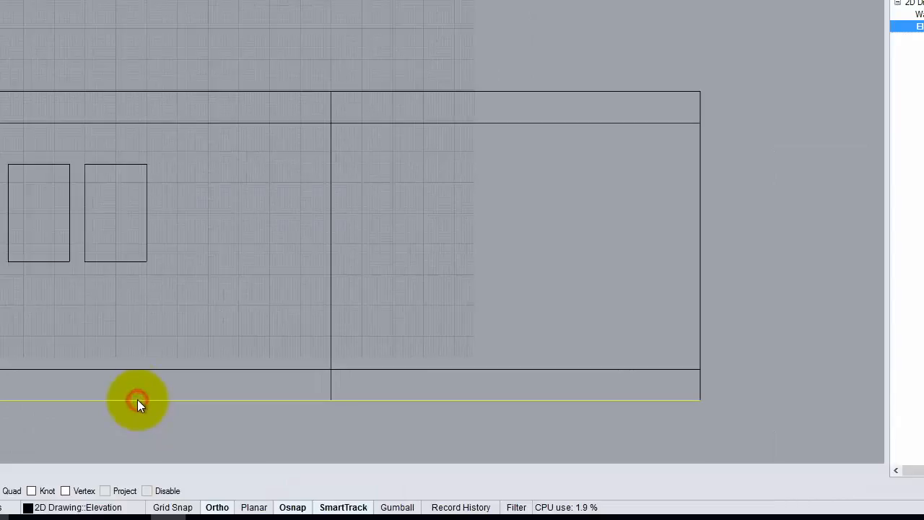
{"action": "left_click", "coordinate": [132, 369]}
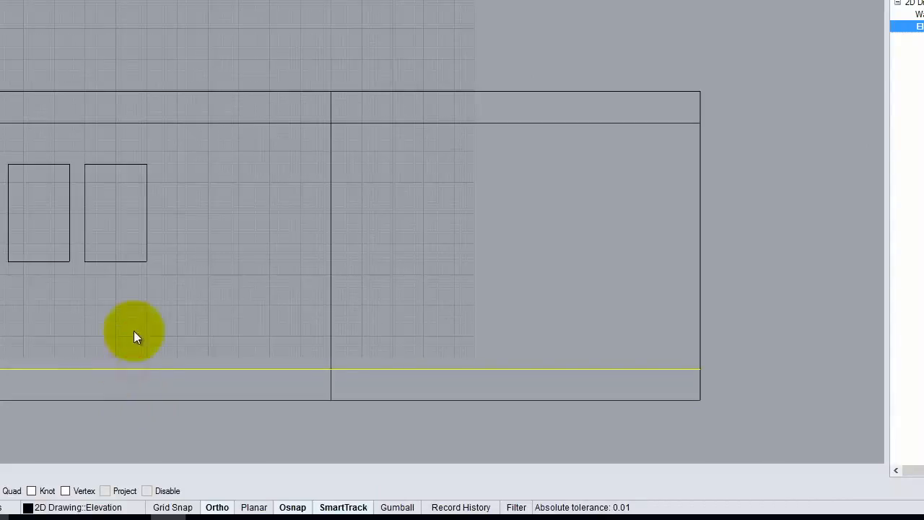
{"action": "left_click", "coordinate": [119, 163]}
{"action": "left_click", "coordinate": [21, 164]}
{"action": "left_click", "coordinate": [46, 123]}
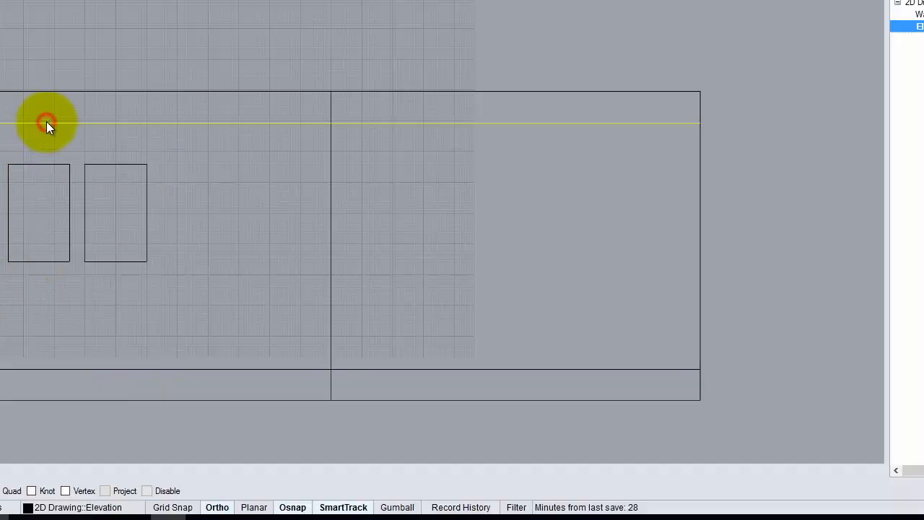
{"action": "left_click", "coordinate": [46, 91]}
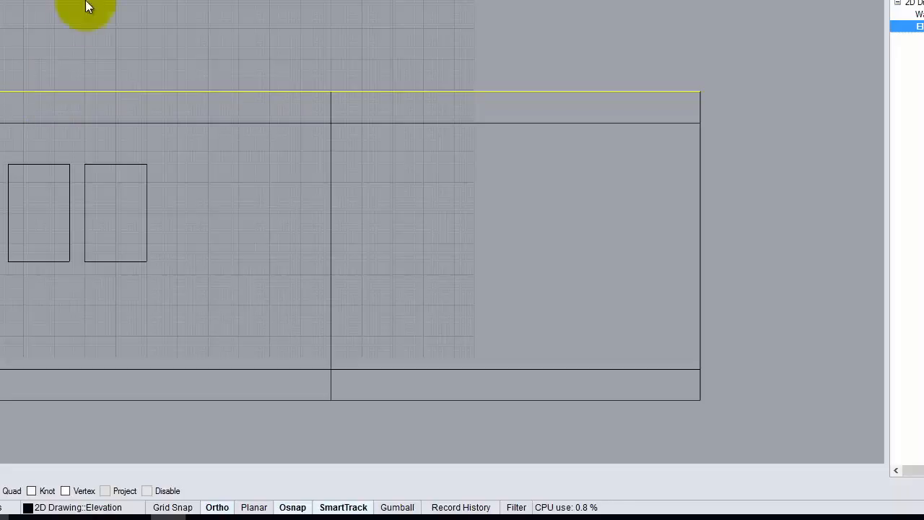
{"action": "left_click", "coordinate": [125, 48]}
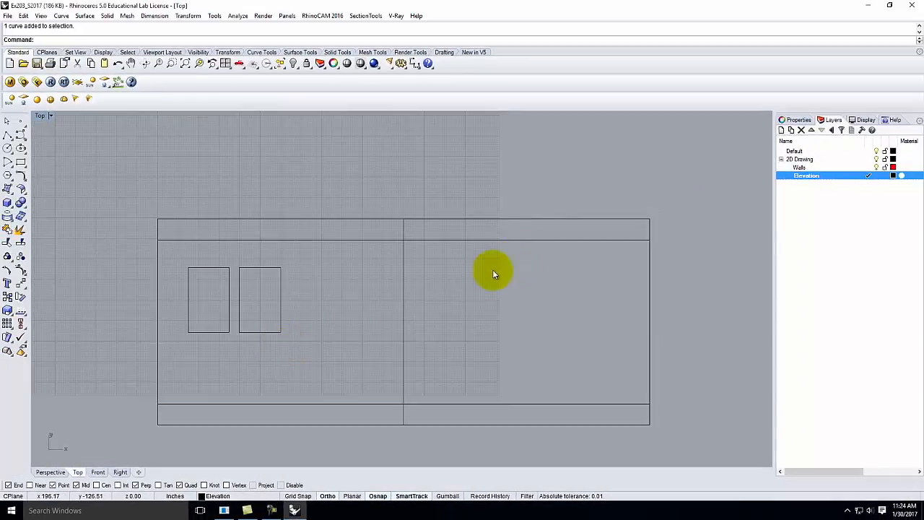
Step: Draw two vertical polylines from the red plan's door-area wall corners down past the elevation base
{"action": "scroll", "coordinate": [292, 412], "scroll_direction": "down", "scroll_amount": 4}
{"action": "scroll", "coordinate": [362, 214], "scroll_direction": "up", "scroll_amount": 2}
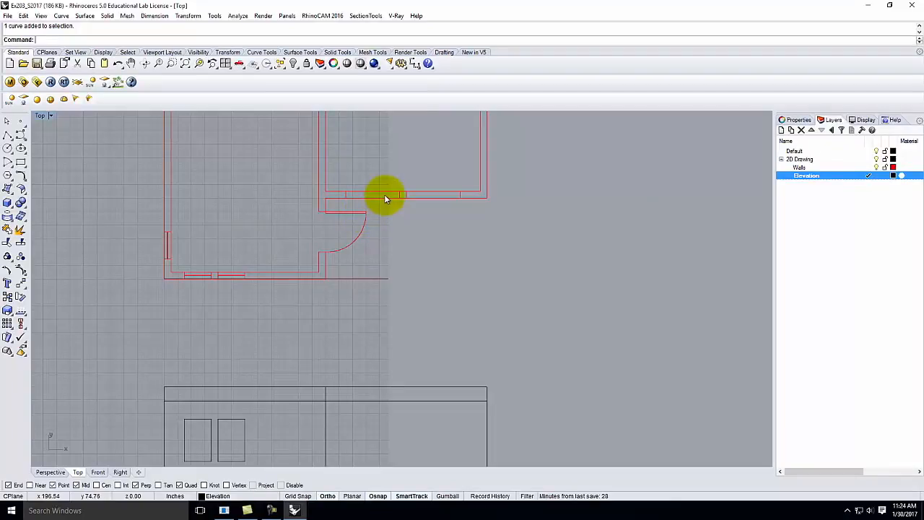
{"action": "scroll", "coordinate": [383, 195], "scroll_direction": "down", "scroll_amount": 1}
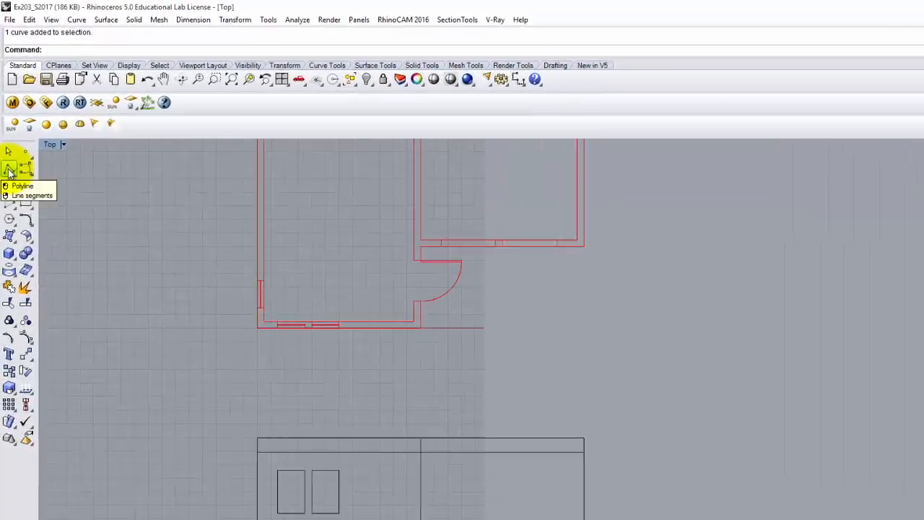
{"action": "left_click", "coordinate": [10, 171]}
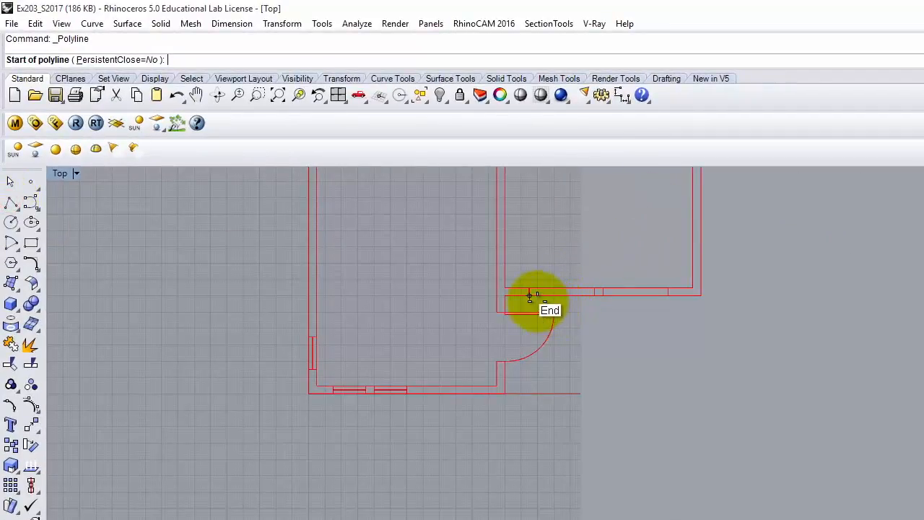
{"action": "left_click", "coordinate": [529, 296]}
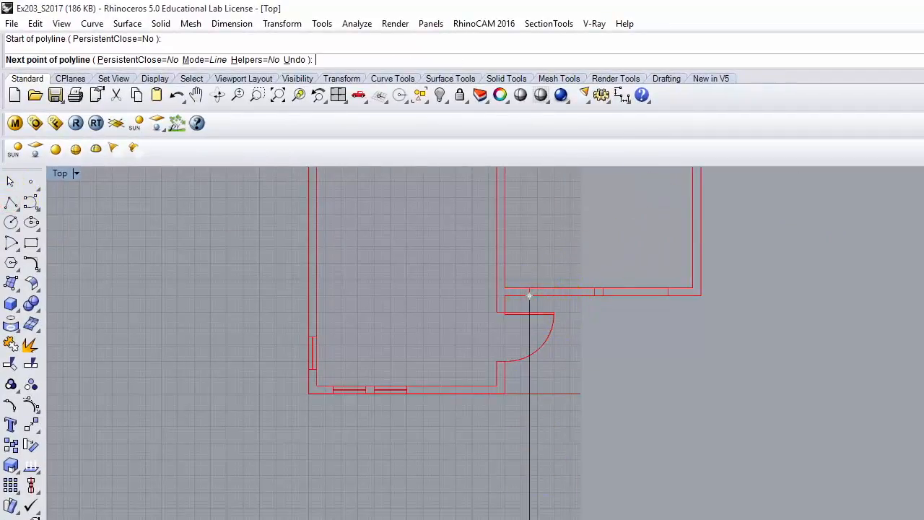
{"action": "left_click", "coordinate": [529, 519]}
{"action": "key", "text": "Return"}
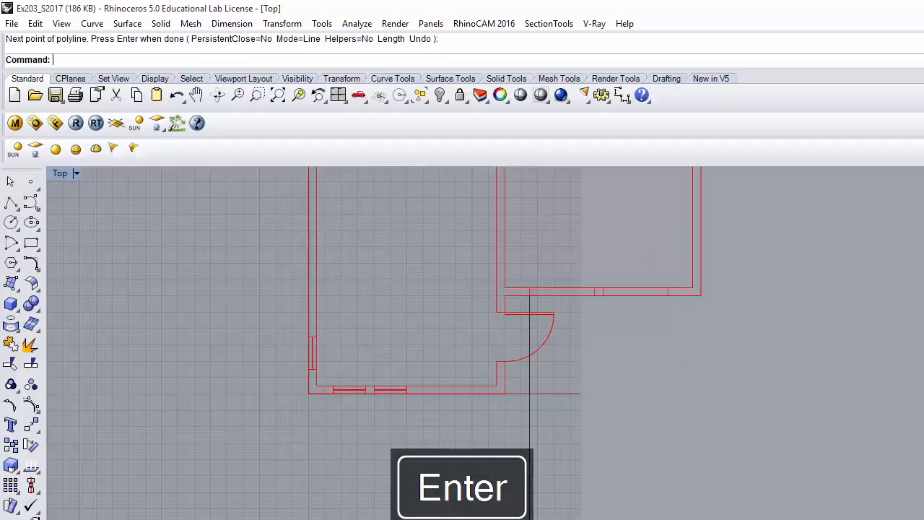
{"action": "left_click", "coordinate": [10, 202]}
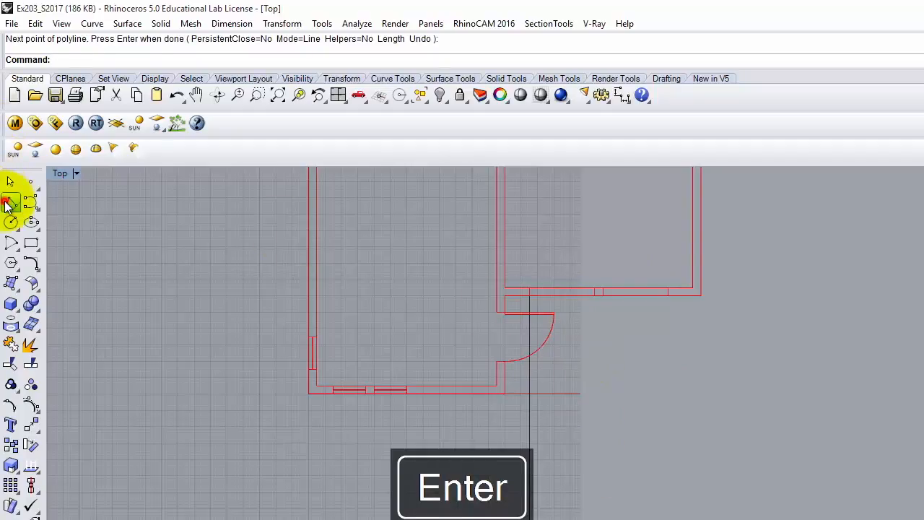
{"action": "left_click", "coordinate": [594, 295]}
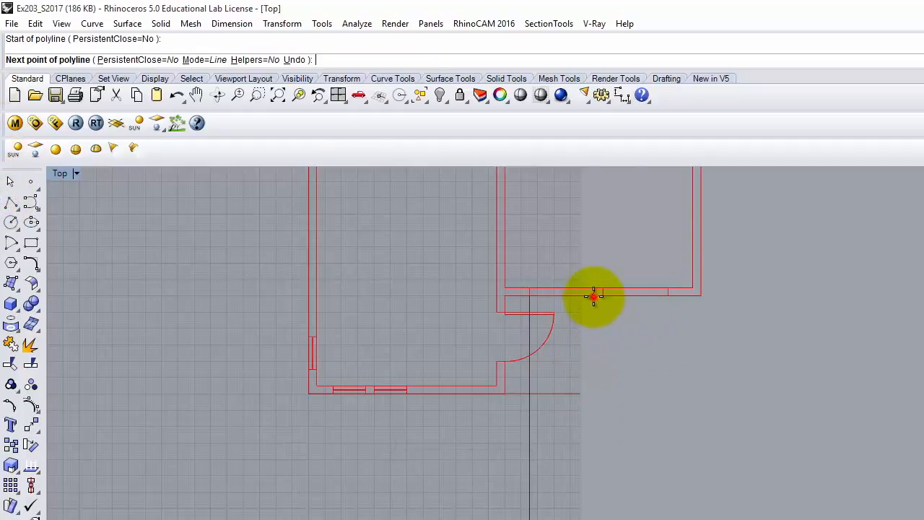
{"action": "left_click", "coordinate": [395, 454]}
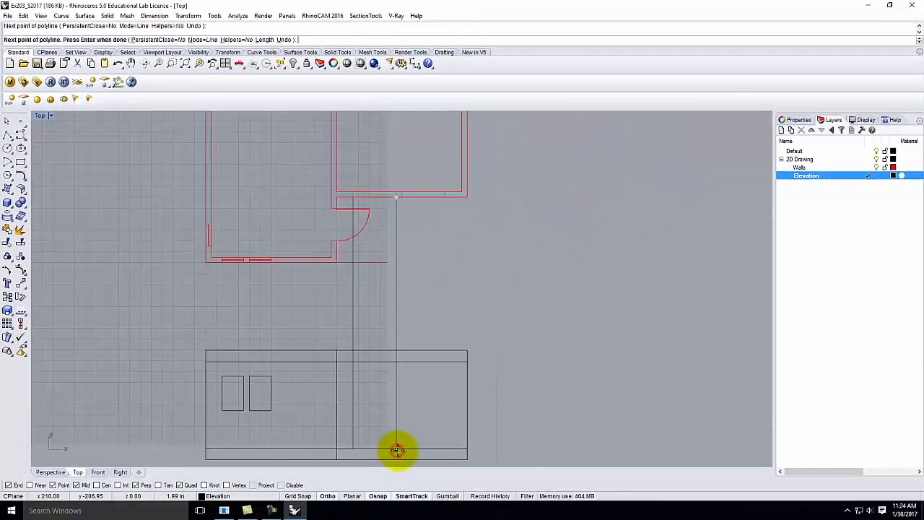
{"action": "key", "text": "Return"}
{"action": "scroll", "coordinate": [351, 392], "scroll_direction": "up", "scroll_amount": 4}
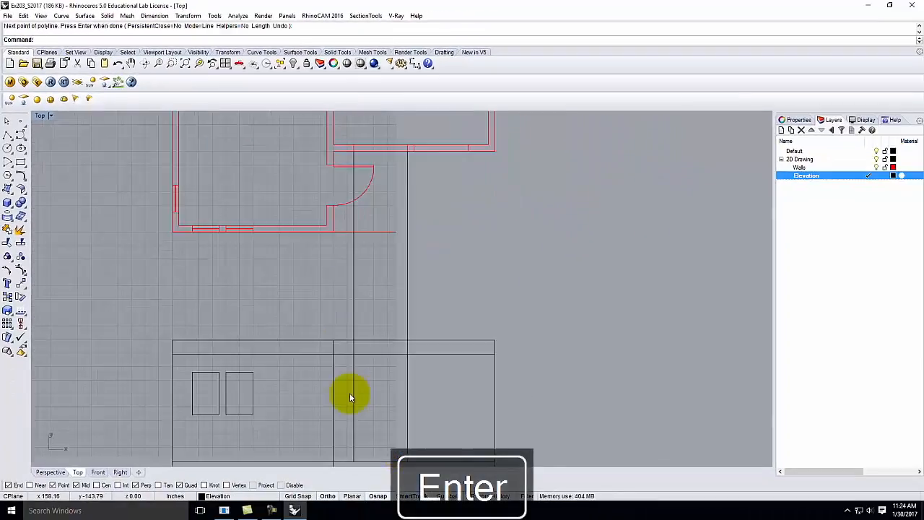
Step: Draw a horizontal line level with the window tops across to the projection line
{"action": "right_click", "coordinate": [216, 364]}
{"action": "left_click", "coordinate": [206, 361]}
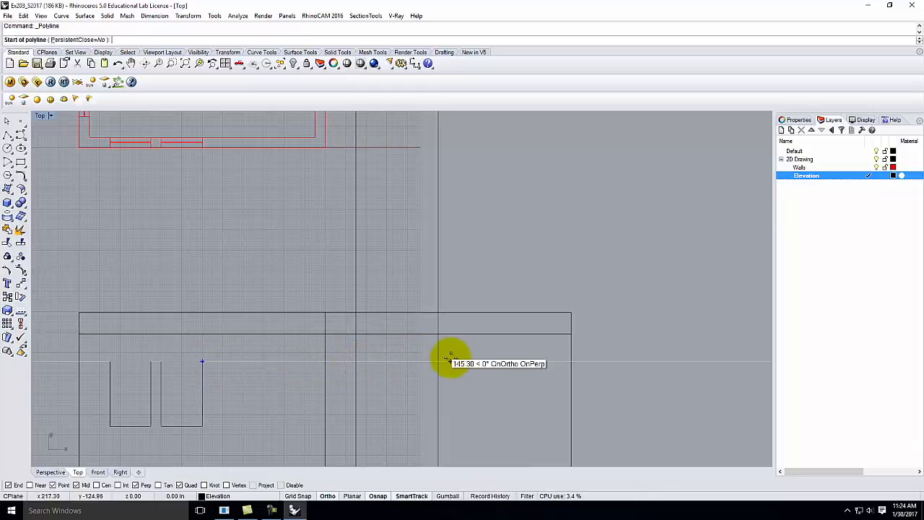
{"action": "left_click", "coordinate": [350, 362]}
{"action": "left_click", "coordinate": [457, 363]}
{"action": "key", "text": "Return"}
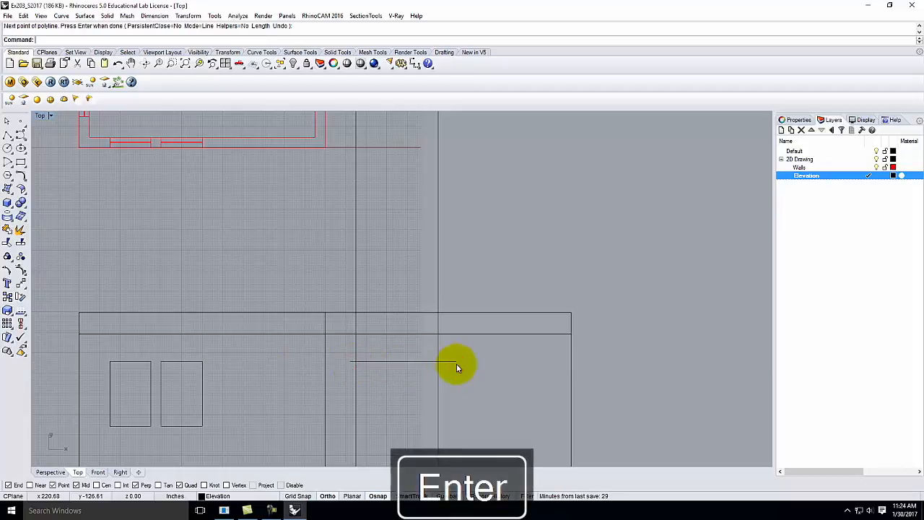
{"action": "scroll", "coordinate": [319, 298], "scroll_direction": "down", "scroll_amount": 4}
{"action": "scroll", "coordinate": [347, 376], "scroll_direction": "up", "scroll_amount": 2}
Step: Draw a second horizontal line starting 2' above the base to the right projection line
{"action": "right_click", "coordinate": [224, 388]}
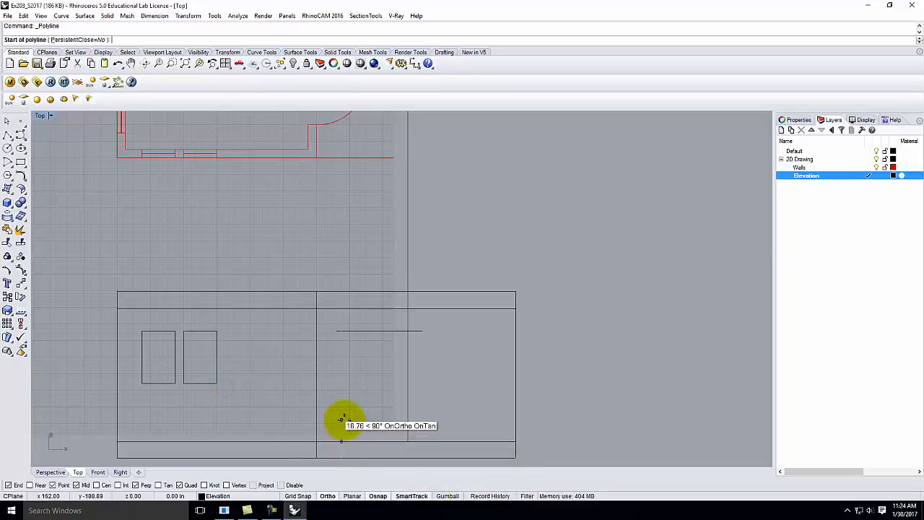
{"action": "type", "text": "2'"}
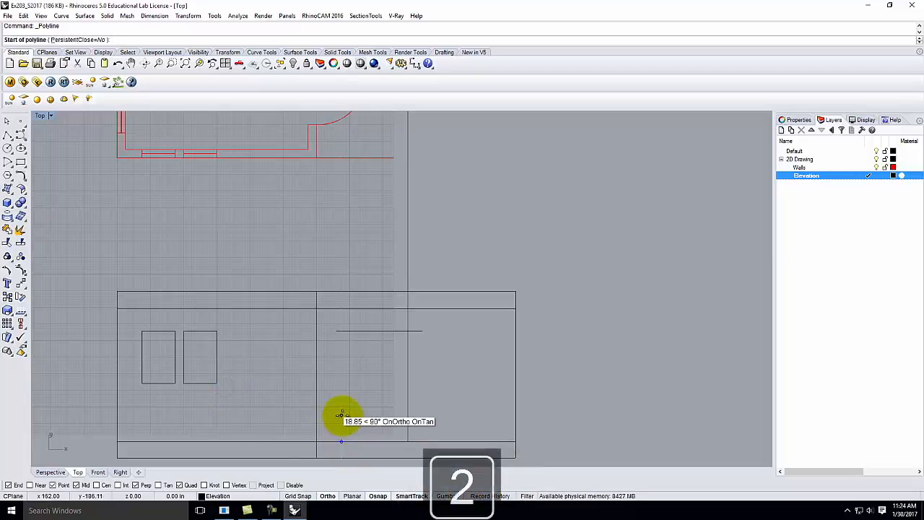
{"action": "key", "text": "Return"}
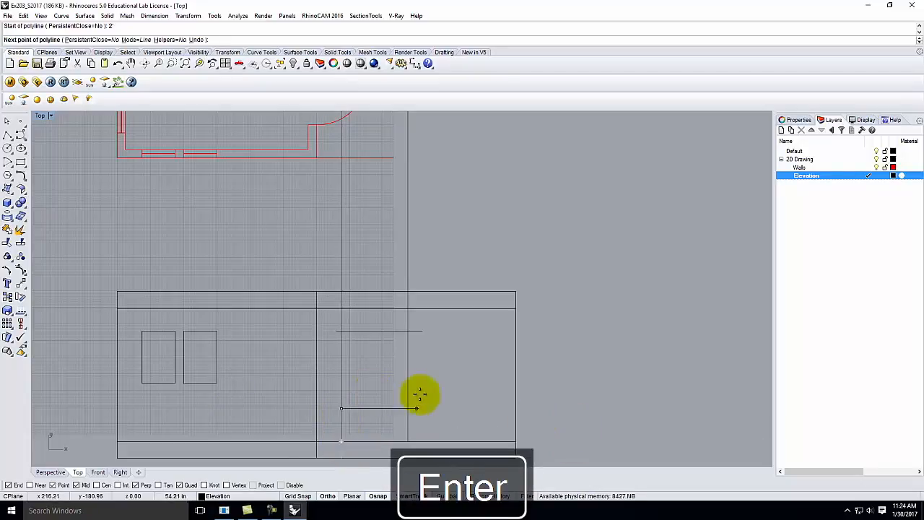
{"action": "left_click", "coordinate": [409, 408]}
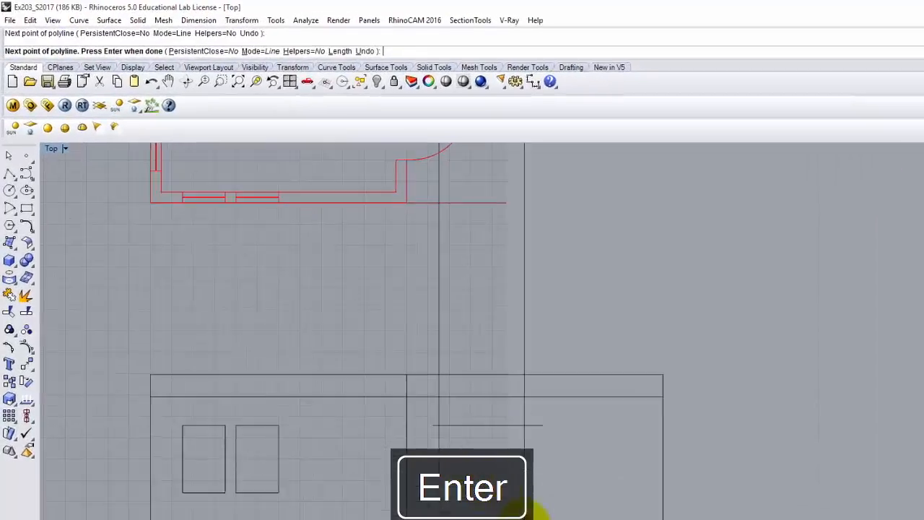
{"action": "key", "text": "Return"}
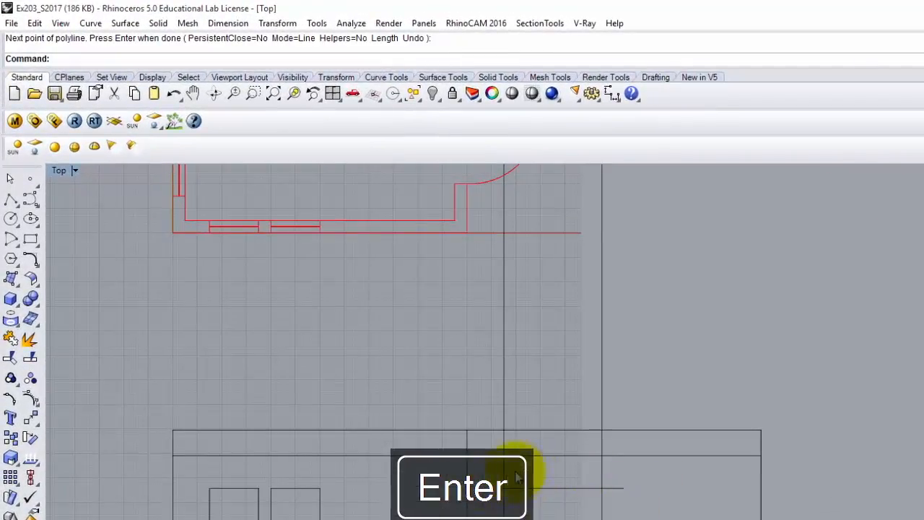
{"action": "left_click", "coordinate": [504, 505]}
Step: Join the opening's vertical and horizontal lines into a sharp corner with a zero-radius Fillet Curves
{"action": "left_click", "coordinate": [501, 476]}
{"action": "left_click", "coordinate": [612, 395]}
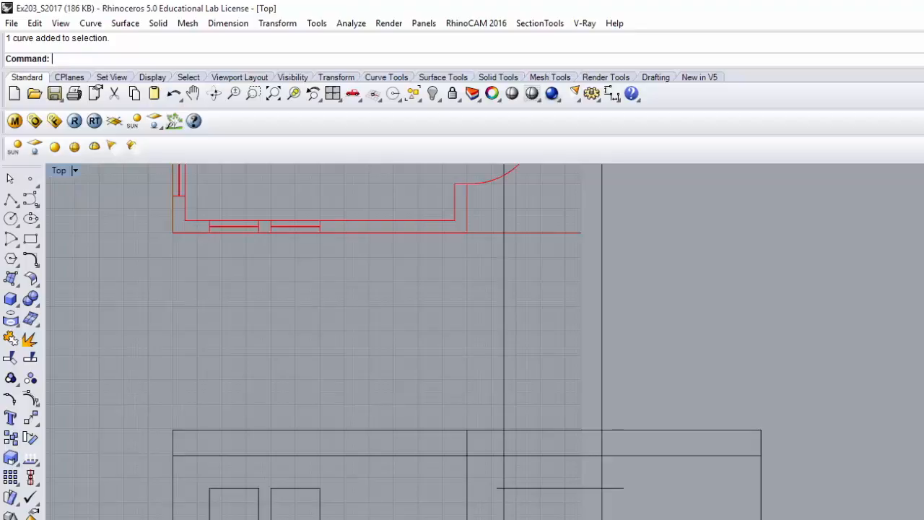
{"action": "left_click", "coordinate": [92, 23]}
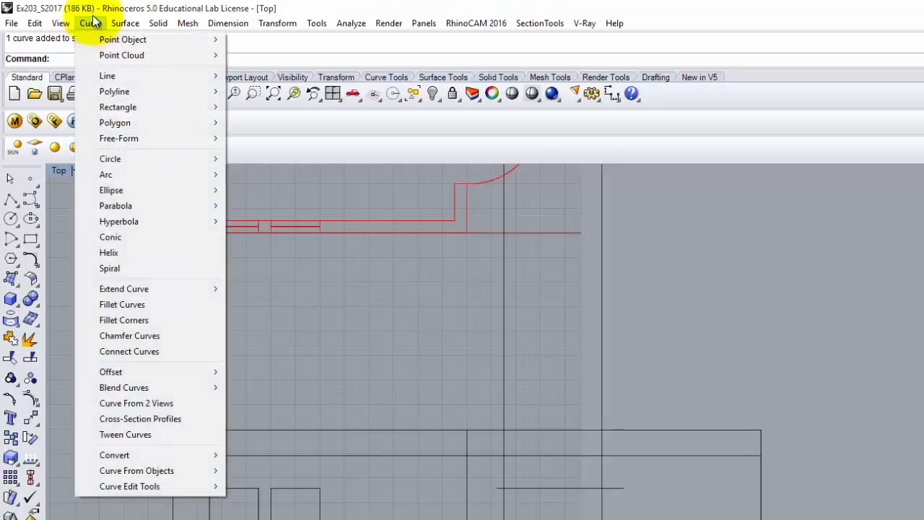
{"action": "left_click", "coordinate": [106, 304]}
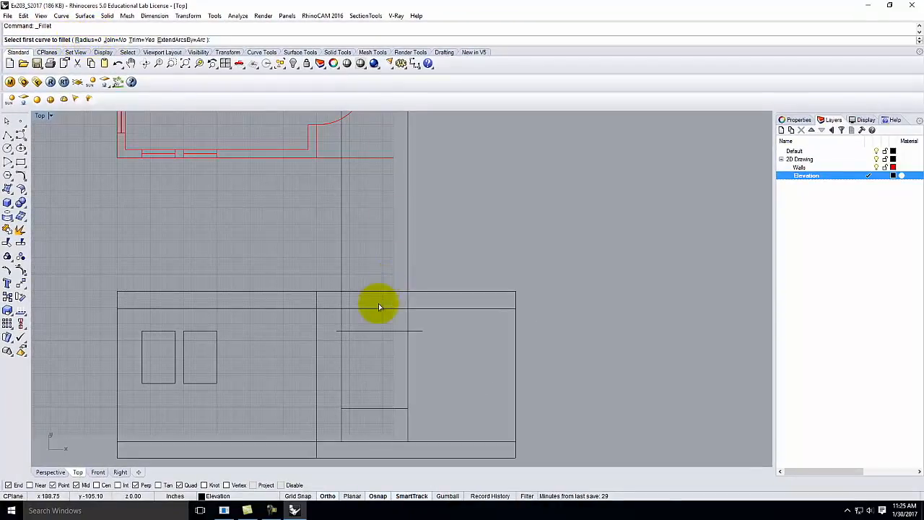
{"action": "left_click", "coordinate": [341, 344]}
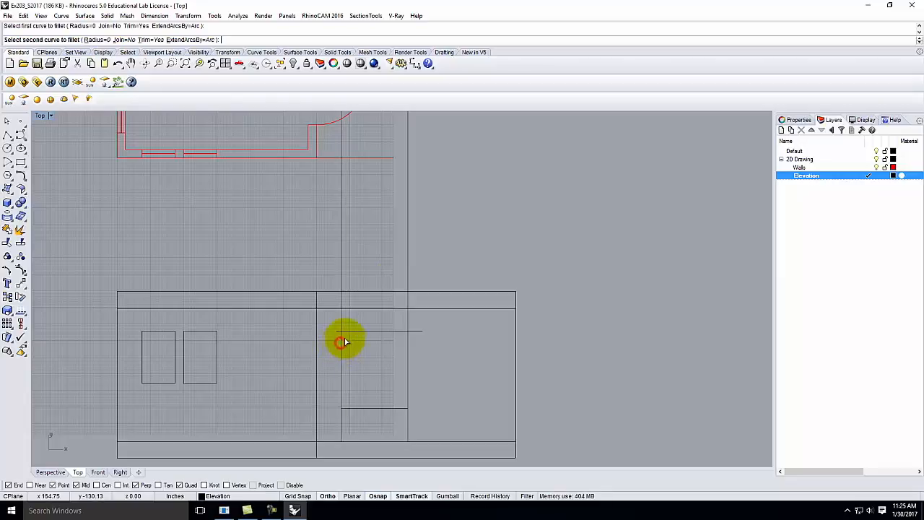
{"action": "left_click", "coordinate": [350, 332]}
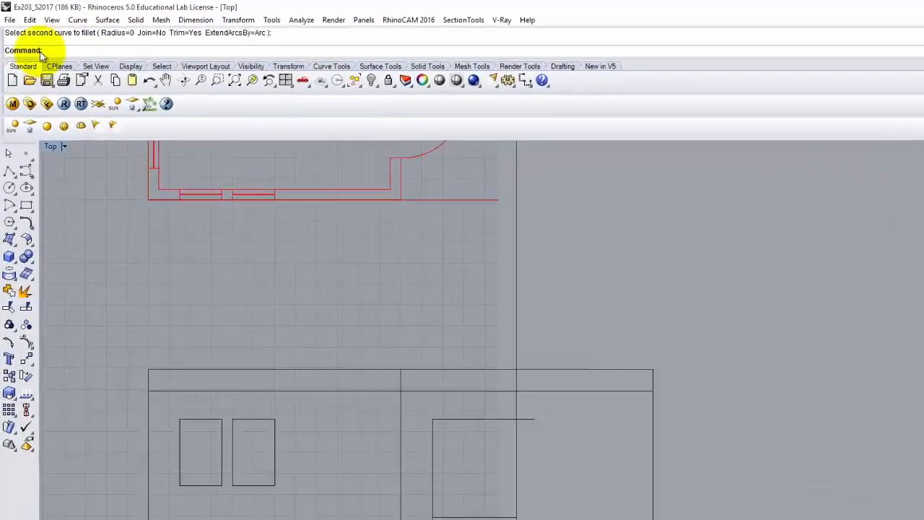
{"action": "left_click", "coordinate": [52, 19]}
{"action": "mouse_move", "coordinate": [78, 20]}
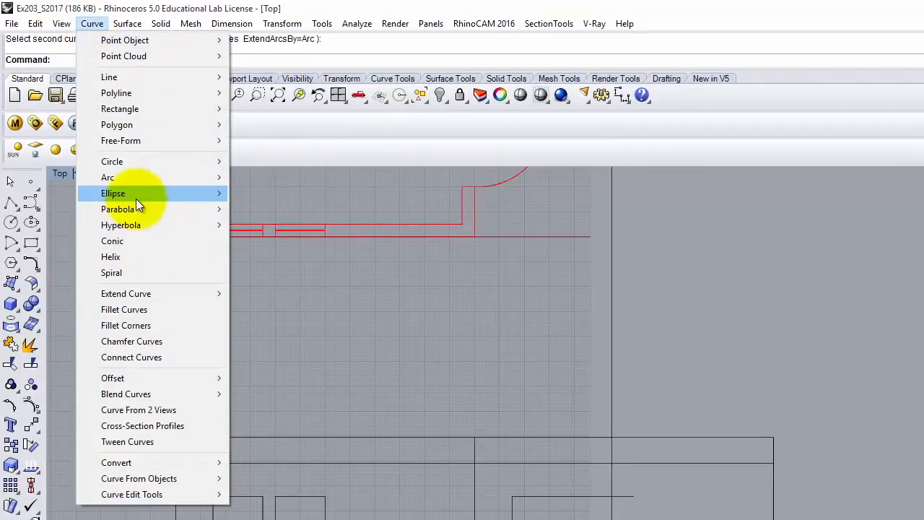
{"action": "left_click", "coordinate": [145, 315]}
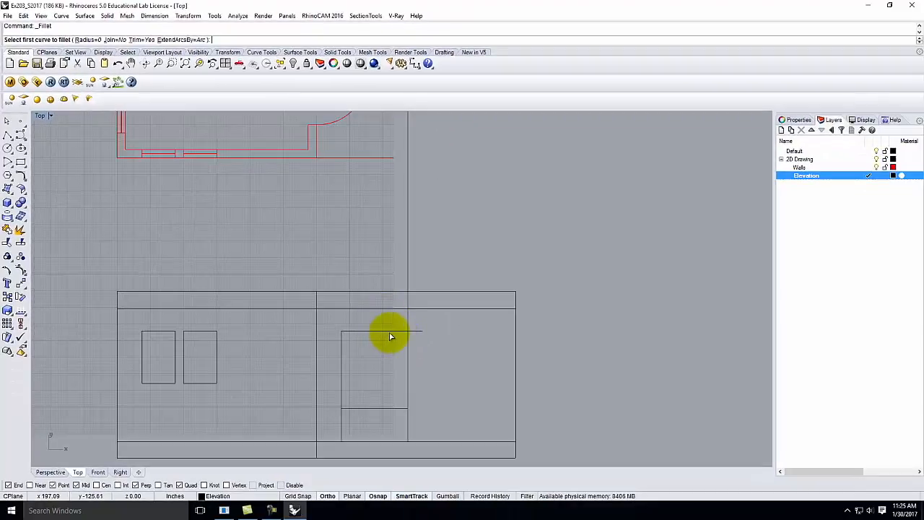
Step: Close the next two corners of the opening with zero-radius fillets, trimming the overhangs
{"action": "left_click", "coordinate": [390, 334]}
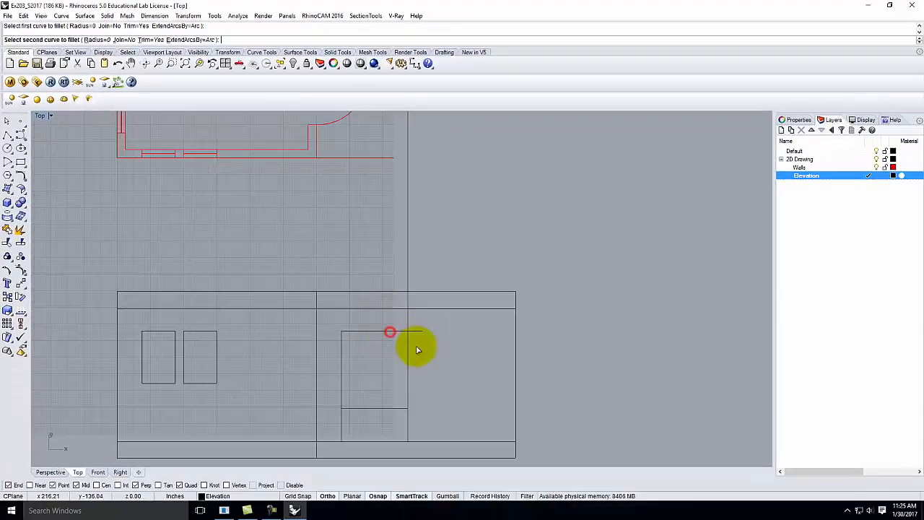
{"action": "left_click", "coordinate": [407, 341]}
{"action": "key", "text": "Return"}
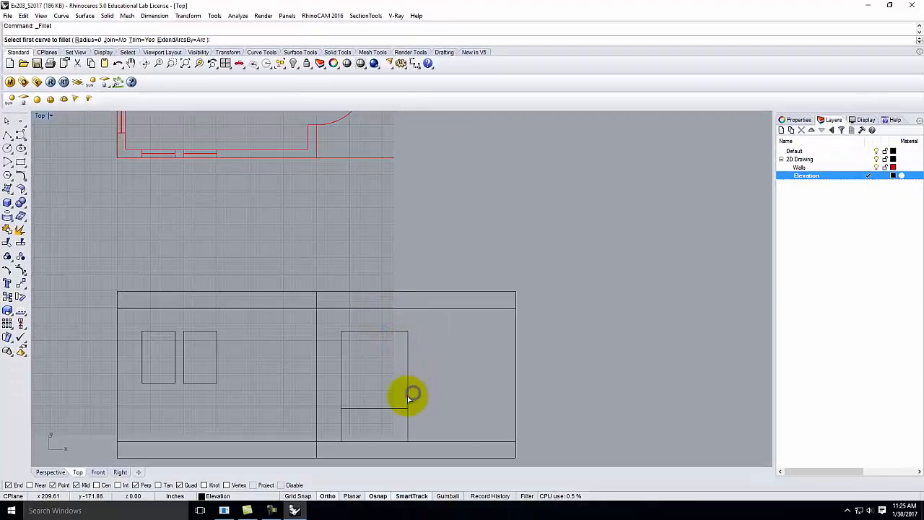
{"action": "left_click", "coordinate": [409, 393]}
{"action": "left_click", "coordinate": [363, 409]}
Step: Fillet the last bottom corner and window-select all four lines of the opening
{"action": "left_click", "coordinate": [340, 396]}
{"action": "left_click", "coordinate": [349, 408]}
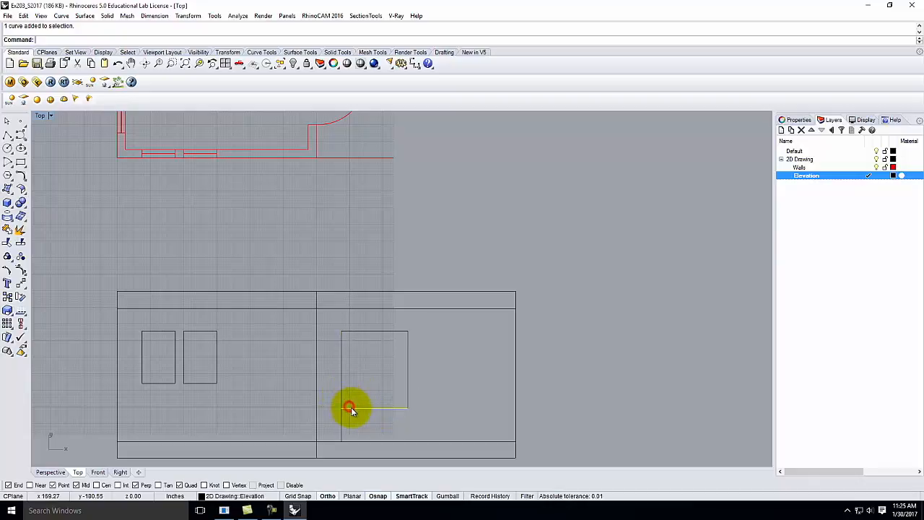
{"action": "right_click", "coordinate": [352, 409]}
{"action": "left_click", "coordinate": [348, 408]}
{"action": "left_click", "coordinate": [347, 409]}
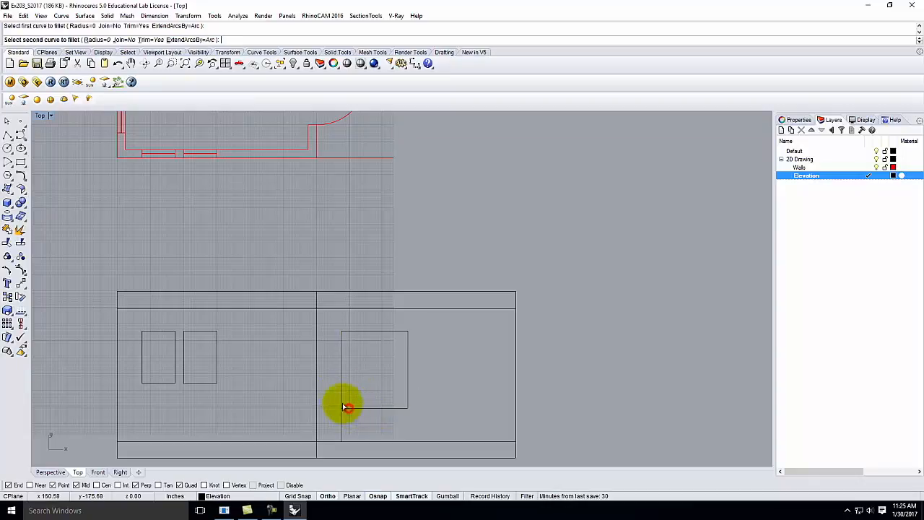
{"action": "left_click", "coordinate": [342, 401]}
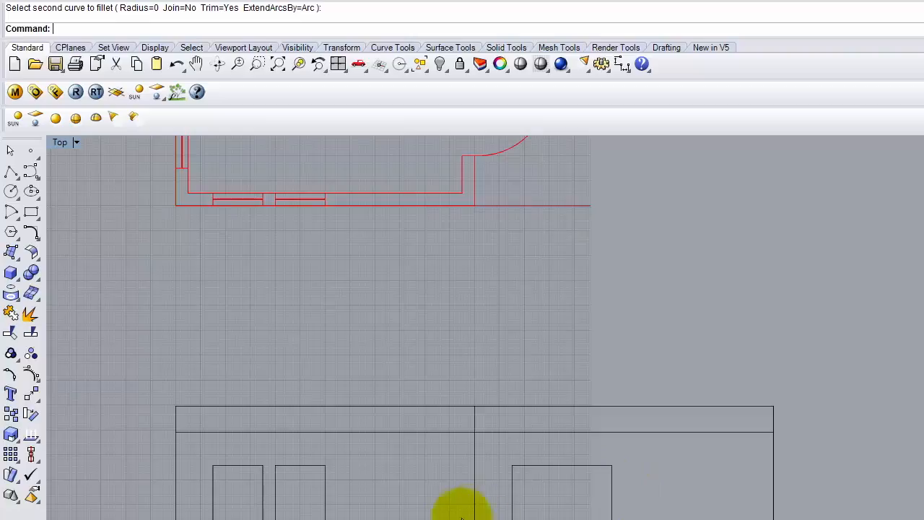
{"action": "left_click_drag", "start_coordinate": [498, 453], "coordinate": [616, 509]}
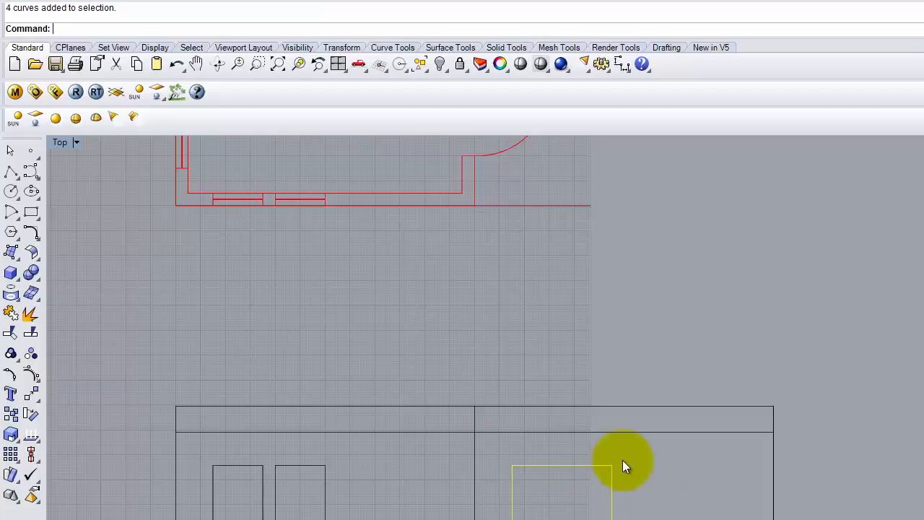
Step: Copy the selected opening from the plan wall end to sit beside the first, then deselect
{"action": "scroll", "coordinate": [478, 467], "scroll_direction": "down", "scroll_amount": 2}
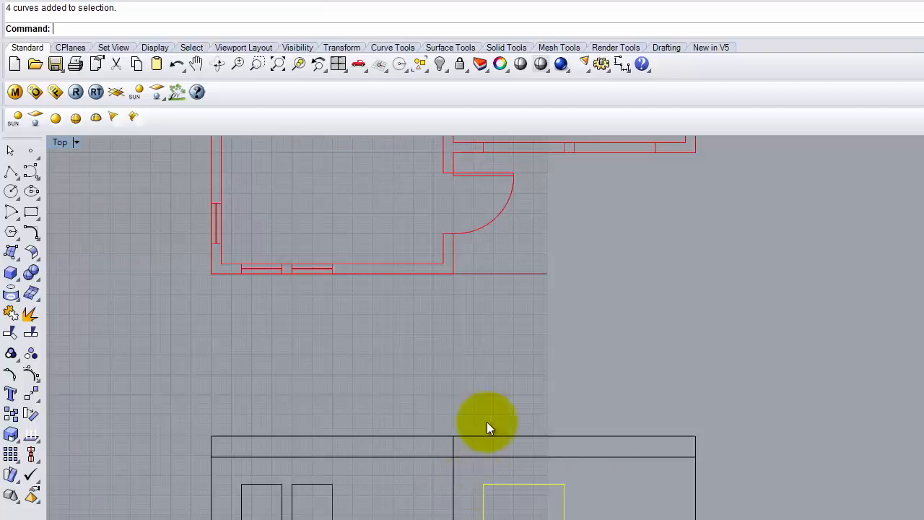
{"action": "scroll", "coordinate": [387, 479], "scroll_direction": "down", "scroll_amount": 1}
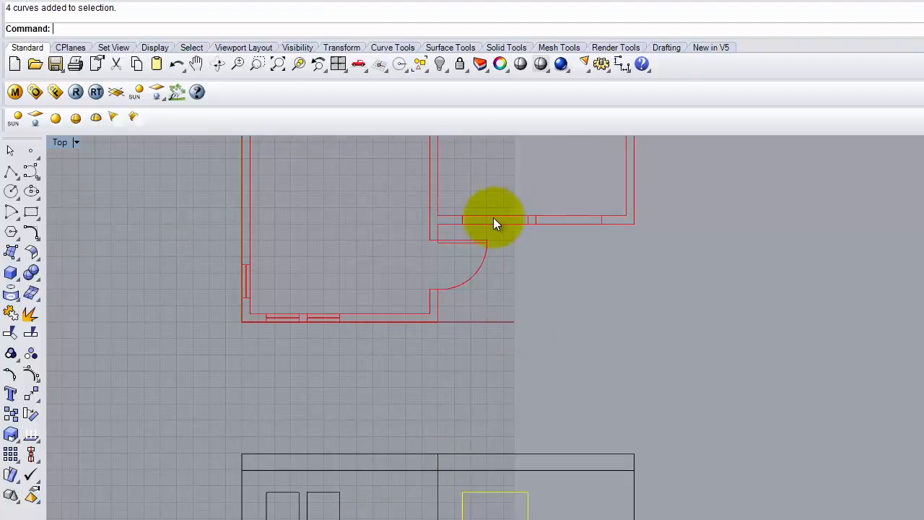
{"action": "key", "text": "Return"}
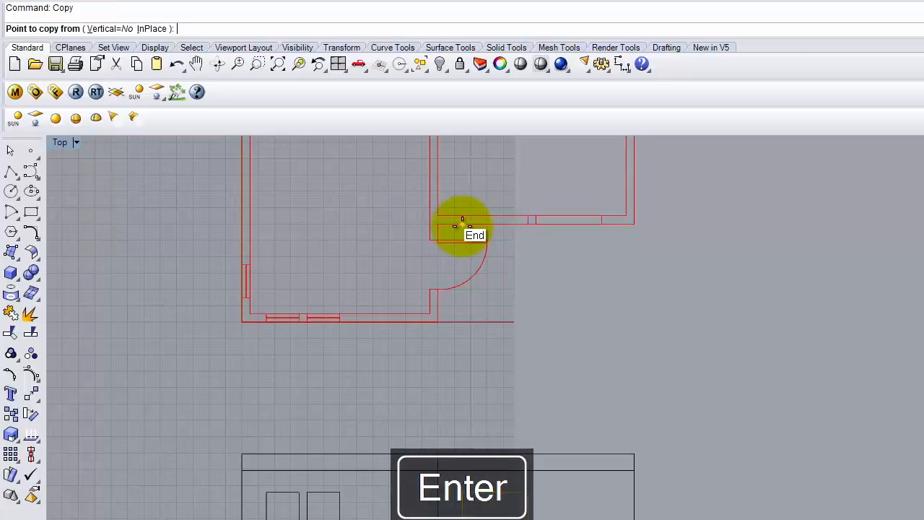
{"action": "left_click", "coordinate": [462, 224]}
{"action": "left_click", "coordinate": [534, 229]}
{"action": "key", "text": "Return"}
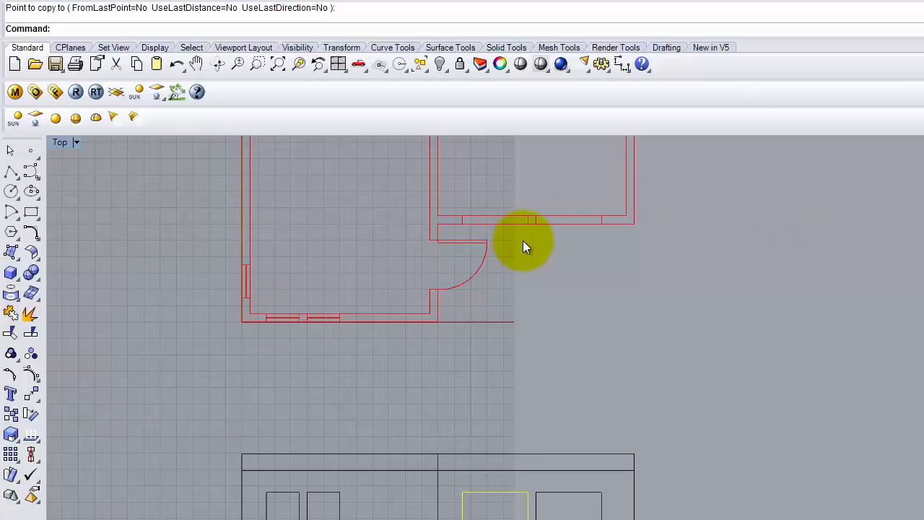
{"action": "left_click", "coordinate": [395, 515]}
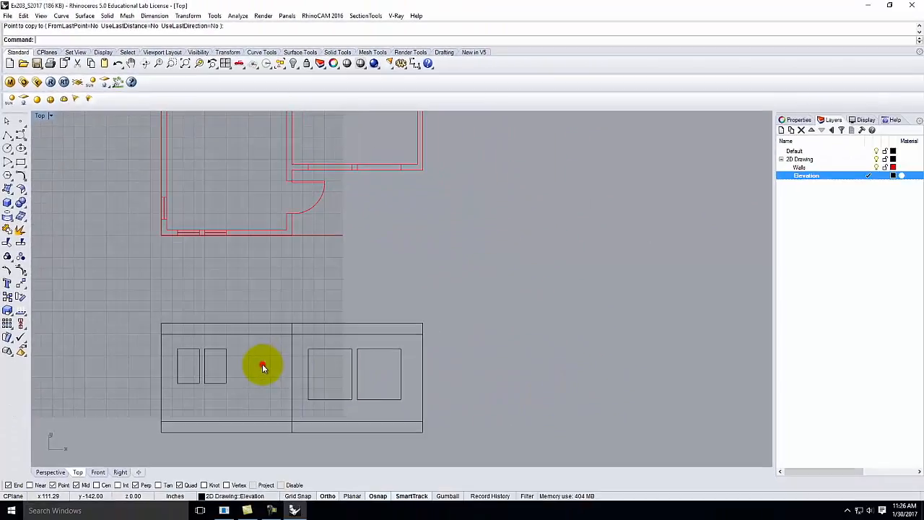
{"action": "scroll", "coordinate": [166, 364], "scroll_direction": "up", "scroll_amount": 3}
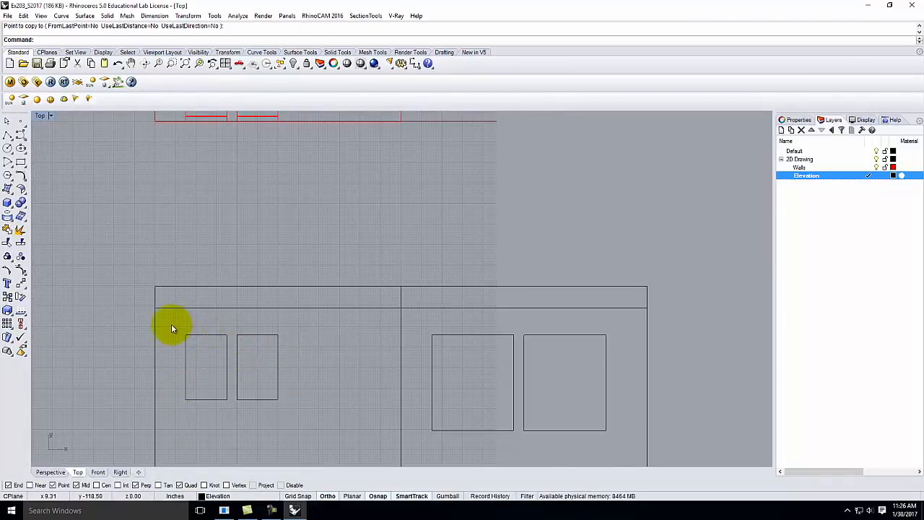
Step: Window-select the left small window's four lines and join them with Edit > Join
{"action": "left_click_drag", "start_coordinate": [171, 328], "coordinate": [229, 403]}
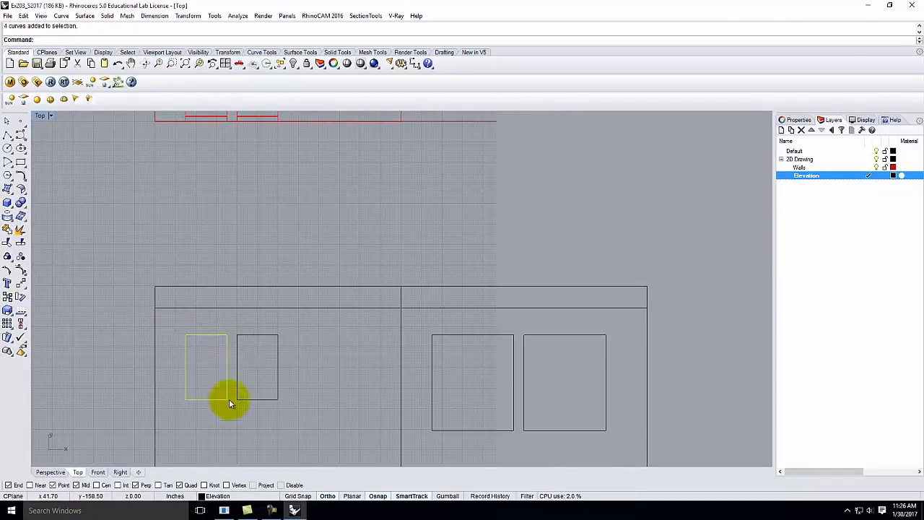
{"action": "left_click", "coordinate": [24, 15]}
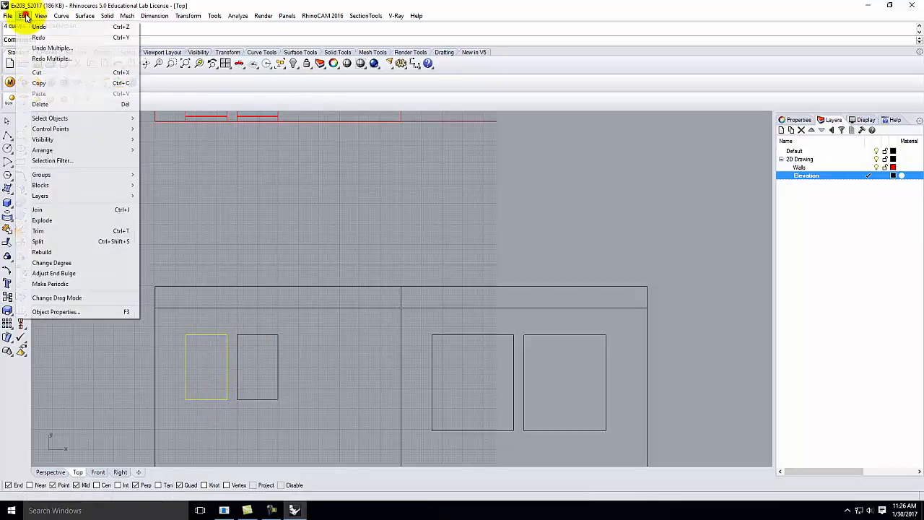
{"action": "left_click", "coordinate": [66, 211]}
{"action": "left_click", "coordinate": [258, 212]}
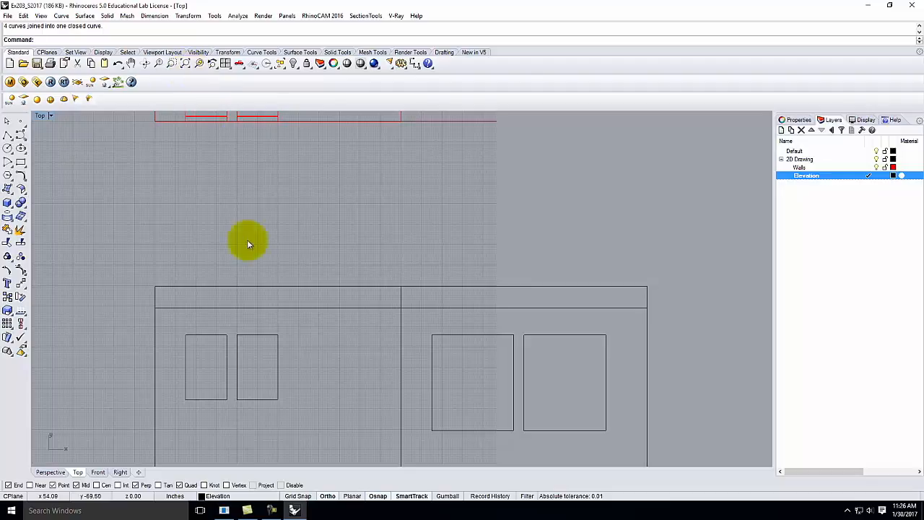
{"action": "scroll", "coordinate": [278, 361], "scroll_direction": "up", "scroll_amount": 1}
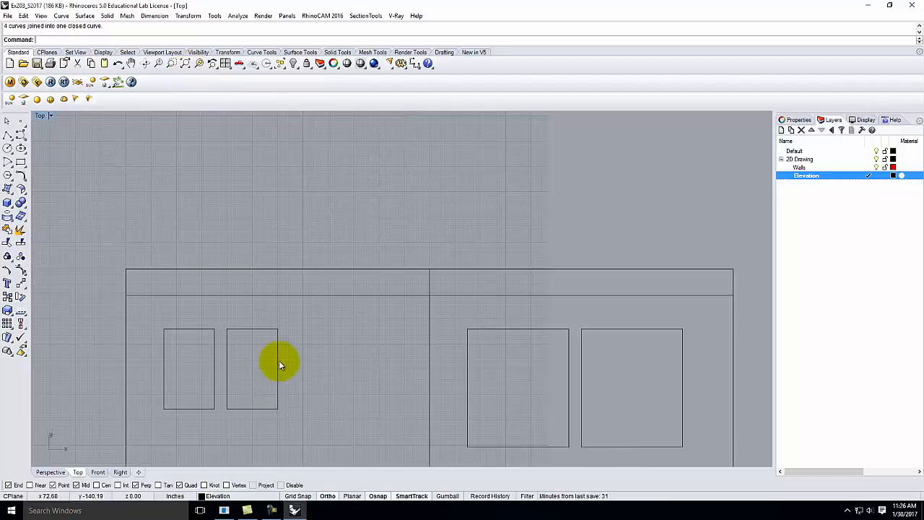
Step: Delete the second small window's right edge and draw a replacement line between its endpoints
{"action": "left_click", "coordinate": [278, 358]}
{"action": "key", "text": "Delete"}
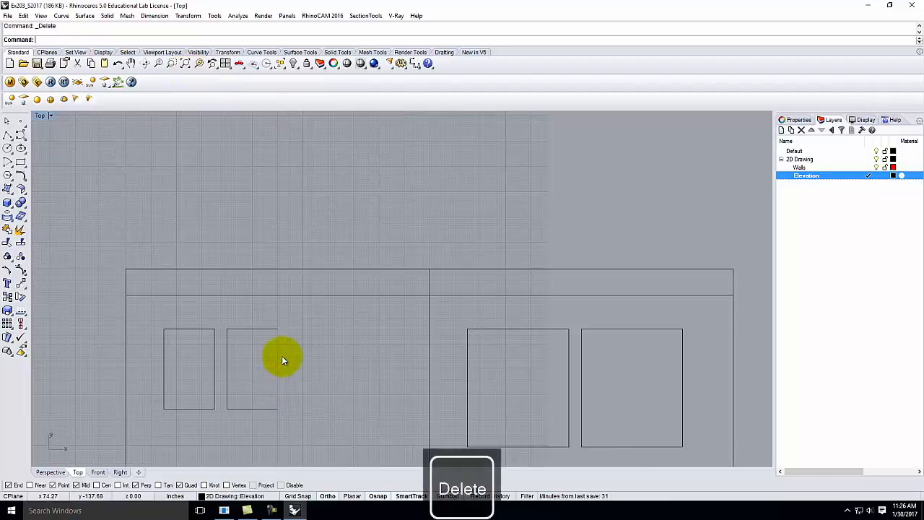
{"action": "left_click", "coordinate": [6, 136]}
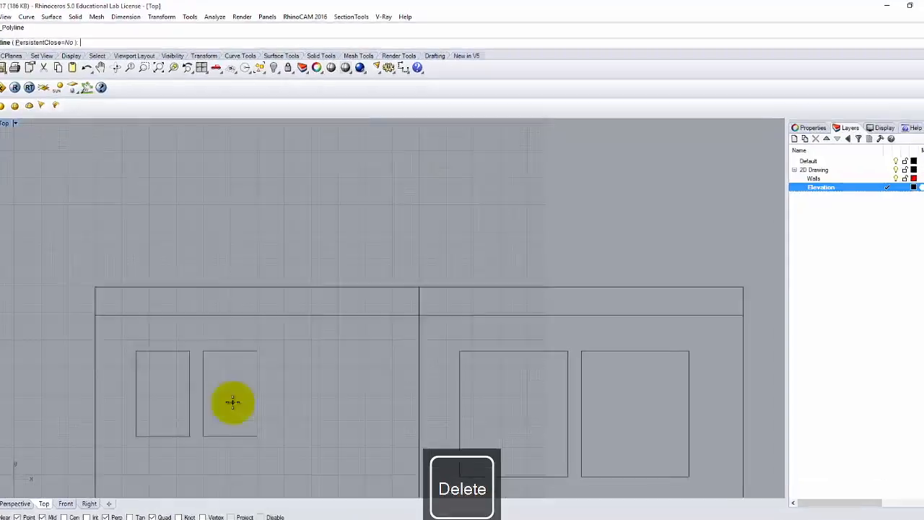
{"action": "left_click", "coordinate": [119, 494]}
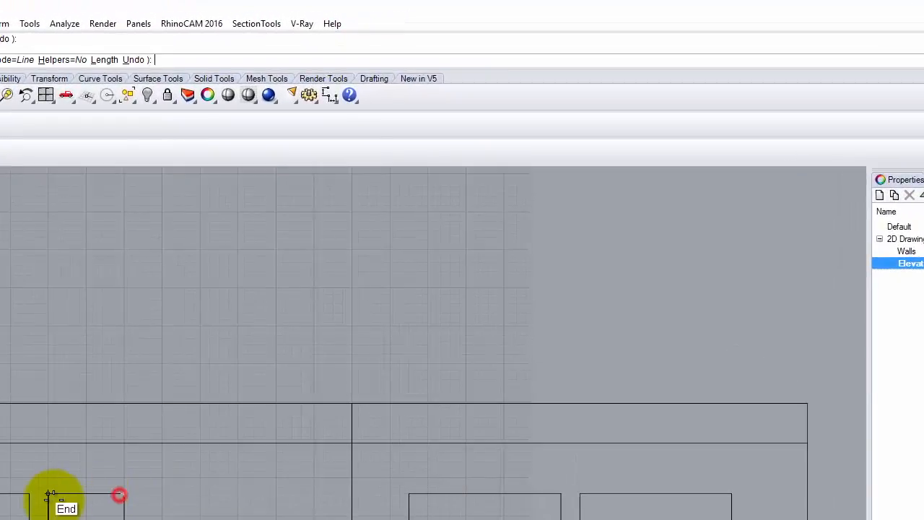
{"action": "left_click", "coordinate": [50, 496]}
{"action": "key", "text": "Return"}
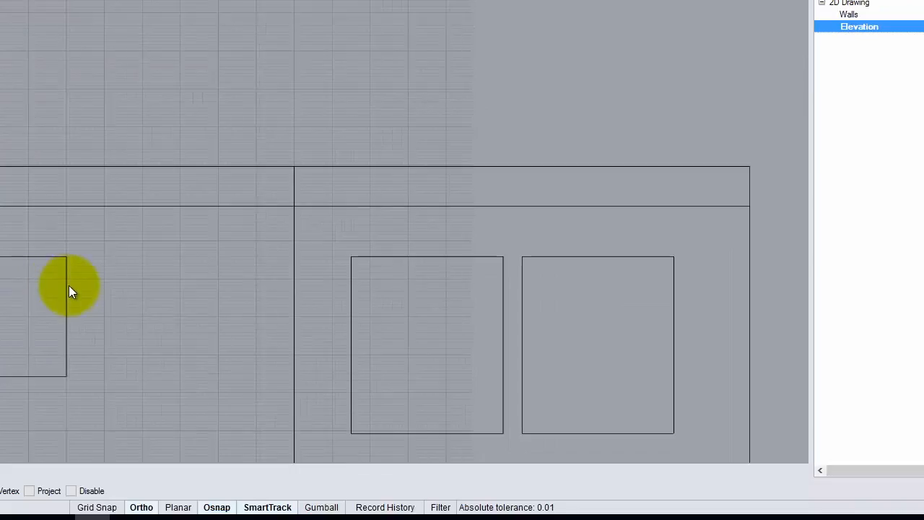
Step: Window-select the second small window's edges and join them into one outline with Edit > Join
{"action": "left_click", "coordinate": [67, 288]}
{"action": "left_click", "coordinate": [7, 264]}
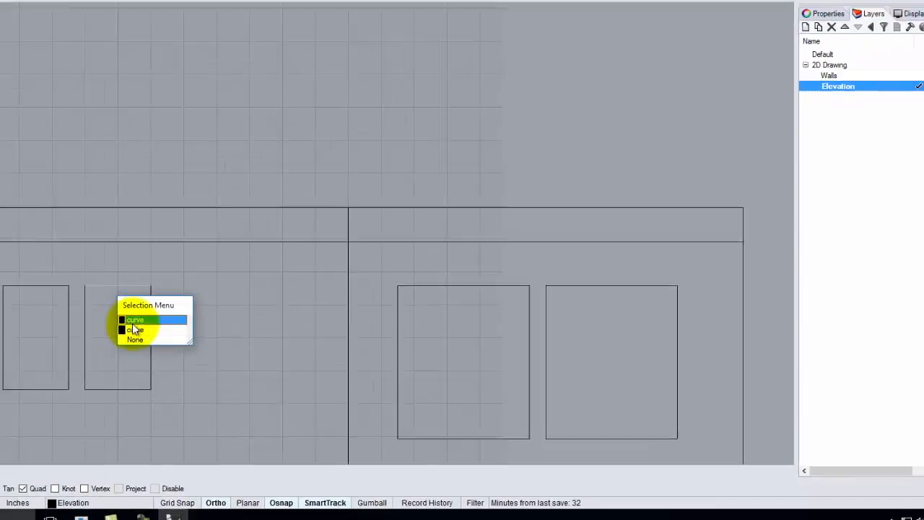
{"action": "left_click", "coordinate": [135, 329]}
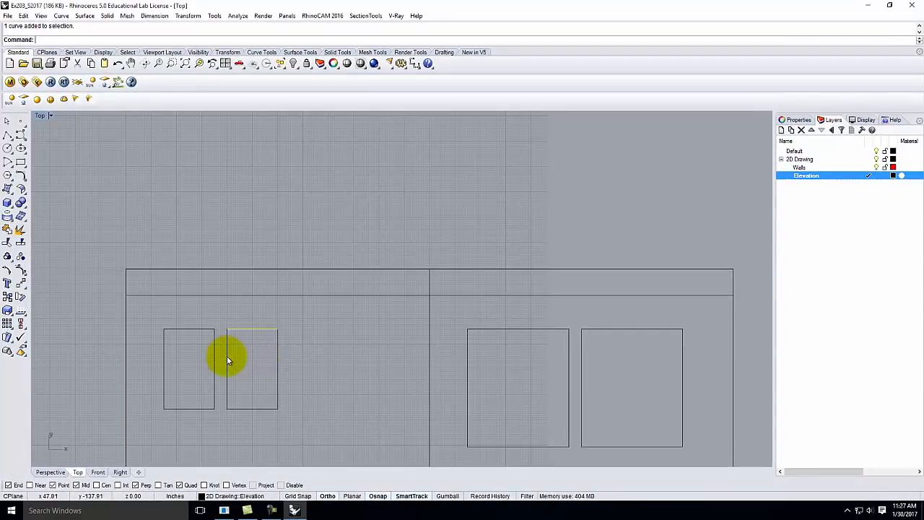
{"action": "left_click", "coordinate": [225, 378]}
{"action": "left_click", "coordinate": [235, 406]}
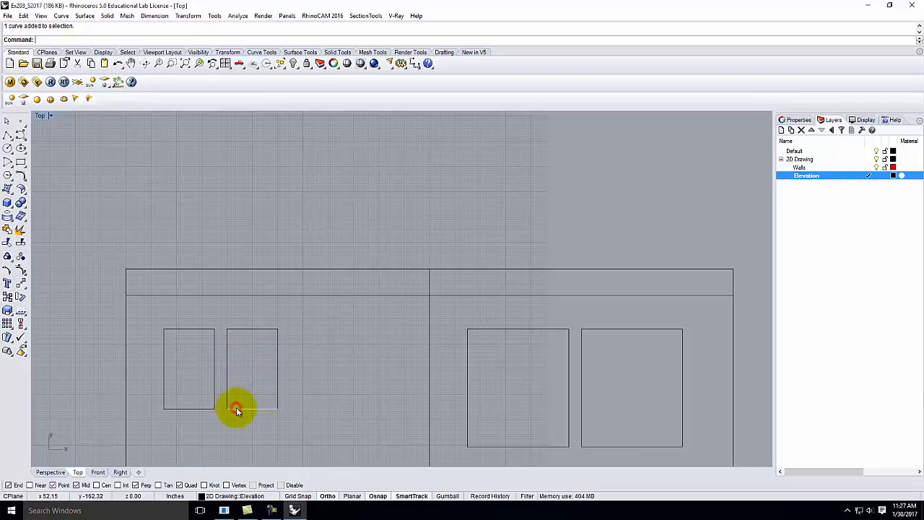
{"action": "left_click", "coordinate": [317, 358]}
{"action": "left_click_drag", "start_coordinate": [258, 374], "coordinate": [288, 424]}
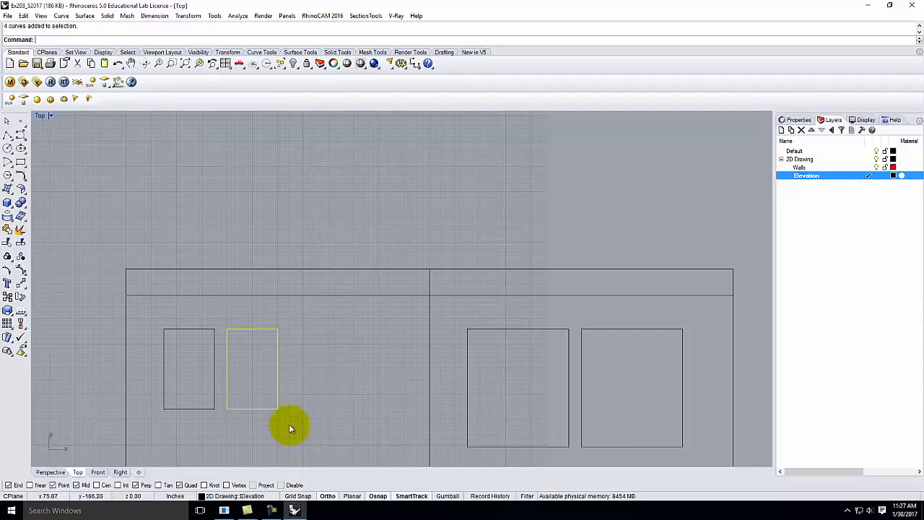
{"action": "left_click", "coordinate": [23, 16]}
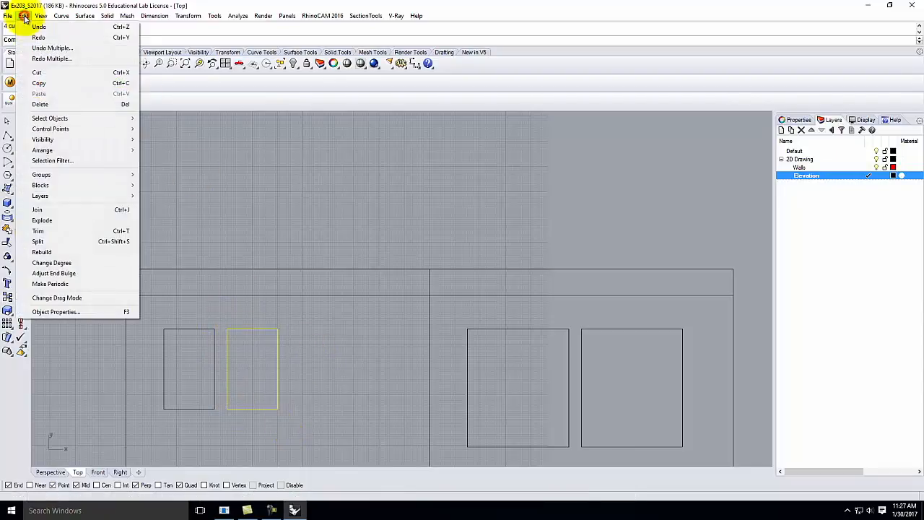
{"action": "left_click", "coordinate": [54, 211]}
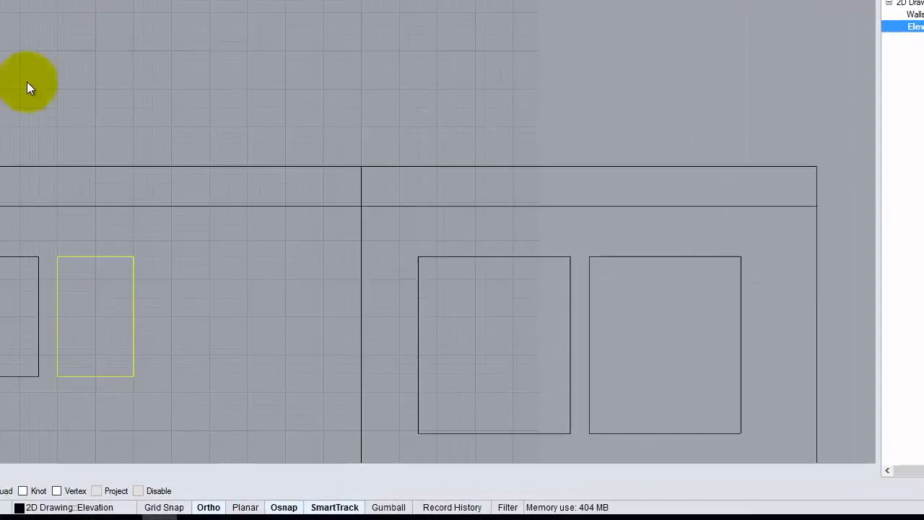
Step: Undo the last change and delete the second small window's right edge
{"action": "left_click", "coordinate": [114, 256]}
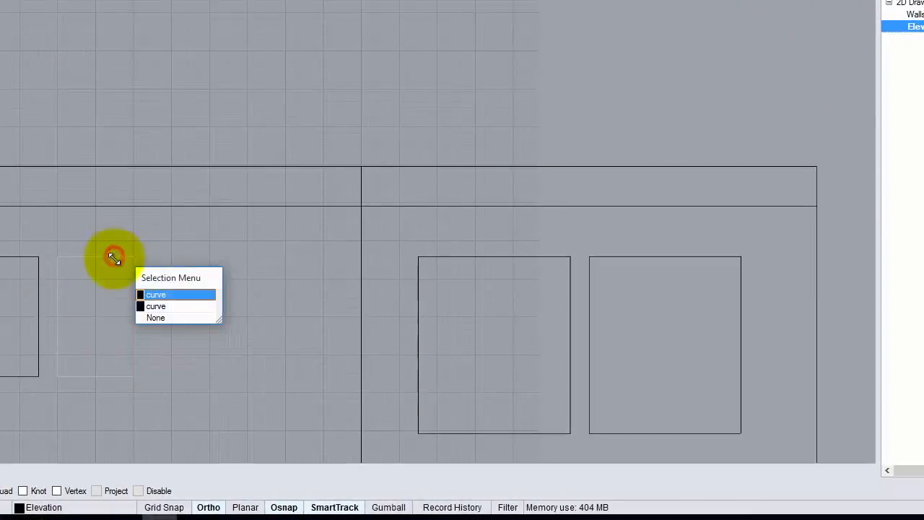
{"action": "left_click", "coordinate": [169, 304]}
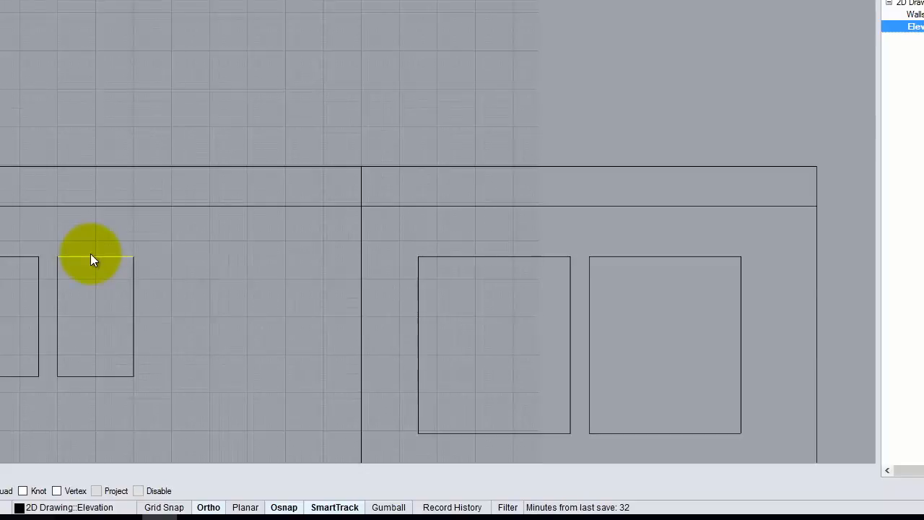
{"action": "key", "text": "ctrl+z"}
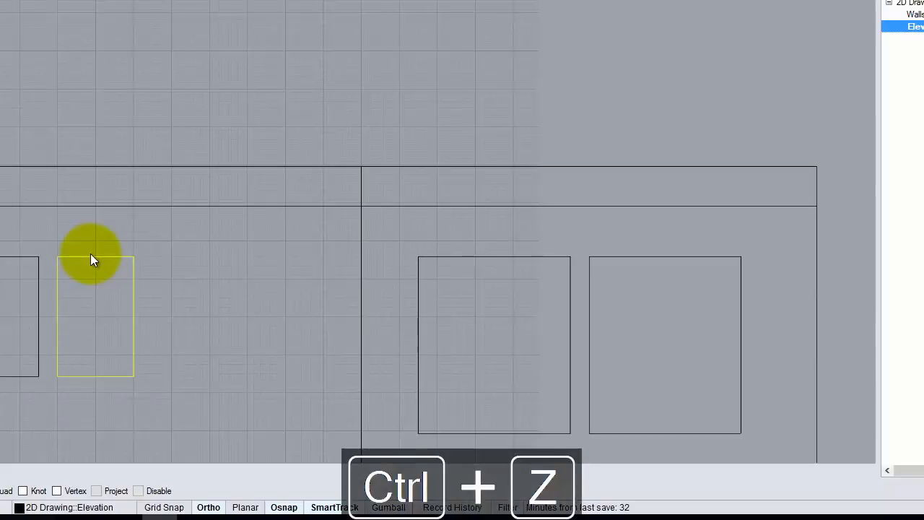
{"action": "left_click", "coordinate": [185, 245]}
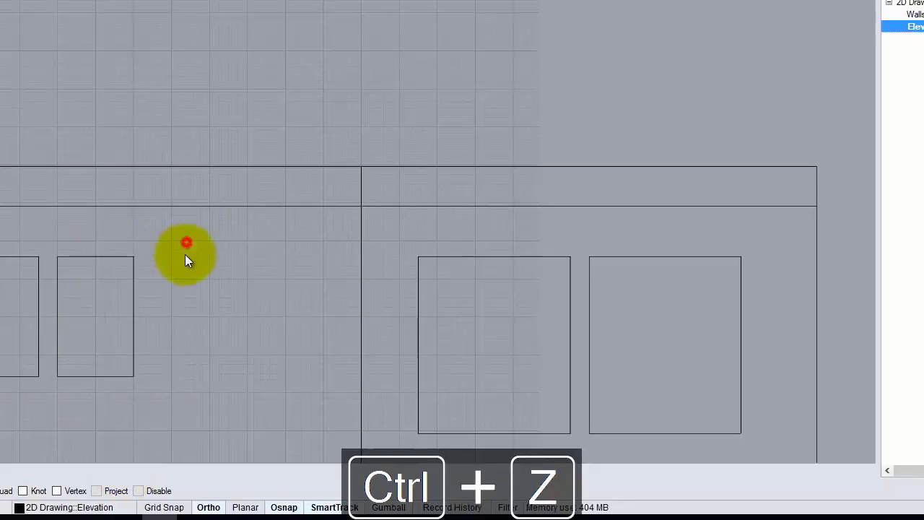
{"action": "left_click", "coordinate": [138, 283]}
{"action": "key", "text": "Delete"}
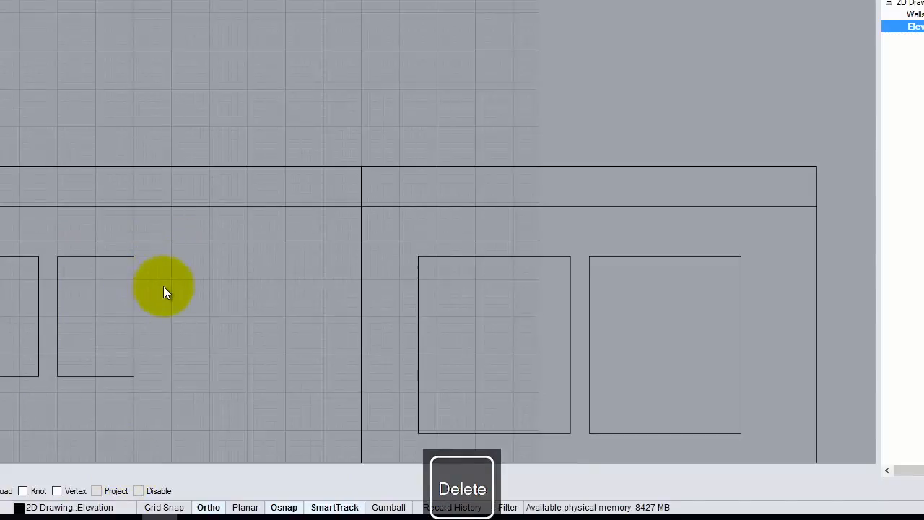
Step: Redraw the edge from the bottom-right to the top-right corner and reselect the rectangle
{"action": "left_click", "coordinate": [134, 376]}
{"action": "left_click", "coordinate": [133, 258]}
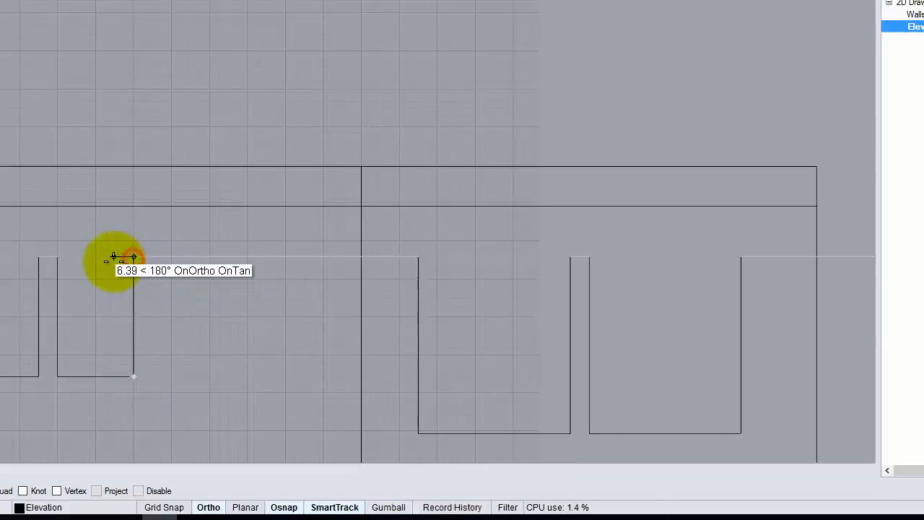
{"action": "key", "text": "Return"}
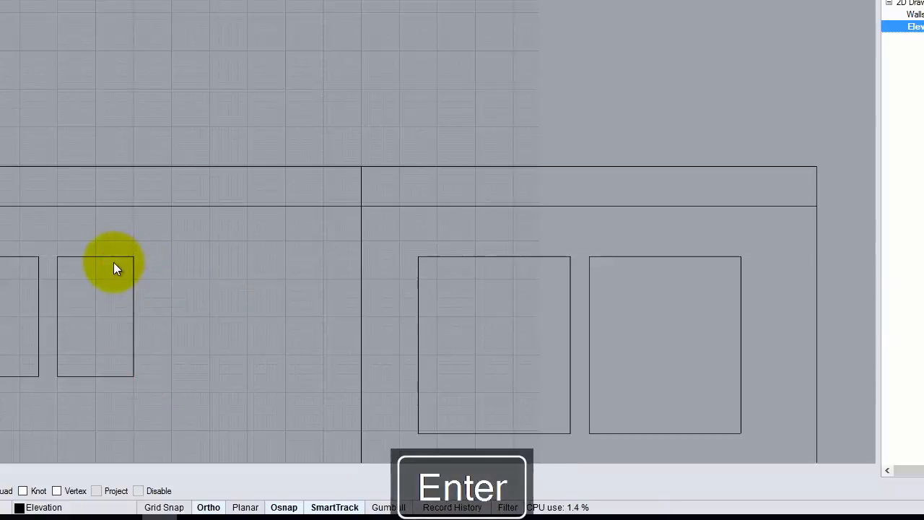
{"action": "left_click", "coordinate": [260, 330]}
{"action": "left_click_drag", "start_coordinate": [46, 236], "coordinate": [158, 392]}
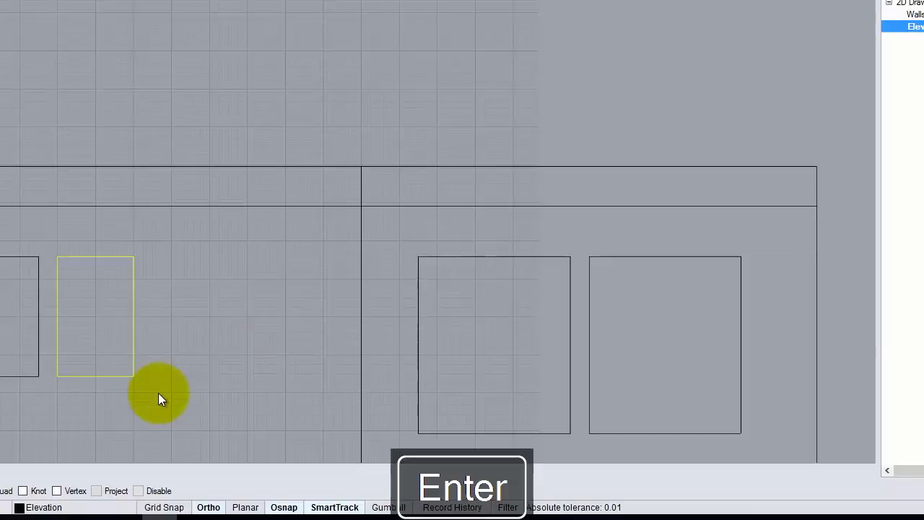
{"action": "key", "text": "Return"}
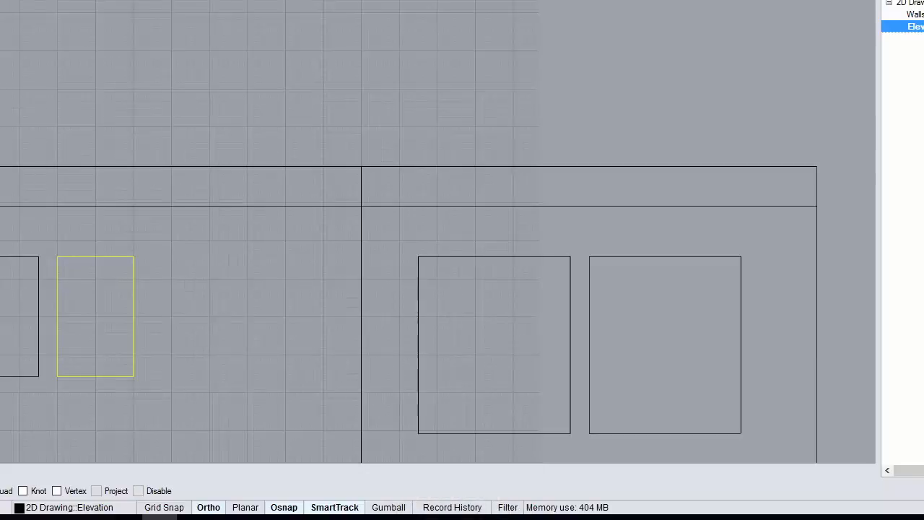
{"action": "left_click", "coordinate": [198, 278]}
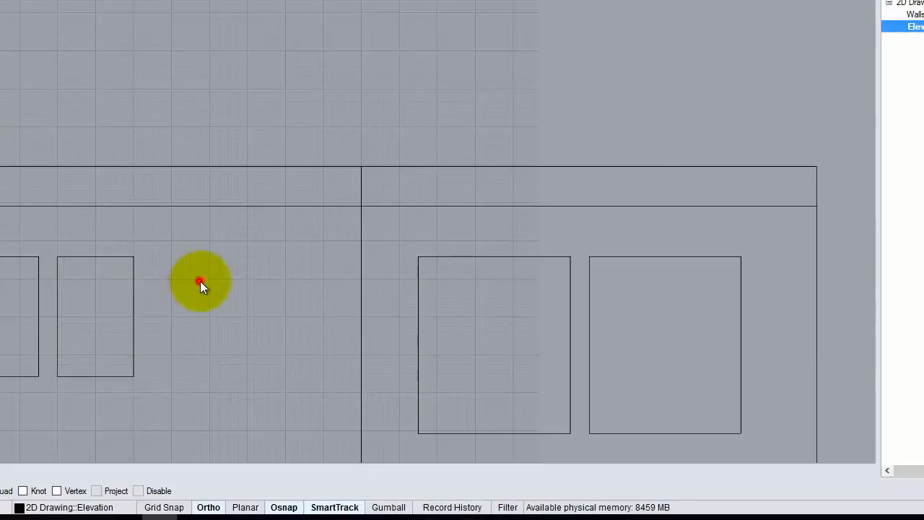
{"action": "left_click", "coordinate": [122, 258]}
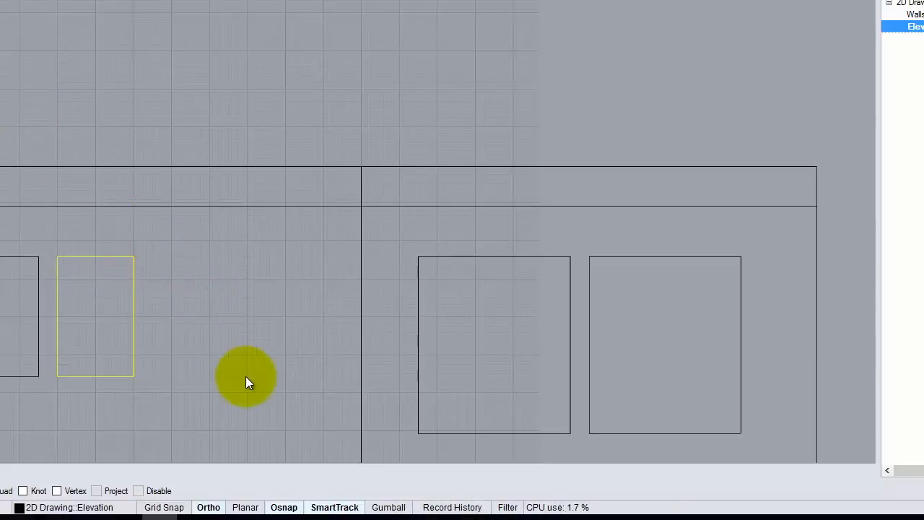
Step: Explode the small window rectangle and delete the short leftover top-edge segment
{"action": "scroll", "coordinate": [128, 264], "scroll_direction": "up", "scroll_amount": 6}
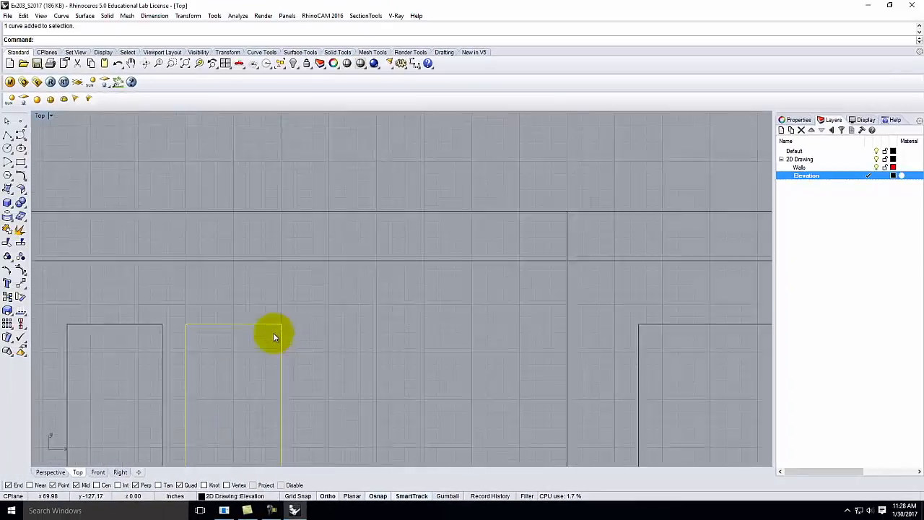
{"action": "scroll", "coordinate": [273, 337], "scroll_direction": "up", "scroll_amount": 5}
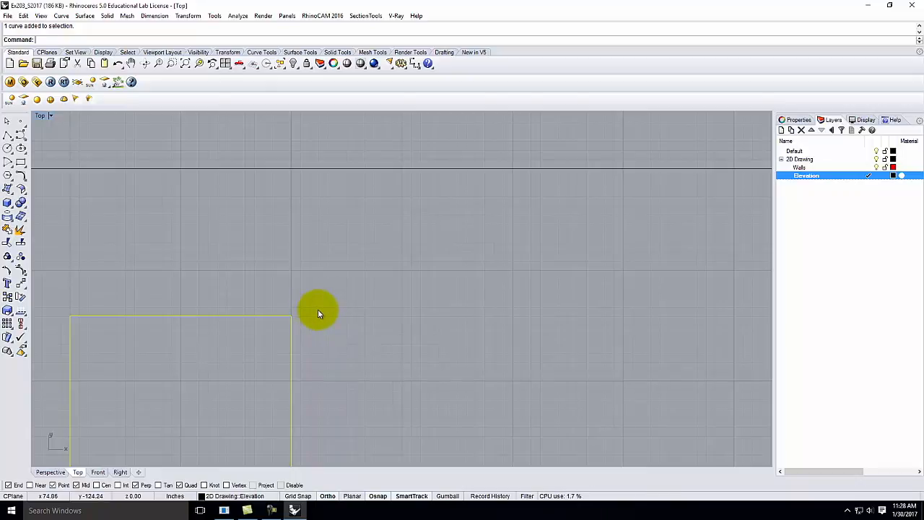
{"action": "key", "text": "Return"}
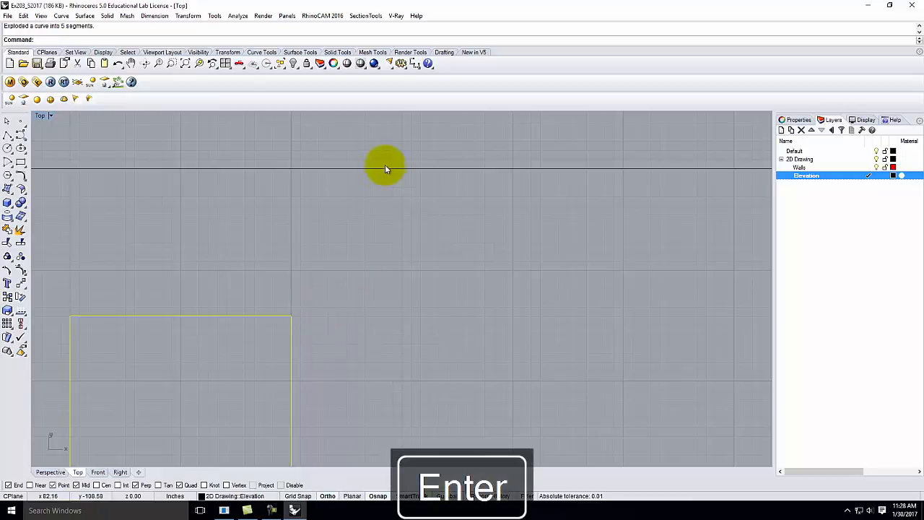
{"action": "left_click_drag", "start_coordinate": [129, 256], "coordinate": [433, 371]}
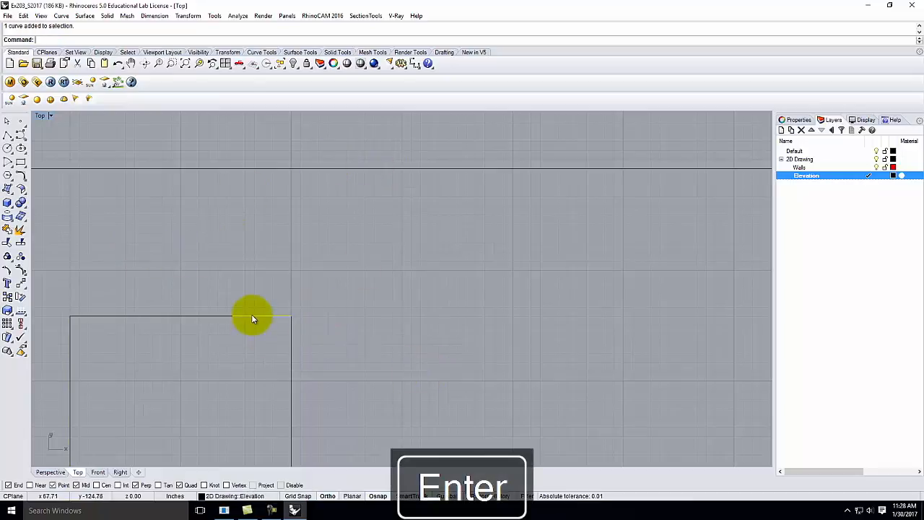
{"action": "key", "text": "Delete"}
Step: Window-select the window's four edges, join them into one closed curve, and deselect
{"action": "scroll", "coordinate": [239, 285], "scroll_direction": "down", "scroll_amount": 3}
{"action": "scroll", "coordinate": [149, 259], "scroll_direction": "down", "scroll_amount": 3}
{"action": "left_click_drag", "start_coordinate": [148, 260], "coordinate": [264, 426]}
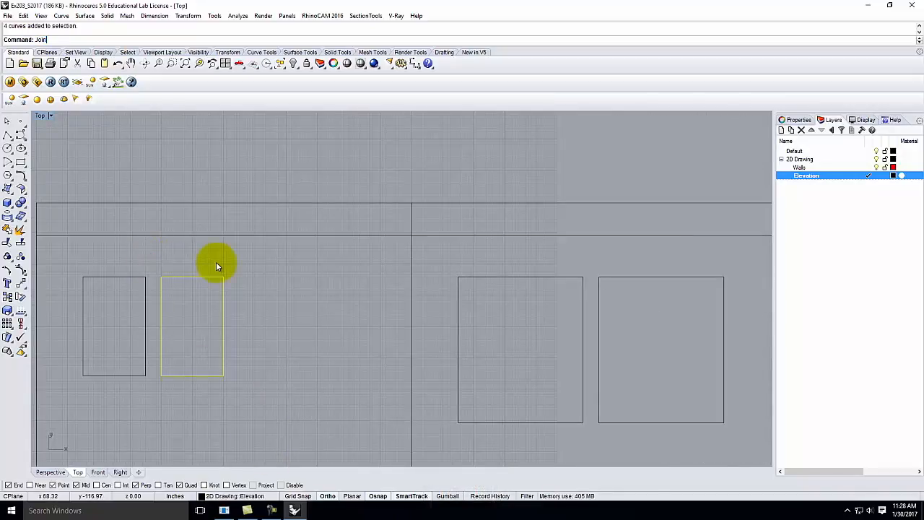
{"action": "key", "text": "Return"}
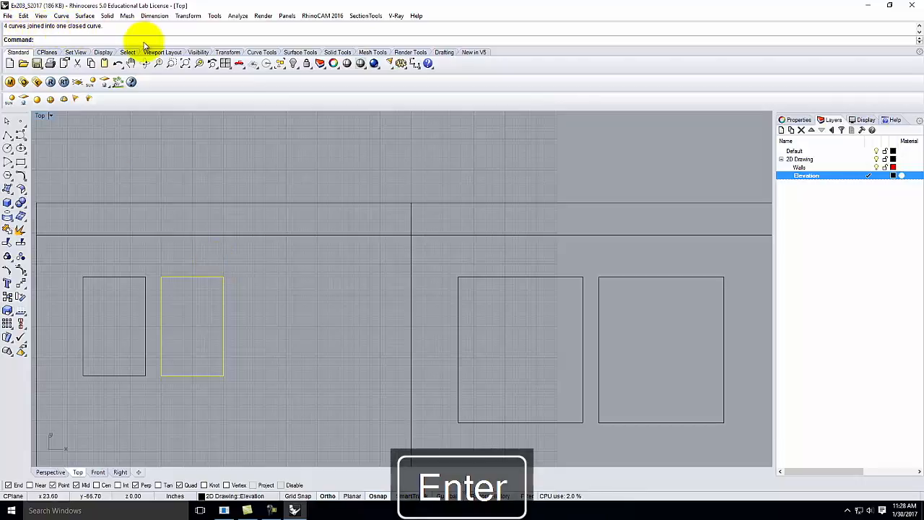
{"action": "left_click", "coordinate": [275, 308]}
{"action": "scroll", "coordinate": [259, 273], "scroll_direction": "down", "scroll_amount": 3}
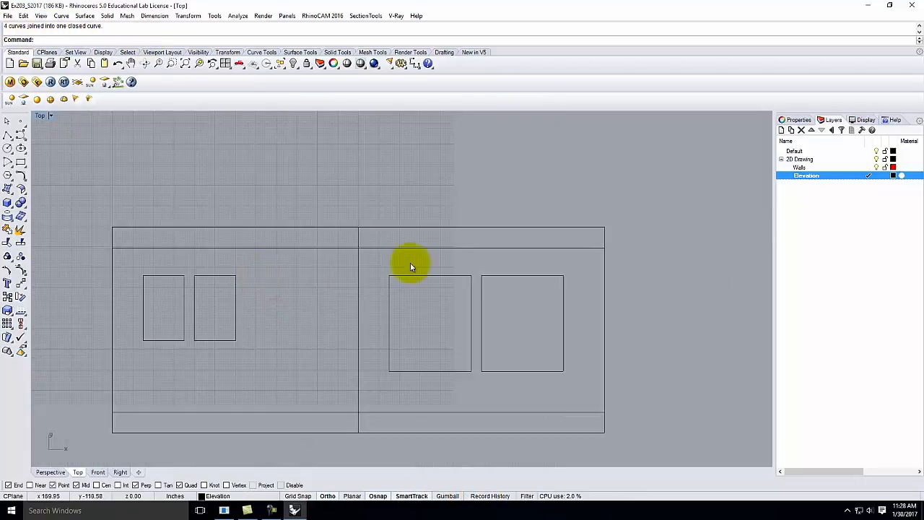
{"action": "left_click_drag", "start_coordinate": [402, 289], "coordinate": [472, 380]}
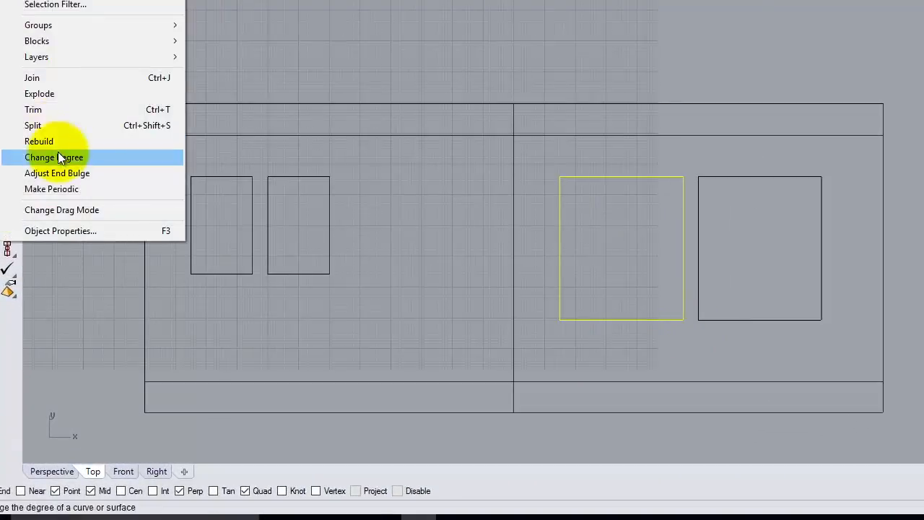
{"action": "left_click", "coordinate": [46, 78]}
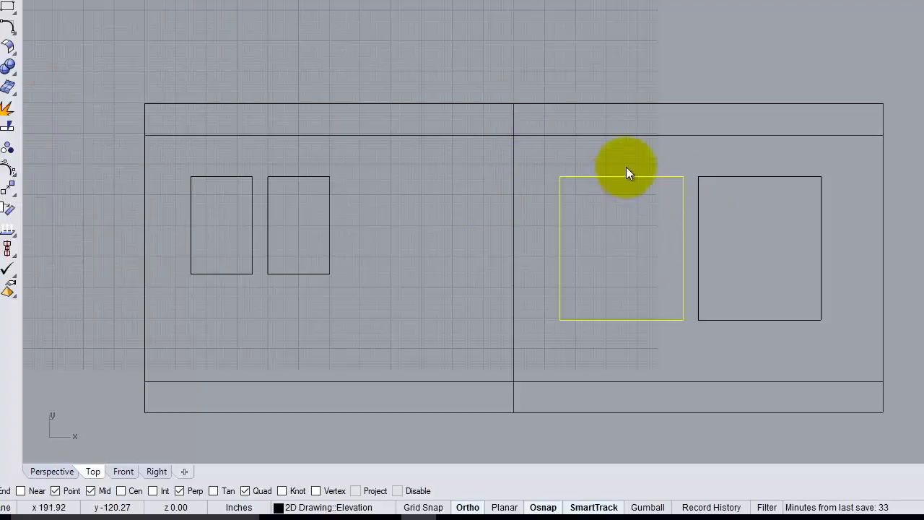
{"action": "left_click_drag", "start_coordinate": [690, 161], "coordinate": [850, 365]}
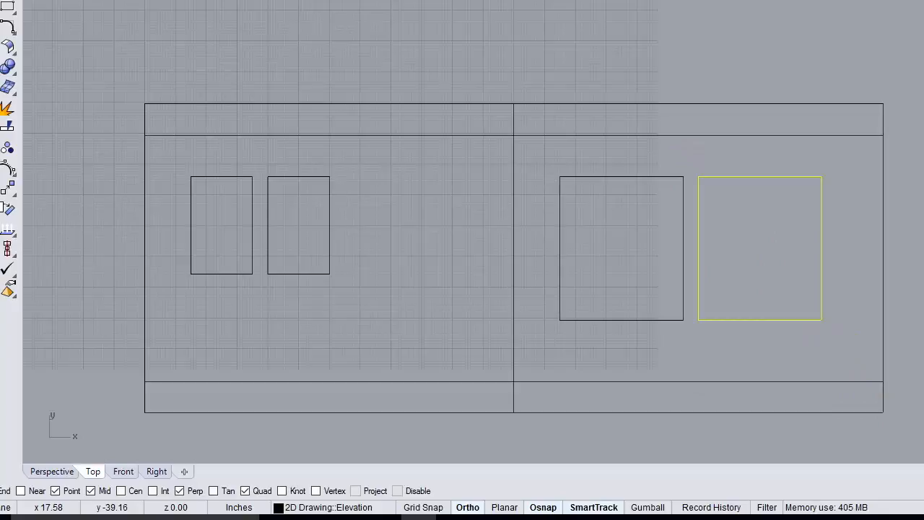
{"action": "left_click", "coordinate": [11, 0]}
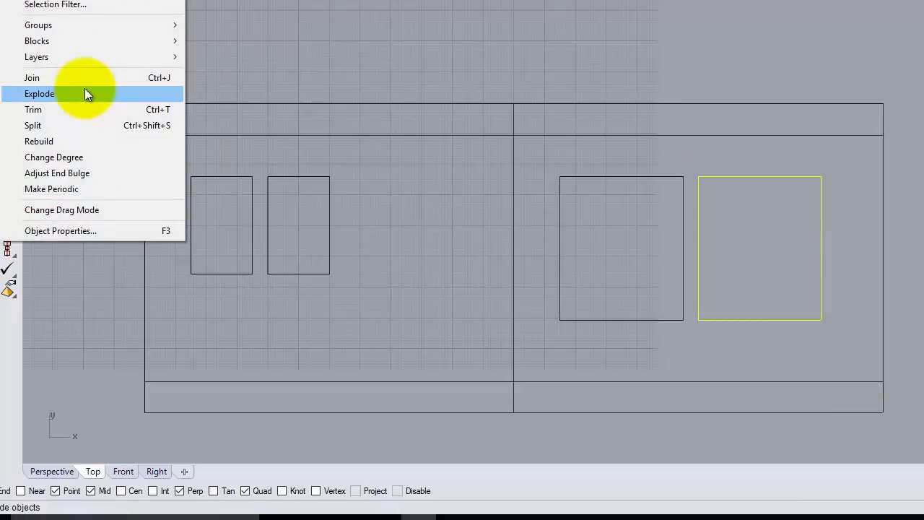
{"action": "left_click", "coordinate": [66, 76]}
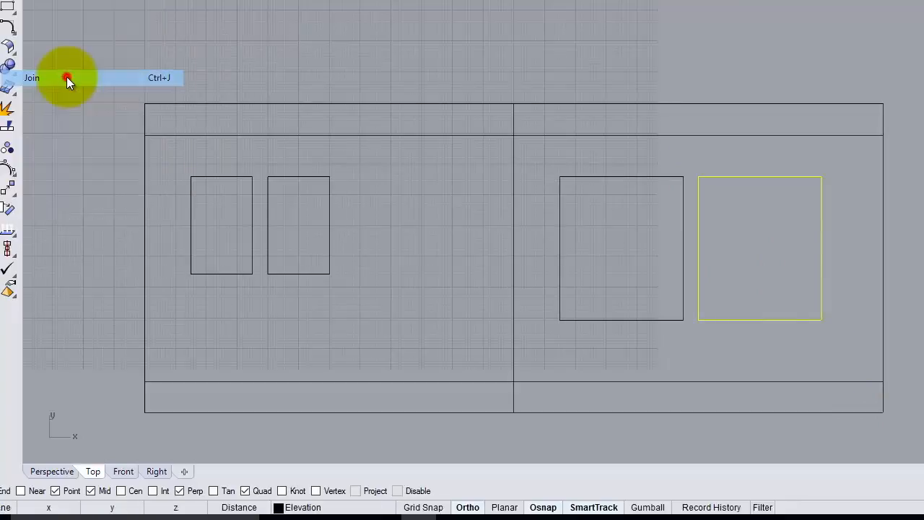
{"action": "left_click", "coordinate": [784, 167]}
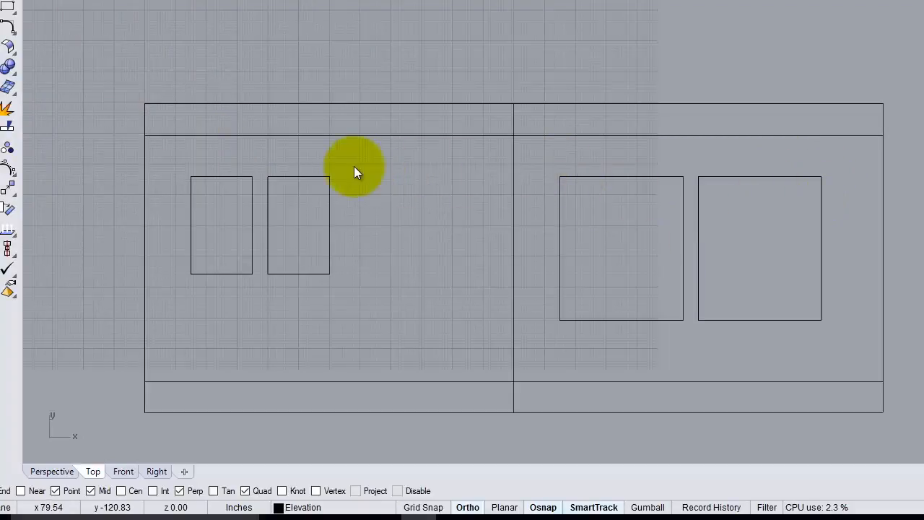
Step: Offset the second small window rectangle 1.5 inward to form an inner frame outline
{"action": "left_click", "coordinate": [296, 177]}
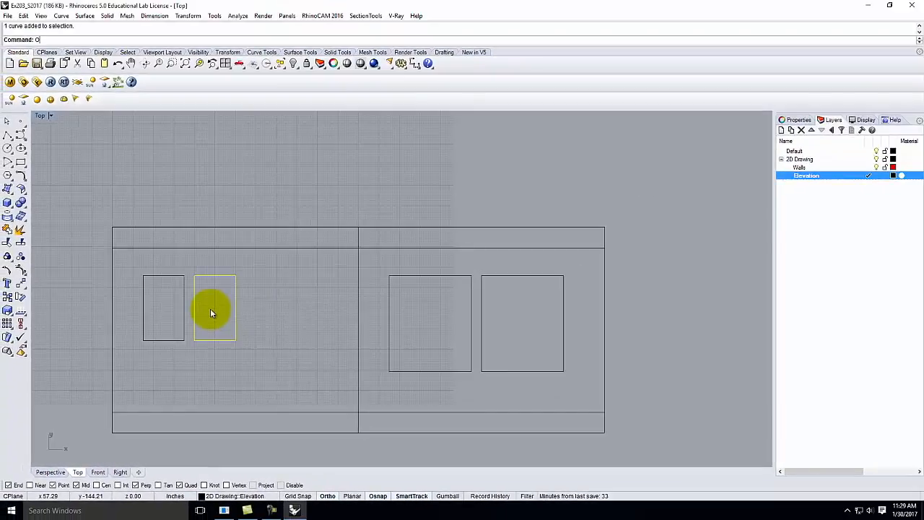
{"action": "type", "text": "ffset"}
{"action": "key", "text": "Return"}
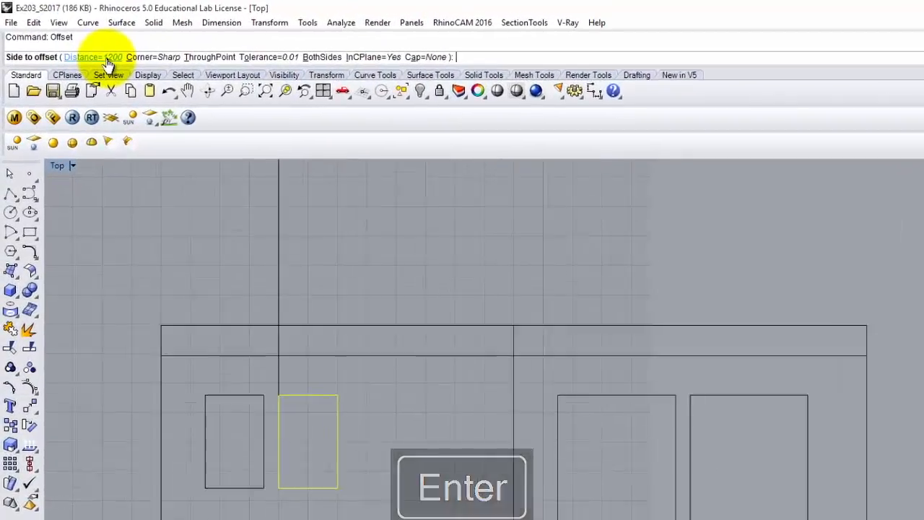
{"action": "left_click", "coordinate": [71, 40]}
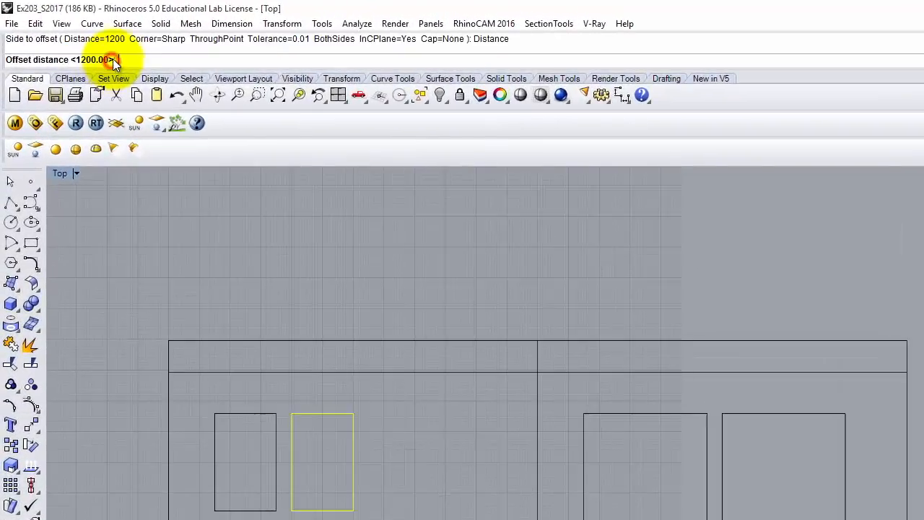
{"action": "type", "text": "1.5"}
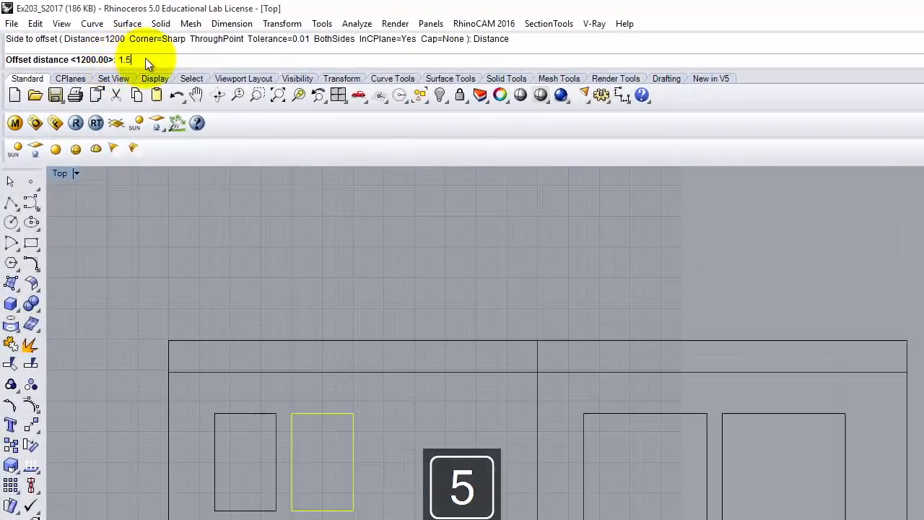
{"action": "key", "text": "Return"}
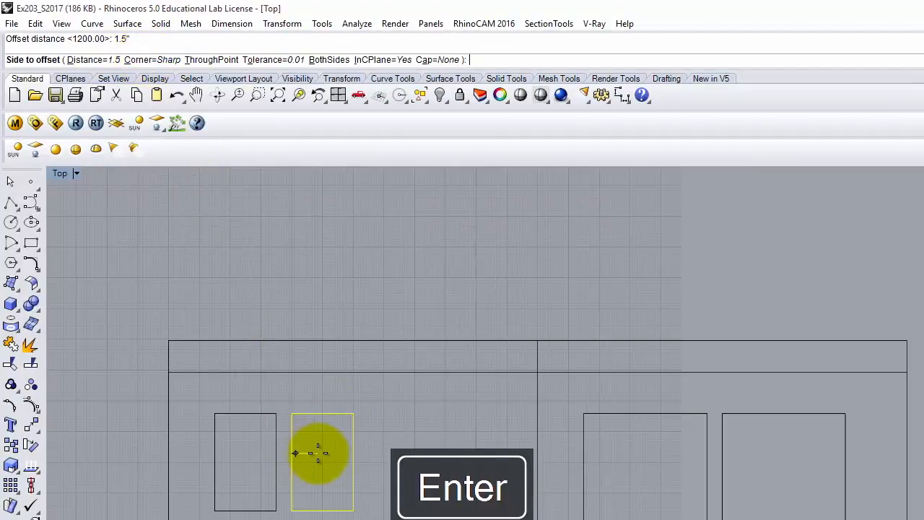
{"action": "left_click", "coordinate": [320, 454]}
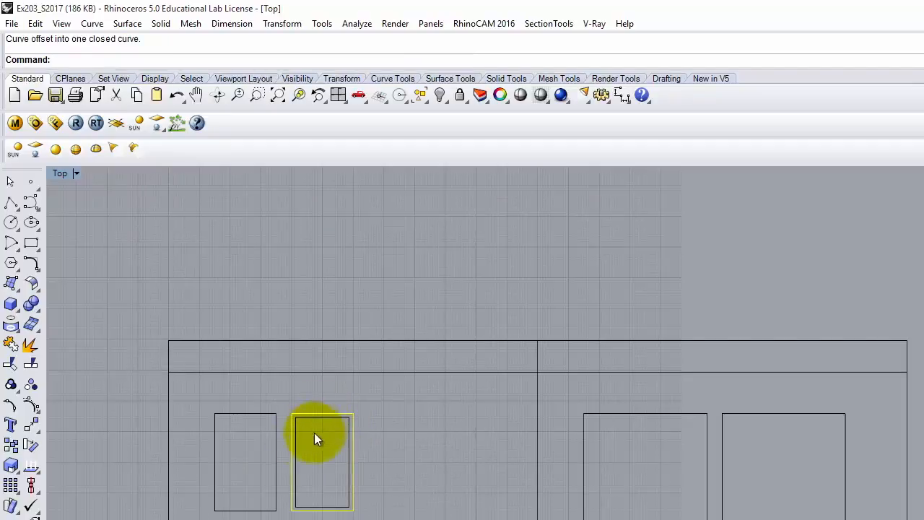
{"action": "left_click", "coordinate": [240, 442]}
{"action": "left_click", "coordinate": [252, 414]}
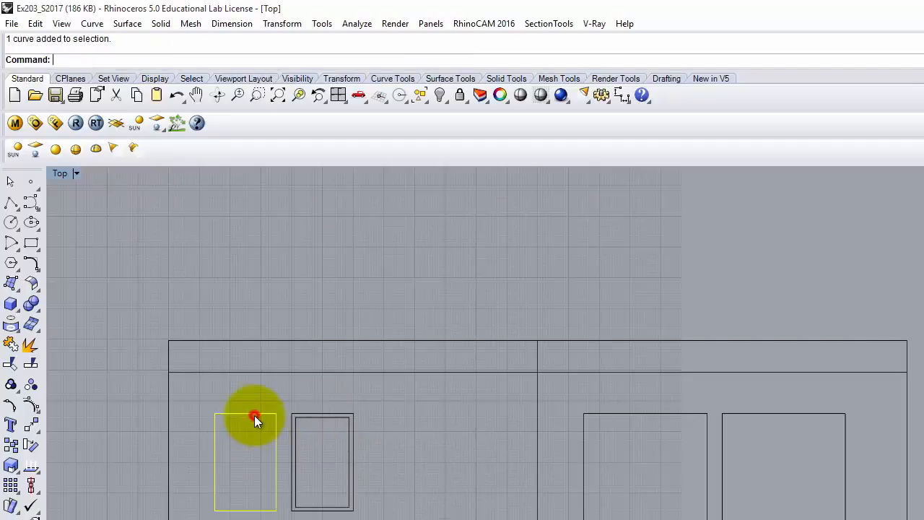
Step: Offset the first small window and the first large window rectangles 1.5 inward
{"action": "right_click", "coordinate": [249, 449]}
{"action": "left_click", "coordinate": [252, 473]}
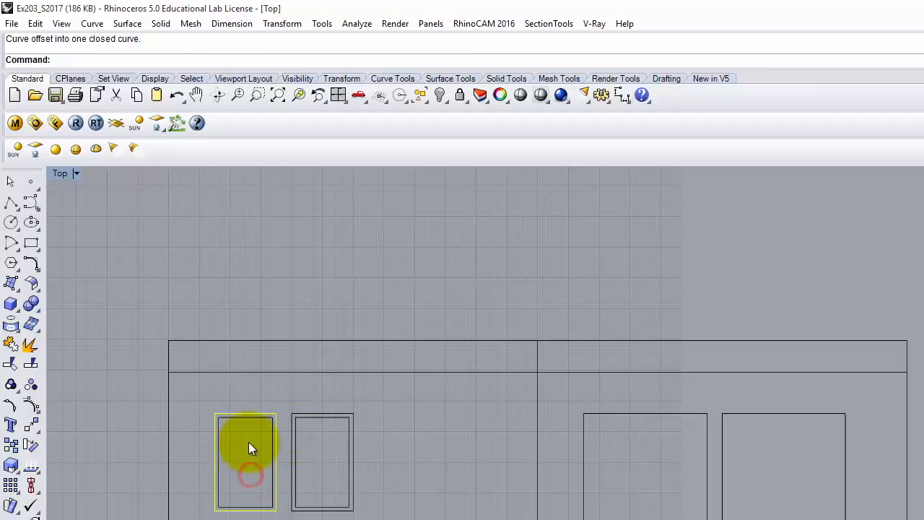
{"action": "left_click", "coordinate": [672, 412]}
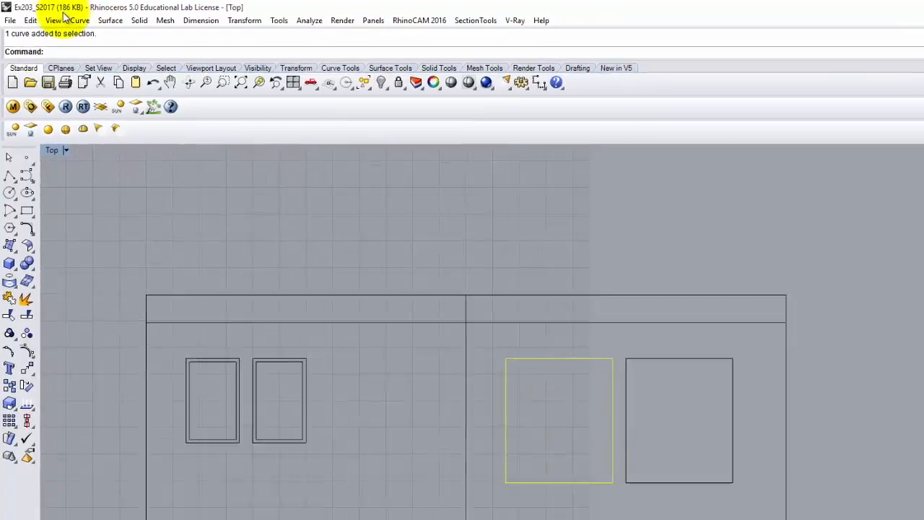
{"action": "left_click", "coordinate": [37, 23]}
{"action": "left_click", "coordinate": [39, 23]}
{"action": "left_click", "coordinate": [23, 15]}
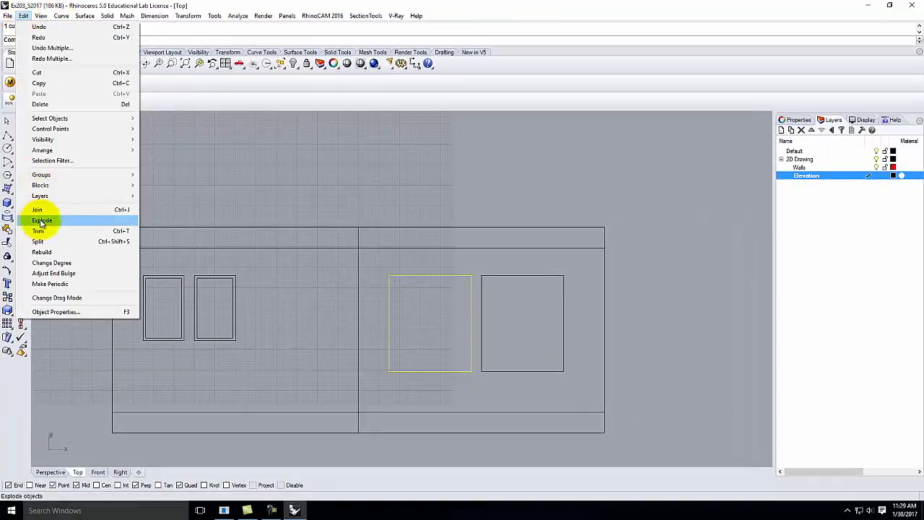
{"action": "mouse_move", "coordinate": [62, 16]}
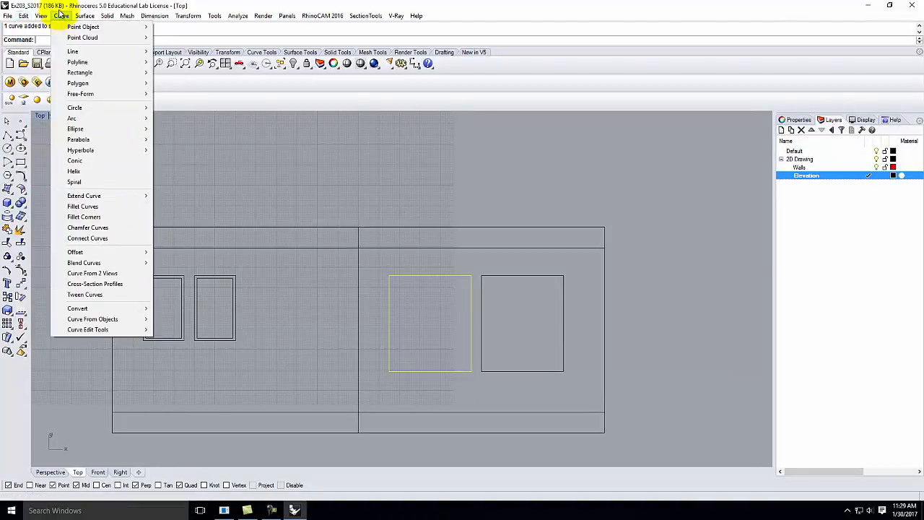
{"action": "mouse_move", "coordinate": [94, 196]}
{"action": "mouse_move", "coordinate": [81, 252]}
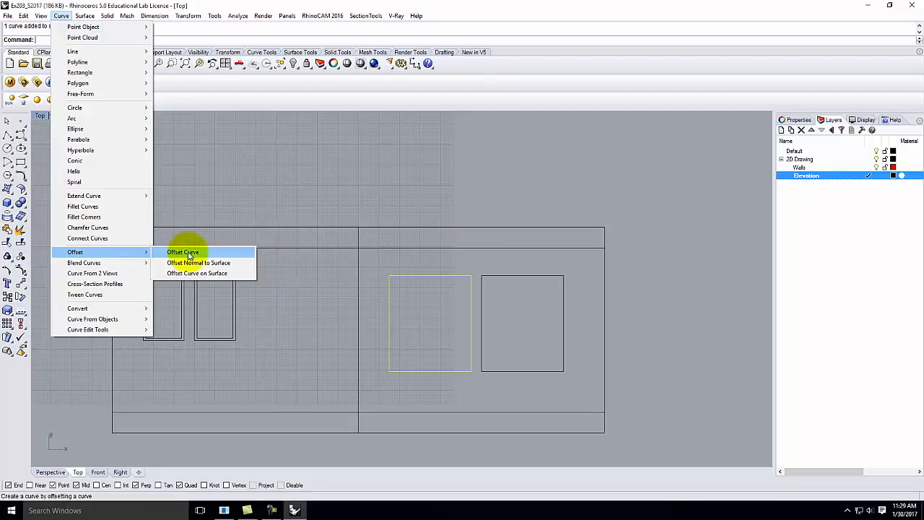
{"action": "left_click", "coordinate": [189, 254]}
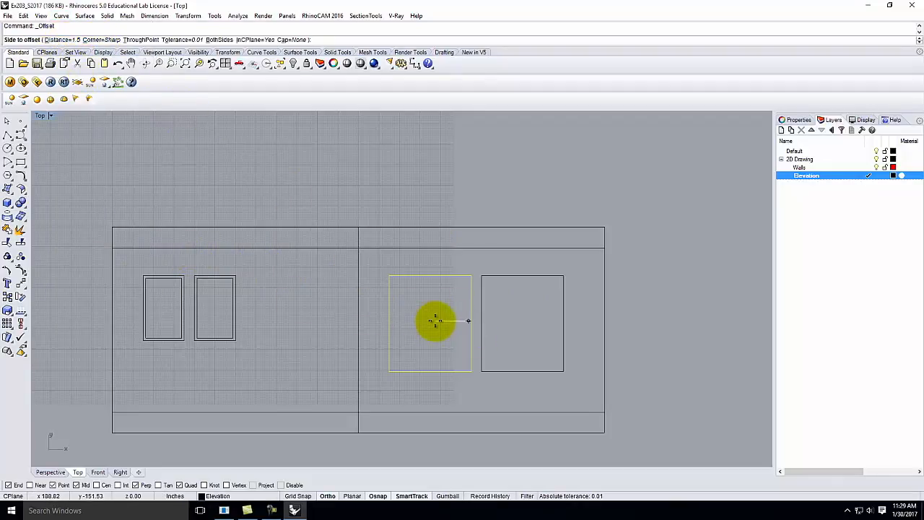
{"action": "left_click", "coordinate": [441, 316]}
Step: Repeat the 1.5 inward offset on the rightmost large window rectangle
{"action": "left_click", "coordinate": [528, 278]}
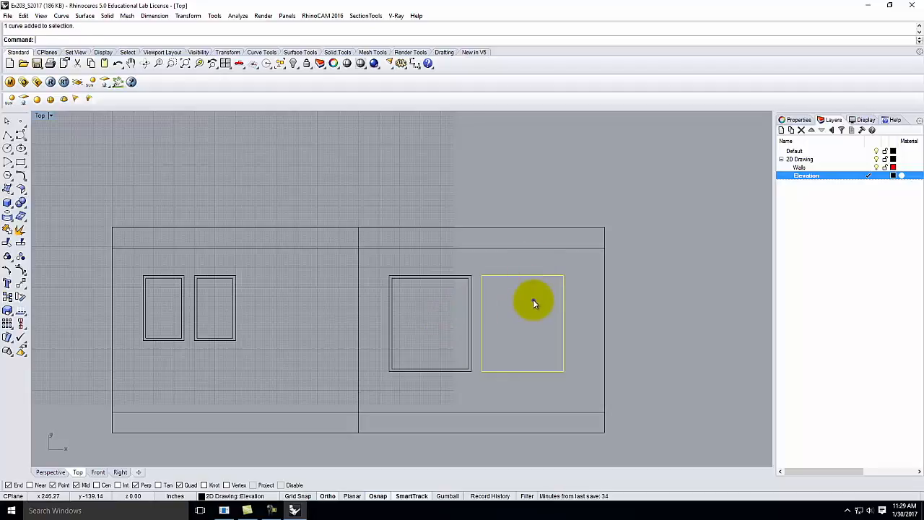
{"action": "right_click", "coordinate": [533, 303]}
{"action": "left_click", "coordinate": [552, 307]}
{"action": "left_click", "coordinate": [508, 312]}
{"action": "left_click", "coordinate": [594, 297]}
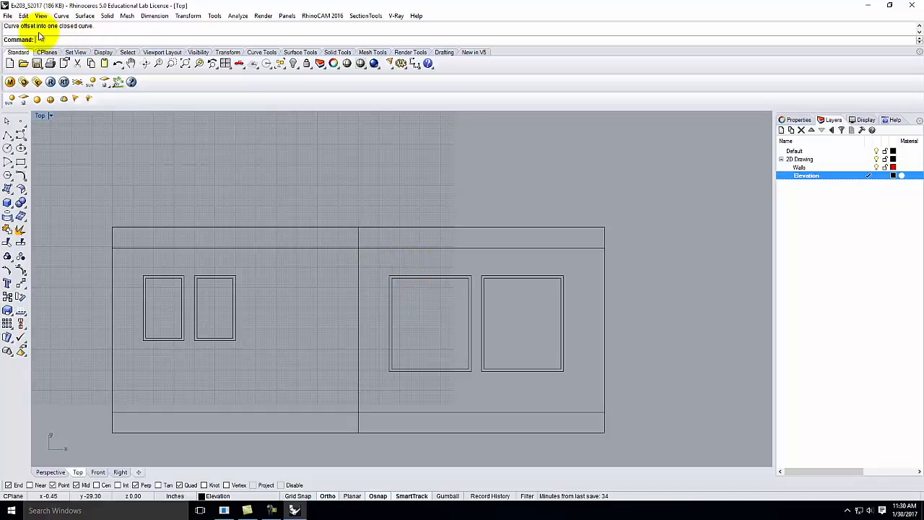
Step: Set the offset distance to 3.5 and offset the rightmost window outward
{"action": "key", "text": "Return"}
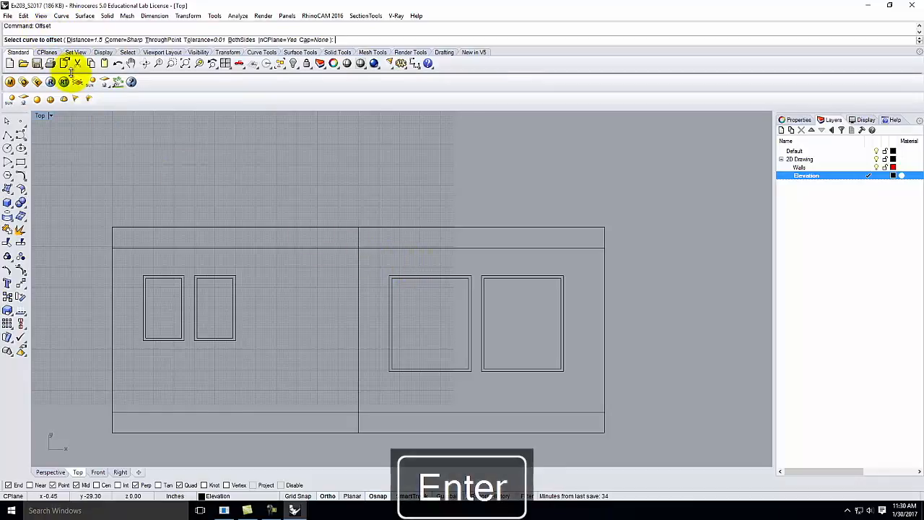
{"action": "left_click", "coordinate": [75, 26]}
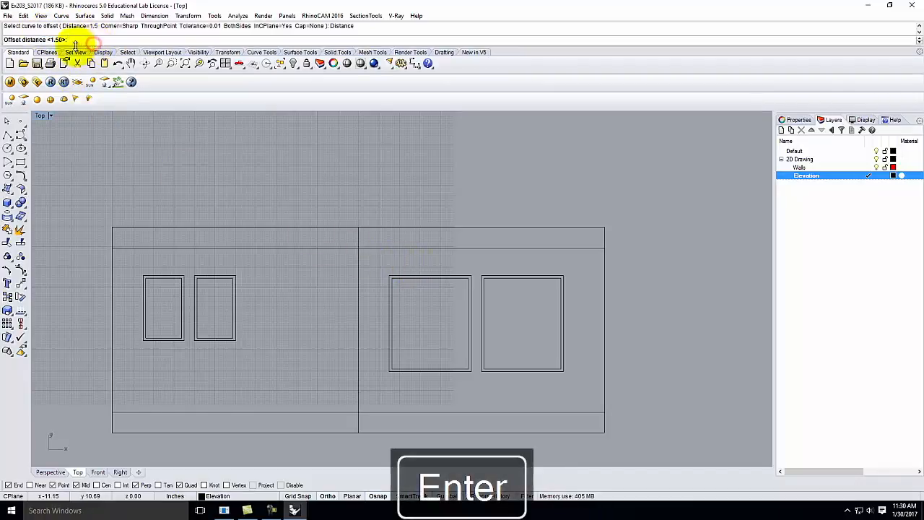
{"action": "type", "text": "3.5"}
{"action": "key", "text": "Return"}
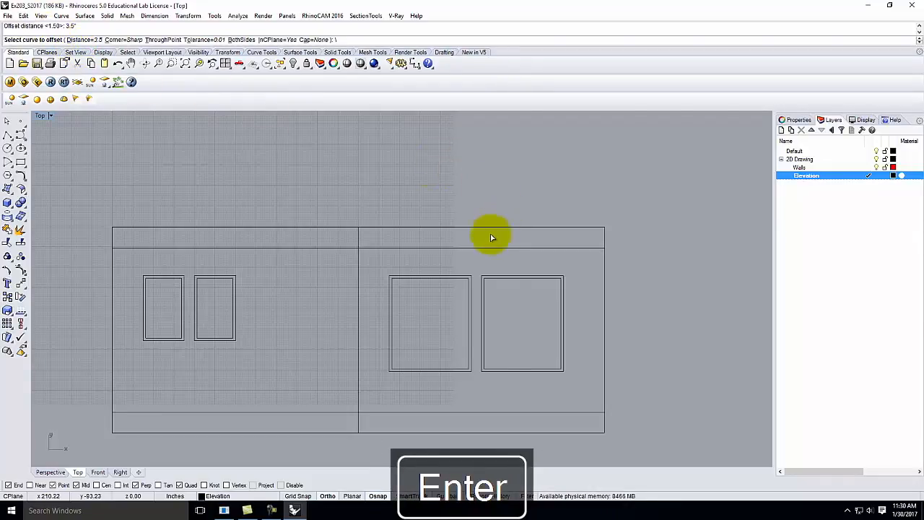
{"action": "key", "text": "BackSpace"}
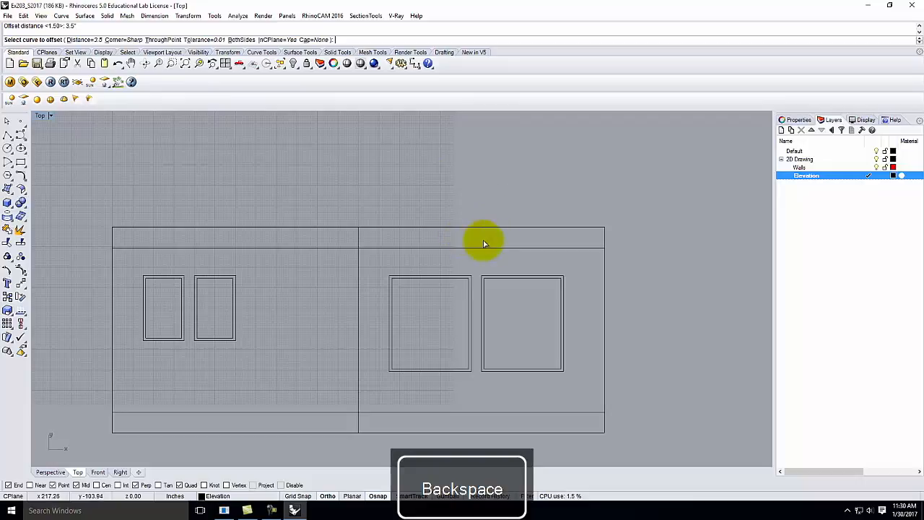
{"action": "left_click", "coordinate": [510, 275]}
{"action": "left_click", "coordinate": [523, 267]}
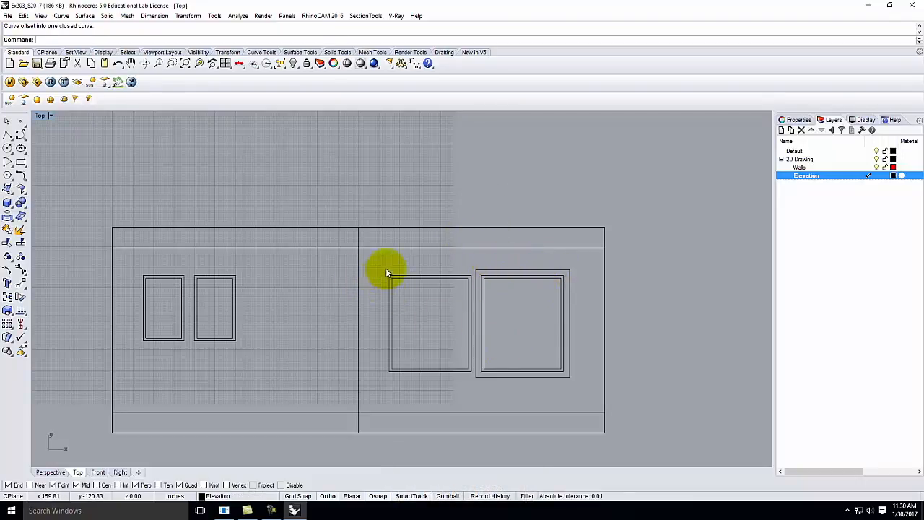
Step: Offset the remaining three window outlines 3.5 outward into outer frames
{"action": "left_click", "coordinate": [406, 276]}
{"action": "key", "text": "Return"}
{"action": "left_click", "coordinate": [409, 272]}
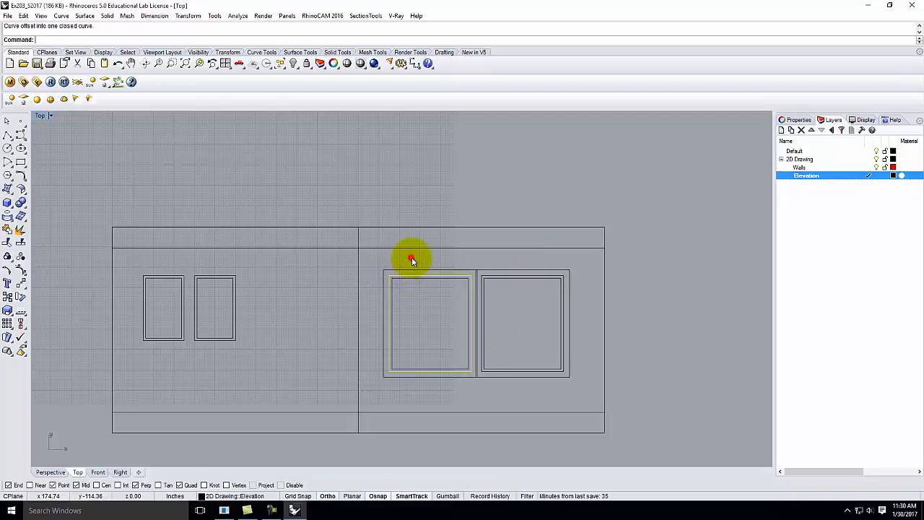
{"action": "left_click", "coordinate": [232, 278]}
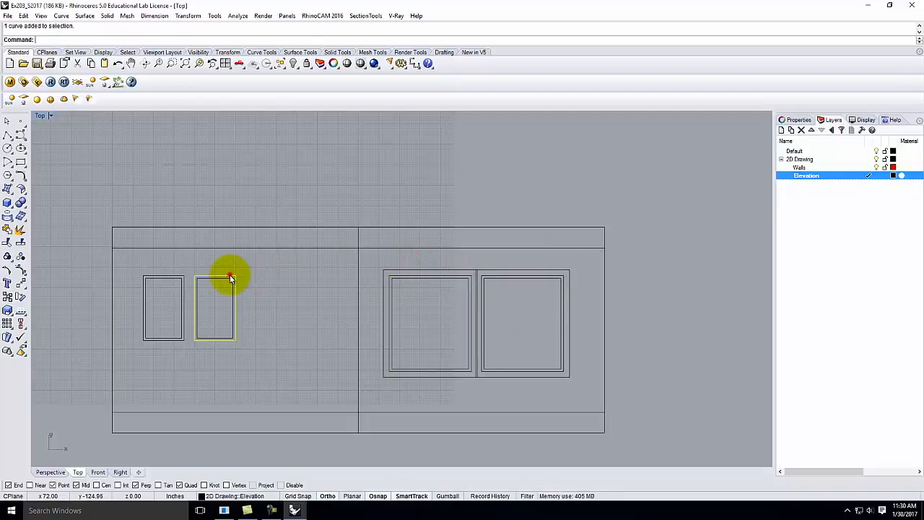
{"action": "key", "text": "Return"}
{"action": "left_click", "coordinate": [260, 269]}
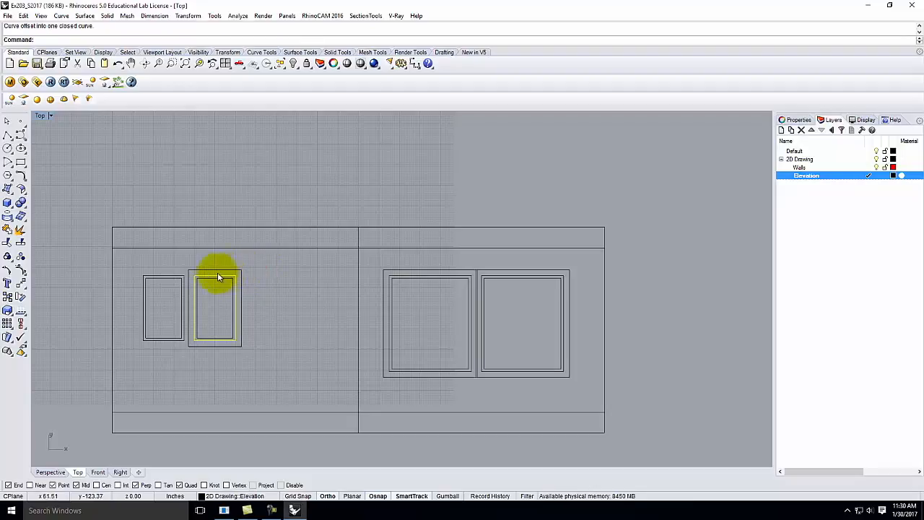
{"action": "left_click", "coordinate": [180, 278]}
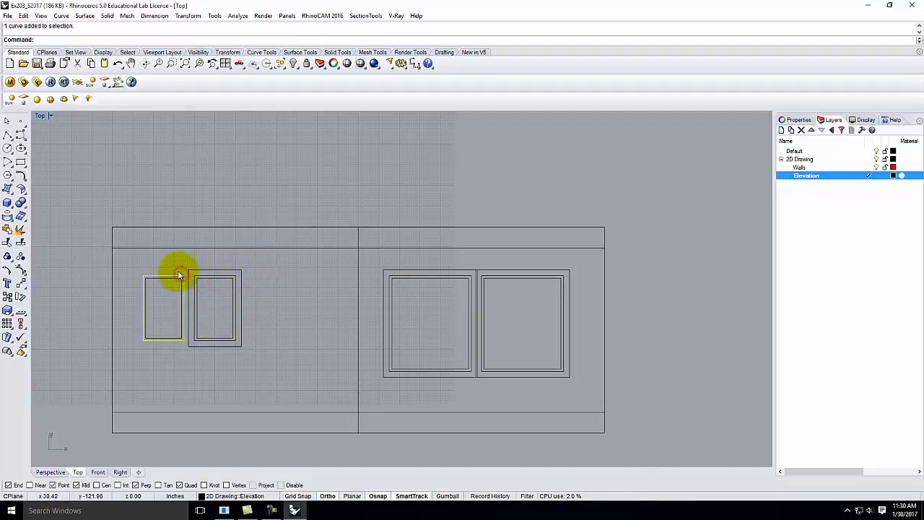
{"action": "key", "text": "Return"}
{"action": "left_click", "coordinate": [171, 259]}
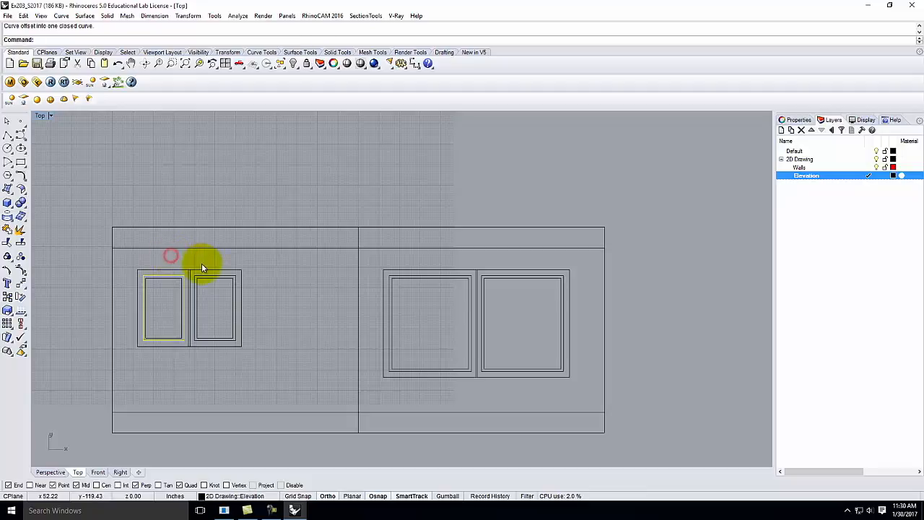
Step: Explode both outer frames of the right window pair into separate segments
{"action": "scroll", "coordinate": [480, 279], "scroll_direction": "up", "scroll_amount": 3}
{"action": "scroll", "coordinate": [475, 281], "scroll_direction": "up", "scroll_amount": 2}
{"action": "scroll", "coordinate": [450, 262], "scroll_direction": "down", "scroll_amount": 4}
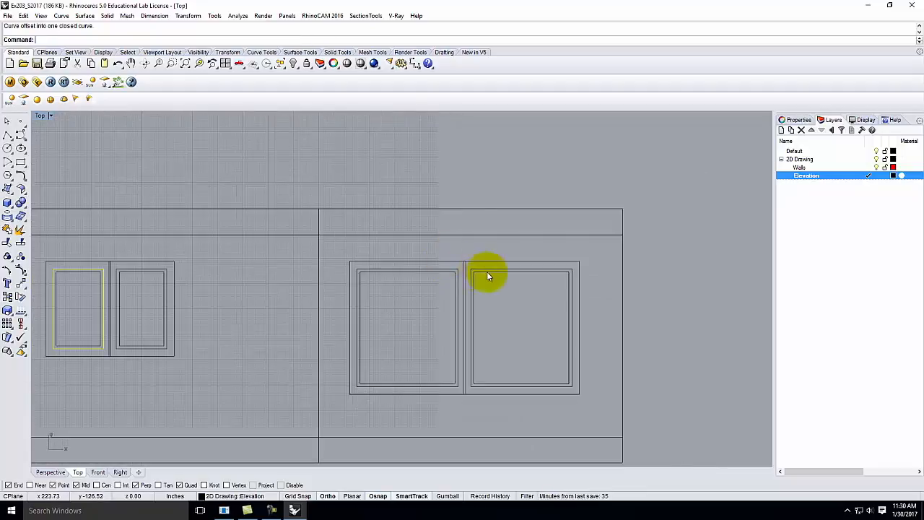
{"action": "scroll", "coordinate": [471, 267], "scroll_direction": "up", "scroll_amount": 4}
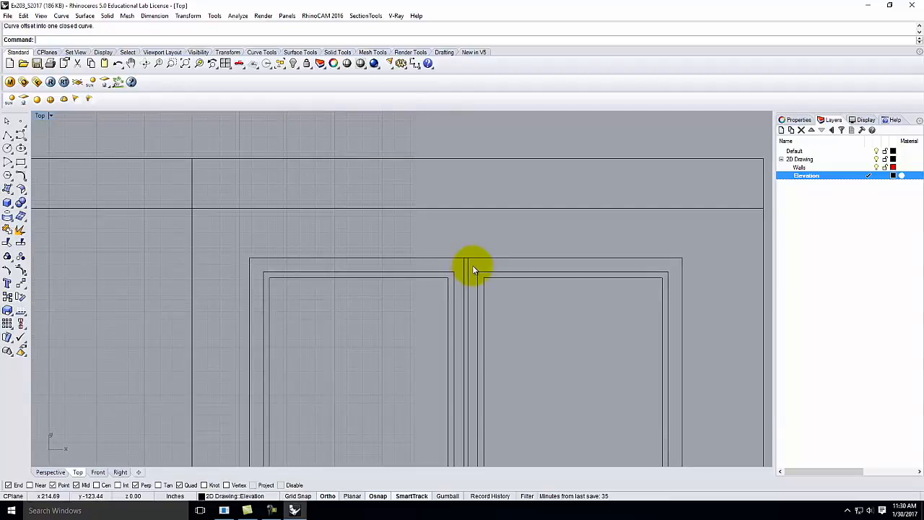
{"action": "left_click", "coordinate": [469, 263]}
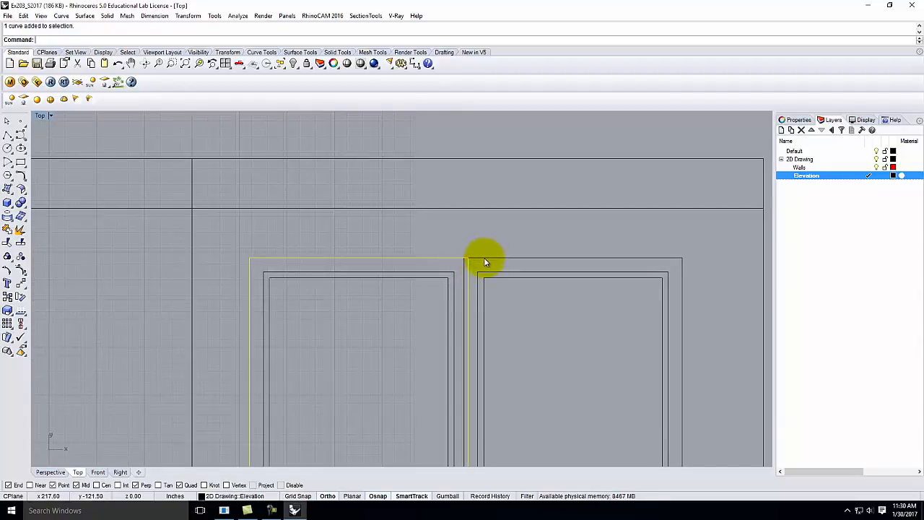
{"action": "left_click", "coordinate": [483, 260], "text": "shift"}
{"action": "type", "text": "Exlpo"}
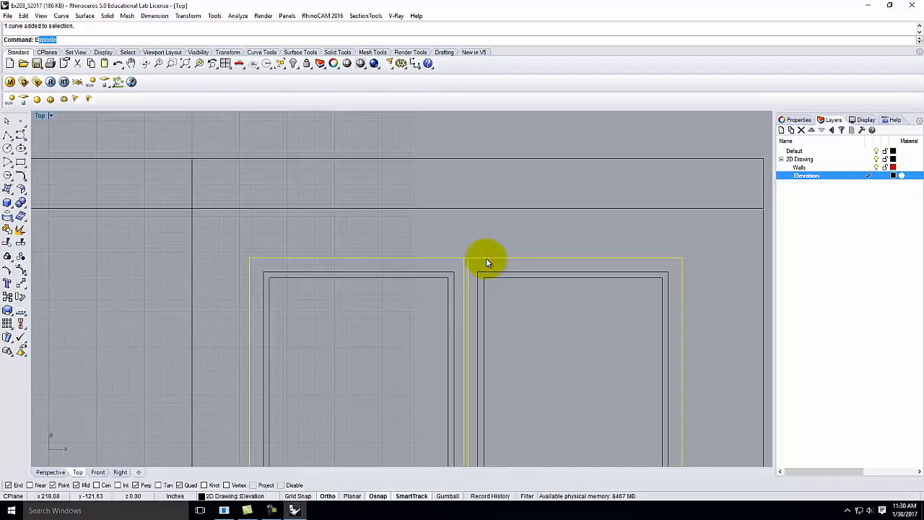
{"action": "key", "text": "BackSpace"}
{"action": "key", "text": "BackSpace"}
{"action": "key", "text": "BackSpace"}
{"action": "key", "text": "BackSpace"}
{"action": "type", "text": "xpolod"}
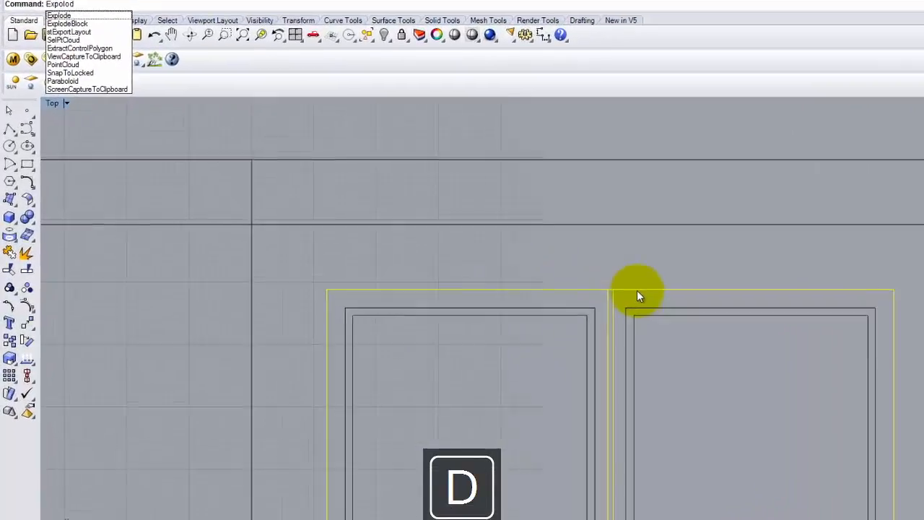
{"action": "key", "text": "BackSpace"}
{"action": "key", "text": "BackSpace"}
{"action": "key", "text": "BackSpace"}
{"action": "key", "text": "BackSpace"}
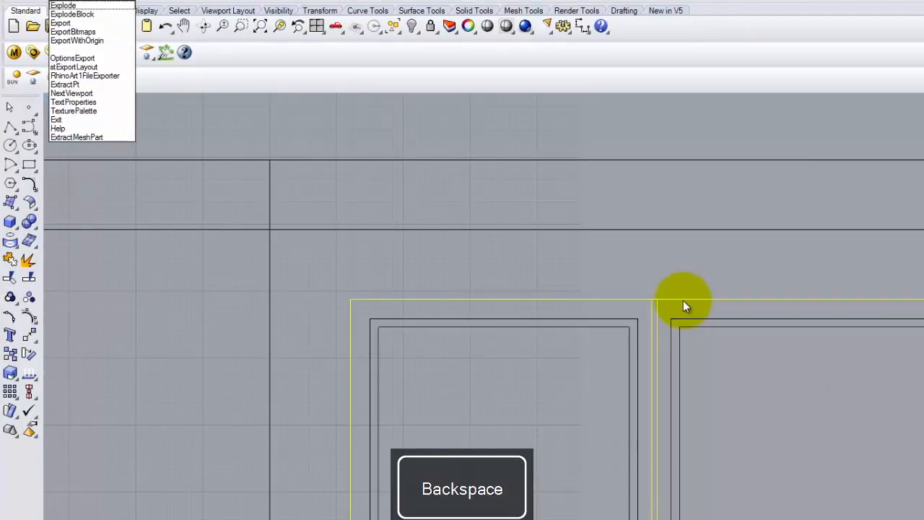
{"action": "type", "text": "lode"}
{"action": "key", "text": "Return"}
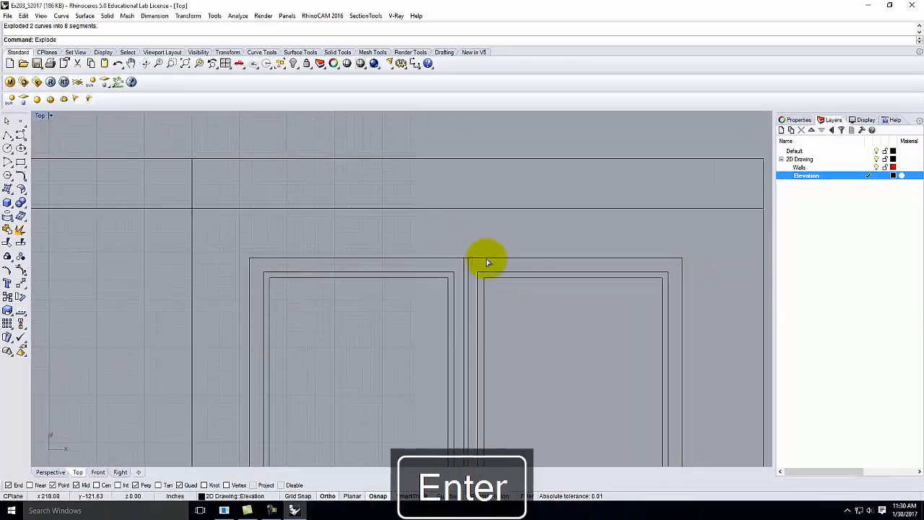
Step: Delete the overlapping middle vertical lines and the top frame line between the pair
{"action": "left_click", "coordinate": [487, 260]}
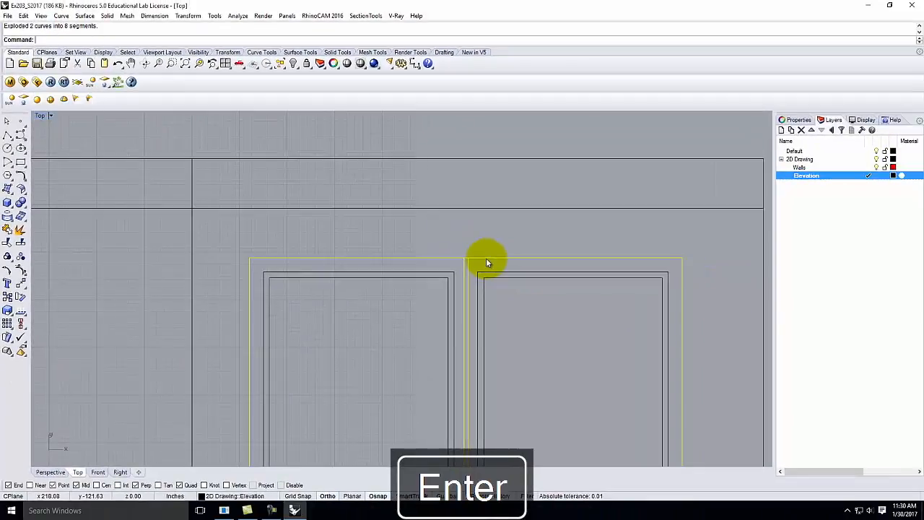
{"action": "left_click", "coordinate": [483, 246]}
{"action": "left_click", "coordinate": [462, 267]}
{"action": "key", "text": "Delete"}
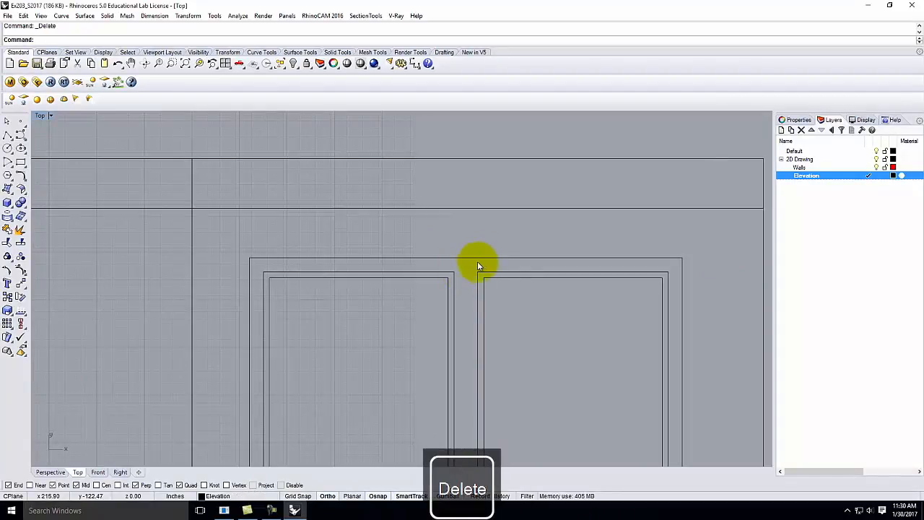
{"action": "left_click_drag", "start_coordinate": [477, 263], "coordinate": [454, 240]}
{"action": "key", "text": "Delete"}
{"action": "scroll", "coordinate": [452, 229], "scroll_direction": "down", "scroll_amount": 8}
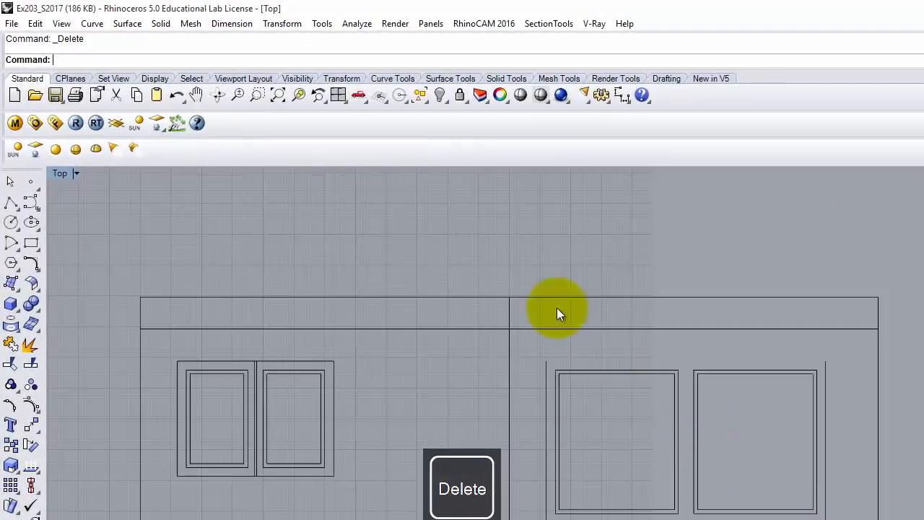
Step: Draw new top and bottom lines spanning the right pair's frame sides
{"action": "left_click", "coordinate": [11, 203]}
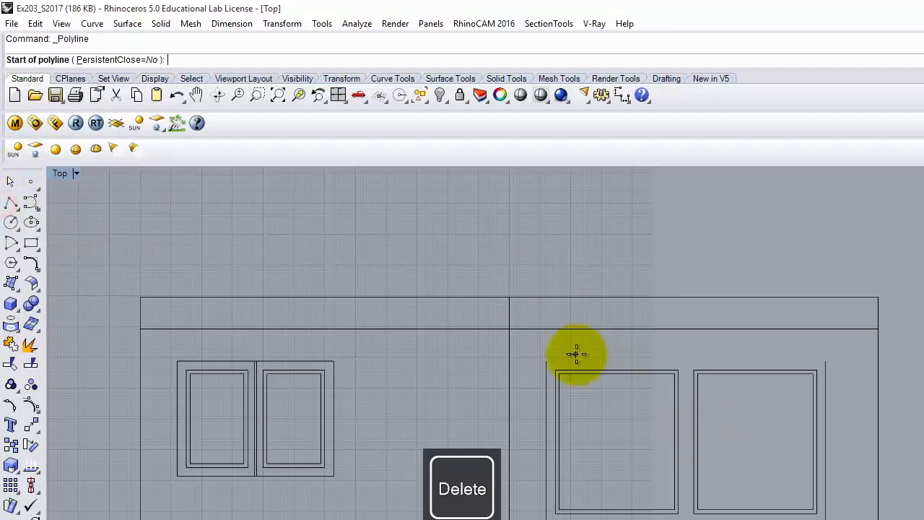
{"action": "left_click", "coordinate": [547, 361]}
{"action": "left_click", "coordinate": [826, 361]}
{"action": "key", "text": "Return"}
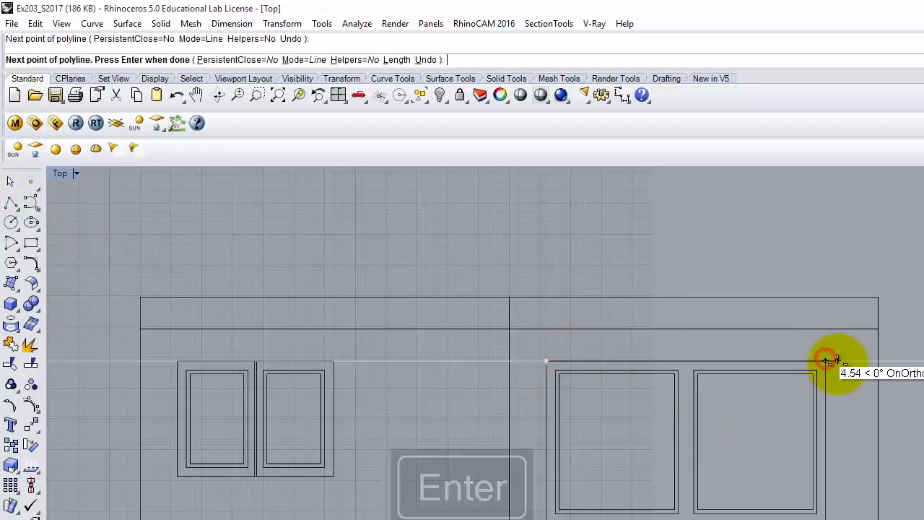
{"action": "key", "text": "Return"}
{"action": "left_click", "coordinate": [825, 516]}
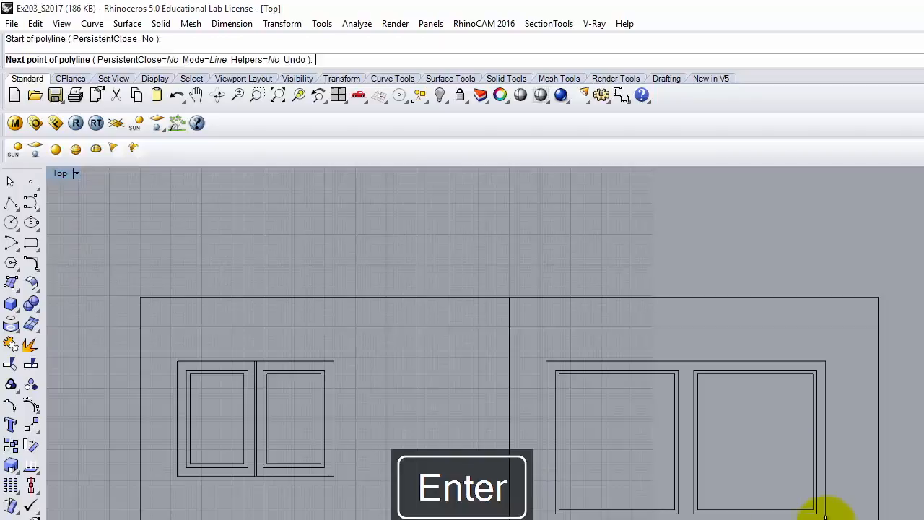
{"action": "left_click", "coordinate": [547, 515]}
{"action": "key", "text": "Return"}
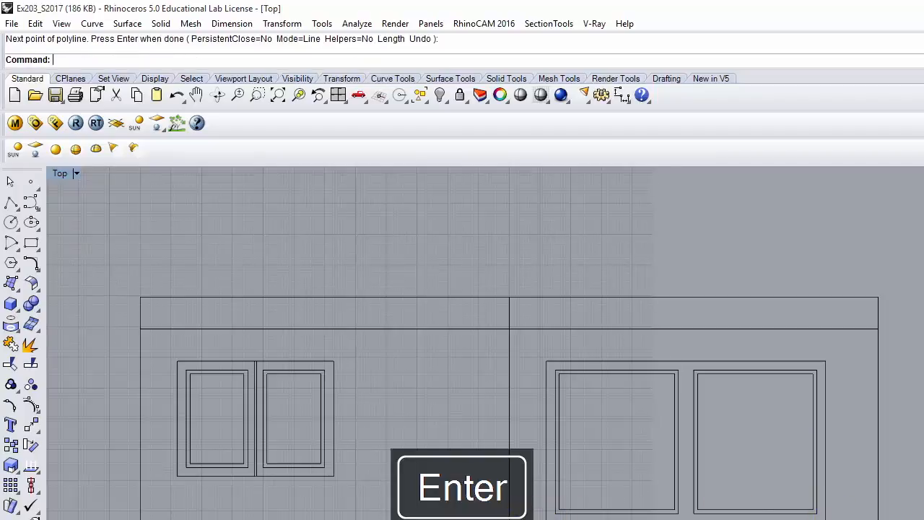
Step: Join the top, bottom and two side lines into one closed frame
{"action": "left_click", "coordinate": [707, 359]}
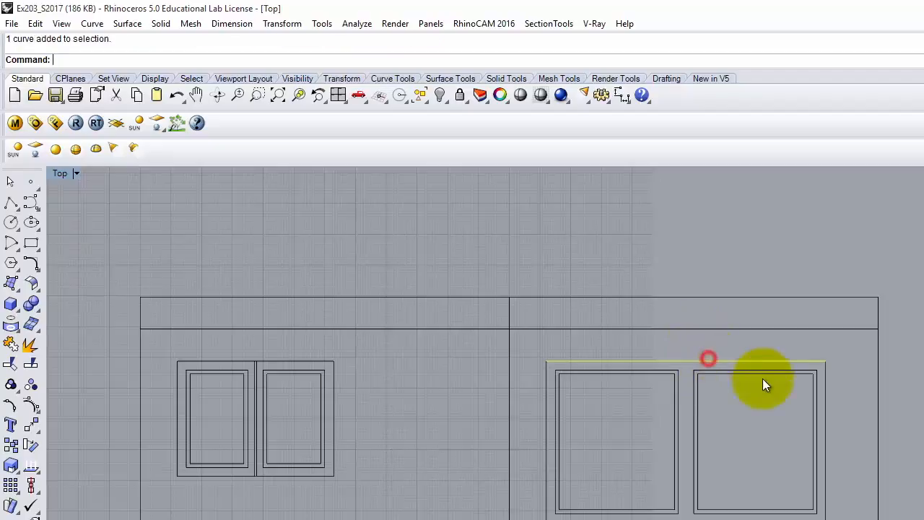
{"action": "left_click", "coordinate": [826, 410], "text": "shift"}
{"action": "left_click", "coordinate": [711, 518], "text": "shift"}
{"action": "left_click", "coordinate": [542, 465], "text": "shift"}
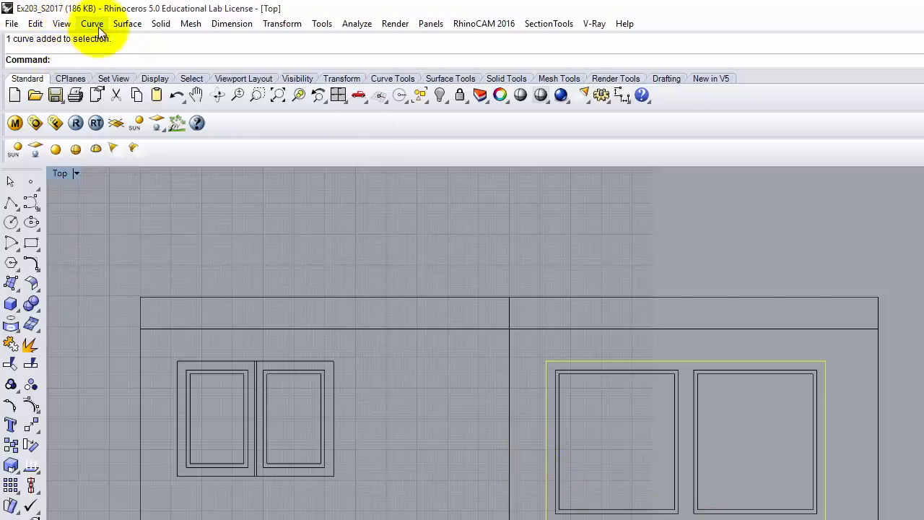
{"action": "left_click", "coordinate": [35, 23]}
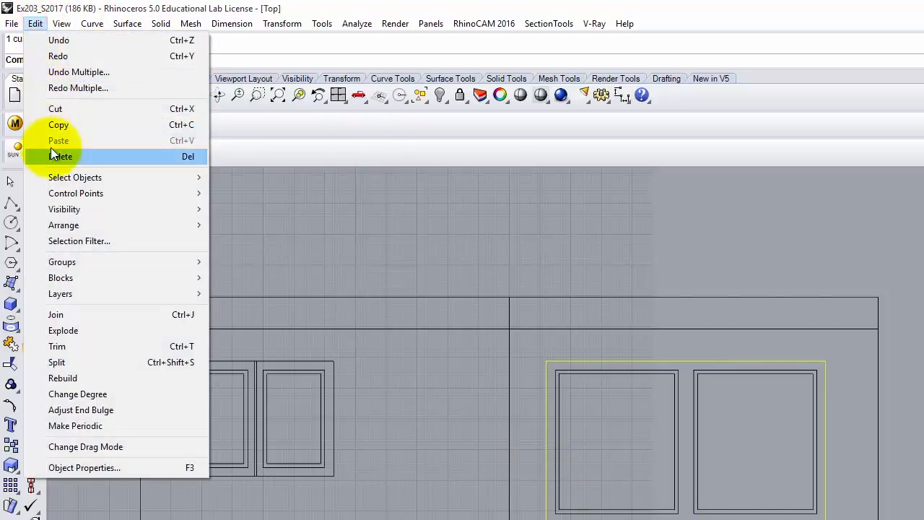
{"action": "left_click", "coordinate": [71, 316]}
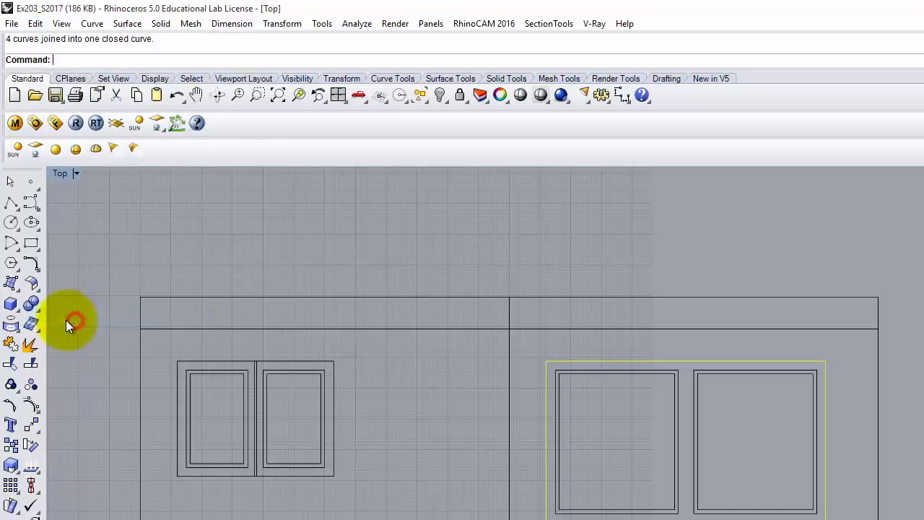
Step: Move the left pair's second small window and its frame outlines 6 inches right
{"action": "left_click", "coordinate": [387, 373]}
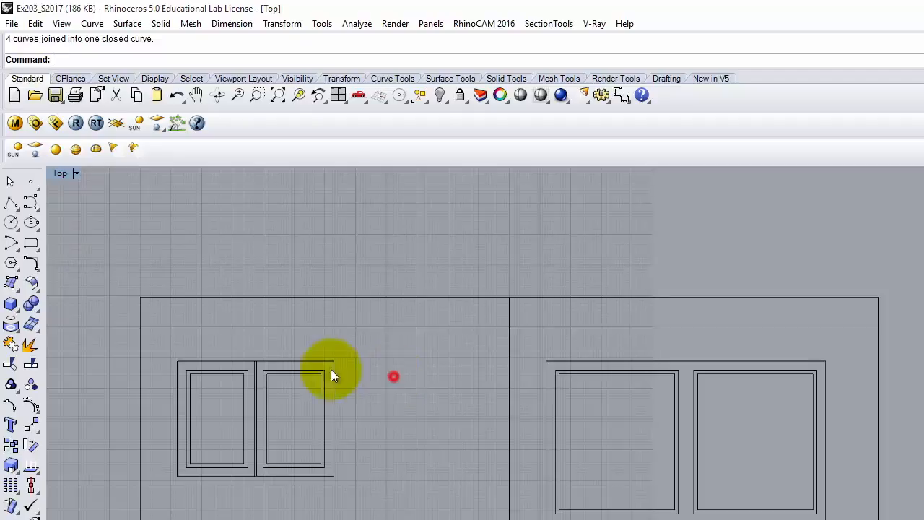
{"action": "scroll", "coordinate": [289, 365], "scroll_direction": "up", "scroll_amount": 5}
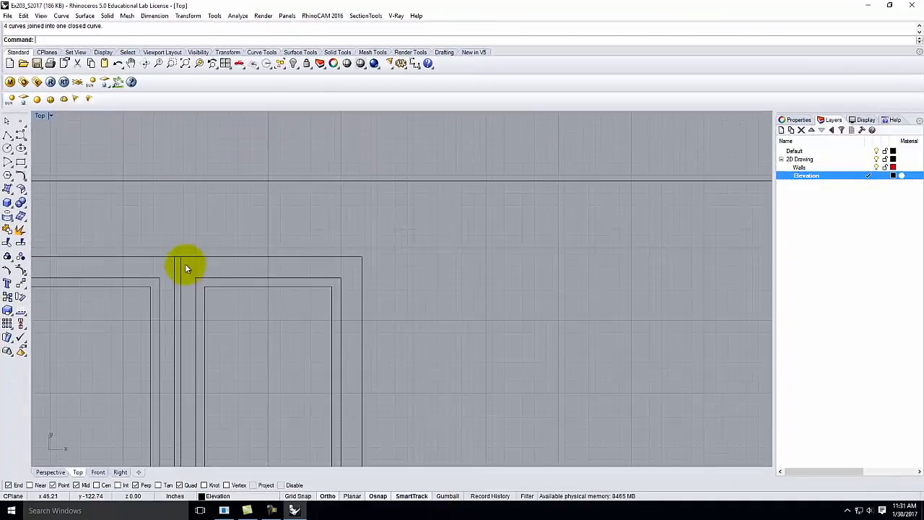
{"action": "scroll", "coordinate": [200, 260], "scroll_direction": "down", "scroll_amount": 3}
{"action": "left_click_drag", "start_coordinate": [308, 250], "coordinate": [211, 377]}
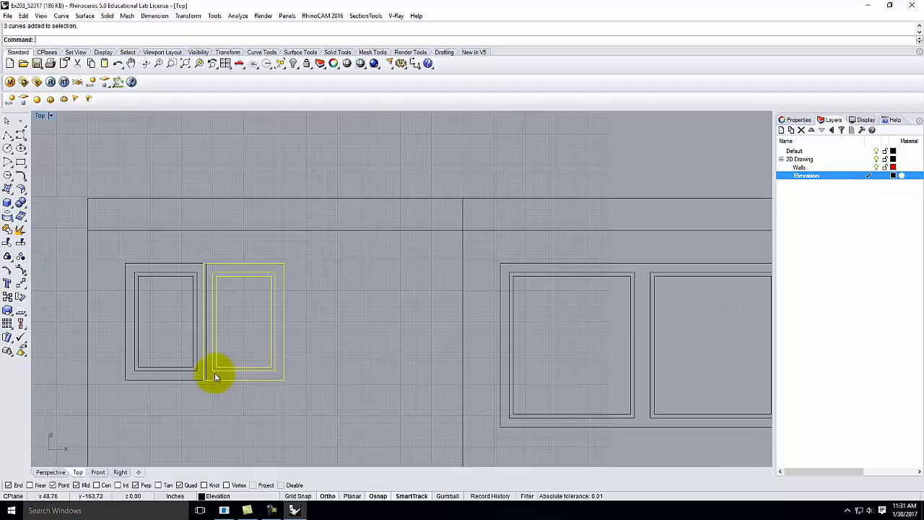
{"action": "key", "text": "Return"}
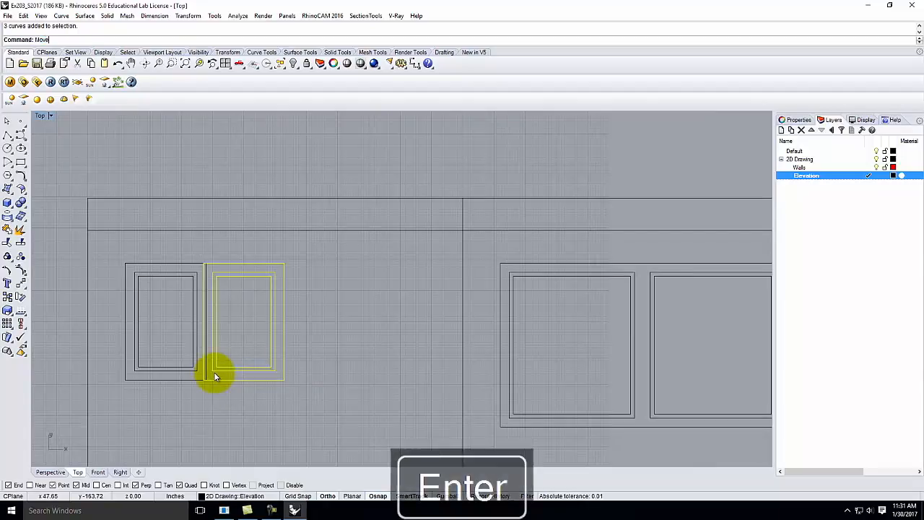
{"action": "left_click", "coordinate": [209, 413]}
{"action": "type", "text": "6"}
{"action": "key", "text": "Return"}
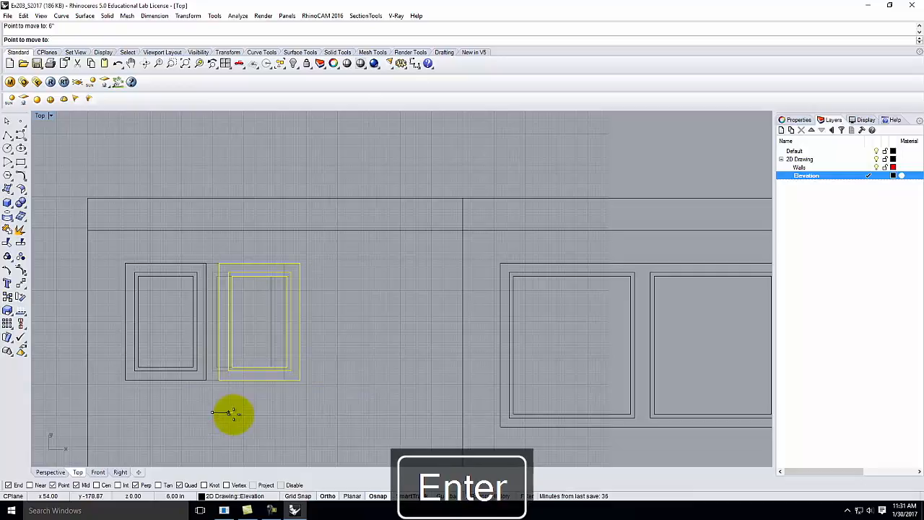
{"action": "left_click", "coordinate": [275, 413]}
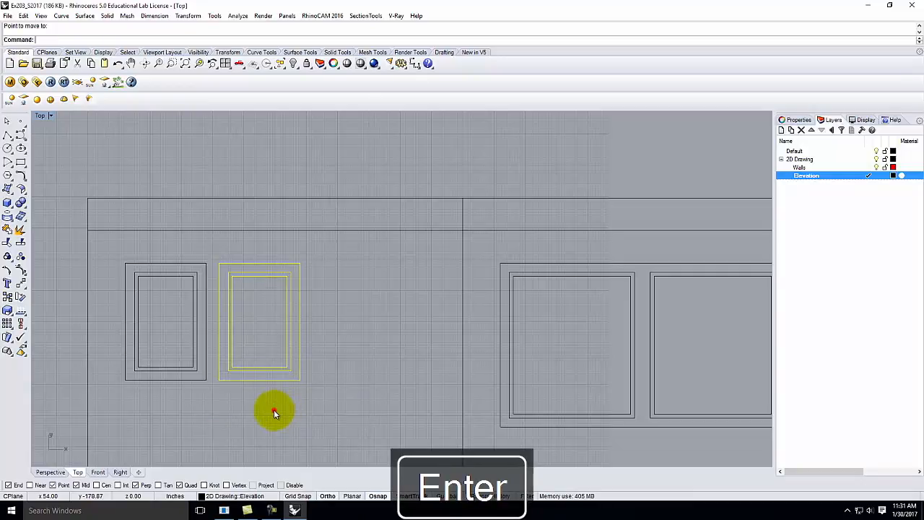
{"action": "left_click", "coordinate": [305, 383]}
Step: Move the window segment in the red plan's bottom wall 6 inches left
{"action": "scroll", "coordinate": [280, 399], "scroll_direction": "down", "scroll_amount": 4}
{"action": "scroll", "coordinate": [279, 405], "scroll_direction": "down", "scroll_amount": 1}
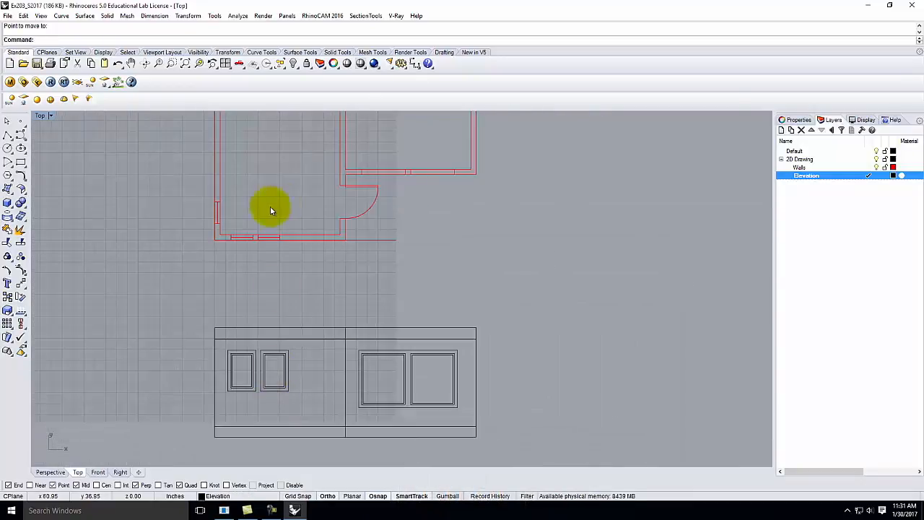
{"action": "scroll", "coordinate": [249, 225], "scroll_direction": "up", "scroll_amount": 2}
{"action": "left_click_drag", "start_coordinate": [289, 270], "coordinate": [306, 277]}
{"action": "key", "text": "BackSpace"}
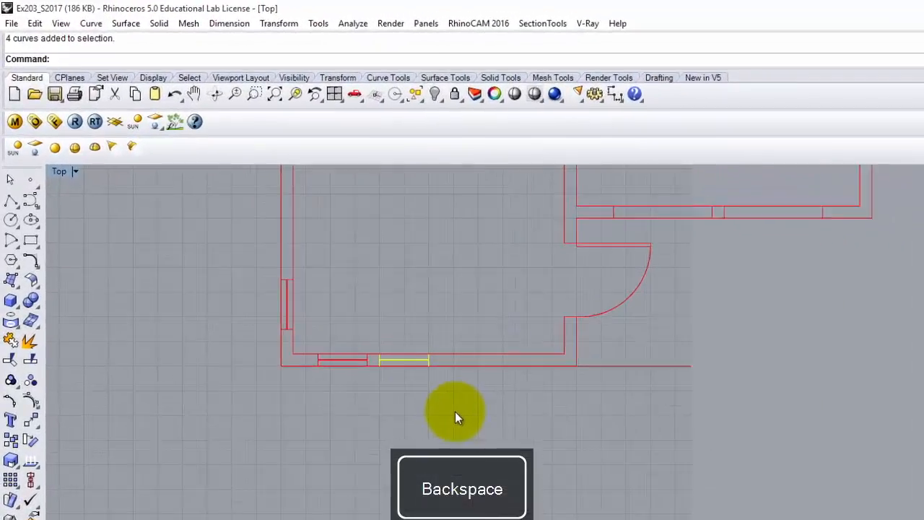
{"action": "key", "text": "Return"}
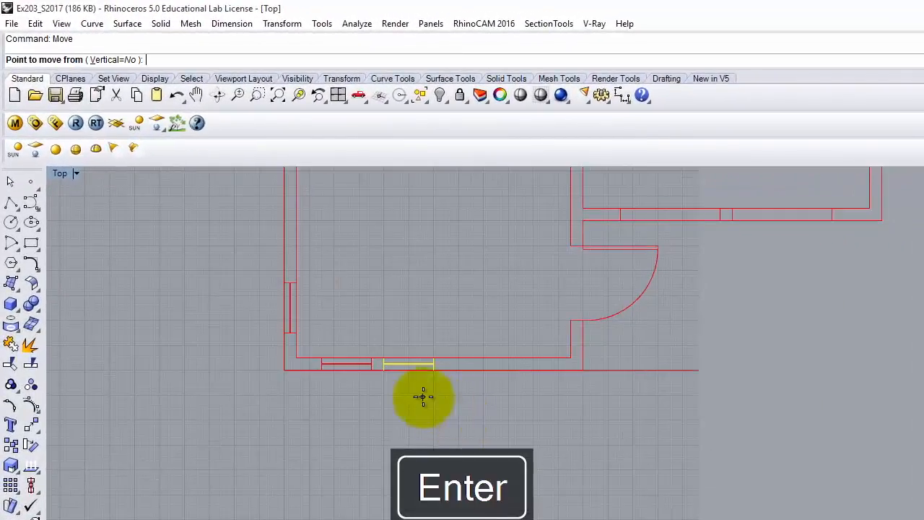
{"action": "left_click", "coordinate": [374, 398]}
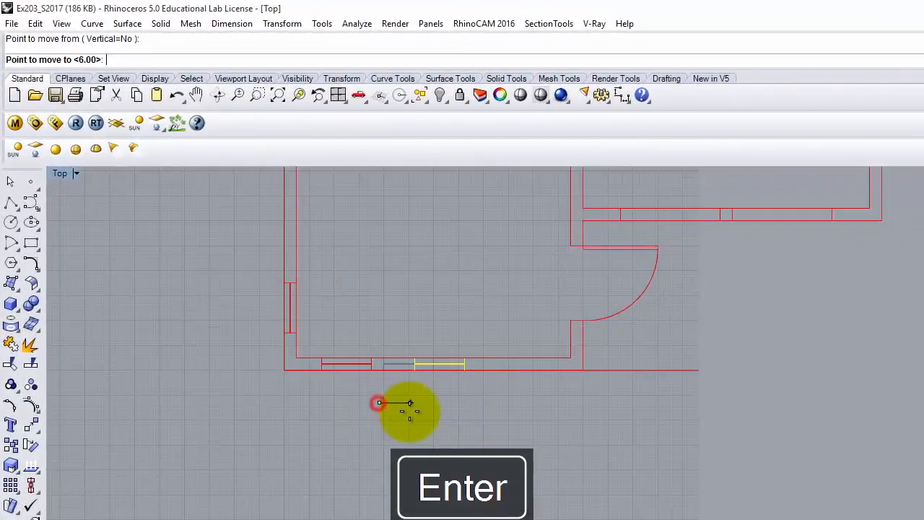
{"action": "type", "text": "6"}
{"action": "key", "text": "Return"}
{"action": "left_click", "coordinate": [409, 411]}
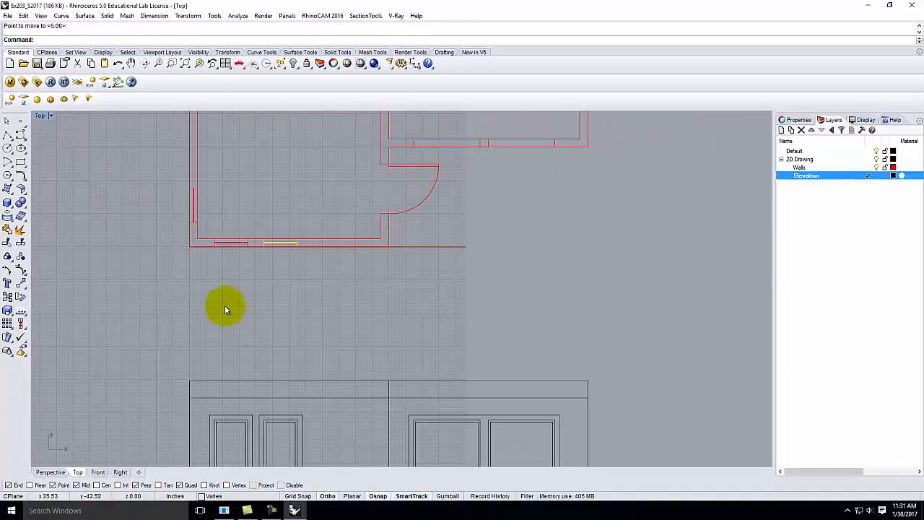
{"action": "scroll", "coordinate": [225, 307], "scroll_direction": "down", "scroll_amount": 1}
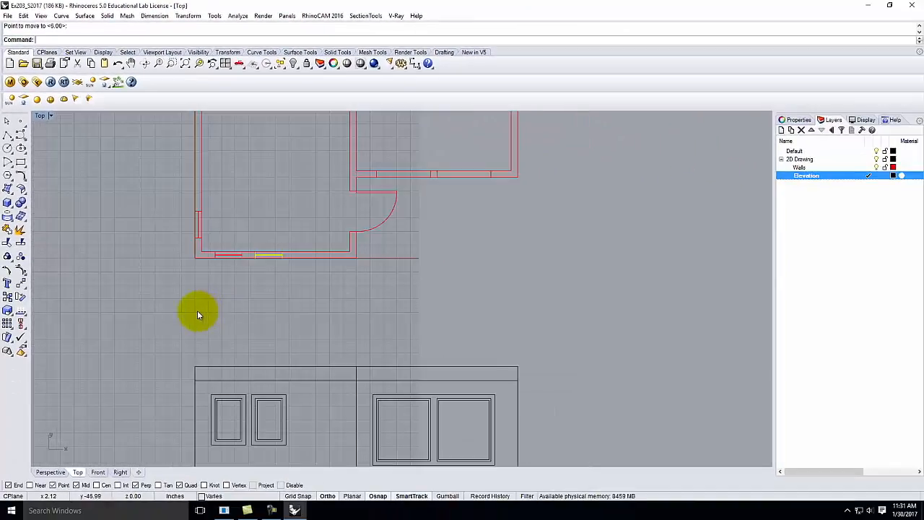
{"action": "left_click", "coordinate": [197, 311]}
{"action": "scroll", "coordinate": [186, 317], "scroll_direction": "down", "scroll_amount": 2}
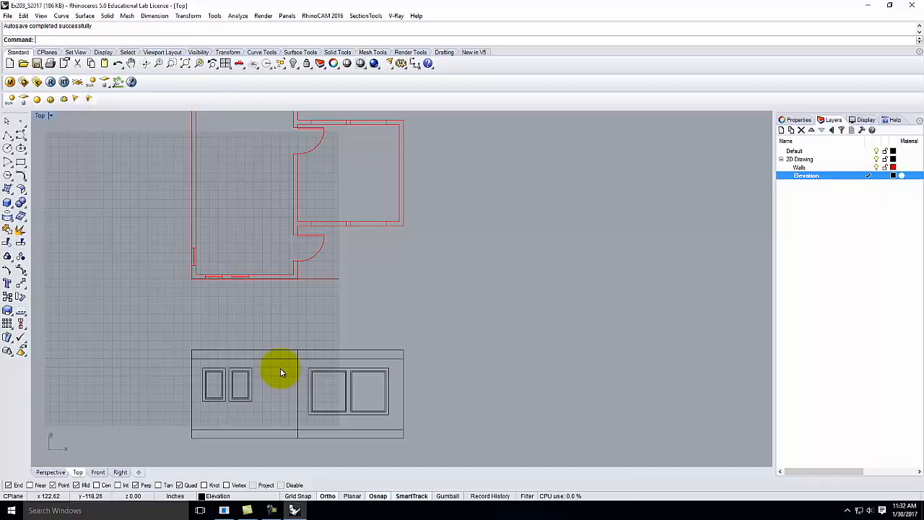
Step: Maximize the Perspective viewport and orbit to see the red plan beside the flat elevation
{"action": "double_click", "coordinate": [40, 116]}
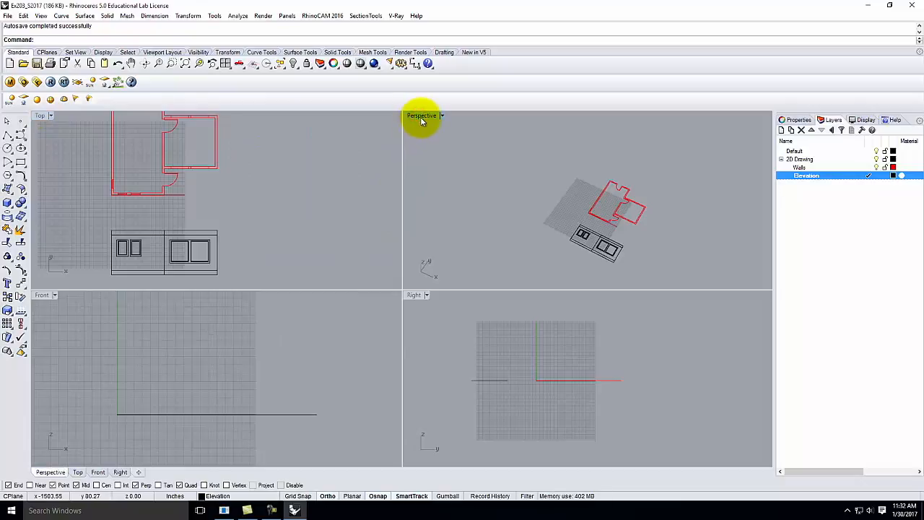
{"action": "double_click", "coordinate": [419, 116]}
{"action": "right_click_drag", "start_coordinate": [576, 382], "coordinate": [534, 346]}
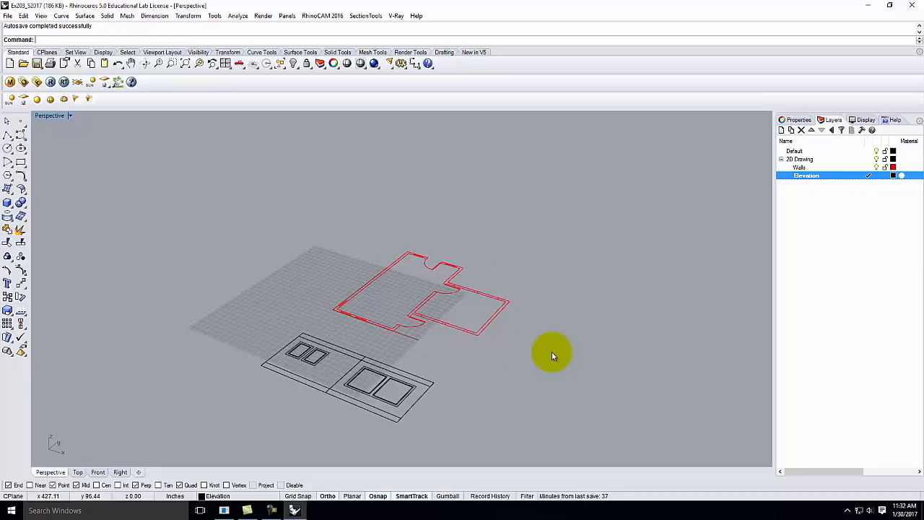
{"action": "right_click_drag", "start_coordinate": [355, 260], "coordinate": [370, 325]}
{"action": "left_click_drag", "start_coordinate": [302, 340], "coordinate": [485, 452]}
{"action": "right_click_drag", "start_coordinate": [479, 438], "coordinate": [481, 398]}
{"action": "left_click", "coordinate": [495, 421]}
{"action": "right_click_drag", "start_coordinate": [432, 417], "coordinate": [368, 310]}
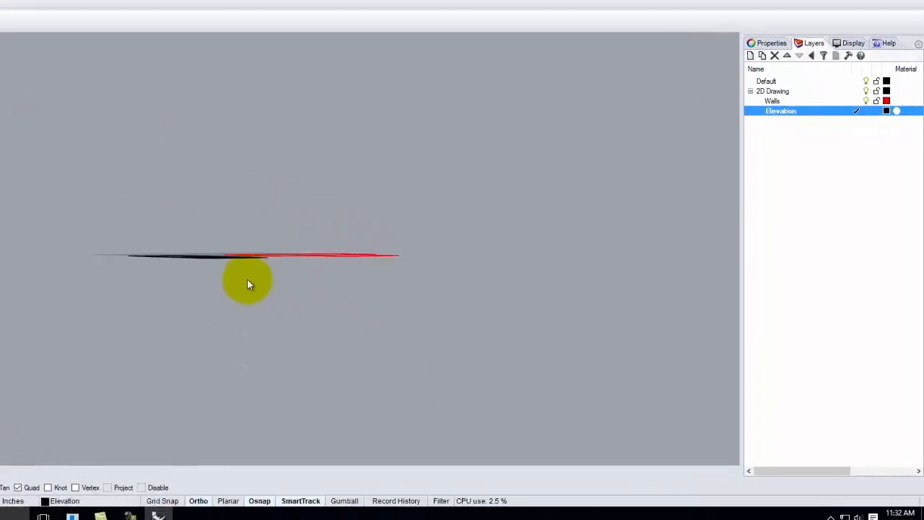
{"action": "right_click_drag", "start_coordinate": [96, 243], "coordinate": [175, 304]}
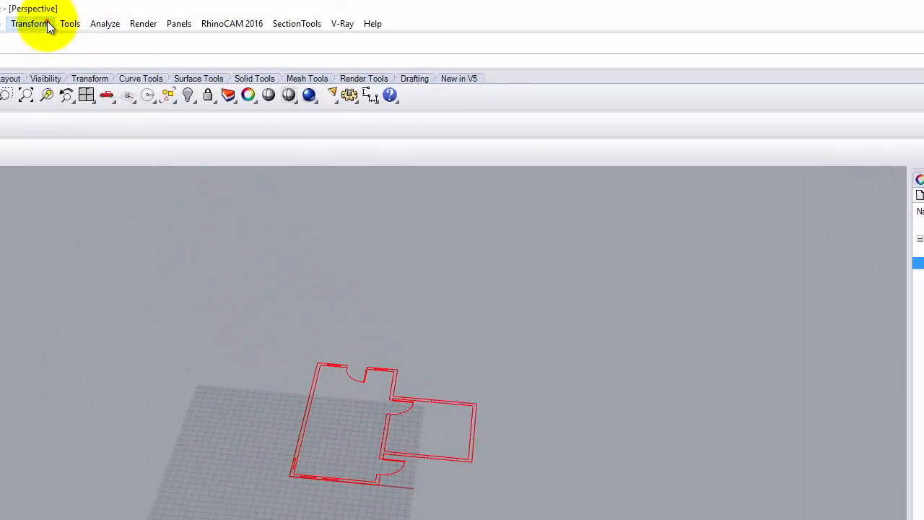
{"action": "left_click", "coordinate": [45, 25]}
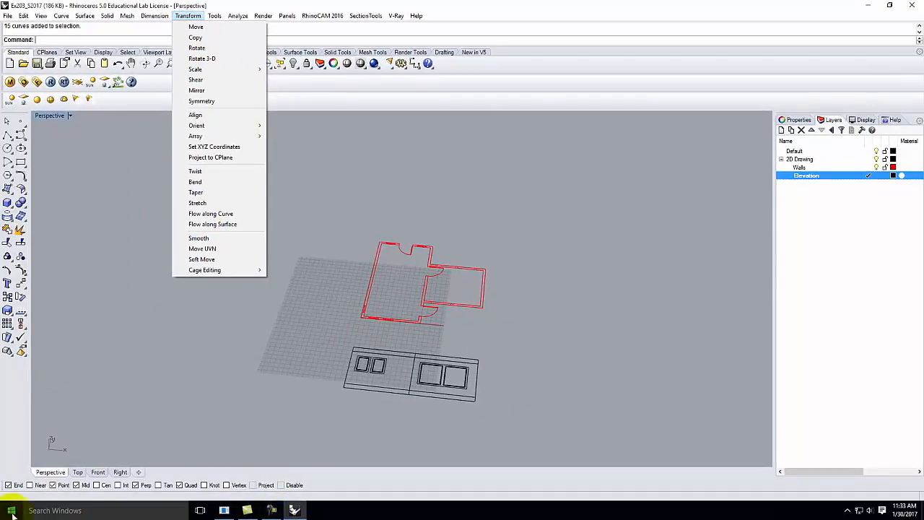
Step: Launch Chrome and open the site's Rhino 5.6 rotate3d tutorial, maximizing the window
{"action": "left_click", "coordinate": [12, 514]}
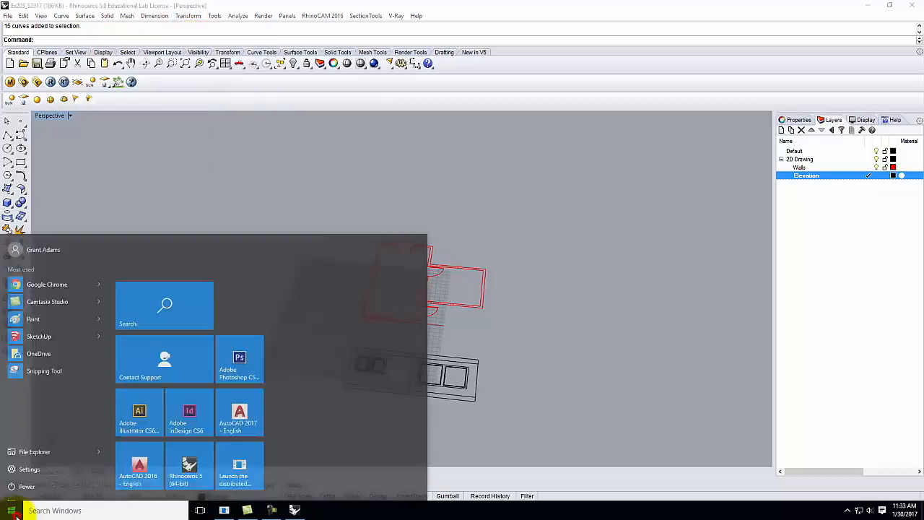
{"action": "left_click", "coordinate": [62, 271]}
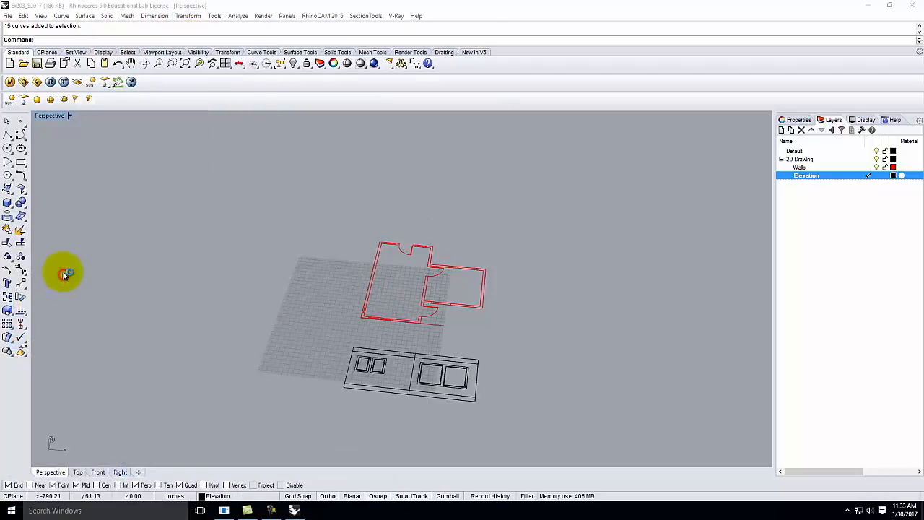
{"action": "left_click", "coordinate": [133, 55]}
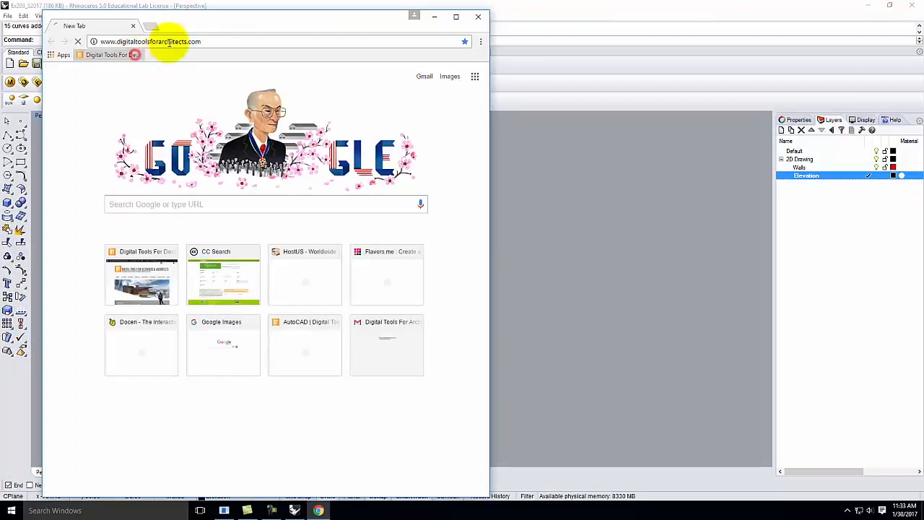
{"action": "mouse_move", "coordinate": [189, 155]}
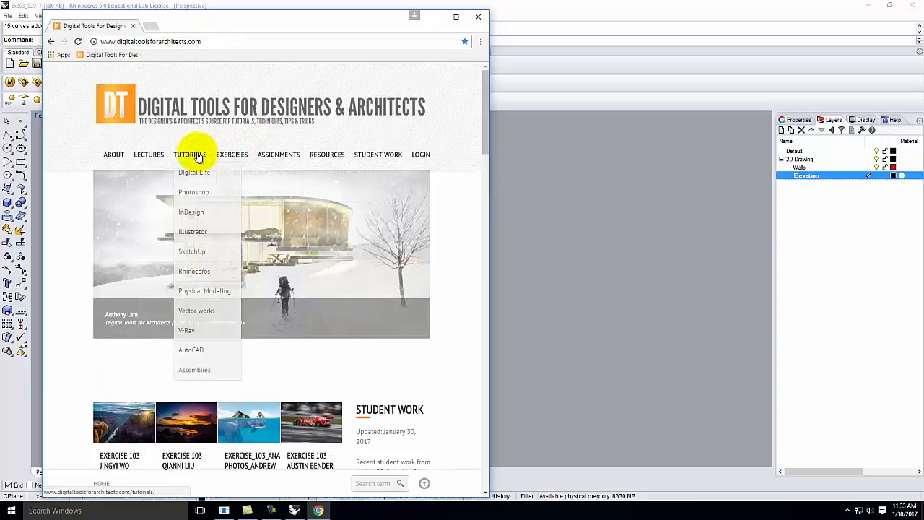
{"action": "mouse_move", "coordinate": [205, 272]}
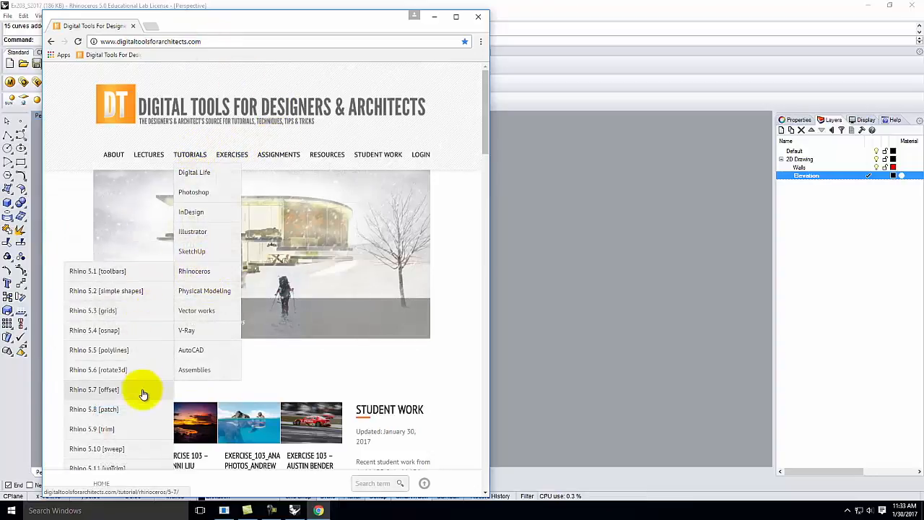
{"action": "left_click", "coordinate": [143, 374]}
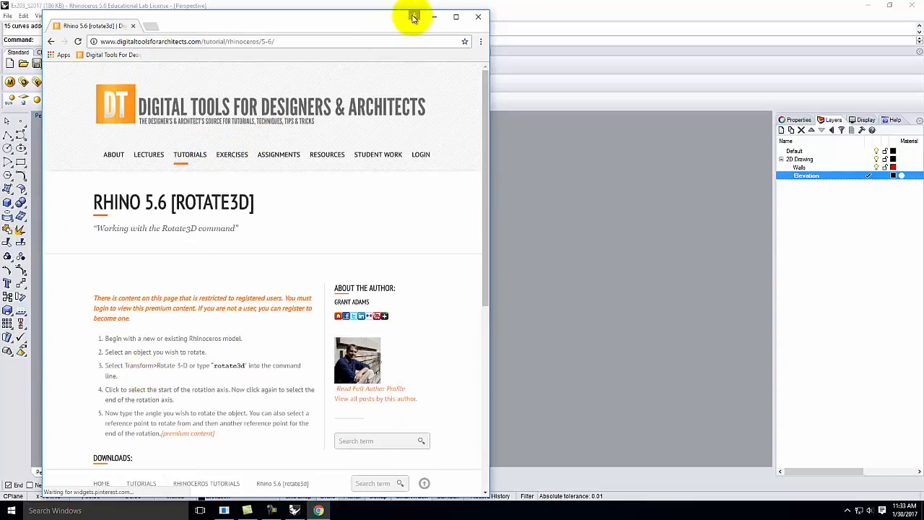
{"action": "left_click", "coordinate": [454, 17]}
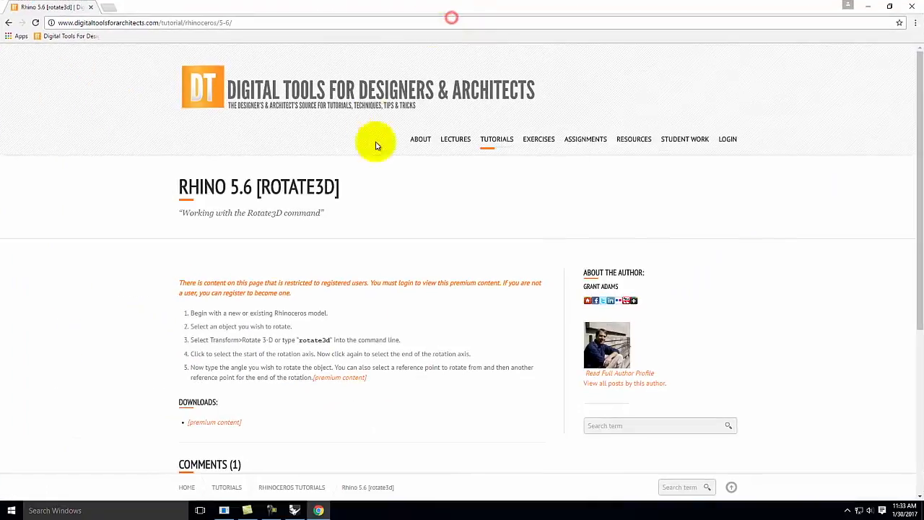
Step: Log in with the account username and password, review the tutorial, then minimize Chrome
{"action": "left_click", "coordinate": [729, 139]}
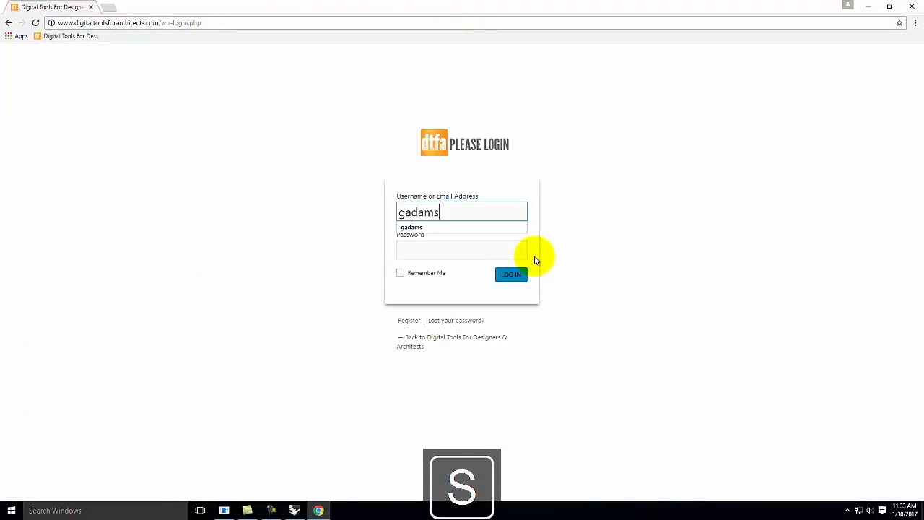
{"action": "key", "text": "Tab"}
{"action": "type", "text": "•••••"}
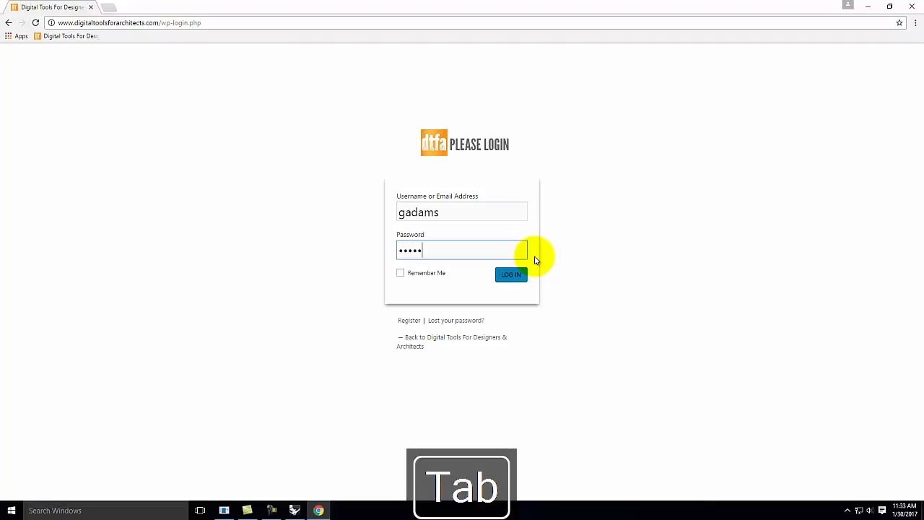
{"action": "key", "text": "Return"}
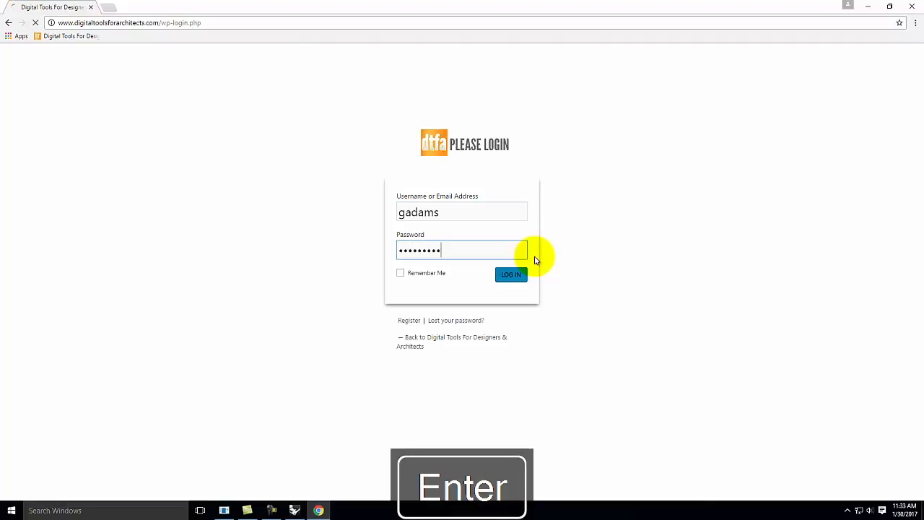
{"action": "scroll", "coordinate": [482, 266], "scroll_direction": "down", "scroll_amount": 3}
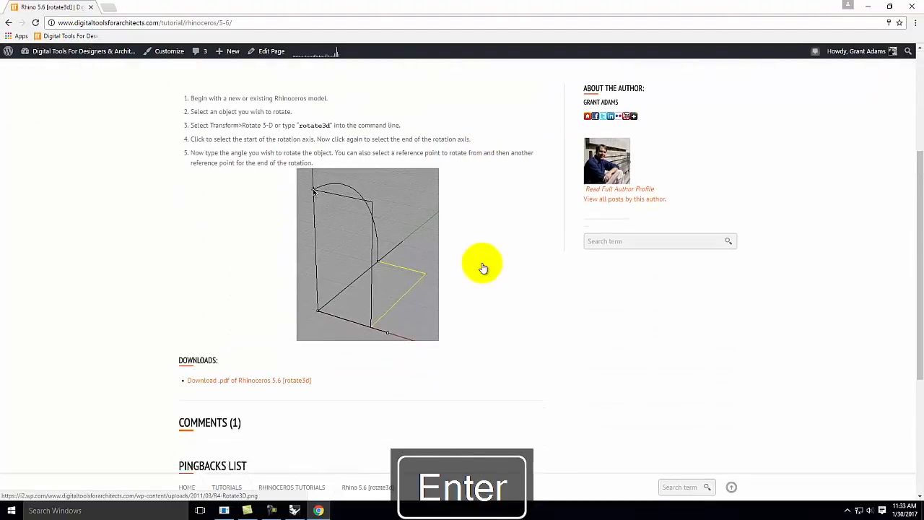
{"action": "scroll", "coordinate": [360, 204], "scroll_direction": "up", "scroll_amount": 1}
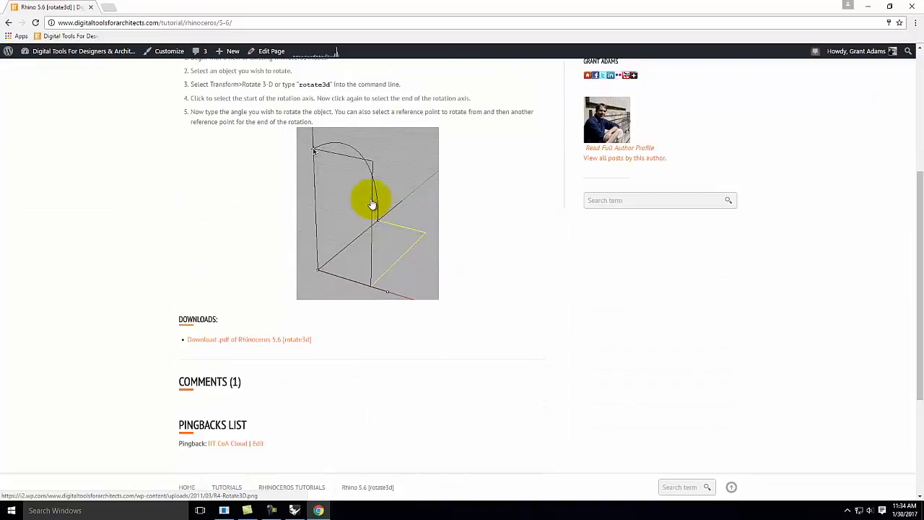
{"action": "scroll", "coordinate": [365, 239], "scroll_direction": "up", "scroll_amount": 2}
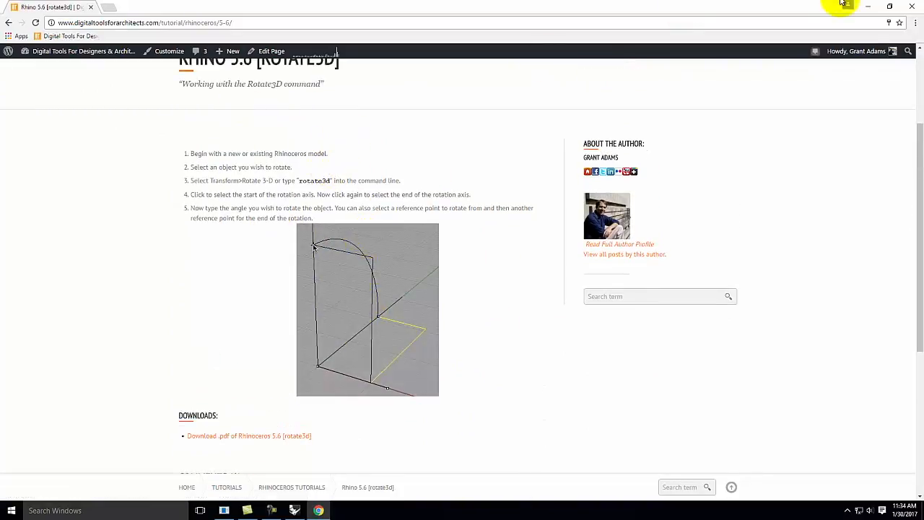
{"action": "left_click", "coordinate": [867, 7]}
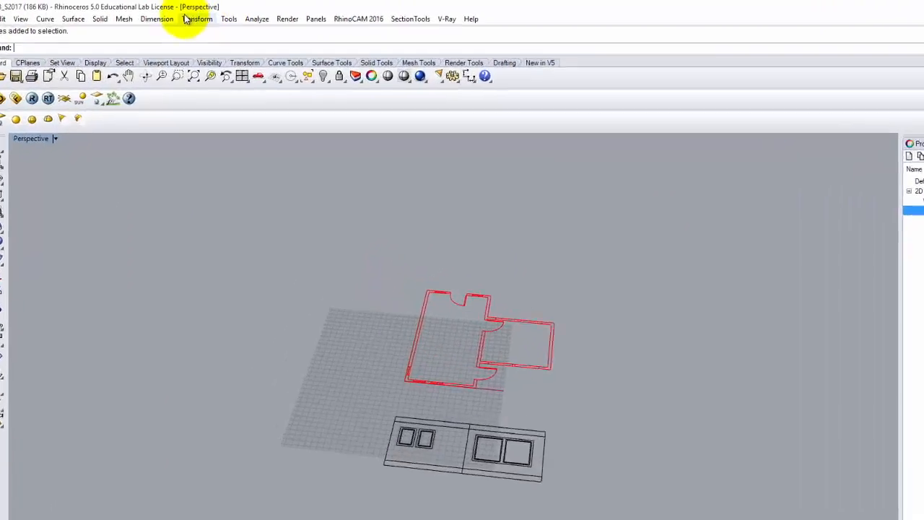
Step: Start Transform > Rotate 3-D and window-select the elevation curves as objects to rotate
{"action": "left_click", "coordinate": [199, 19]}
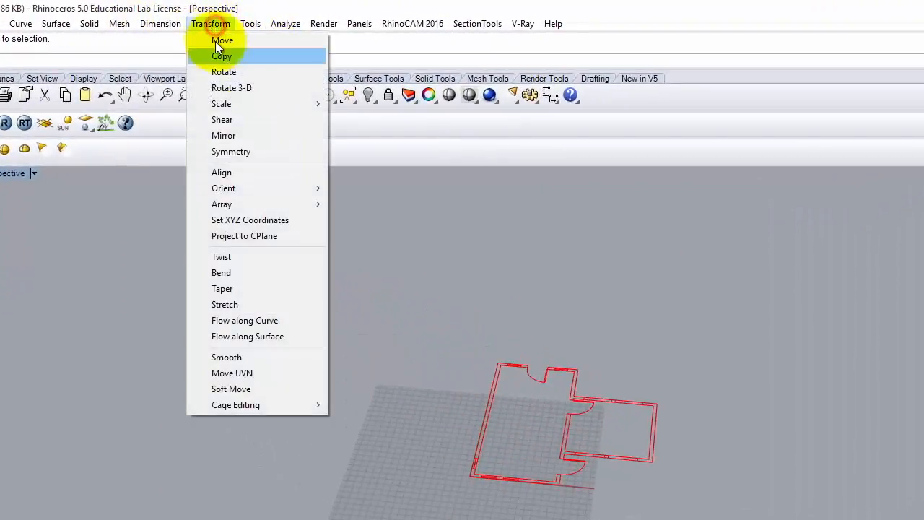
{"action": "left_click", "coordinate": [225, 88]}
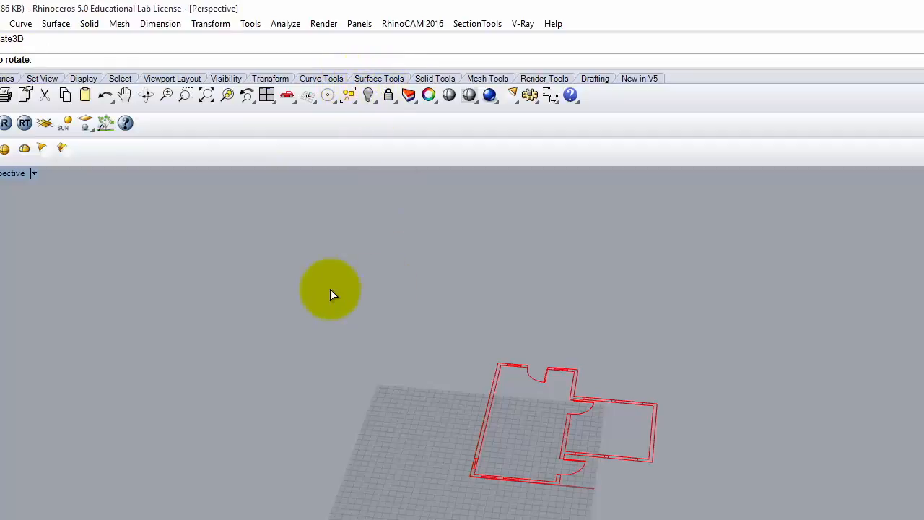
{"action": "left_click_drag", "start_coordinate": [402, 491], "coordinate": [728, 516]}
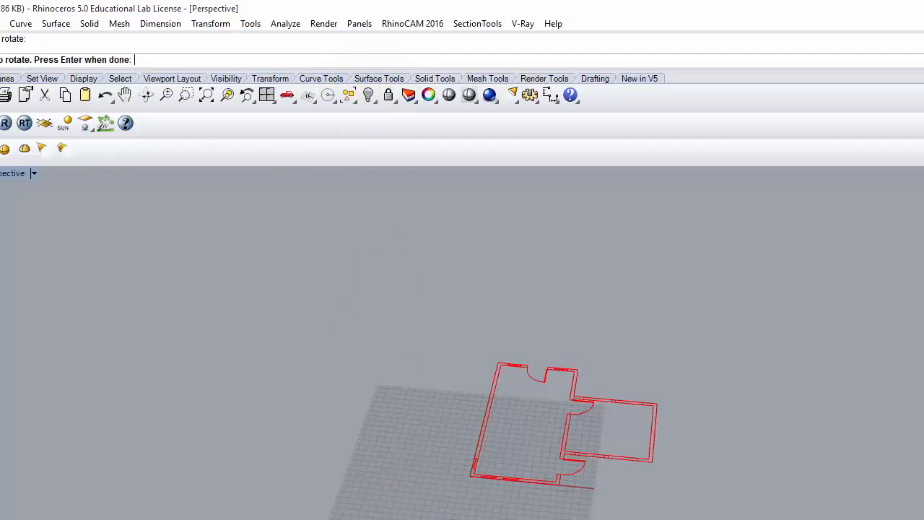
{"action": "key", "text": "Return"}
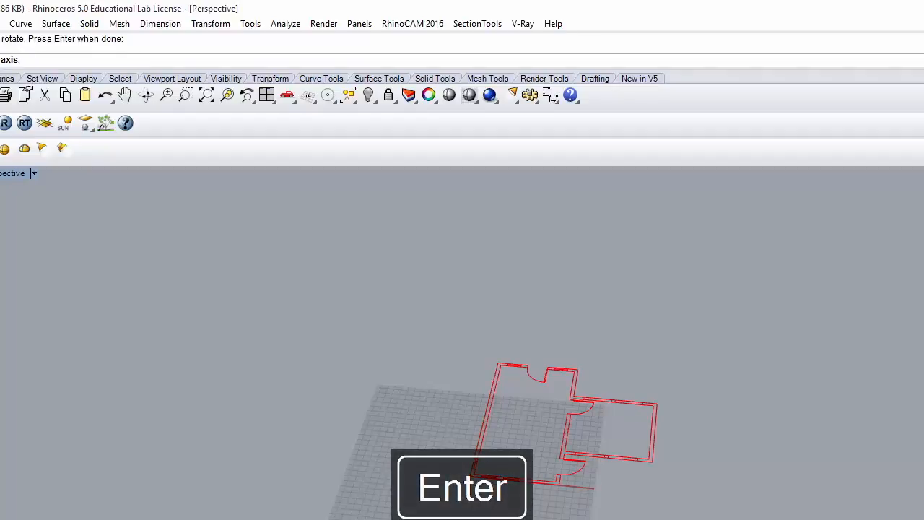
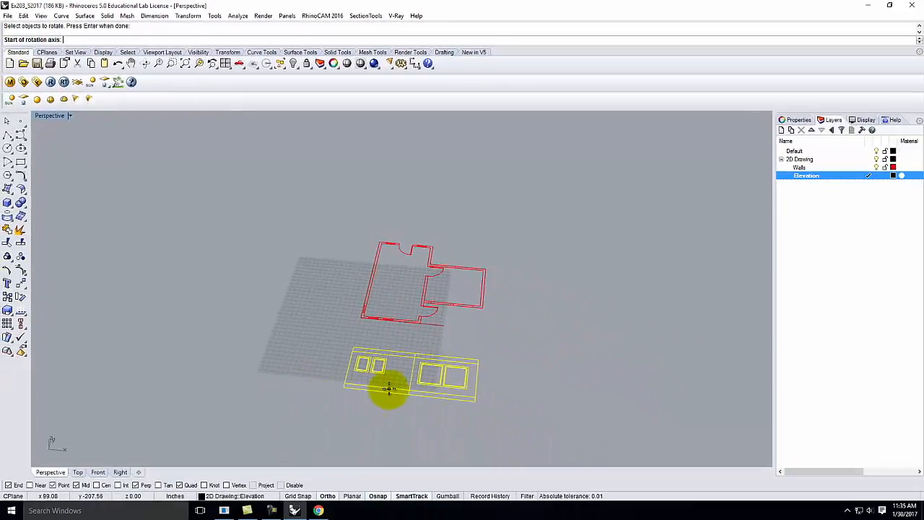
Step: Try a first 3-D rotation of the elevation, then undo it
{"action": "scroll", "coordinate": [383, 394], "scroll_direction": "up", "scroll_amount": 3}
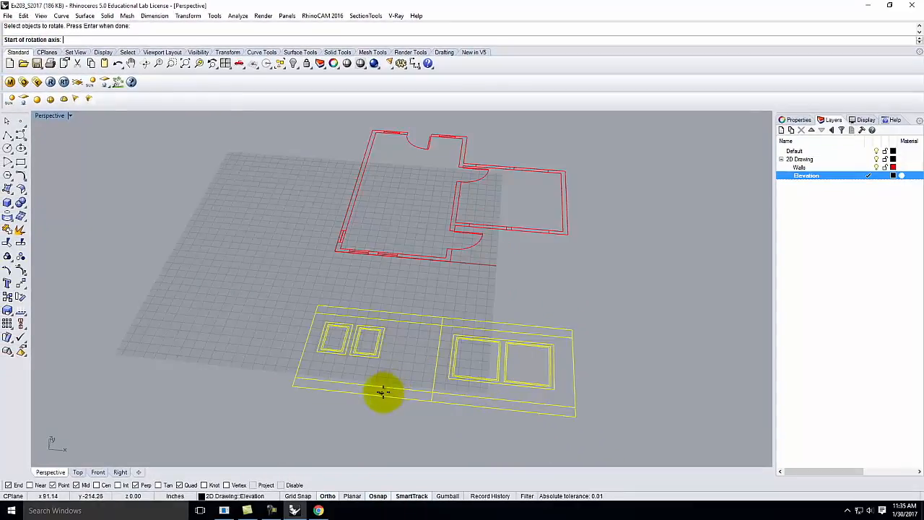
{"action": "left_click", "coordinate": [296, 376]}
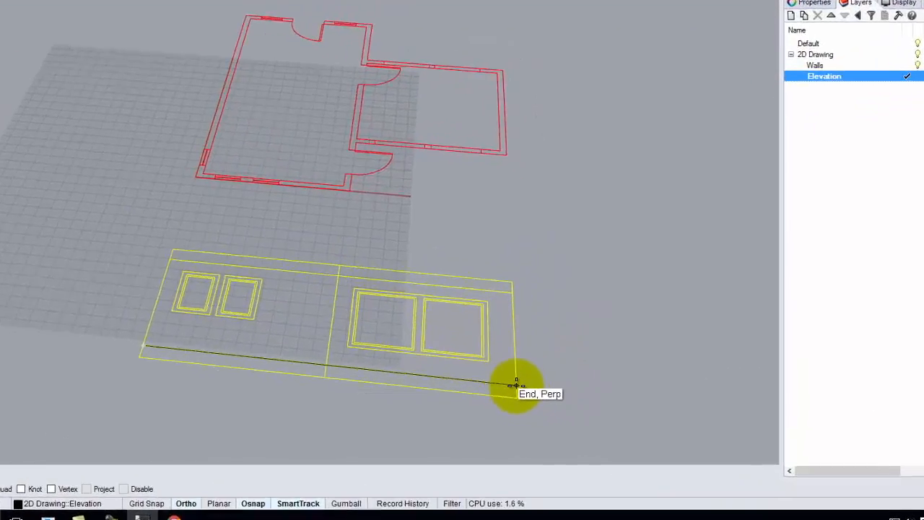
{"action": "left_click", "coordinate": [517, 383]}
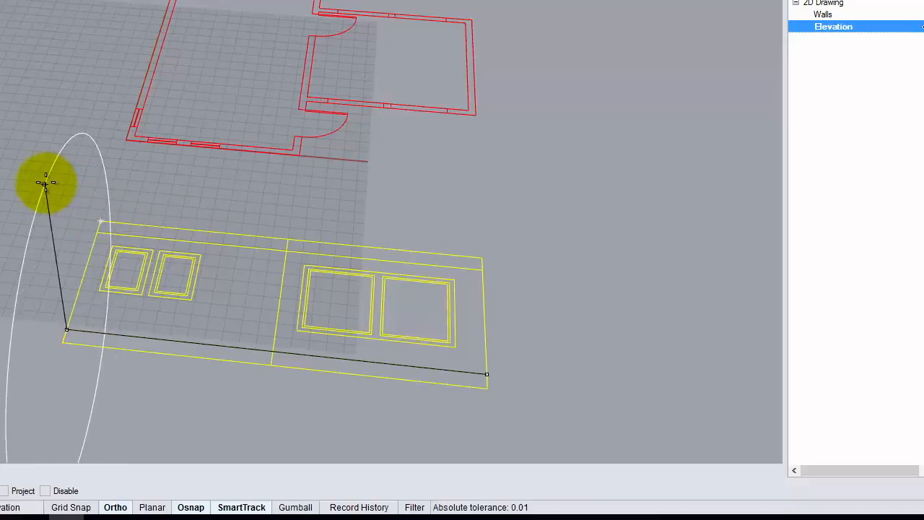
{"action": "left_click", "coordinate": [101, 215]}
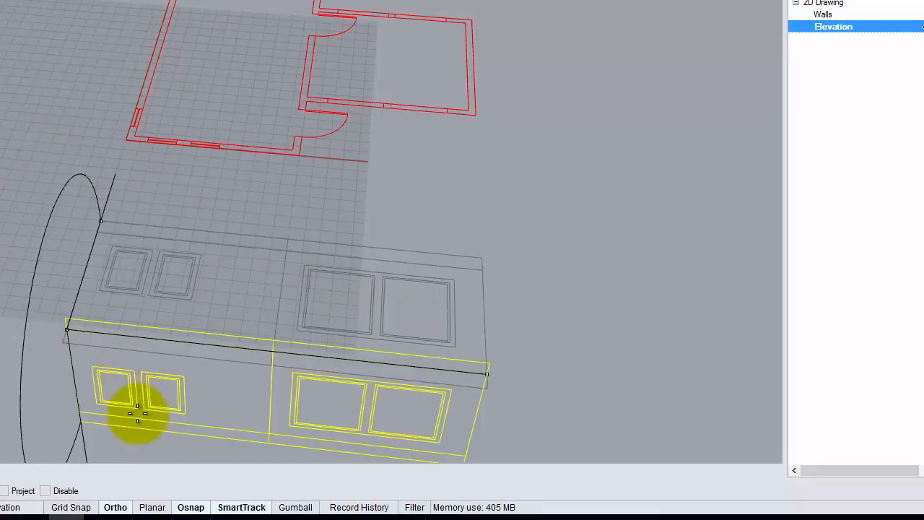
{"action": "left_click", "coordinate": [116, 507]}
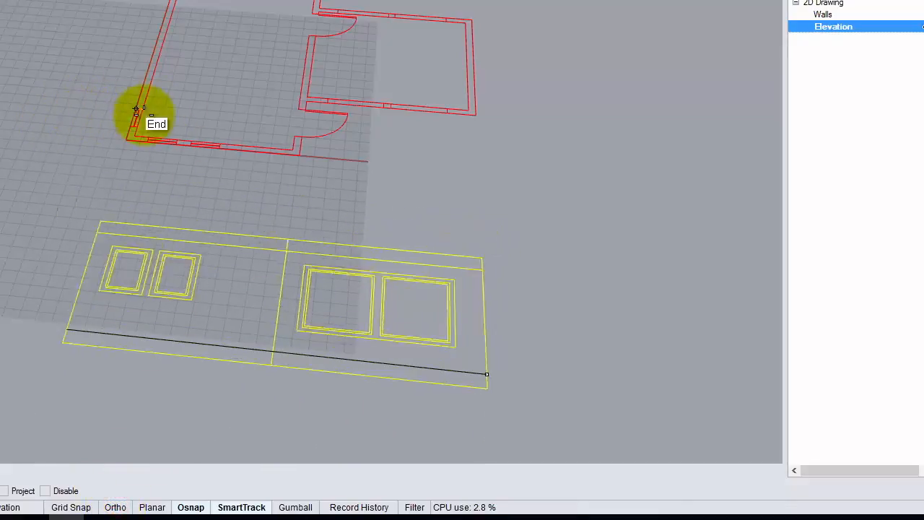
{"action": "right_click_drag", "start_coordinate": [184, 134], "coordinate": [6, 56]}
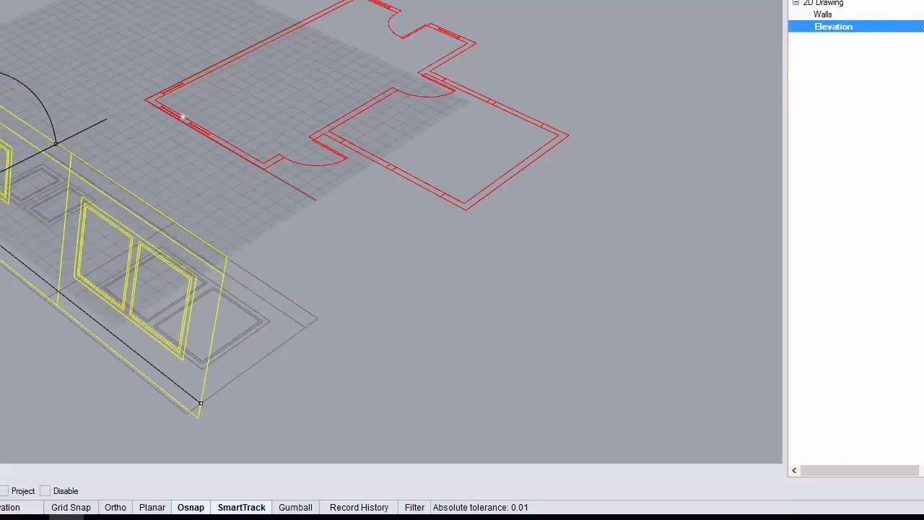
{"action": "left_click", "coordinate": [116, 507]}
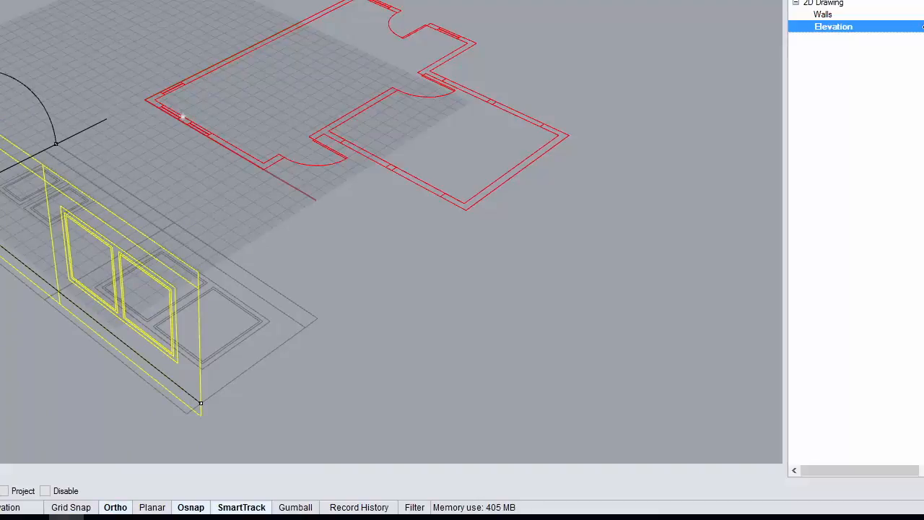
{"action": "left_click", "coordinate": [1, 122]}
{"action": "right_click_drag", "start_coordinate": [344, 243], "coordinate": [383, 221]}
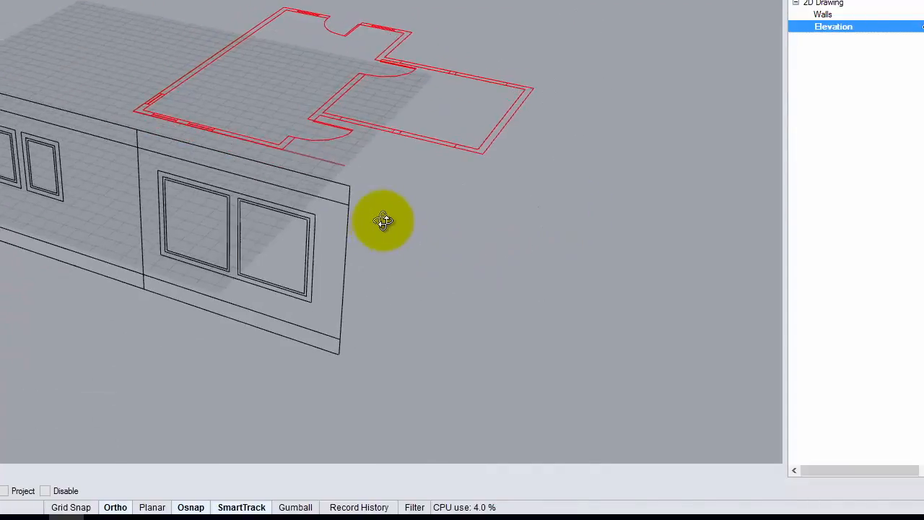
{"action": "key", "text": "ctrl+z"}
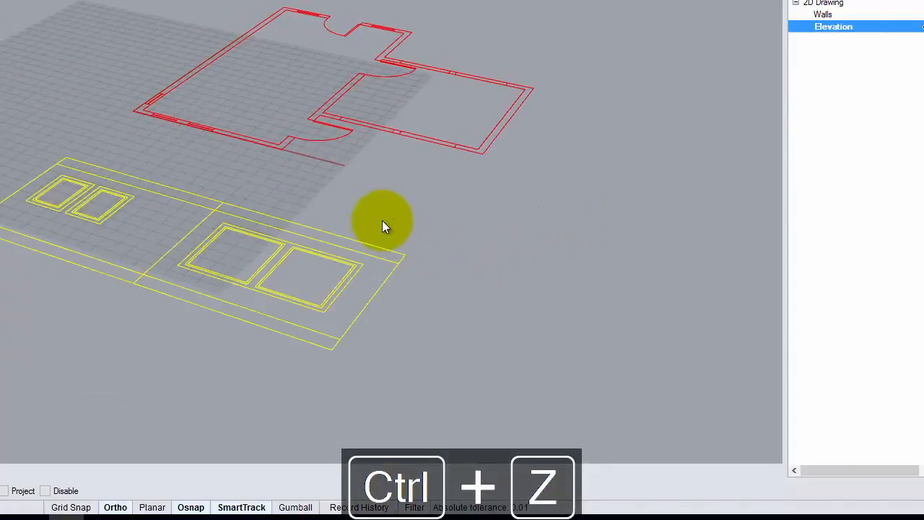
Step: Restart Rotate 3-D and window-select all the elevation curves
{"action": "left_click", "coordinate": [406, 230]}
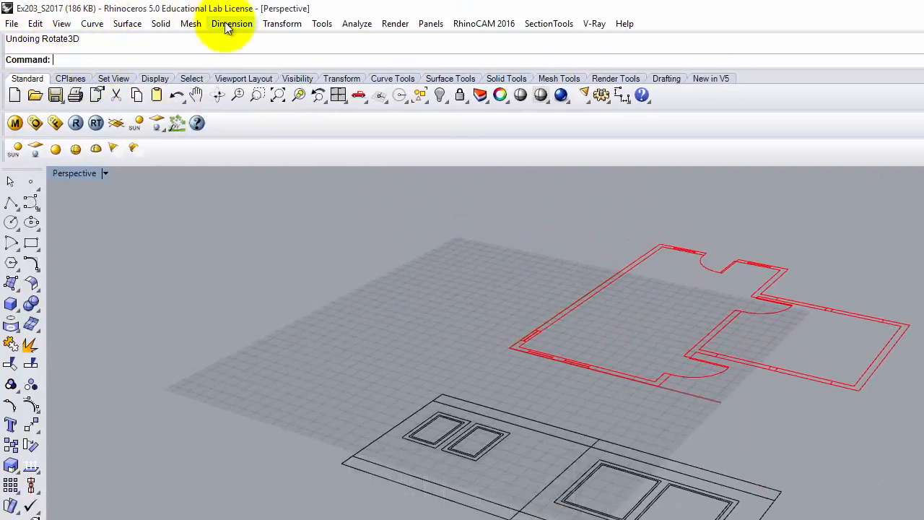
{"action": "left_click", "coordinate": [282, 24]}
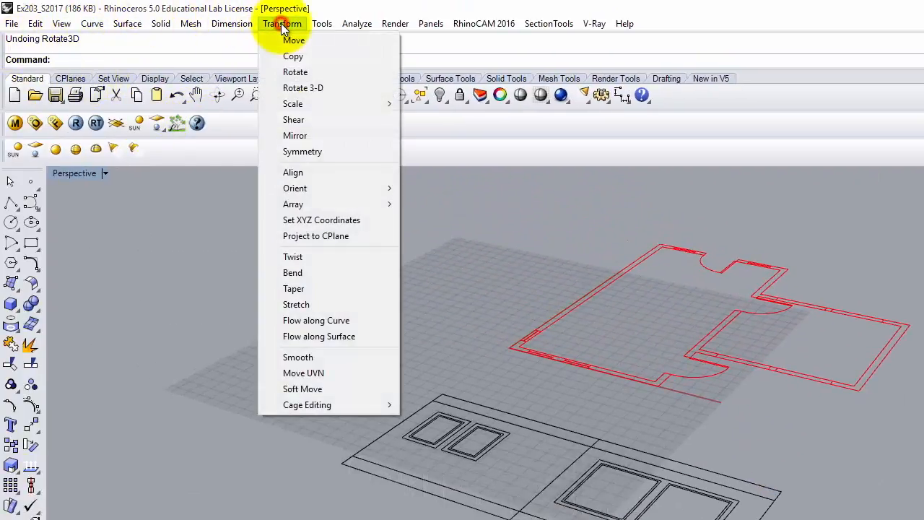
{"action": "left_click", "coordinate": [297, 90]}
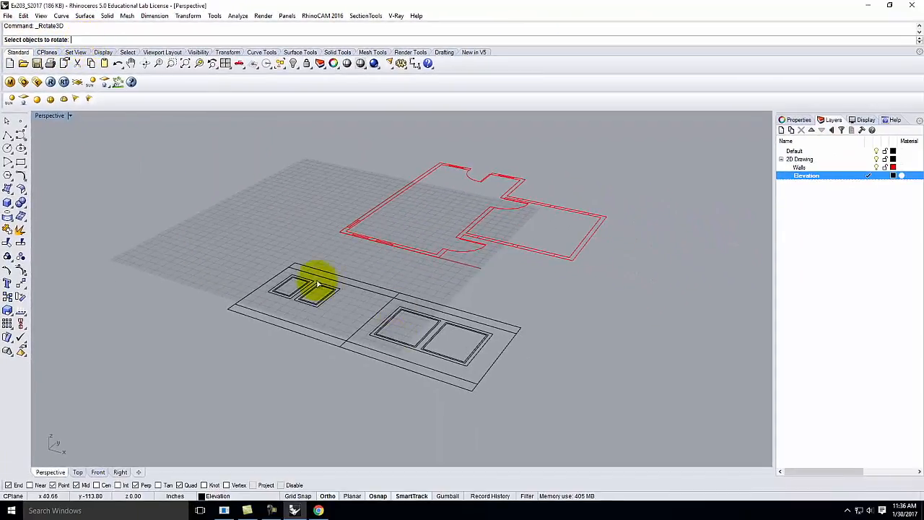
{"action": "right_click_drag", "start_coordinate": [347, 302], "coordinate": [385, 341]}
{"action": "scroll", "coordinate": [248, 306], "scroll_direction": "down", "scroll_amount": 3}
{"action": "left_click_drag", "start_coordinate": [250, 296], "coordinate": [439, 383]}
{"action": "right_click_drag", "start_coordinate": [440, 344], "coordinate": [372, 335]}
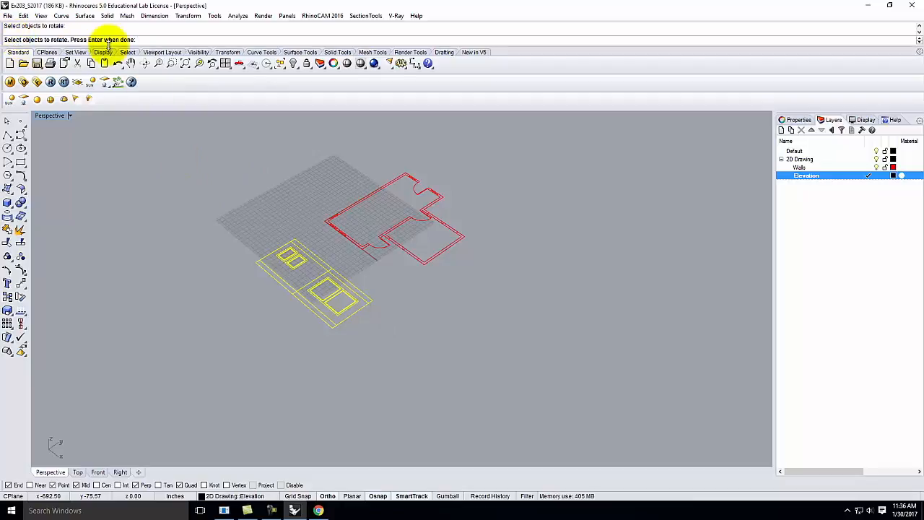
{"action": "key", "text": "Return"}
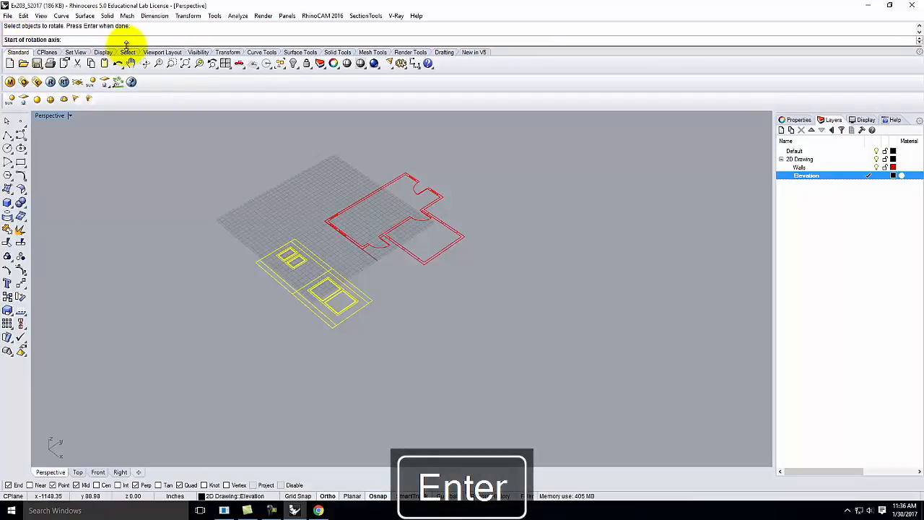
Step: Set the axis along the elevation's bottom edge and rotate it 90° upright
{"action": "scroll", "coordinate": [256, 245], "scroll_direction": "up", "scroll_amount": 3}
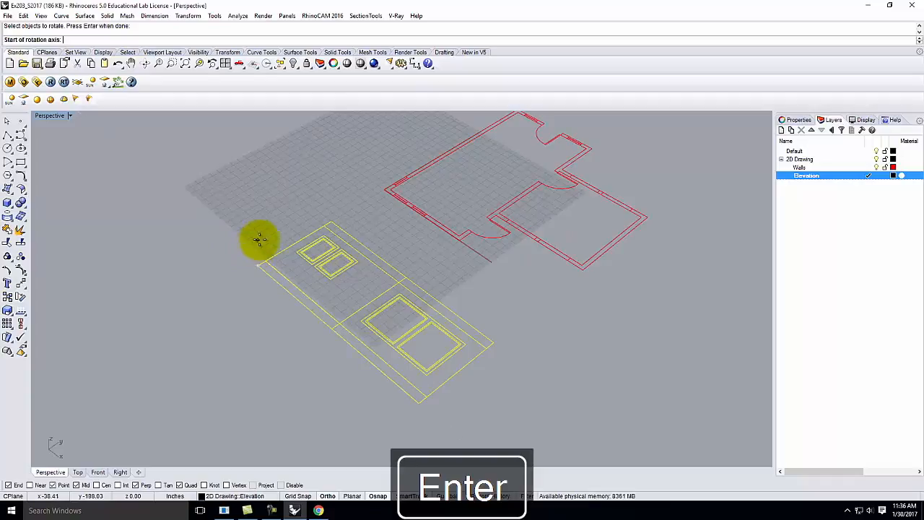
{"action": "left_click", "coordinate": [267, 261]}
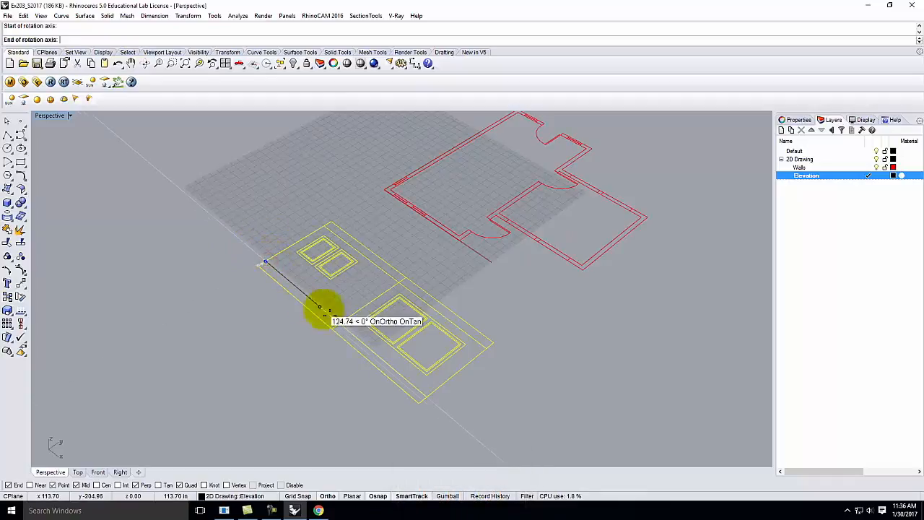
{"action": "left_click", "coordinate": [429, 399]}
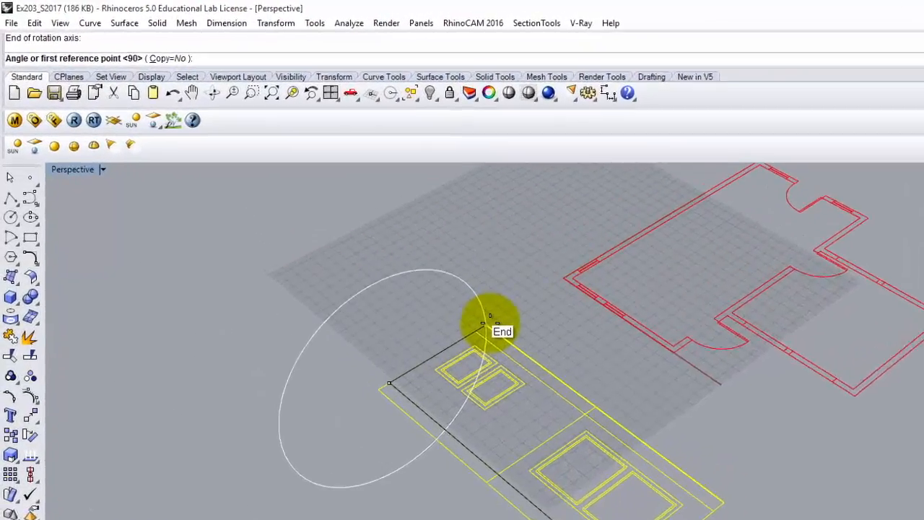
{"action": "left_click", "coordinate": [408, 271]}
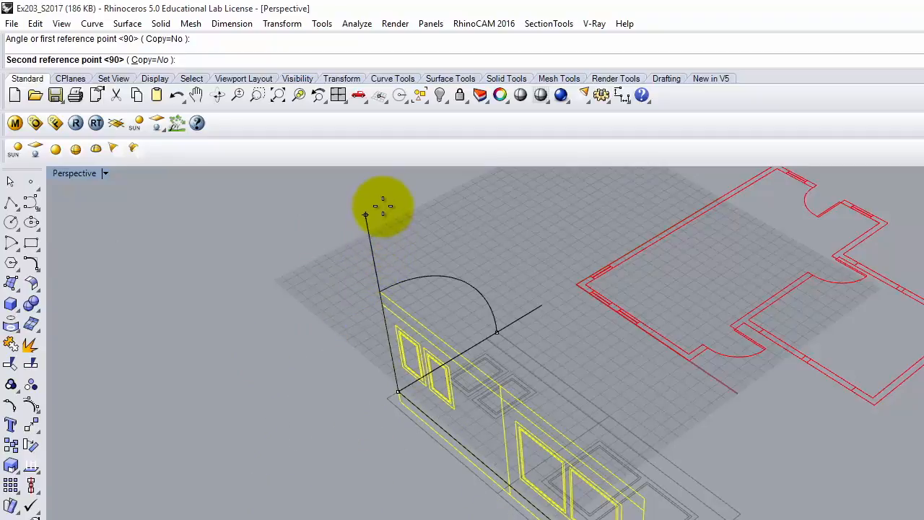
{"action": "left_click", "coordinate": [366, 215]}
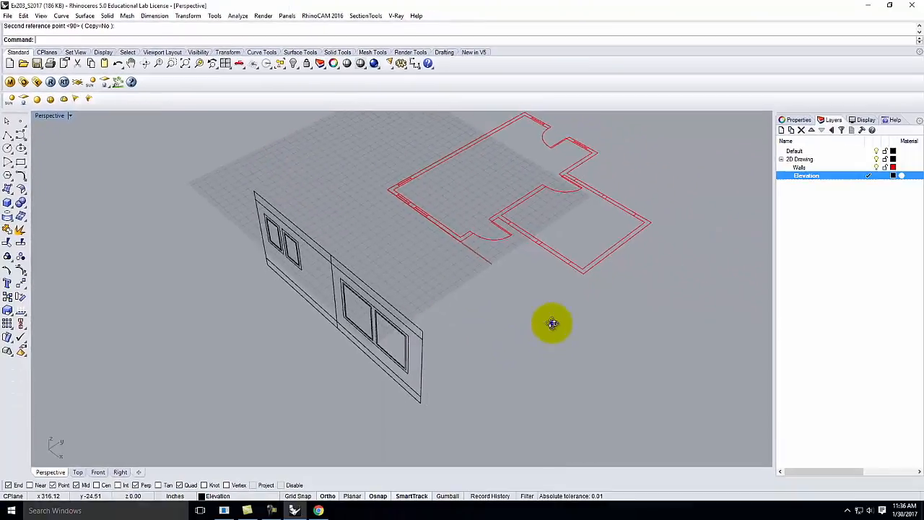
{"action": "right_click_drag", "start_coordinate": [830, 487], "coordinate": [583, 427]}
{"action": "right_click_drag", "start_coordinate": [389, 285], "coordinate": [527, 305]}
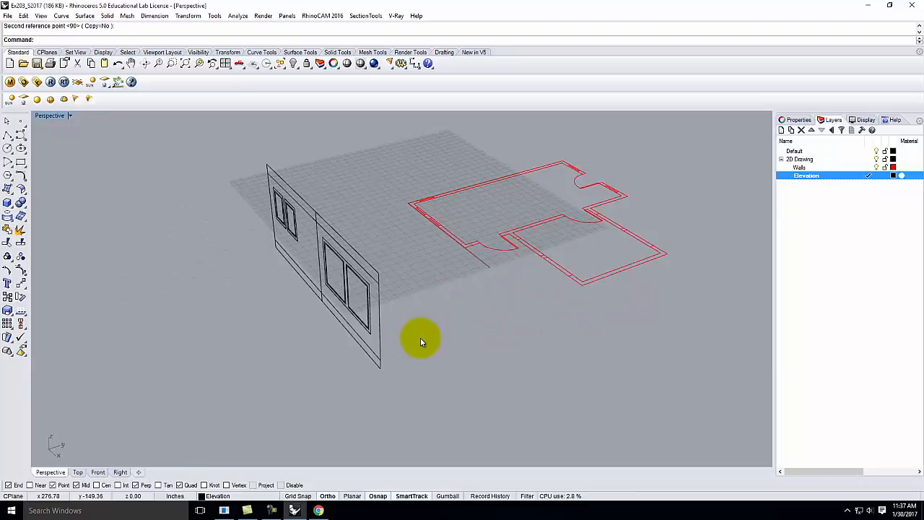
{"action": "scroll", "coordinate": [400, 346], "scroll_direction": "down", "scroll_amount": 3}
{"action": "right_click_drag", "start_coordinate": [401, 350], "coordinate": [369, 315]}
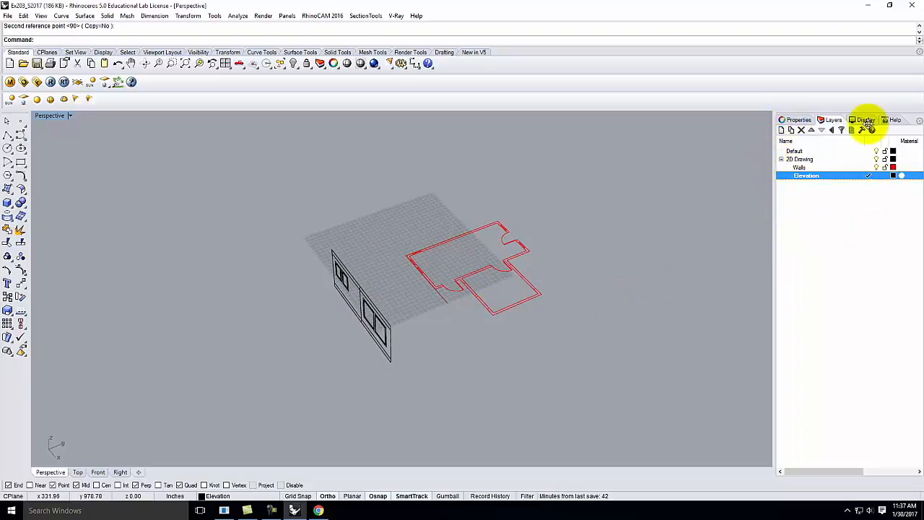
{"action": "left_click", "coordinate": [782, 131]}
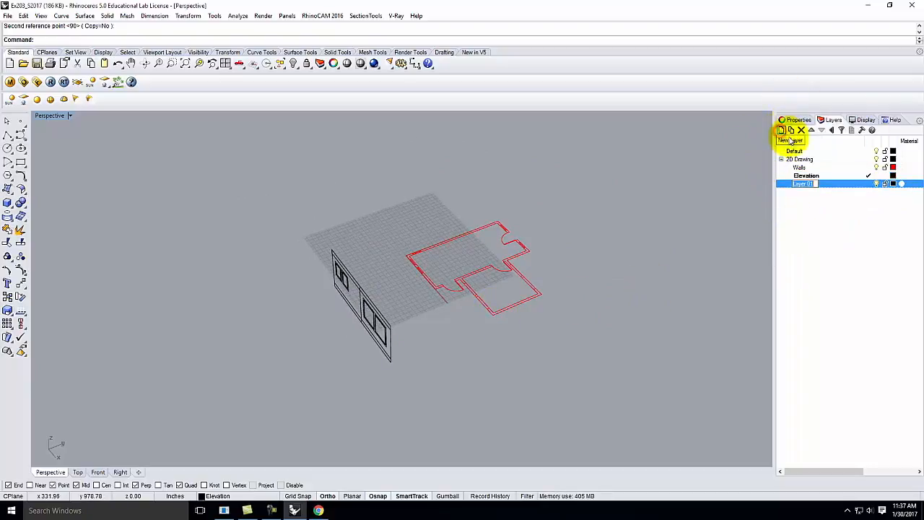
{"action": "type", "text": "3D Model"}
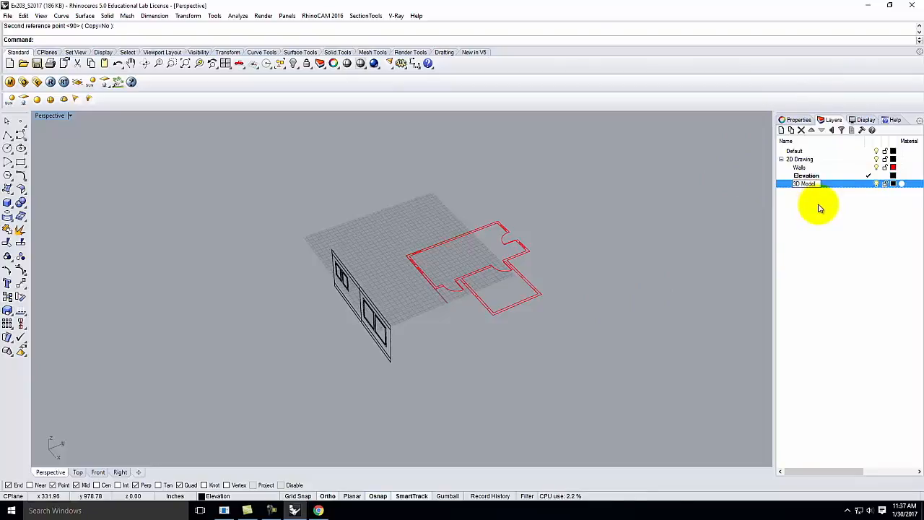
{"action": "left_click", "coordinate": [818, 208]}
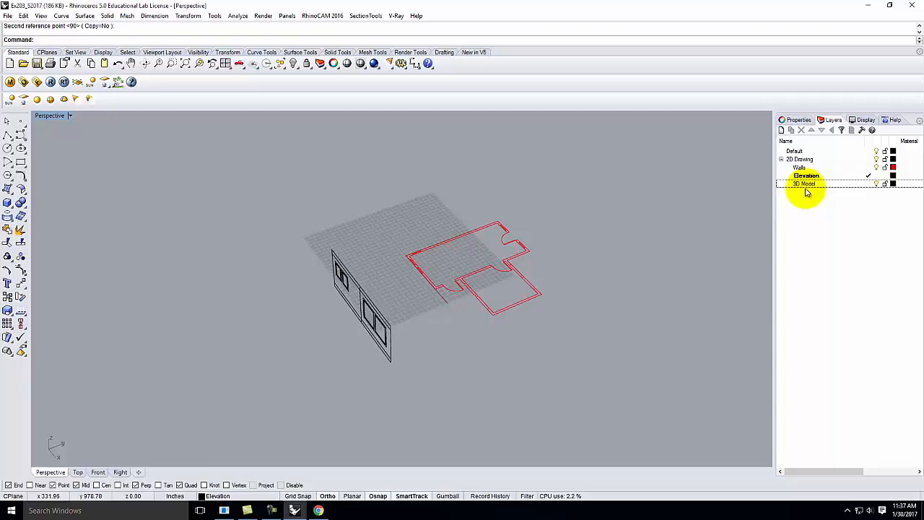
{"action": "left_click", "coordinate": [805, 186]}
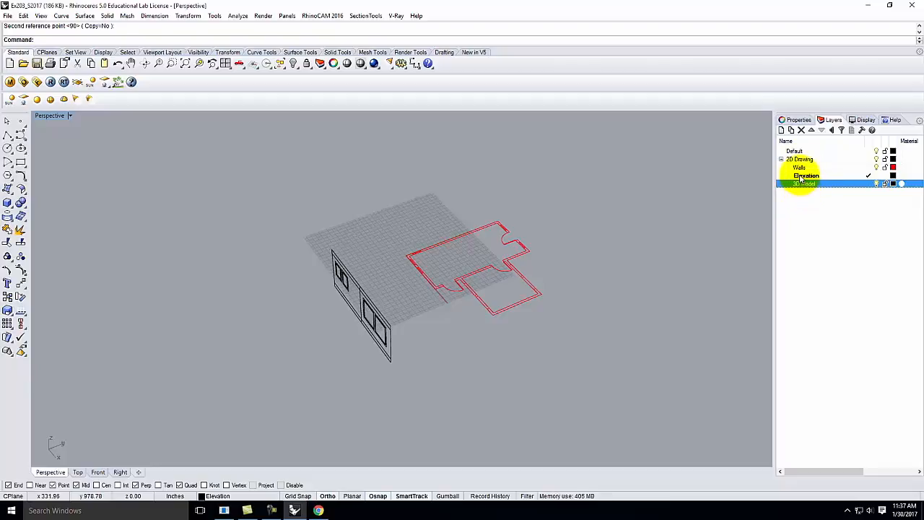
{"action": "left_click", "coordinate": [831, 130]}
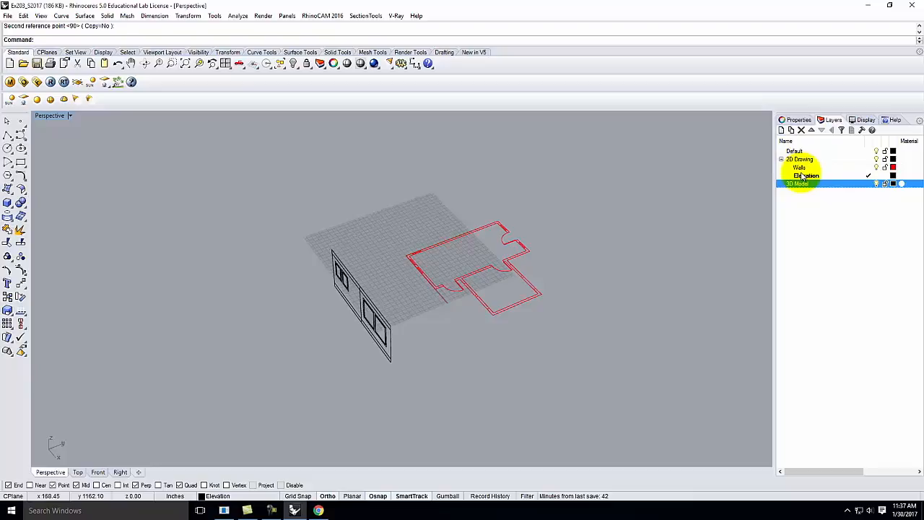
{"action": "left_click", "coordinate": [815, 212]}
{"action": "left_click", "coordinate": [797, 186]}
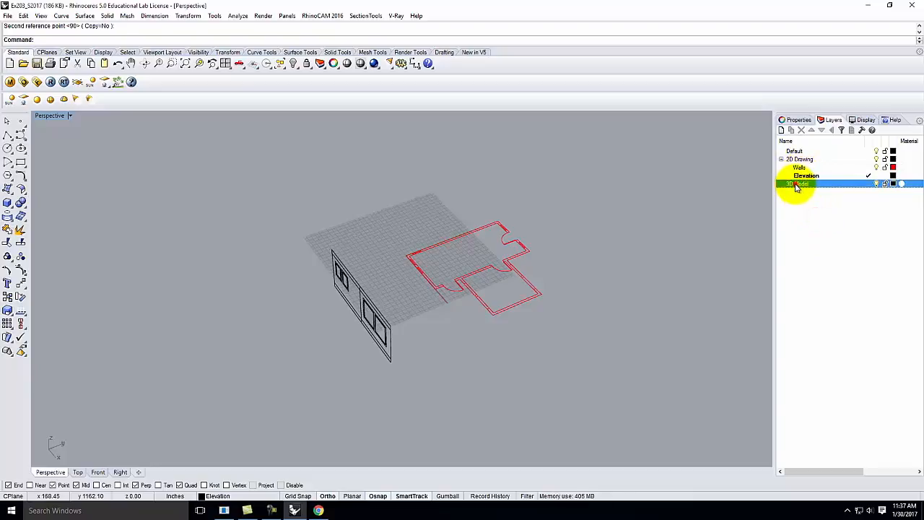
{"action": "left_click", "coordinate": [791, 130]}
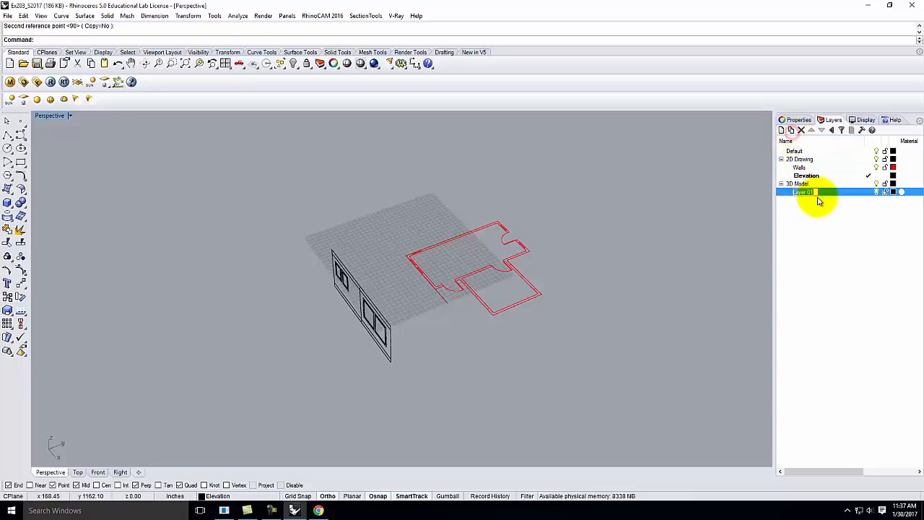
{"action": "type", "text": "Wal"}
{"action": "left_click", "coordinate": [832, 215]}
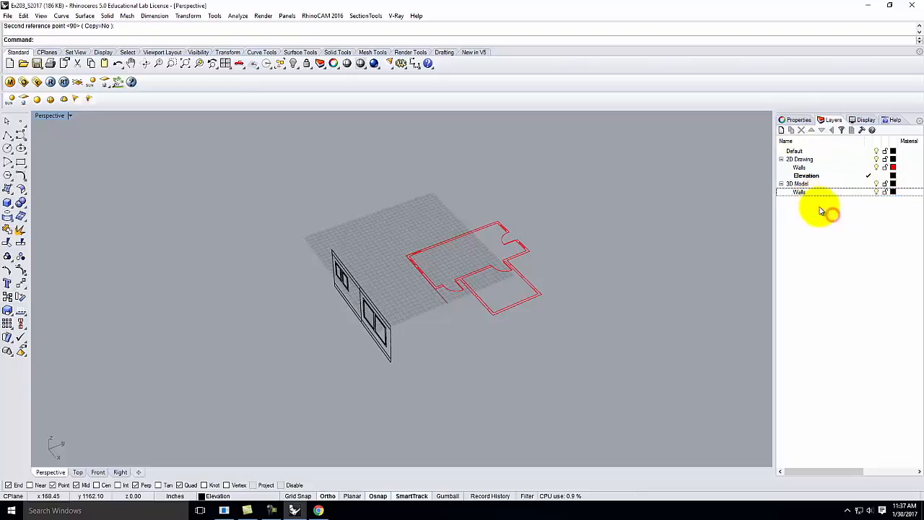
{"action": "left_click", "coordinate": [799, 166]}
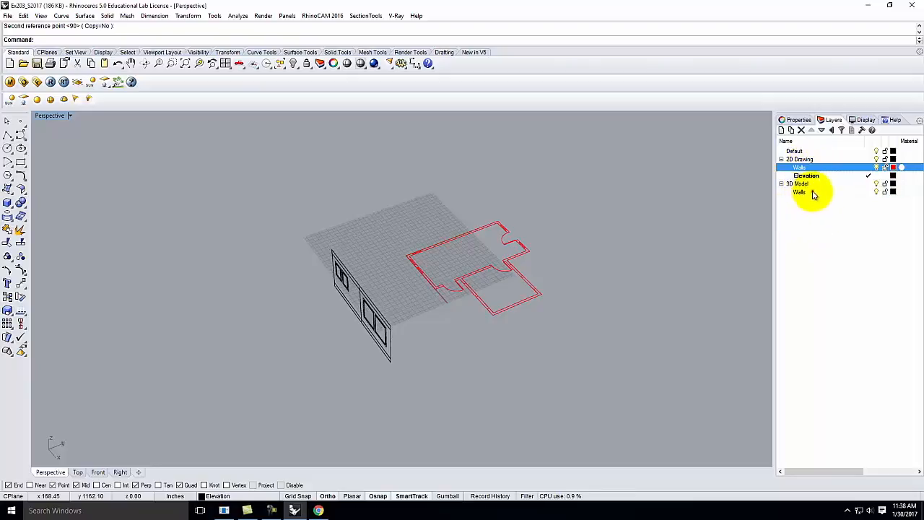
{"action": "left_click", "coordinate": [813, 193]}
{"action": "left_click", "coordinate": [869, 192]}
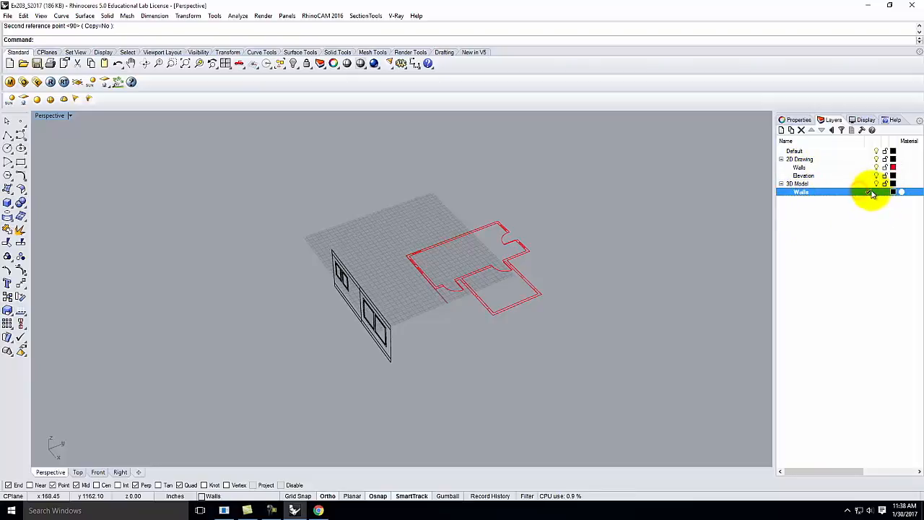
{"action": "left_click", "coordinate": [801, 160]}
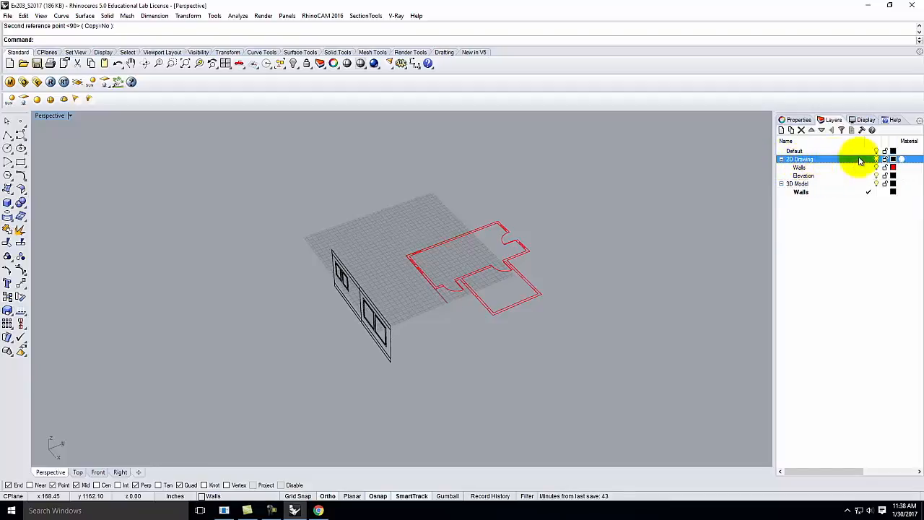
{"action": "left_click", "coordinate": [876, 160]}
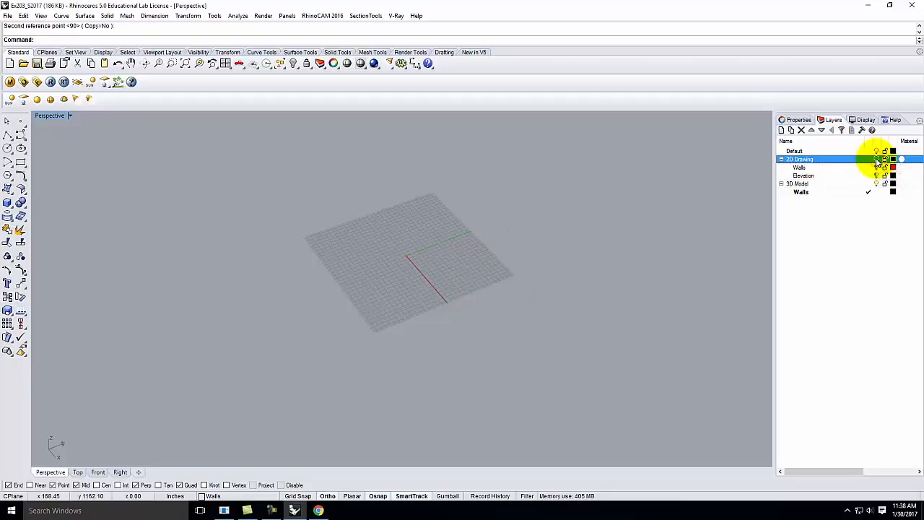
{"action": "left_click", "coordinate": [876, 160]}
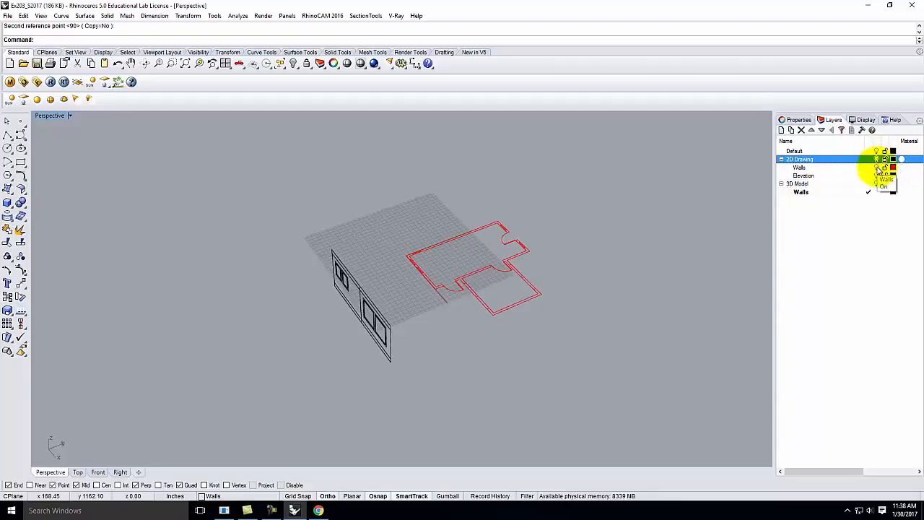
{"action": "left_click", "coordinate": [876, 168]}
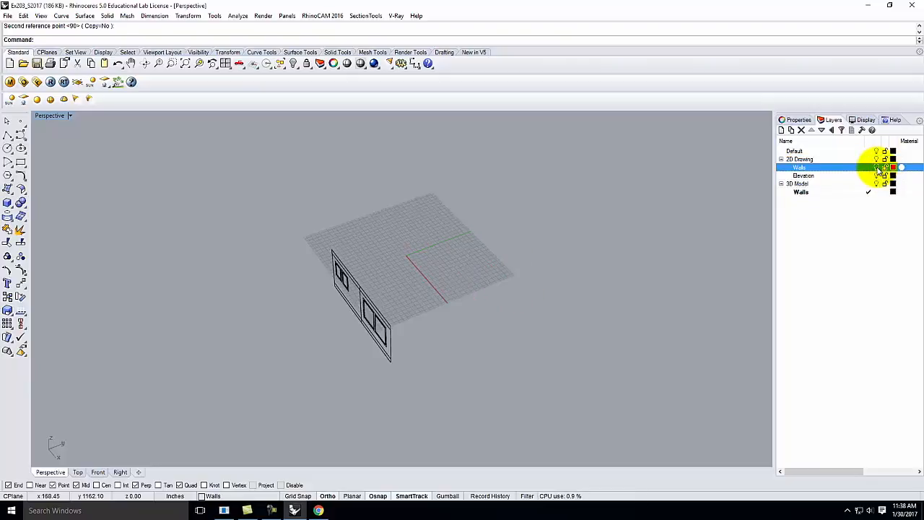
{"action": "left_click", "coordinate": [875, 168]}
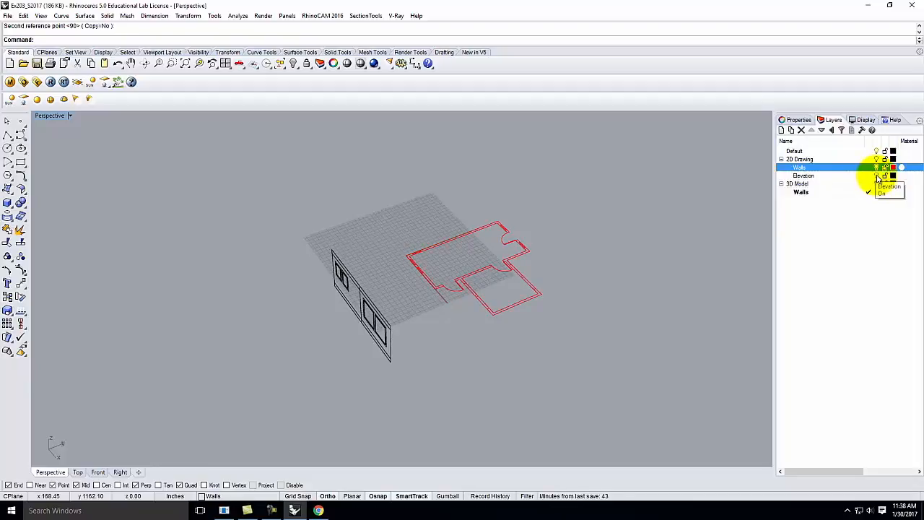
{"action": "left_click", "coordinate": [876, 177]}
{"action": "left_click", "coordinate": [877, 176]}
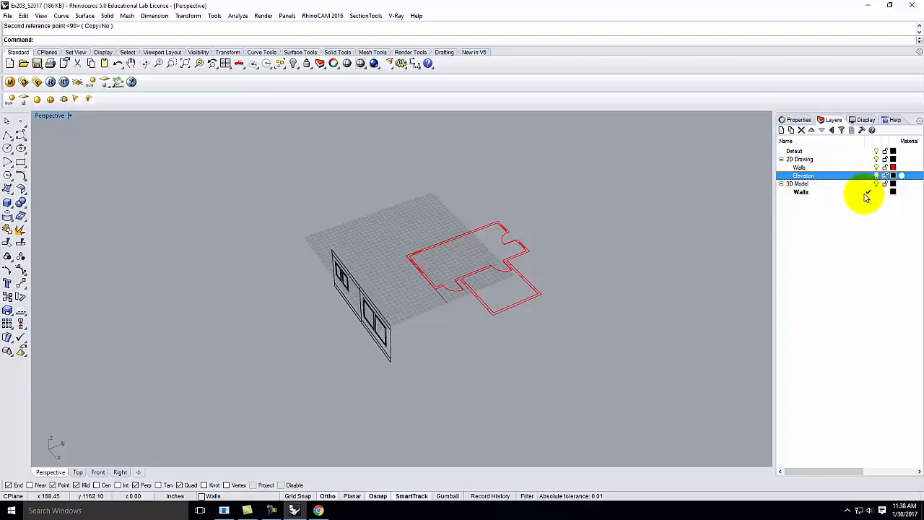
Step: Select the left room's wall outline and explode it into segments
{"action": "right_click_drag", "start_coordinate": [422, 228], "coordinate": [464, 273]}
{"action": "scroll", "coordinate": [496, 189], "scroll_direction": "up", "scroll_amount": 6}
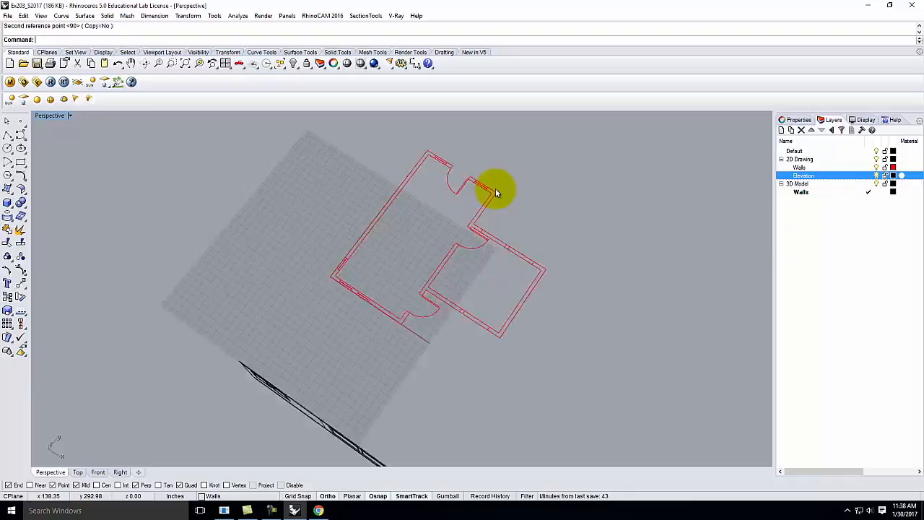
{"action": "left_click", "coordinate": [493, 210]}
{"action": "scroll", "coordinate": [492, 210], "scroll_direction": "down", "scroll_amount": 5}
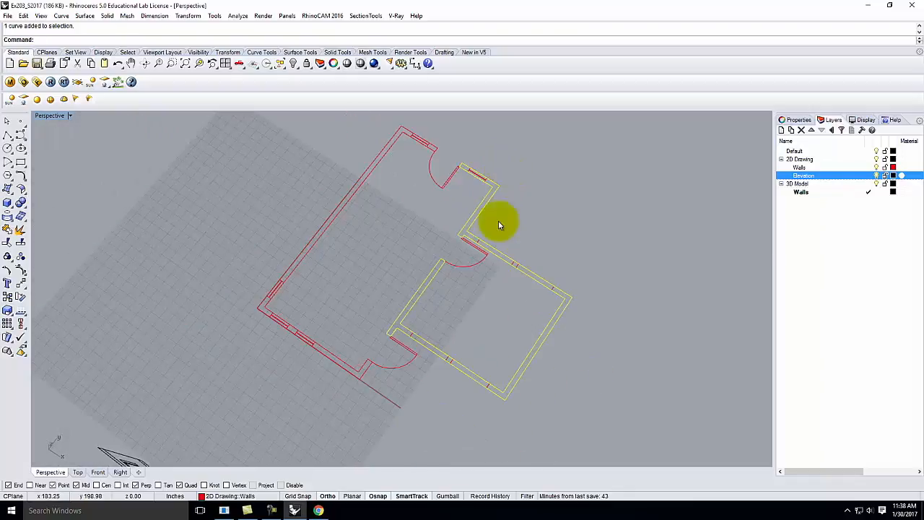
{"action": "scroll", "coordinate": [416, 267], "scroll_direction": "up", "scroll_amount": 2}
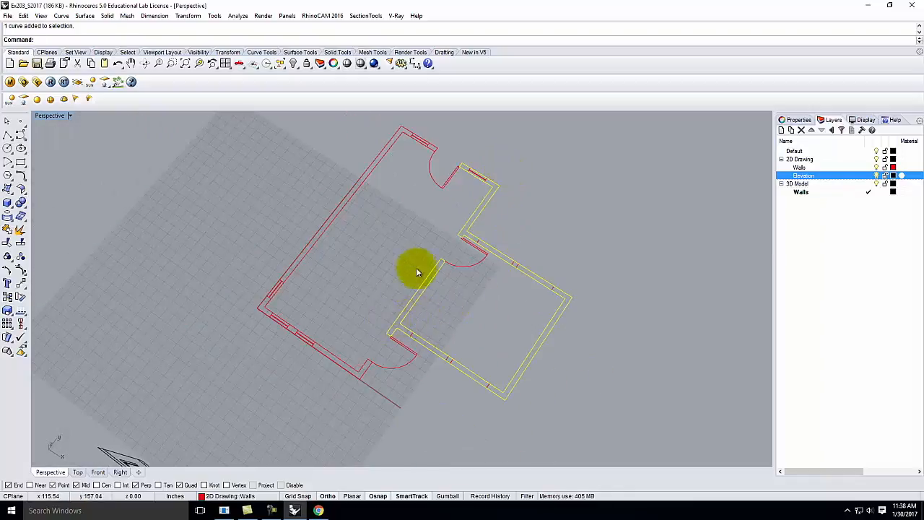
{"action": "left_click", "coordinate": [377, 154]}
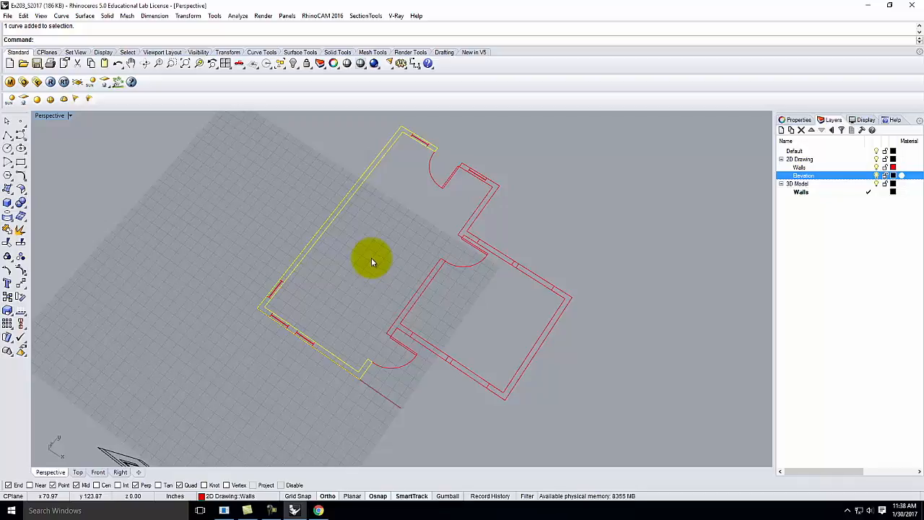
{"action": "left_click", "coordinate": [387, 210]}
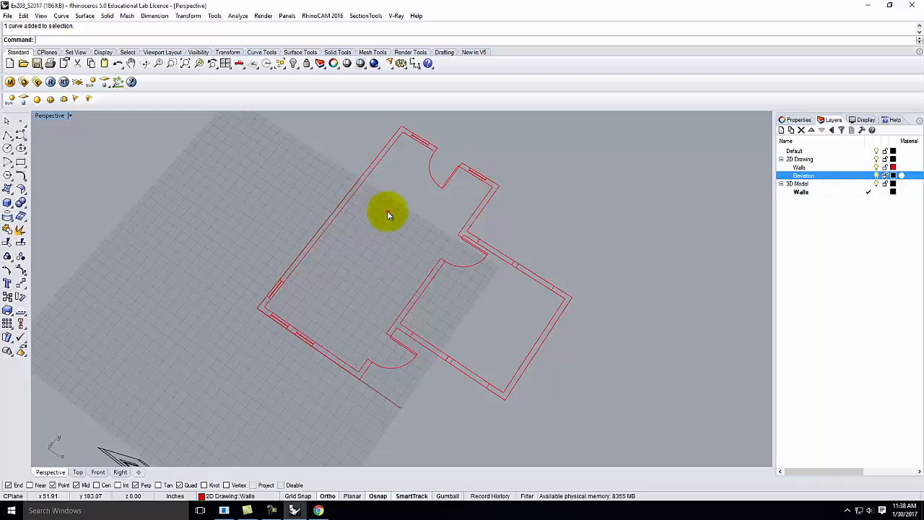
{"action": "left_click", "coordinate": [367, 179]}
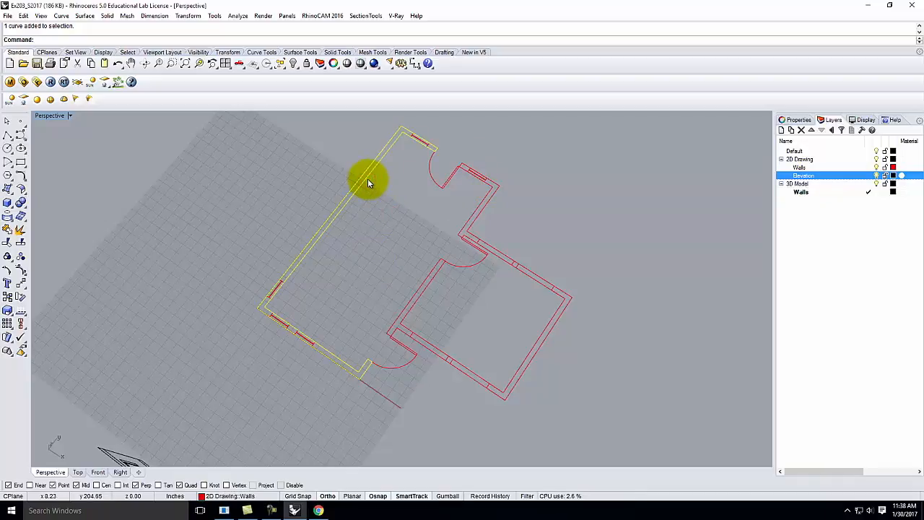
{"action": "type", "text": "explode"}
{"action": "key", "text": "Return"}
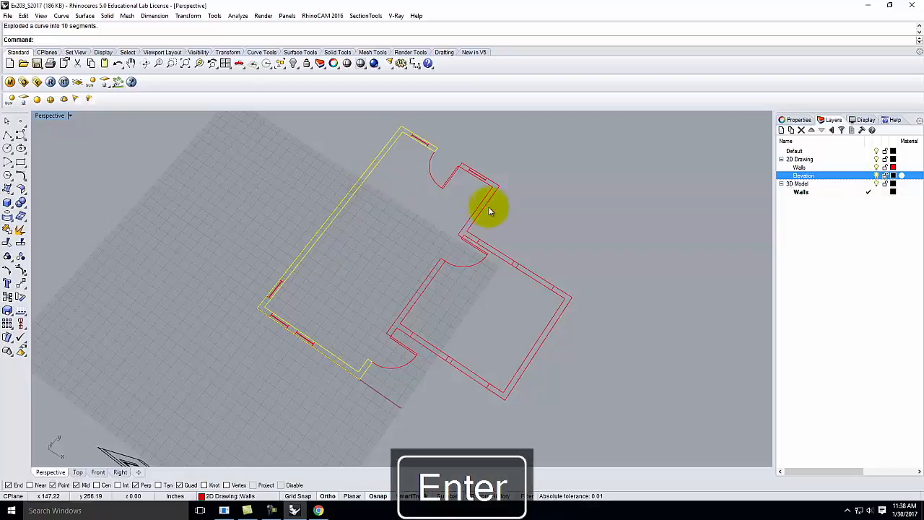
Step: Select all ten wall segments, including the overlapping door line, and join them
{"action": "left_click", "coordinate": [395, 231]}
{"action": "left_click", "coordinate": [358, 190]}
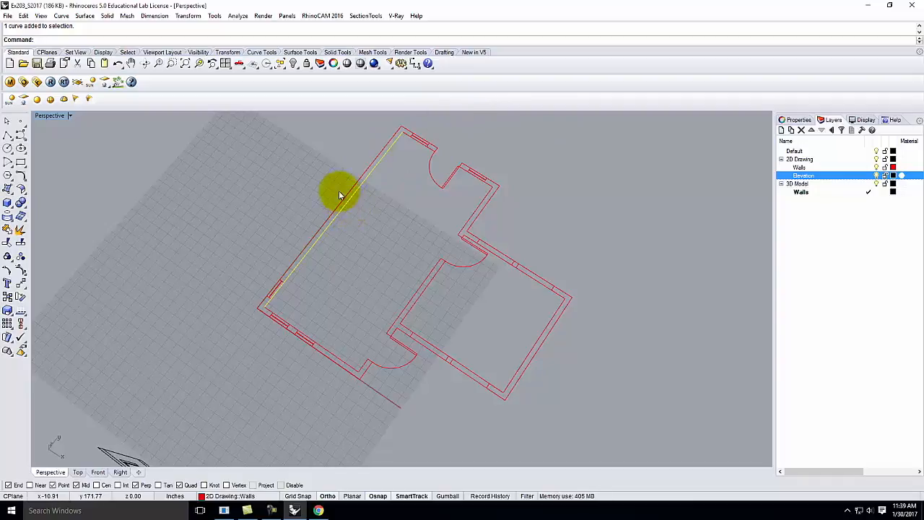
{"action": "left_click", "coordinate": [343, 194], "text": "shift"}
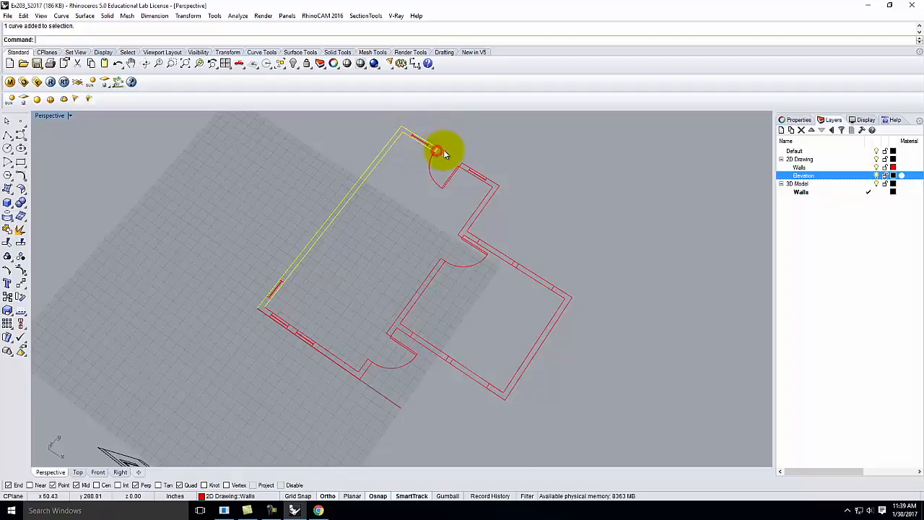
{"action": "left_click", "coordinate": [270, 312], "text": "shift"}
{"action": "left_click", "coordinate": [362, 366], "text": "shift"}
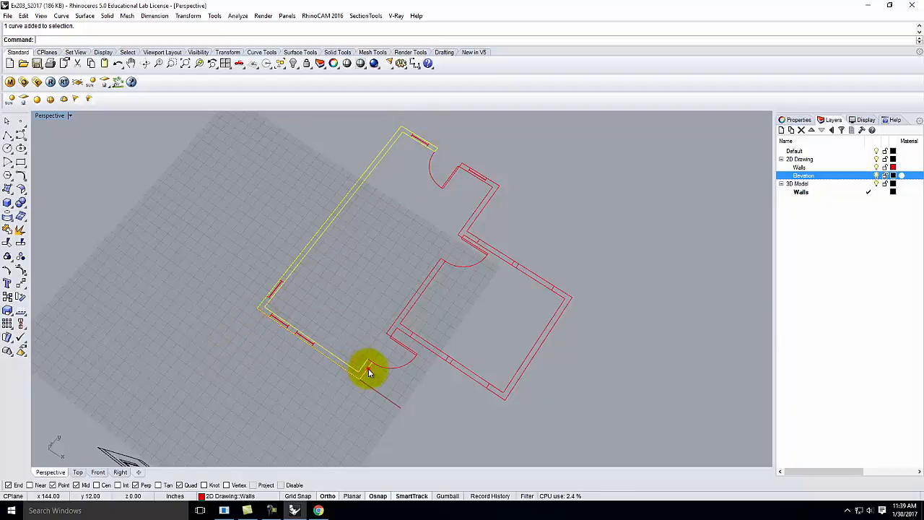
{"action": "left_click", "coordinate": [384, 370], "text": "shift"}
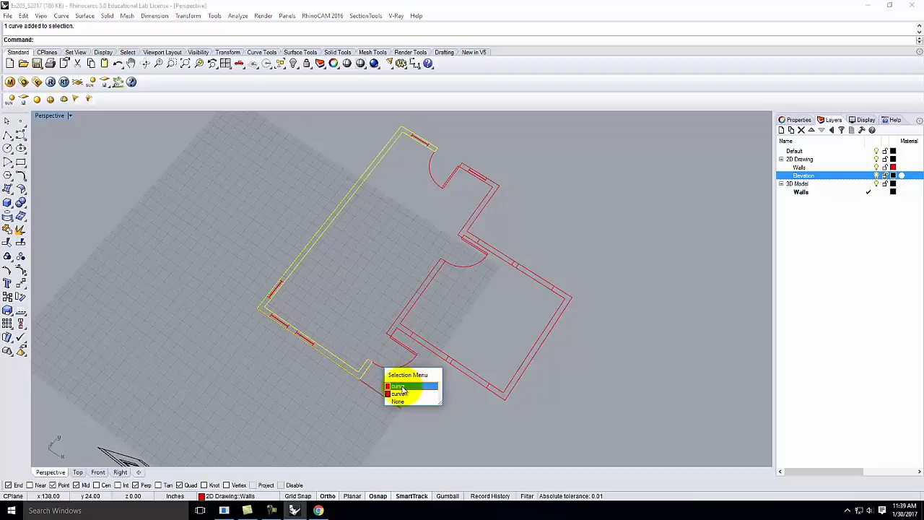
{"action": "left_click", "coordinate": [402, 388]}
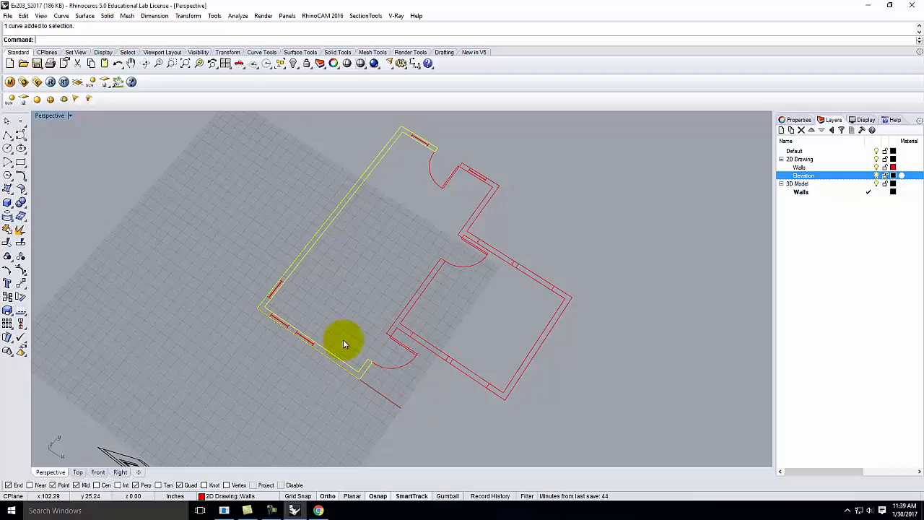
{"action": "key", "text": "Return"}
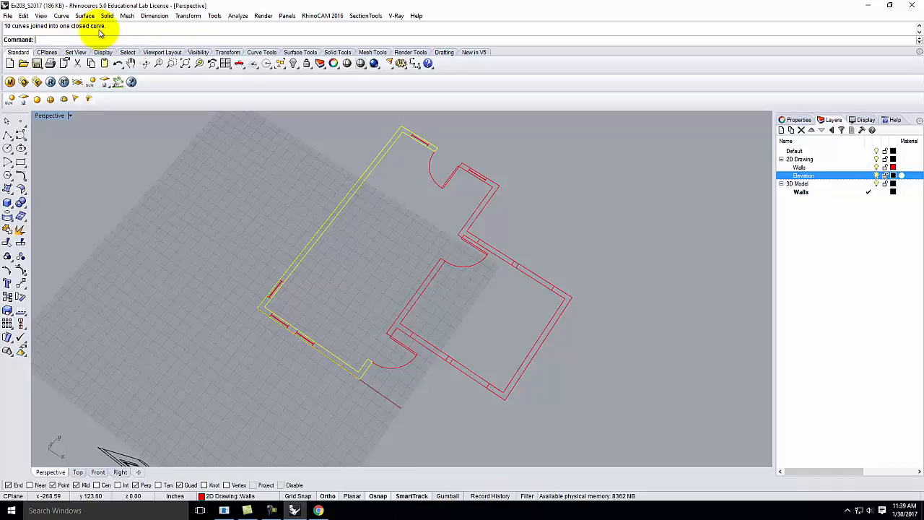
Step: Check the right room's outline, clear the selection, and orbit to a lower angle
{"action": "left_click", "coordinate": [272, 208]}
{"action": "left_click", "coordinate": [433, 280]}
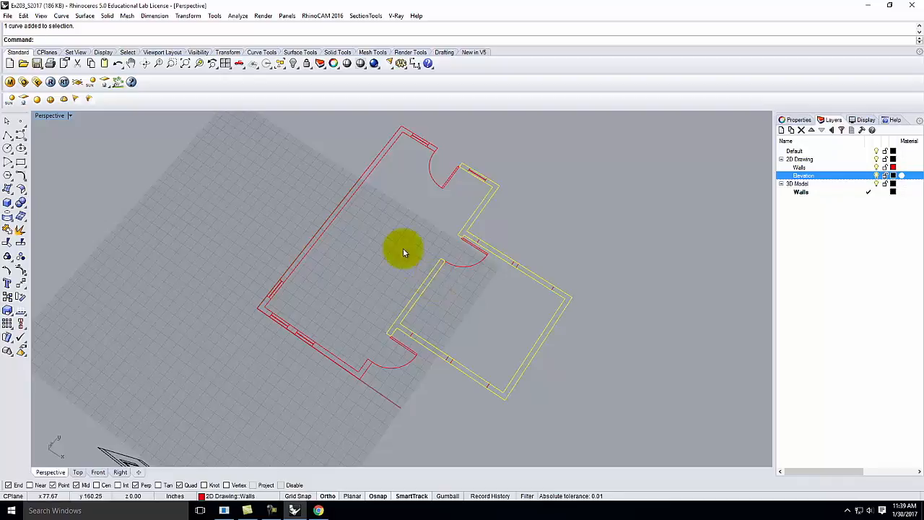
{"action": "left_click", "coordinate": [381, 239]}
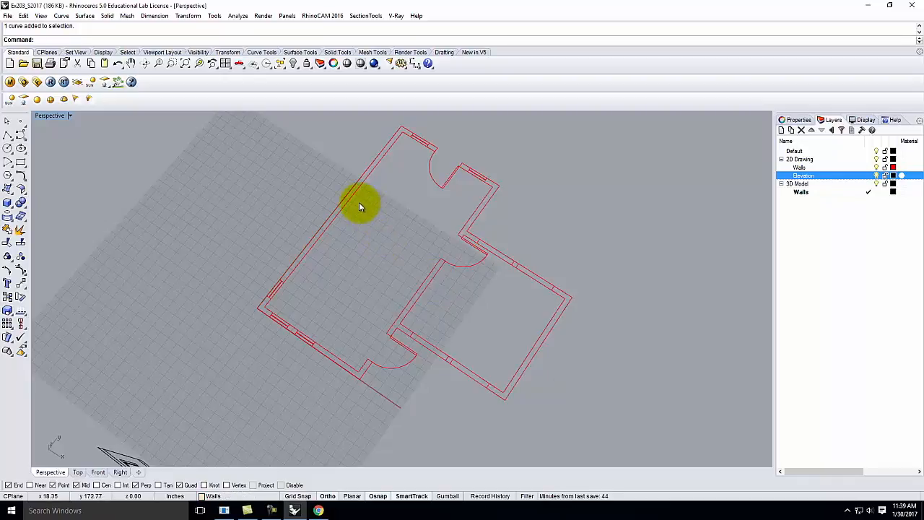
{"action": "right_click_drag", "start_coordinate": [345, 266], "coordinate": [357, 224]}
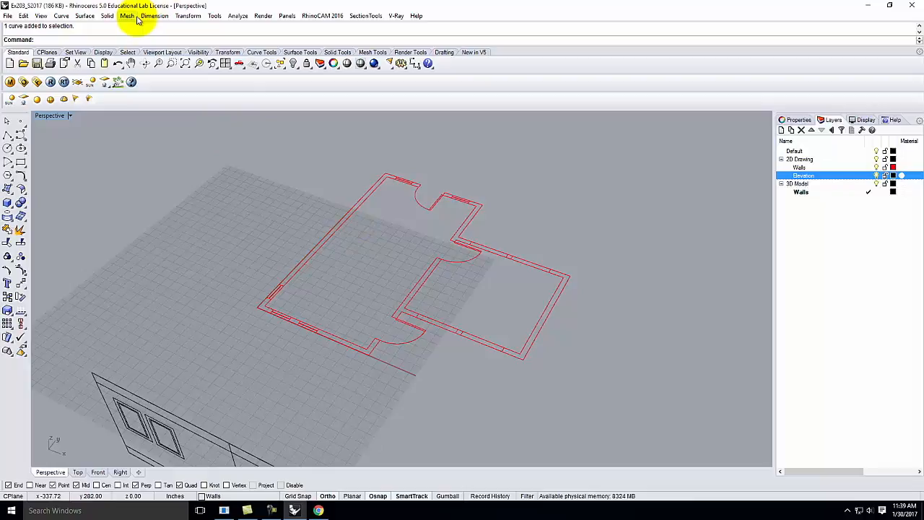
Step: Extrude the left room's outline straight up as a capped solid to the elevation's height
{"action": "left_click", "coordinate": [85, 16]}
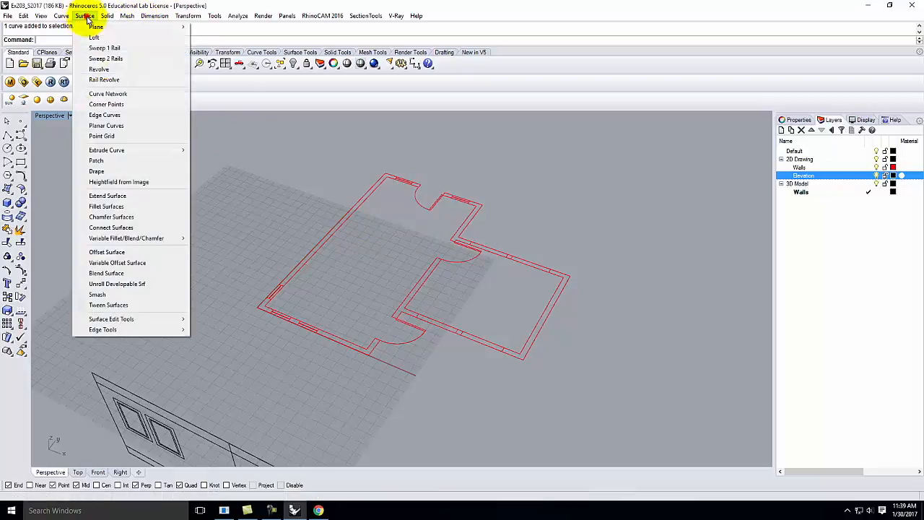
{"action": "mouse_move", "coordinate": [111, 153]}
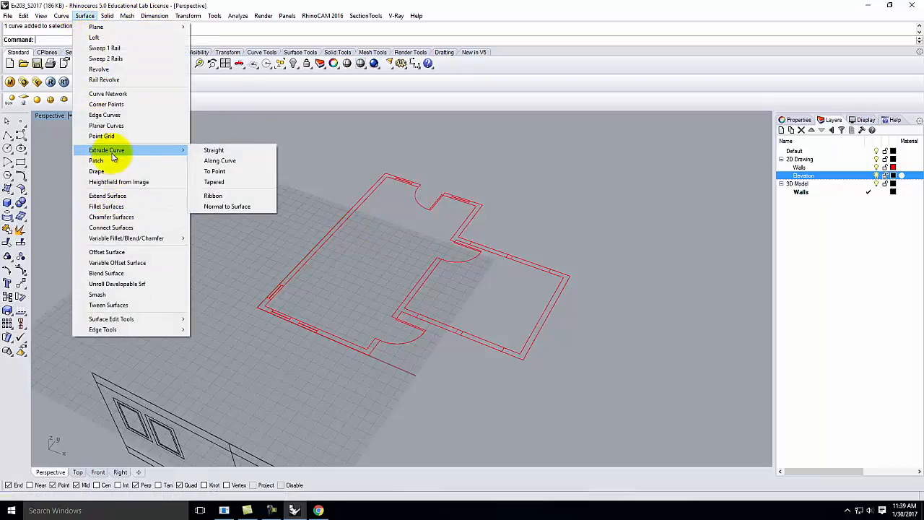
{"action": "left_click", "coordinate": [224, 151]}
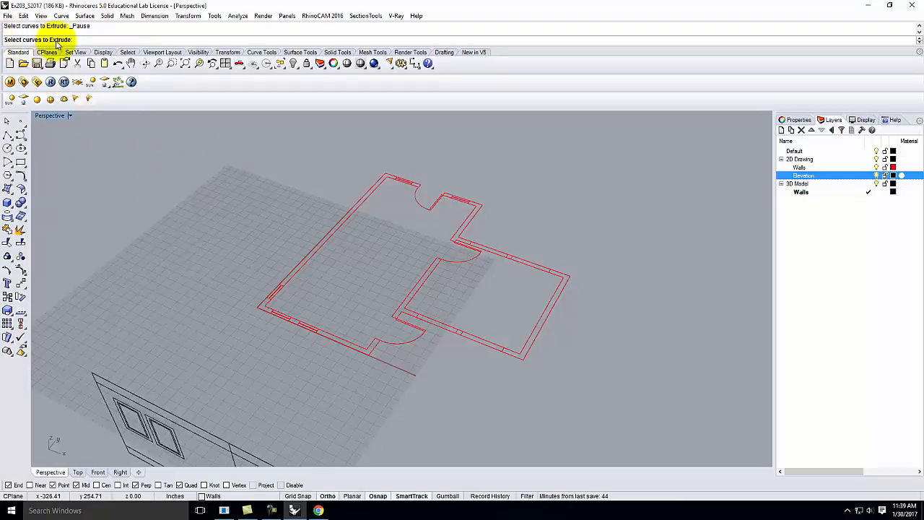
{"action": "left_click", "coordinate": [337, 231]}
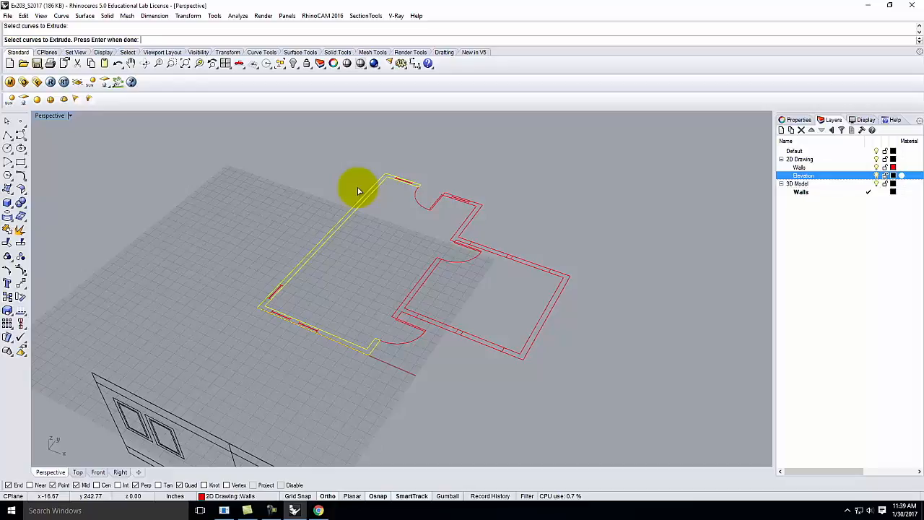
{"action": "key", "text": "Return"}
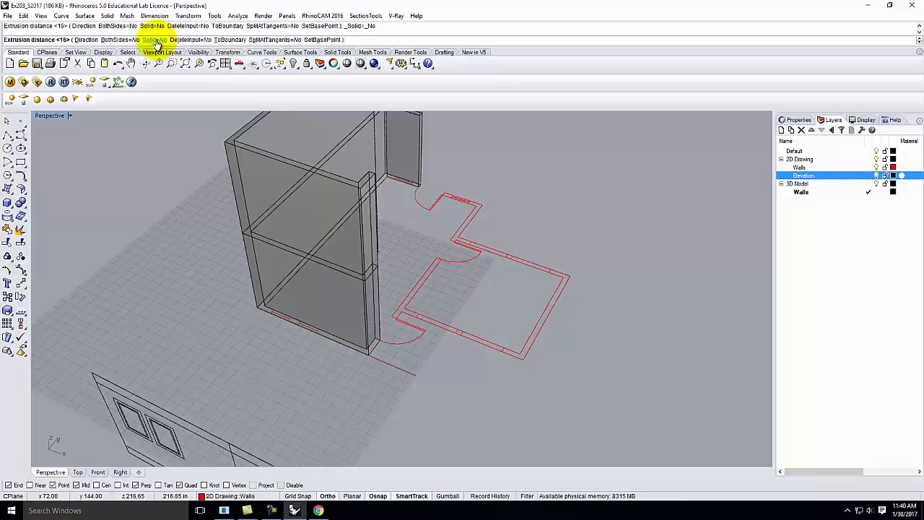
{"action": "left_click", "coordinate": [155, 40]}
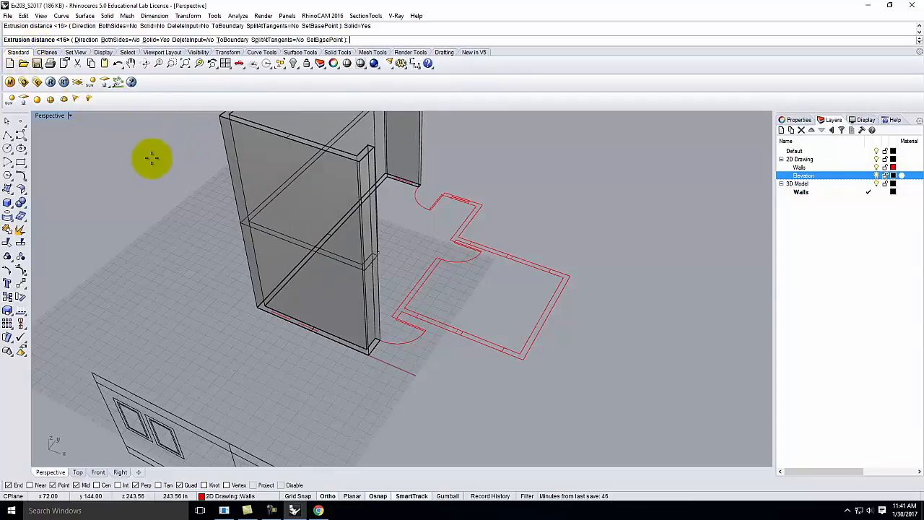
{"action": "scroll", "coordinate": [252, 209], "scroll_direction": "down", "scroll_amount": 2}
{"action": "scroll", "coordinate": [239, 231], "scroll_direction": "down", "scroll_amount": 3}
{"action": "scroll", "coordinate": [186, 277], "scroll_direction": "up", "scroll_amount": 3}
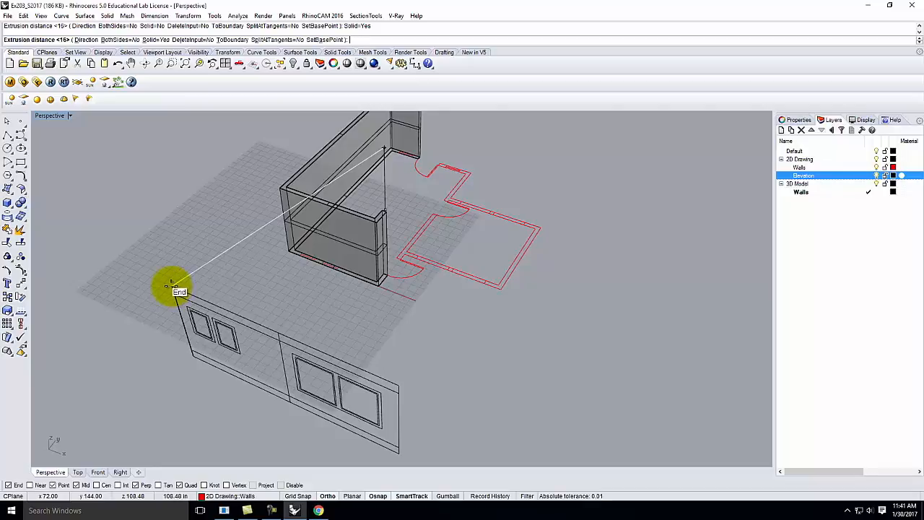
{"action": "left_click", "coordinate": [175, 288]}
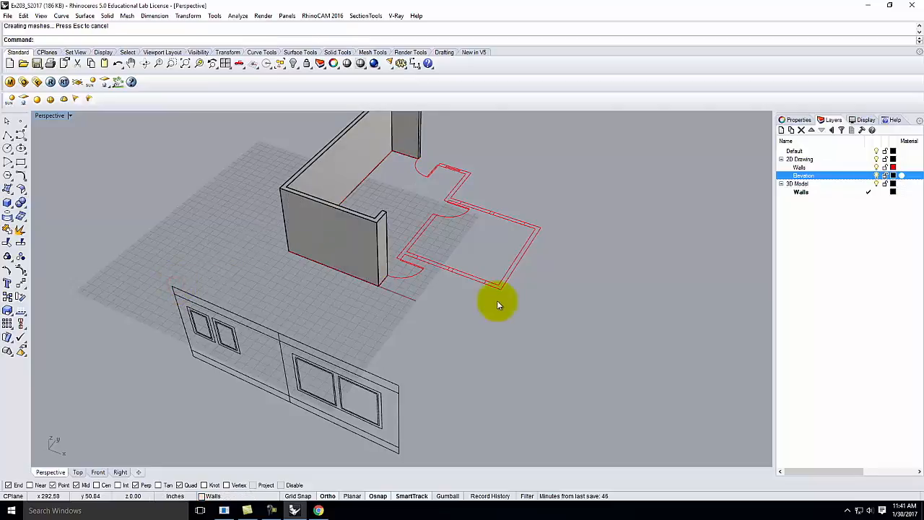
{"action": "scroll", "coordinate": [331, 249], "scroll_direction": "down", "scroll_amount": 4}
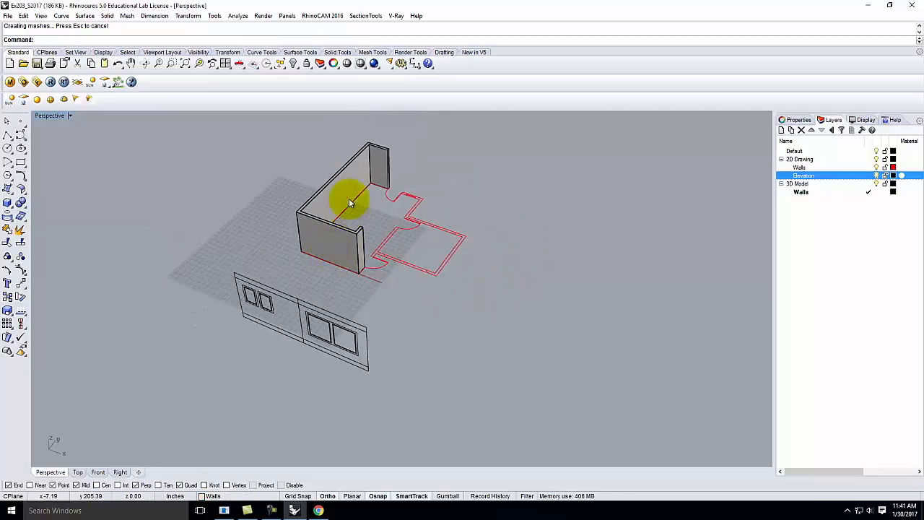
{"action": "scroll", "coordinate": [369, 150], "scroll_direction": "up", "scroll_amount": 8}
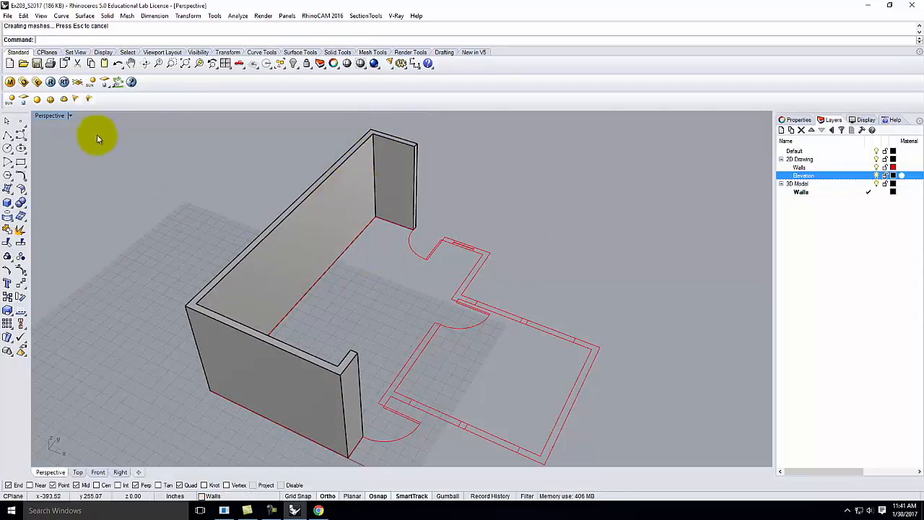
{"action": "left_click", "coordinate": [69, 115]}
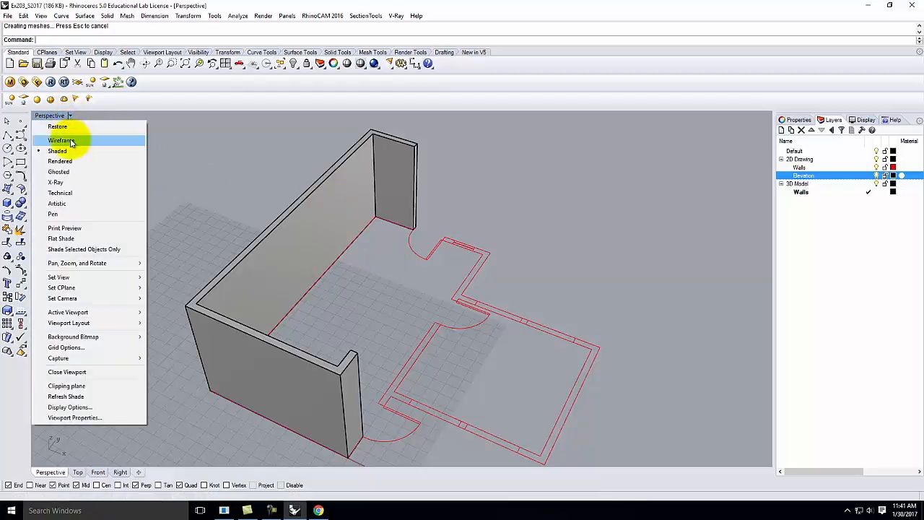
{"action": "left_click", "coordinate": [70, 142]}
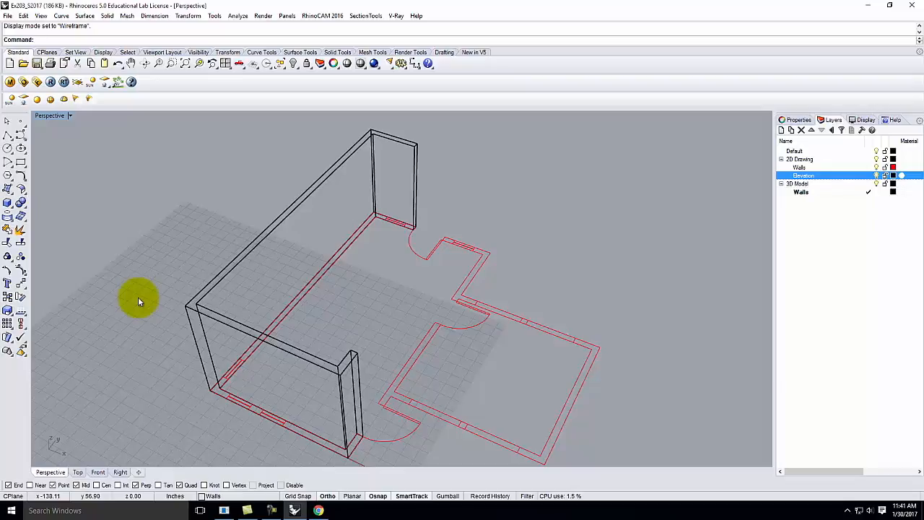
{"action": "left_click", "coordinate": [69, 116]}
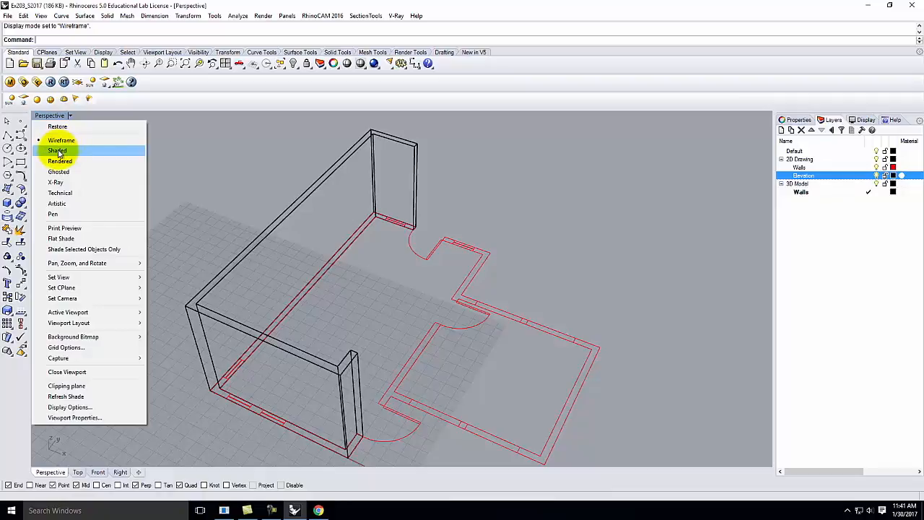
{"action": "left_click", "coordinate": [69, 151]}
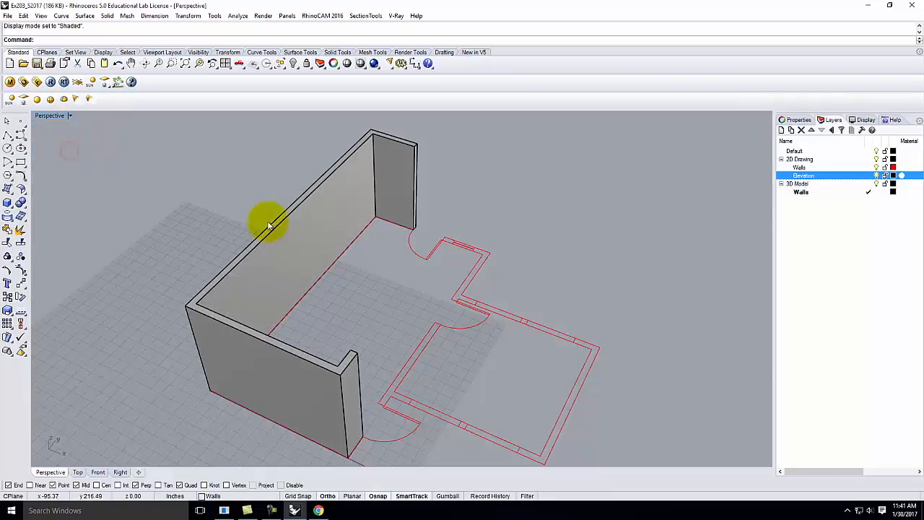
{"action": "left_click", "coordinate": [70, 116]}
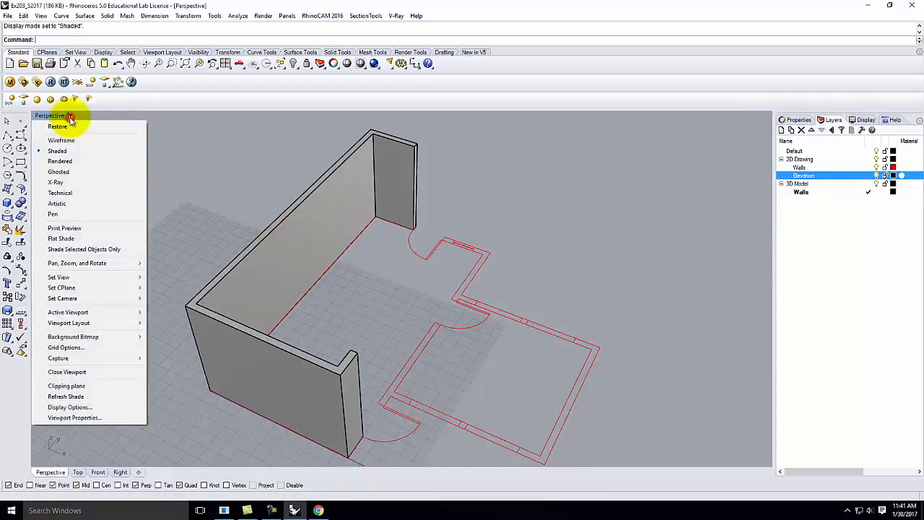
{"action": "left_click", "coordinate": [68, 163]}
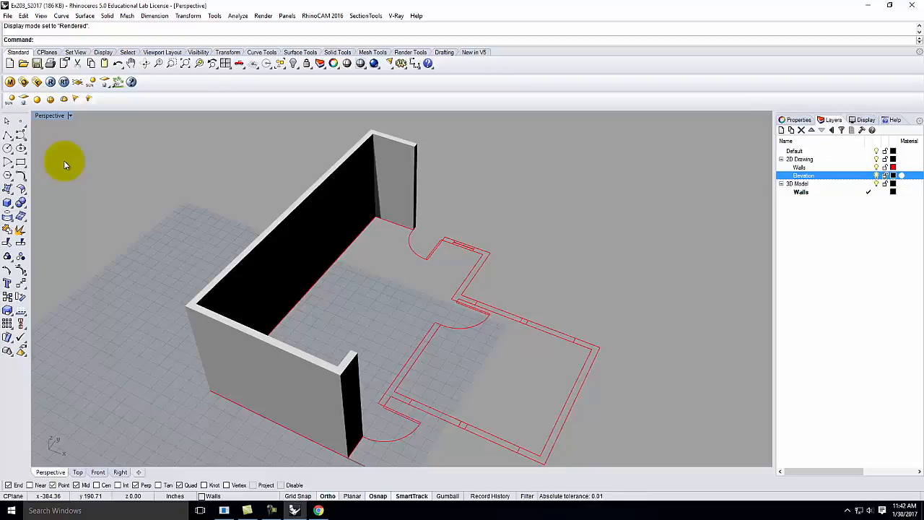
{"action": "left_click", "coordinate": [70, 116]}
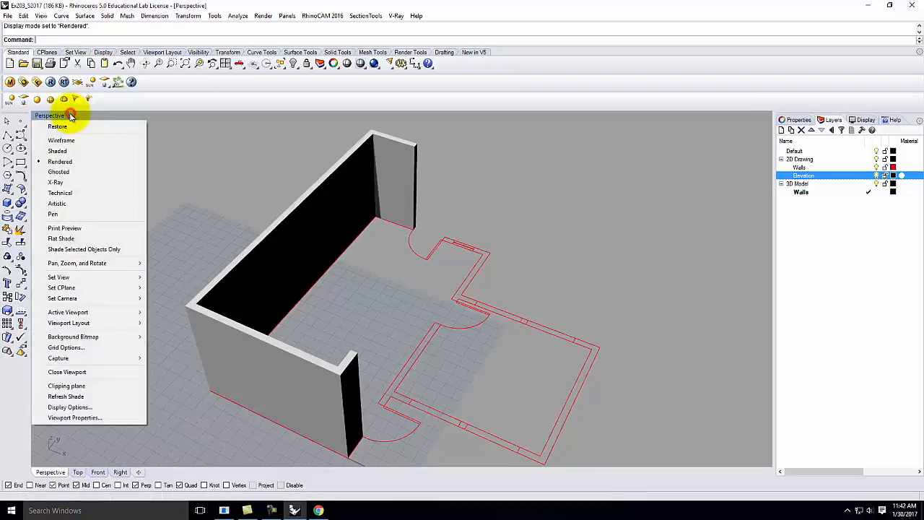
{"action": "left_click", "coordinate": [61, 151]}
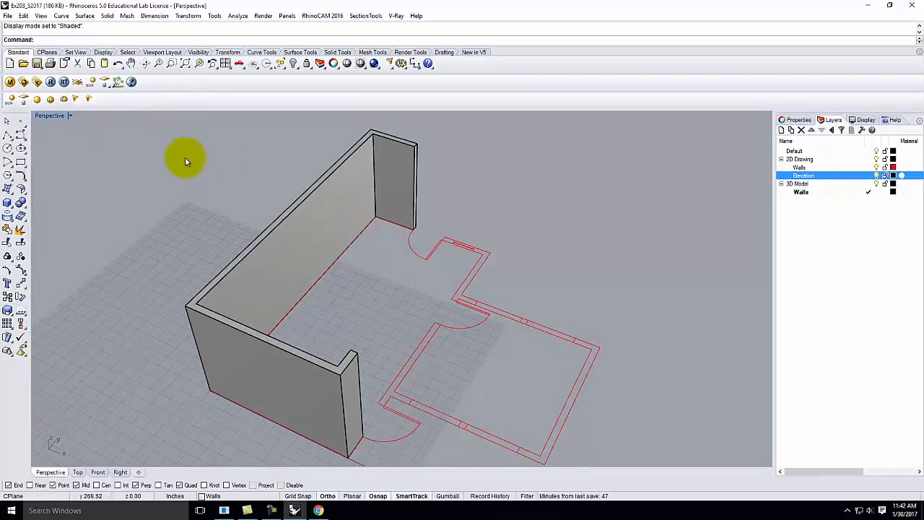
{"action": "left_click", "coordinate": [70, 116]}
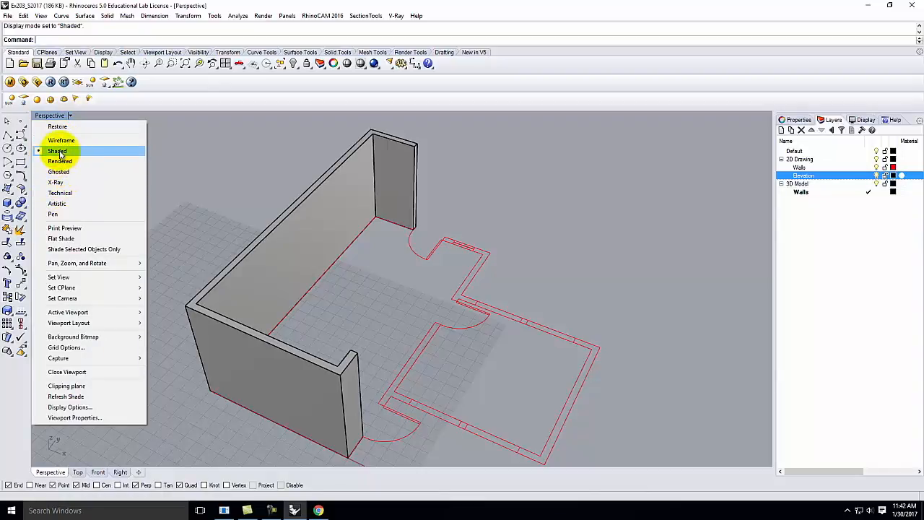
{"action": "left_click", "coordinate": [204, 152]}
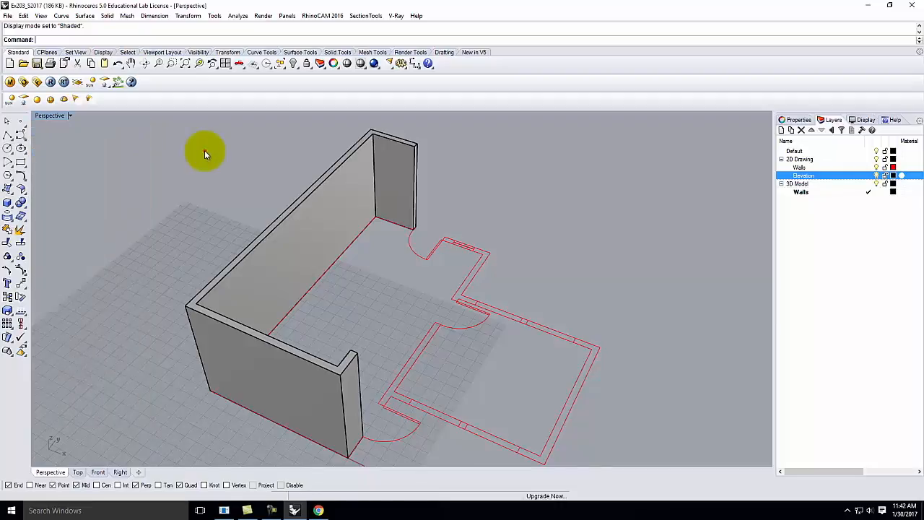
{"action": "left_click", "coordinate": [300, 207]}
Step: Pick the second room's floor-plan outline and start Extrude with 'Extru'
{"action": "left_click", "coordinate": [371, 264]}
{"action": "right_click_drag", "start_coordinate": [371, 264], "coordinate": [219, 355]}
{"action": "scroll", "coordinate": [227, 348], "scroll_direction": "up", "scroll_amount": 5}
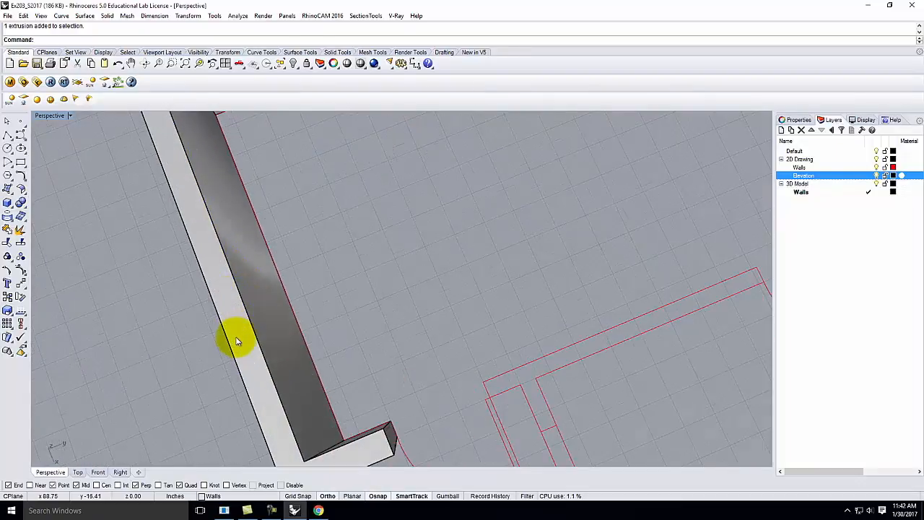
{"action": "scroll", "coordinate": [247, 258], "scroll_direction": "down", "scroll_amount": 2}
{"action": "right_click_drag", "start_coordinate": [247, 257], "coordinate": [423, 310]}
{"action": "right_click_drag", "start_coordinate": [351, 325], "coordinate": [430, 311]}
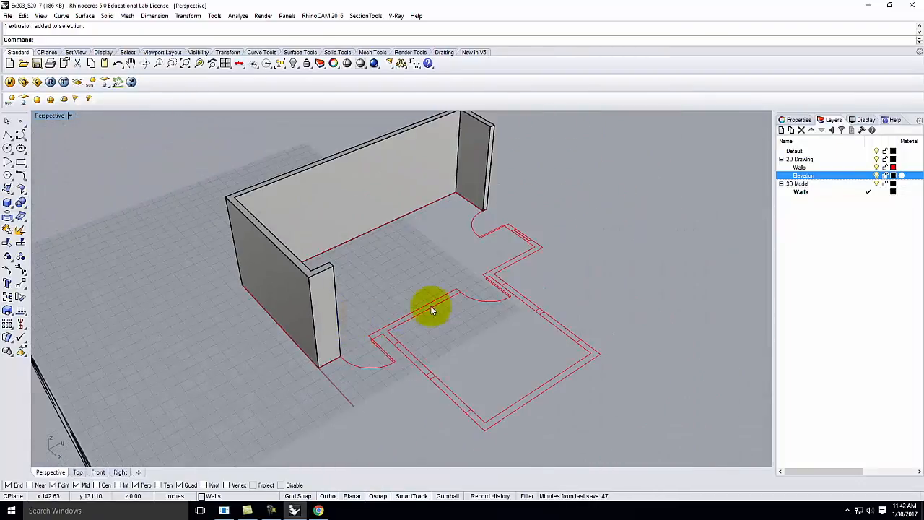
{"action": "left_click", "coordinate": [437, 307]}
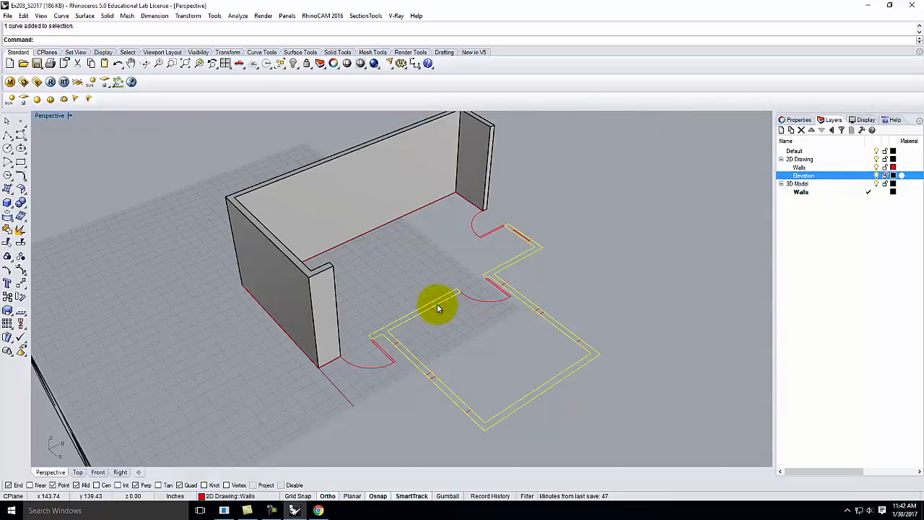
{"action": "type", "text": "Extru"}
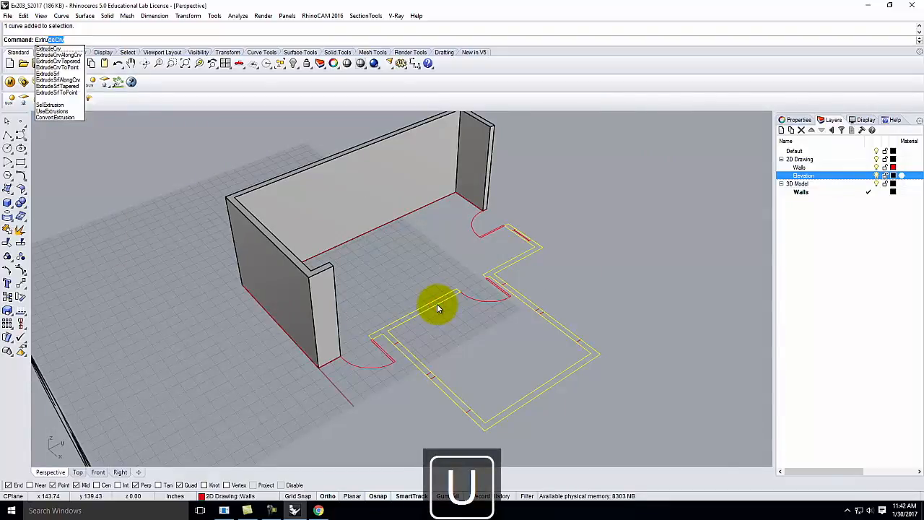
{"action": "key", "text": "Return"}
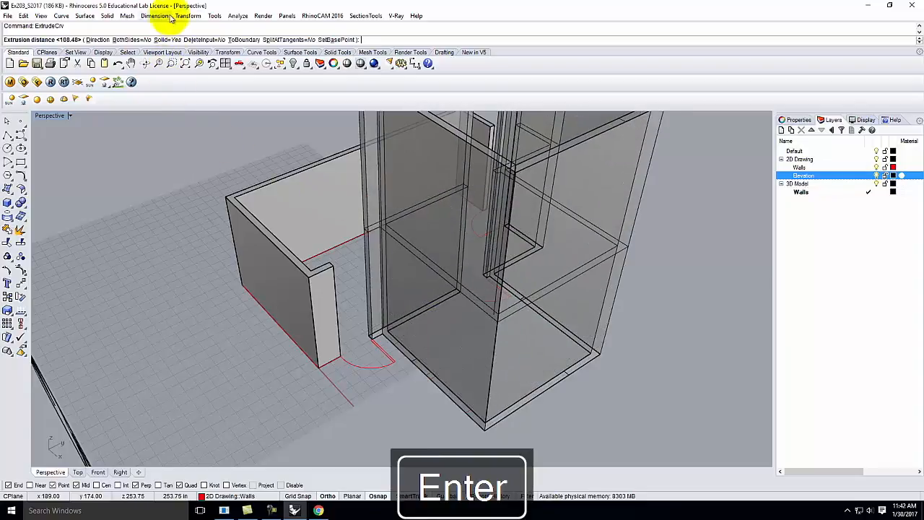
Step: Extrude it as an open surface to the wall height, inspect, then undo
{"action": "left_click", "coordinate": [165, 39]}
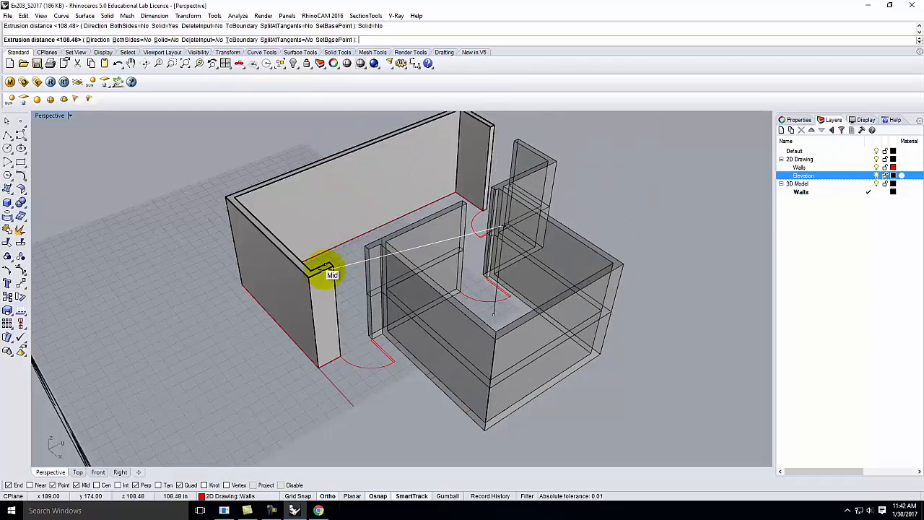
{"action": "left_click", "coordinate": [331, 267]}
{"action": "right_click_drag", "start_coordinate": [472, 252], "coordinate": [439, 320]}
{"action": "scroll", "coordinate": [383, 244], "scroll_direction": "up", "scroll_amount": 8}
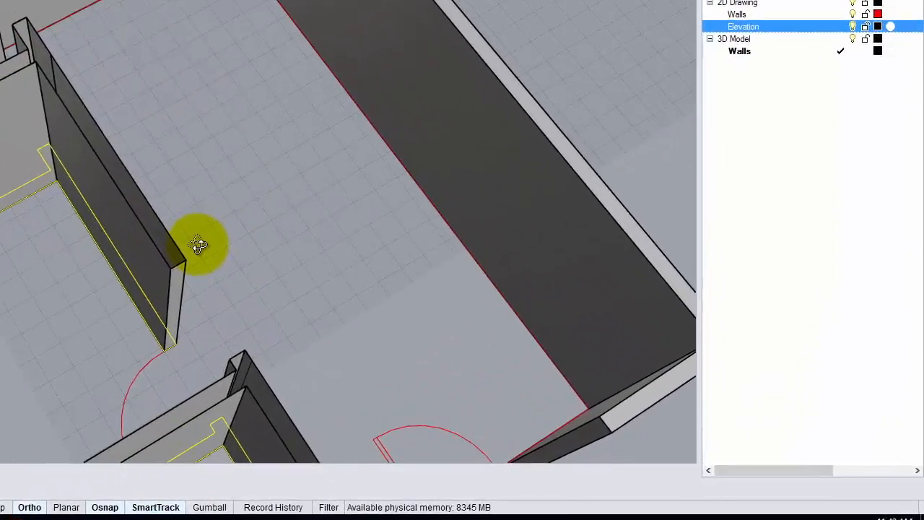
{"action": "right_click_drag", "start_coordinate": [197, 244], "coordinate": [405, 247]}
{"action": "right_click_drag", "start_coordinate": [123, 174], "coordinate": [198, 181]}
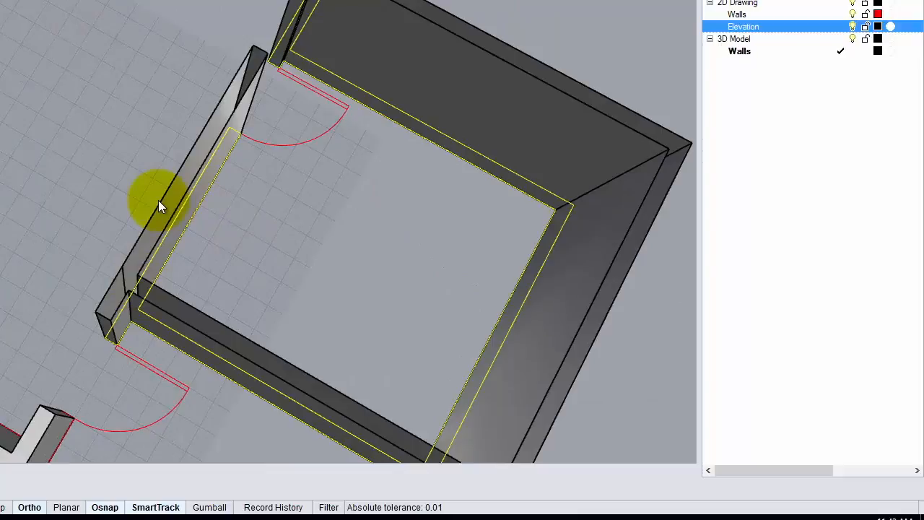
{"action": "key", "text": "ctrl+z"}
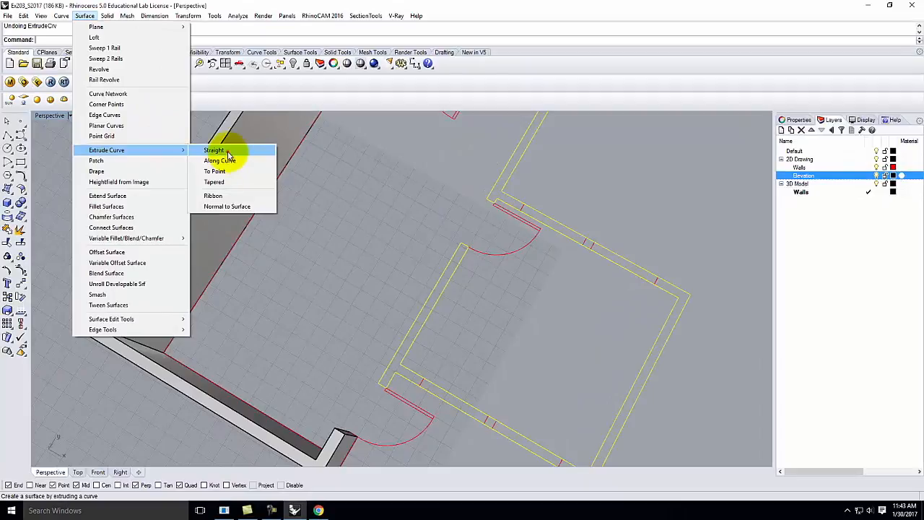
Step: Re-extrude the outline as a closed solid matching the existing wall height
{"action": "left_click", "coordinate": [227, 151]}
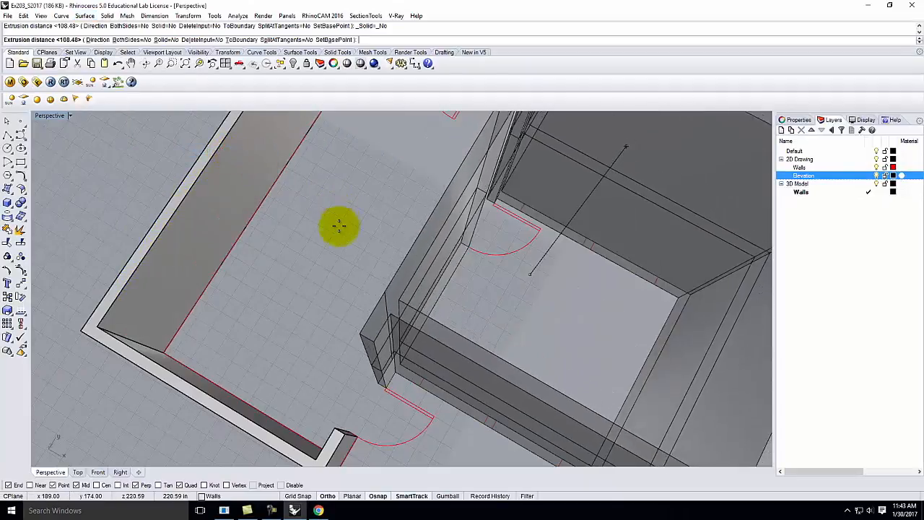
{"action": "left_click", "coordinate": [170, 42]}
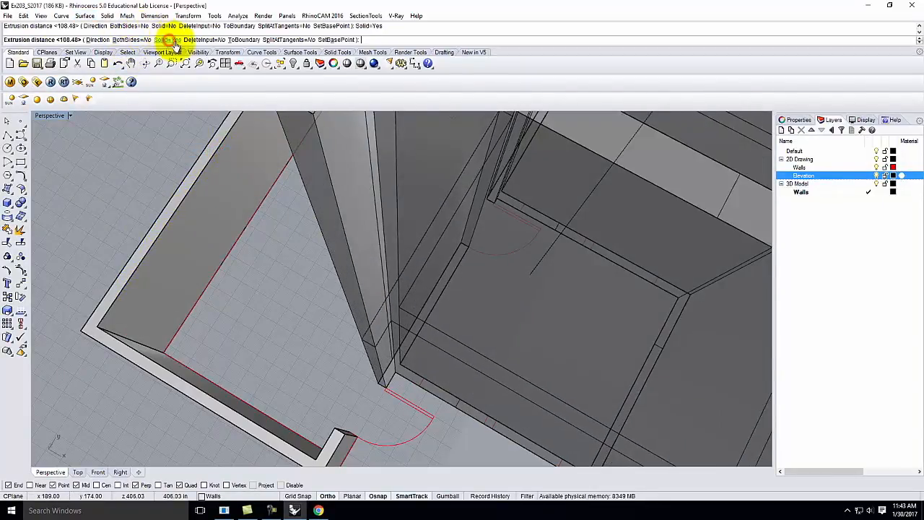
{"action": "scroll", "coordinate": [460, 220], "scroll_direction": "down", "scroll_amount": 7}
{"action": "right_click_drag", "start_coordinate": [491, 282], "coordinate": [282, 279]}
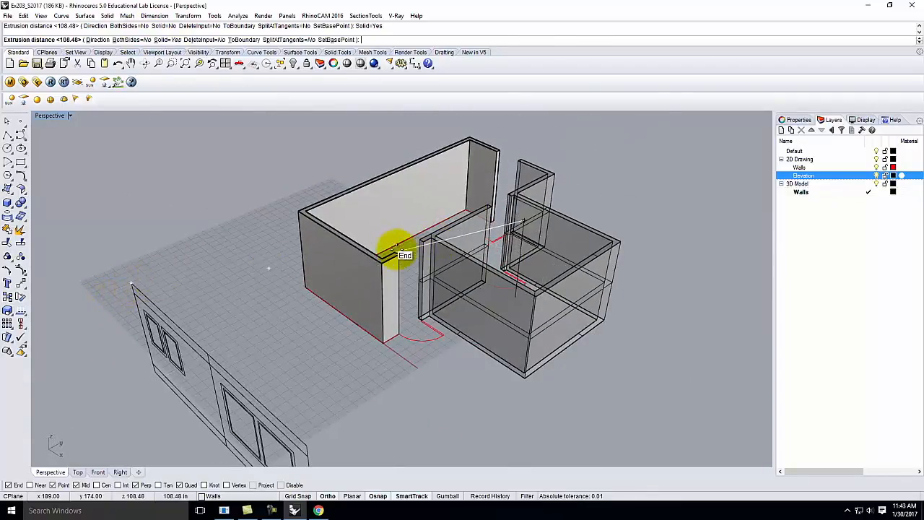
{"action": "left_click", "coordinate": [399, 251]}
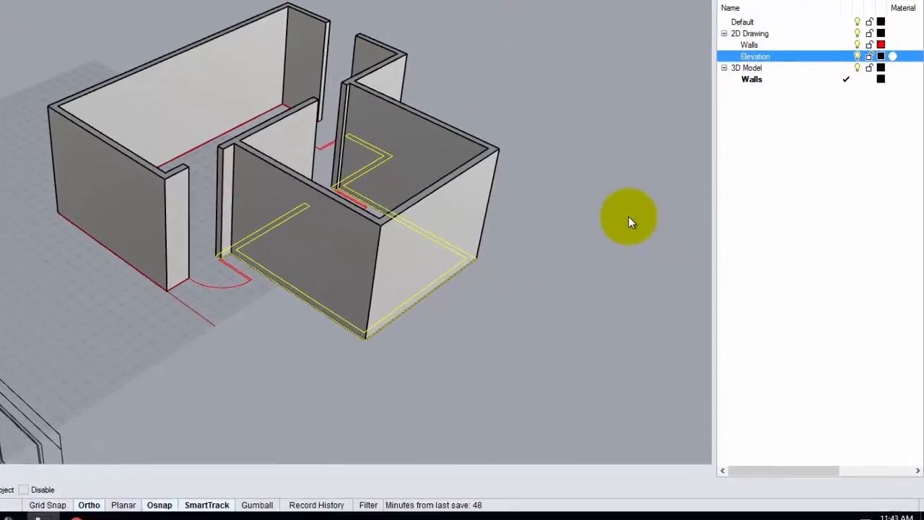
{"action": "left_click", "coordinate": [567, 245]}
{"action": "right_click_drag", "start_coordinate": [568, 180], "coordinate": [464, 156]}
{"action": "left_click", "coordinate": [237, 74]}
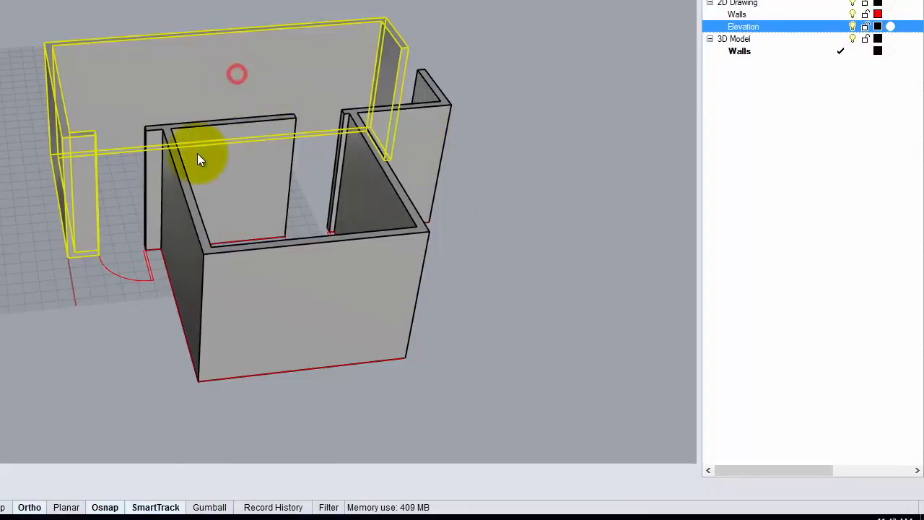
{"action": "left_click", "coordinate": [242, 195]}
{"action": "right_click_drag", "start_coordinate": [177, 253], "coordinate": [360, 254]}
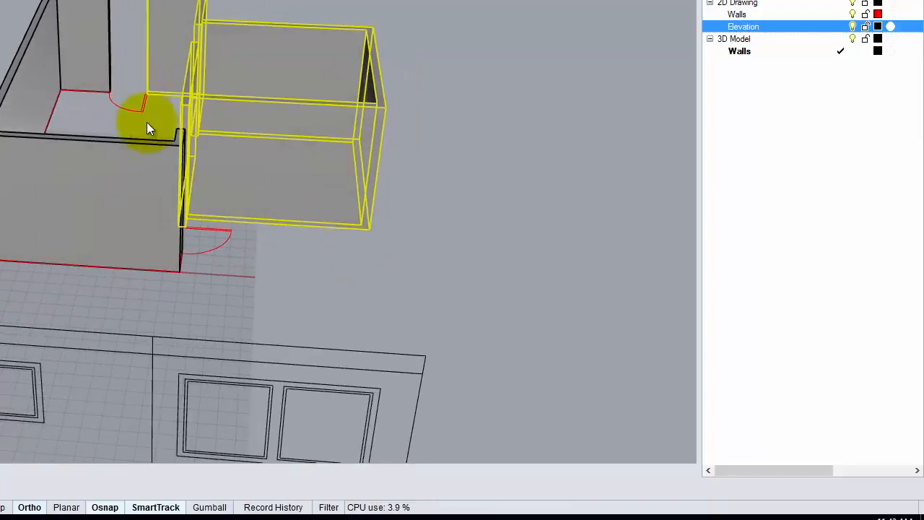
{"action": "left_click", "coordinate": [279, 259]}
{"action": "right_click_drag", "start_coordinate": [347, 235], "coordinate": [285, 226]}
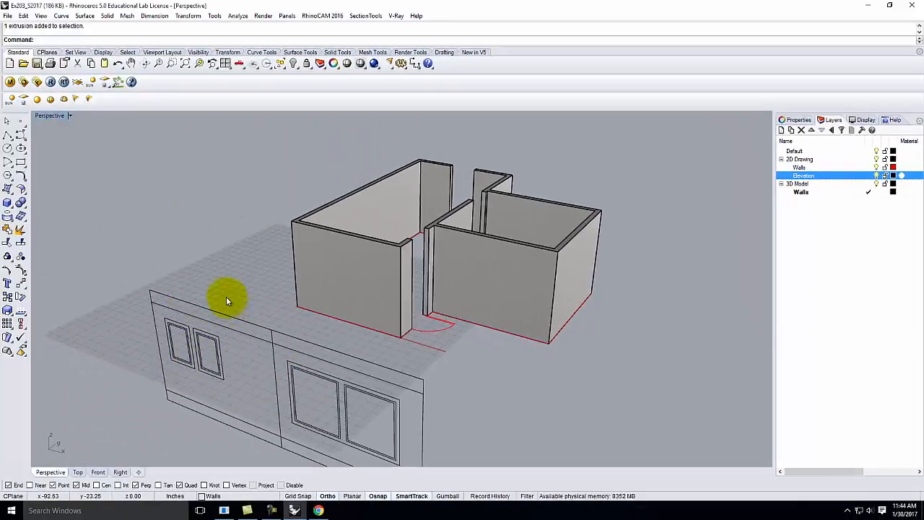
{"action": "scroll", "coordinate": [229, 298], "scroll_direction": "down", "scroll_amount": 5}
{"action": "right_click_drag", "start_coordinate": [227, 296], "coordinate": [361, 328]}
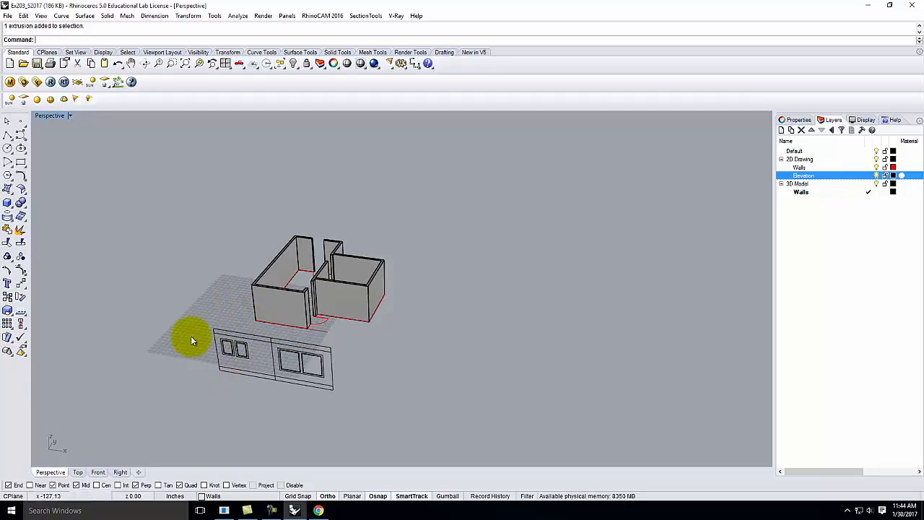
Step: Check the left window outline, restore the four-view layout, and activate the Front viewport
{"action": "scroll", "coordinate": [231, 350], "scroll_direction": "up", "scroll_amount": 5}
{"action": "left_click", "coordinate": [237, 324]}
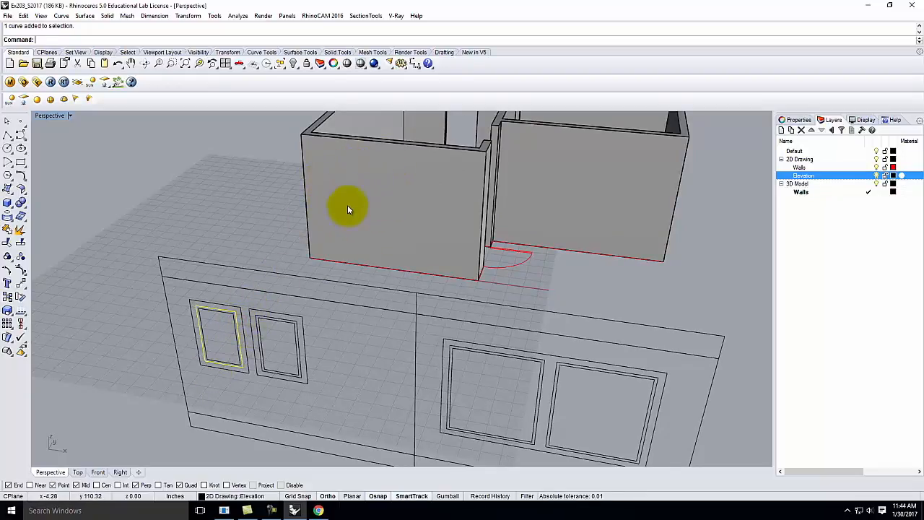
{"action": "left_click", "coordinate": [276, 208]}
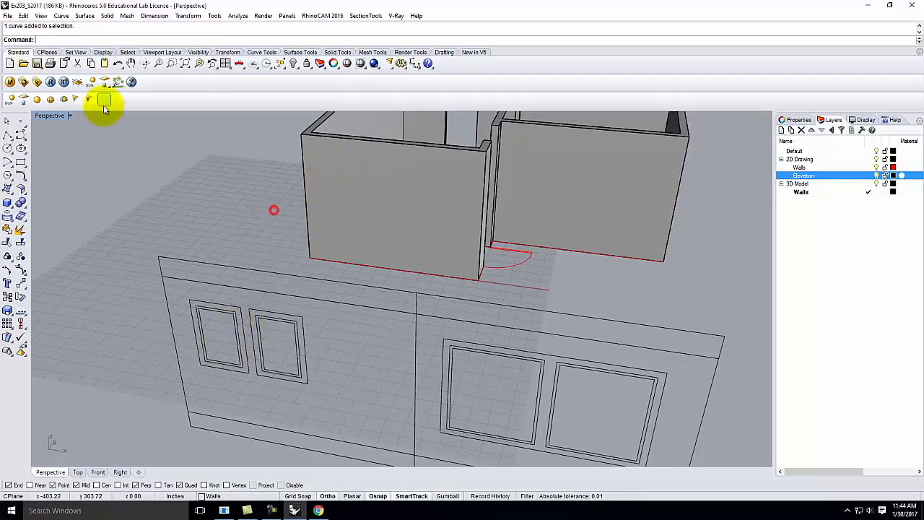
{"action": "double_click", "coordinate": [50, 115]}
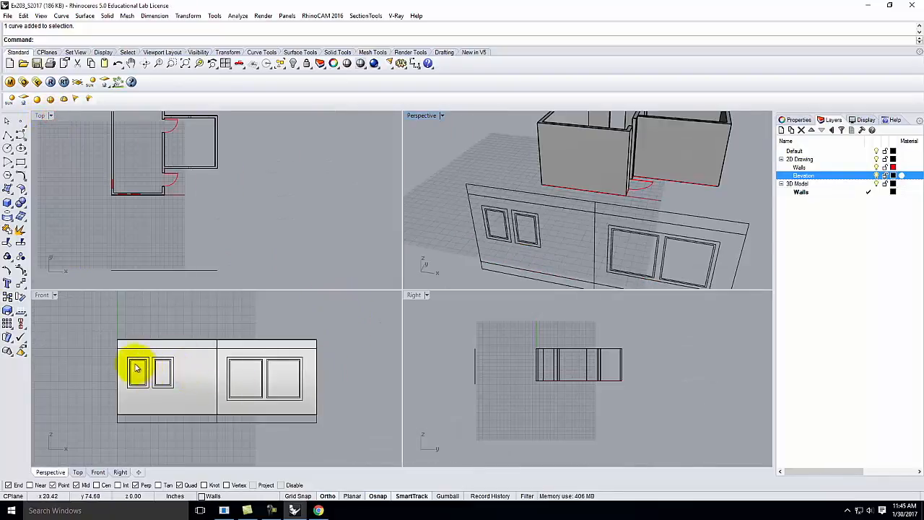
{"action": "left_click", "coordinate": [44, 296]}
Step: Try selecting the small left window, then start Curve From Objects > Project
{"action": "left_click", "coordinate": [145, 366]}
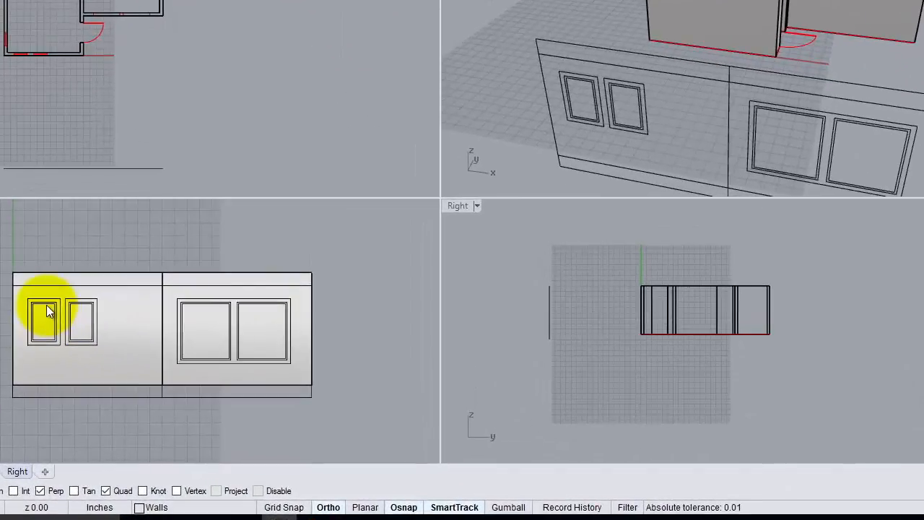
{"action": "left_click", "coordinate": [46, 304]}
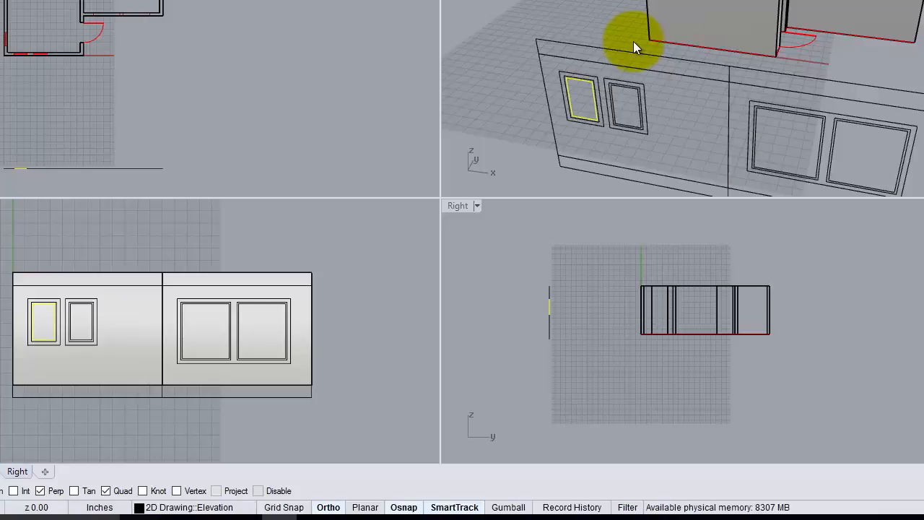
{"action": "left_click", "coordinate": [43, 235]}
{"action": "left_click", "coordinate": [0, 0]}
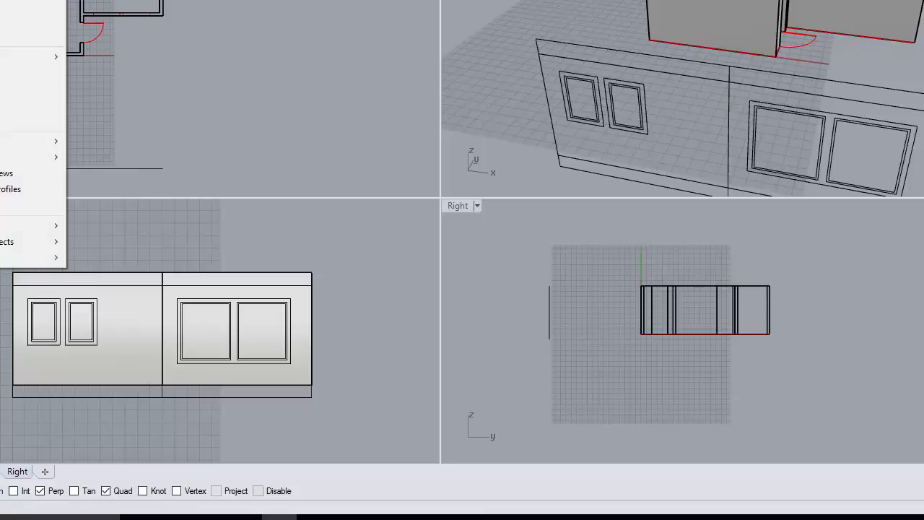
{"action": "mouse_move", "coordinate": [50, 241]}
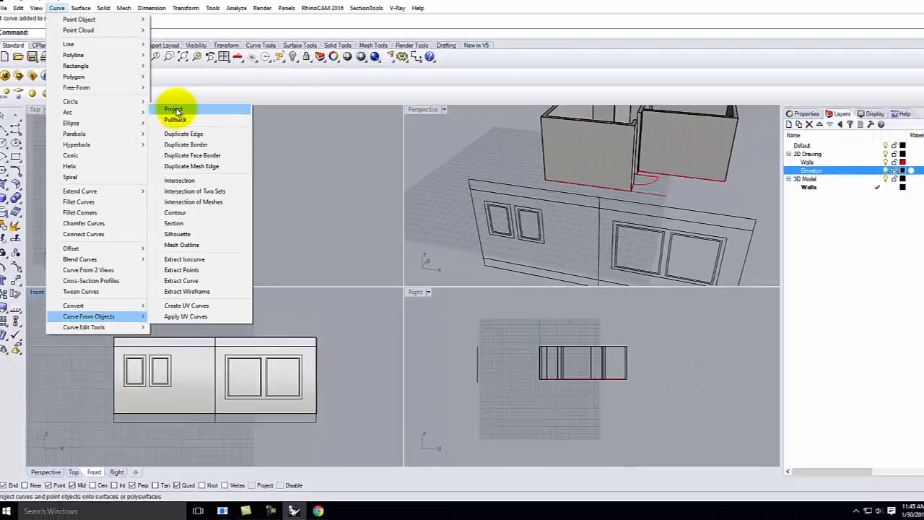
{"action": "left_click", "coordinate": [175, 109]}
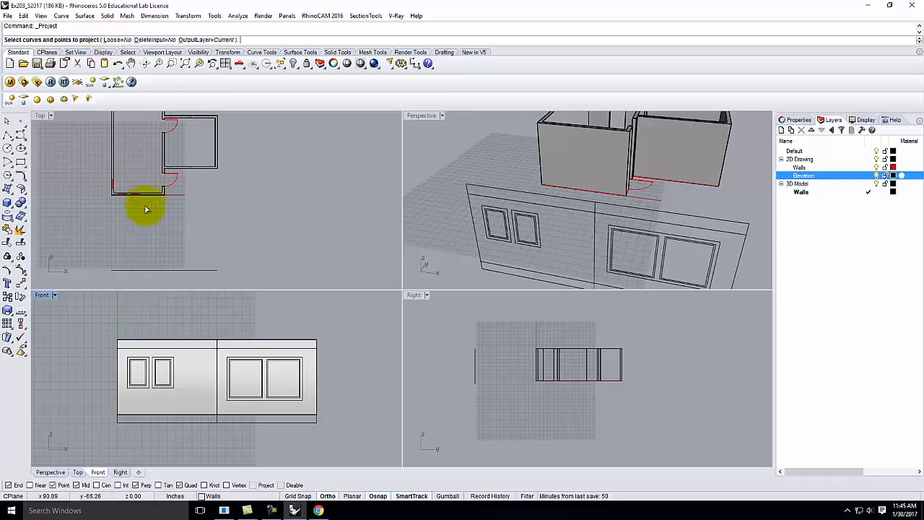
Step: Project the small left window outline onto the left room's wall polysurface
{"action": "left_click_drag", "start_coordinate": [100, 357], "coordinate": [152, 399]}
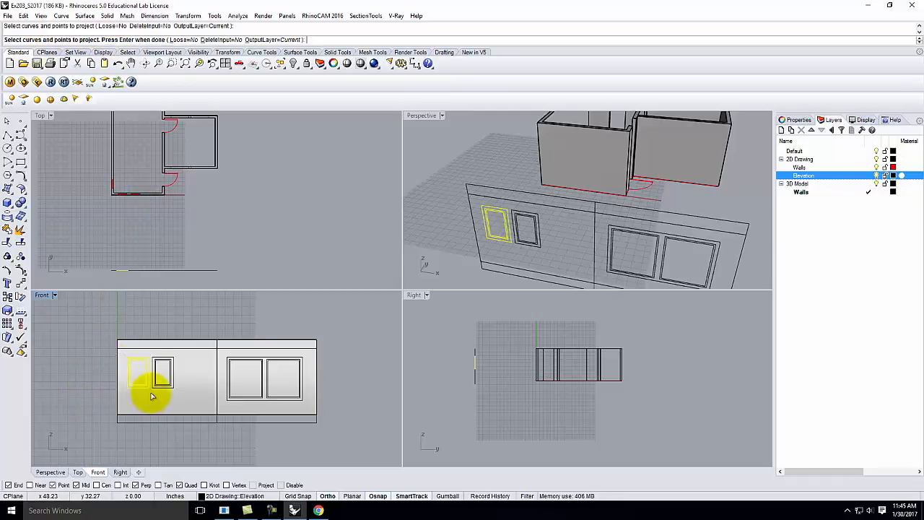
{"action": "scroll", "coordinate": [136, 370], "scroll_direction": "up", "scroll_amount": 4}
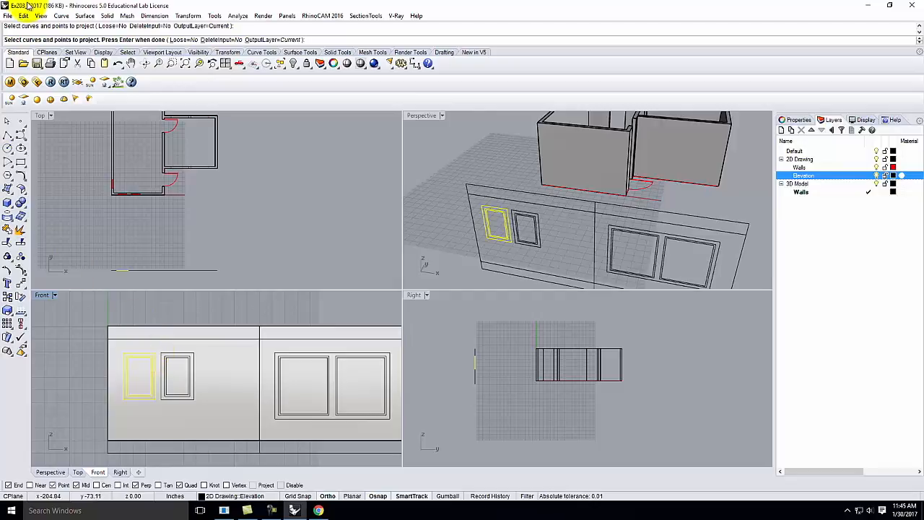
{"action": "key", "text": "Return"}
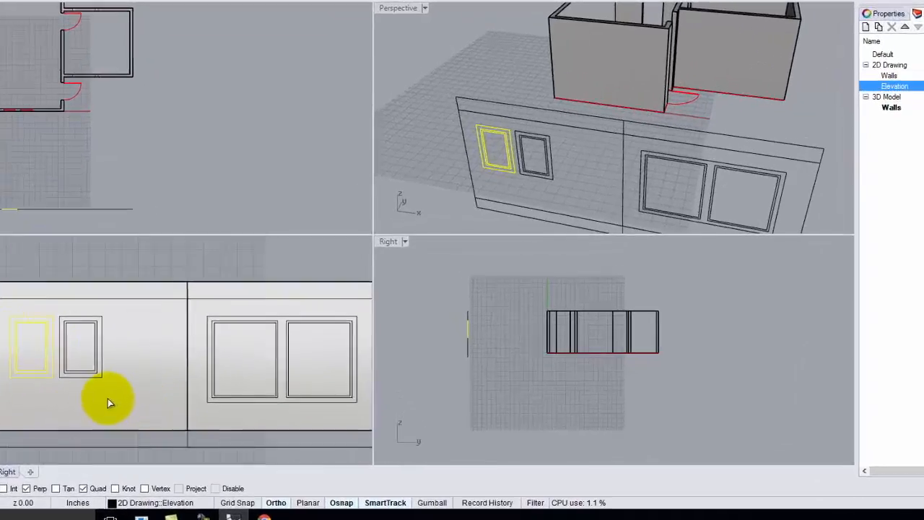
{"action": "left_click", "coordinate": [108, 403]}
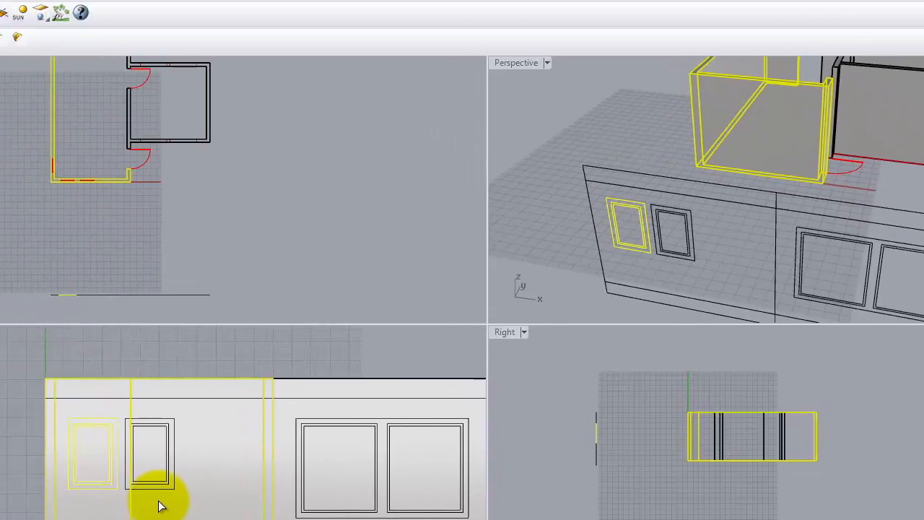
{"action": "key", "text": "Return"}
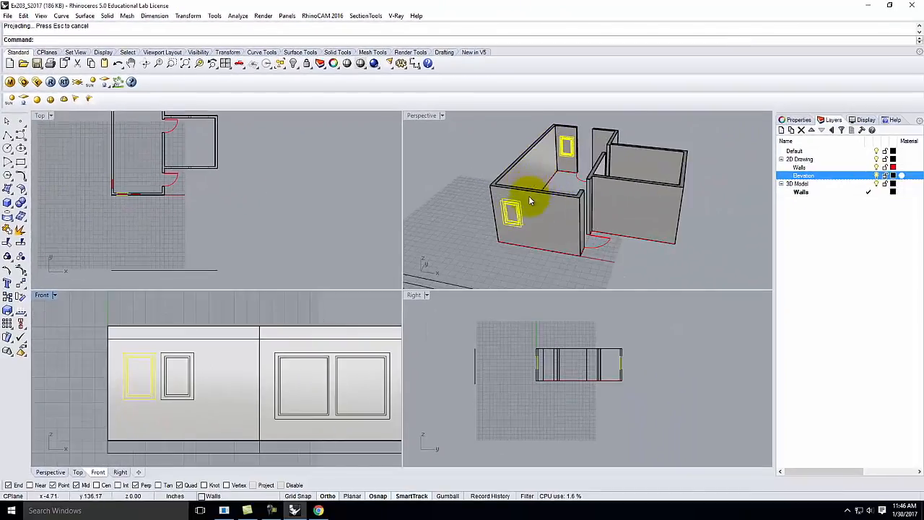
Step: Deselect the projected window curves and zoom the Perspective view to review the wall
{"action": "scroll", "coordinate": [524, 197], "scroll_direction": "up", "scroll_amount": 4}
{"action": "scroll", "coordinate": [445, 278], "scroll_direction": "down", "scroll_amount": 2}
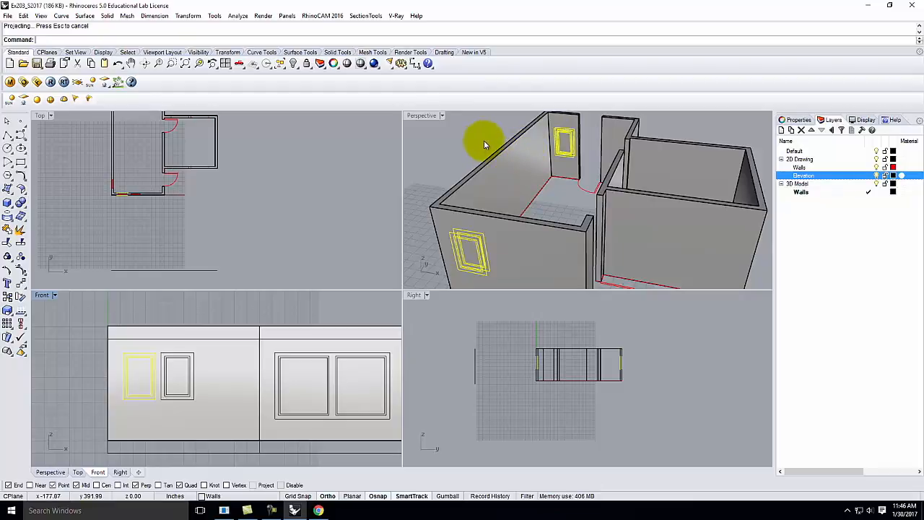
{"action": "left_click", "coordinate": [456, 153]}
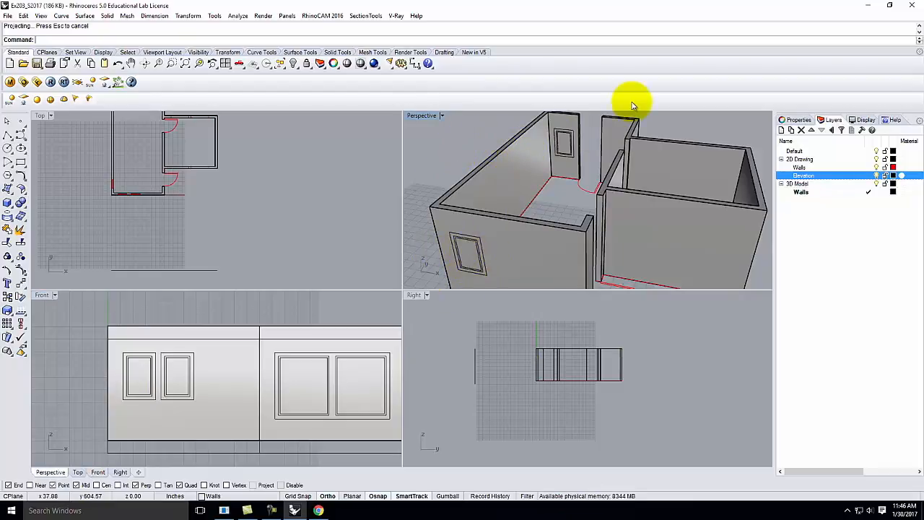
{"action": "scroll", "coordinate": [571, 182], "scroll_direction": "down", "scroll_amount": 3}
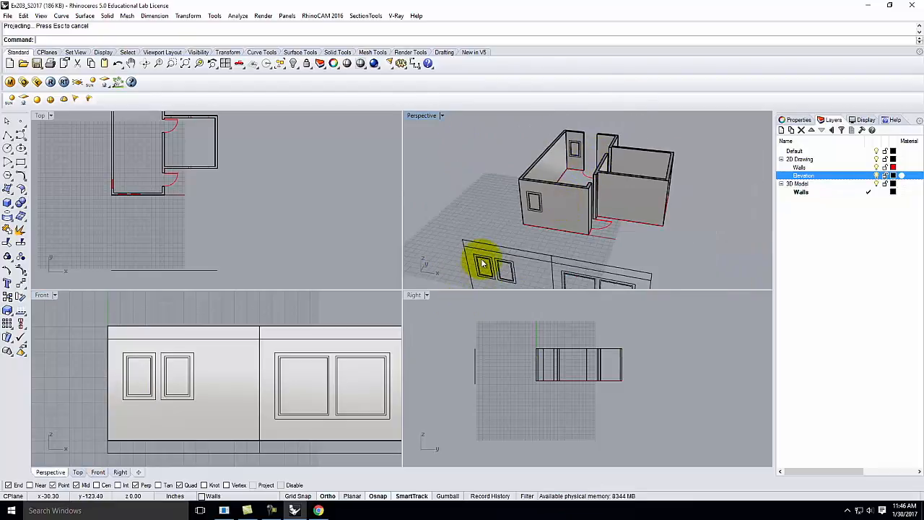
{"action": "scroll", "coordinate": [492, 265], "scroll_direction": "up", "scroll_amount": 5}
{"action": "scroll", "coordinate": [491, 265], "scroll_direction": "down", "scroll_amount": 6}
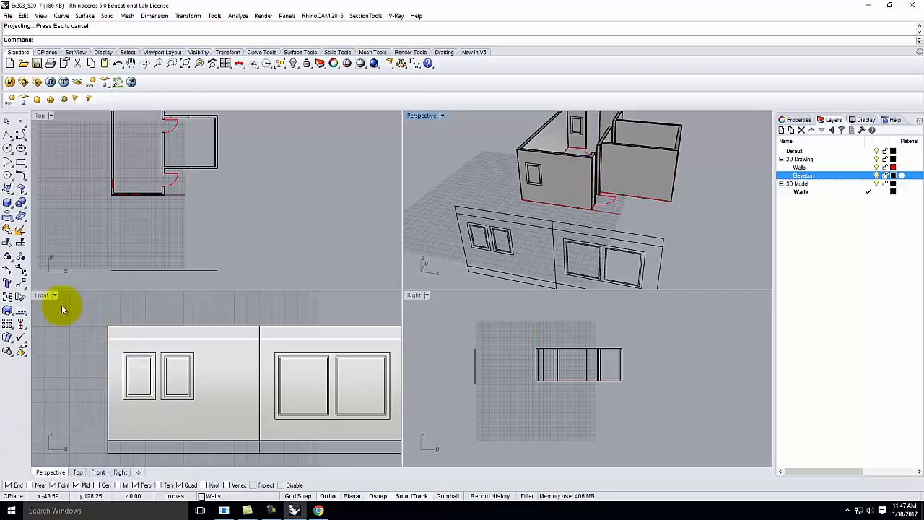
{"action": "left_click", "coordinate": [458, 173]}
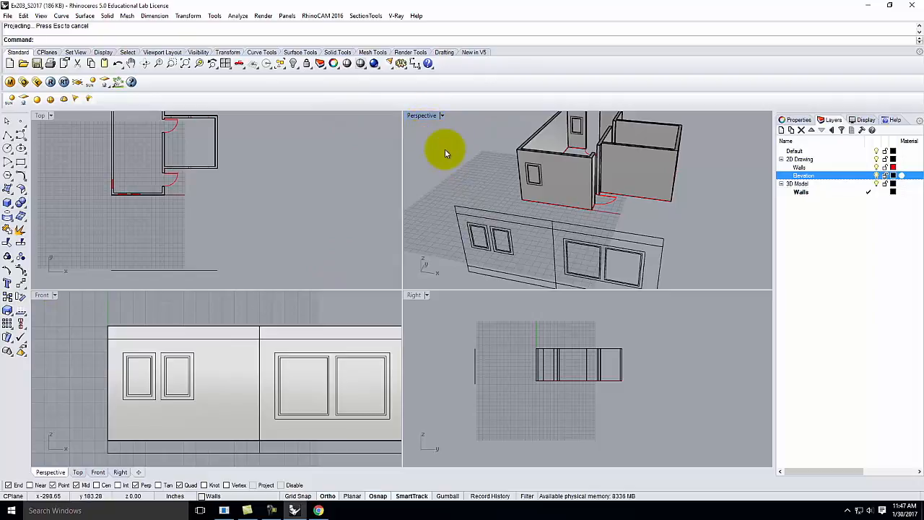
{"action": "left_click", "coordinate": [23, 15]}
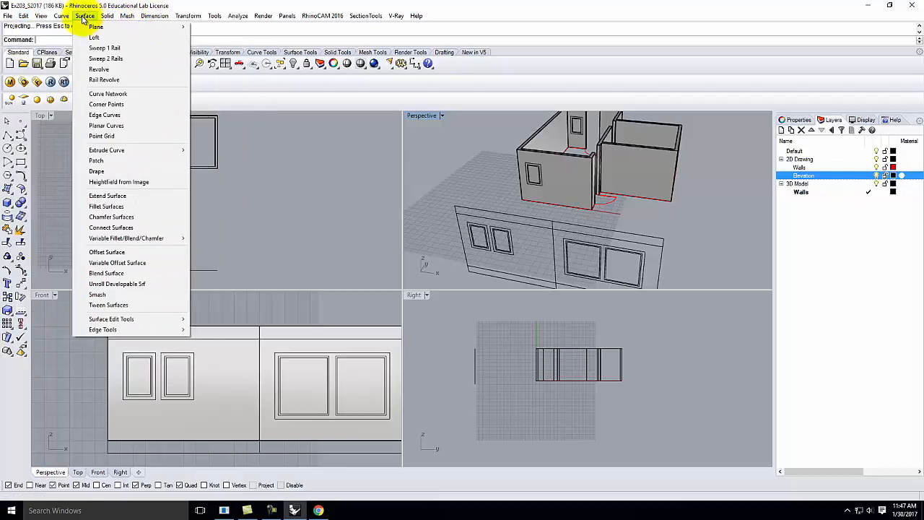
{"action": "mouse_move", "coordinate": [61, 18]}
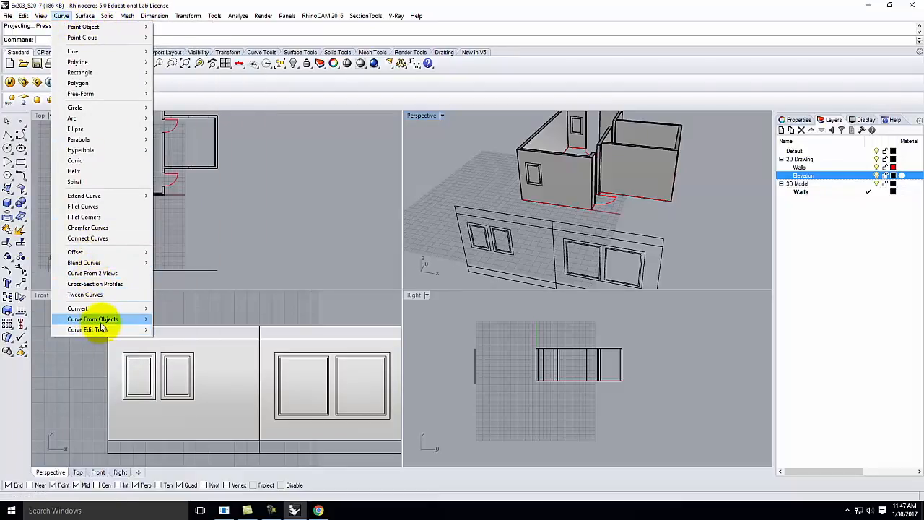
{"action": "mouse_move", "coordinate": [119, 318]}
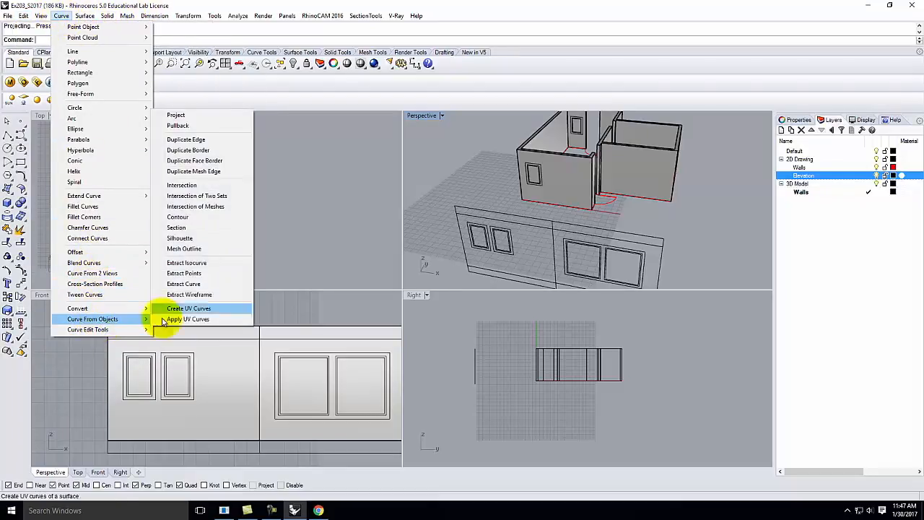
{"action": "left_click", "coordinate": [185, 116]}
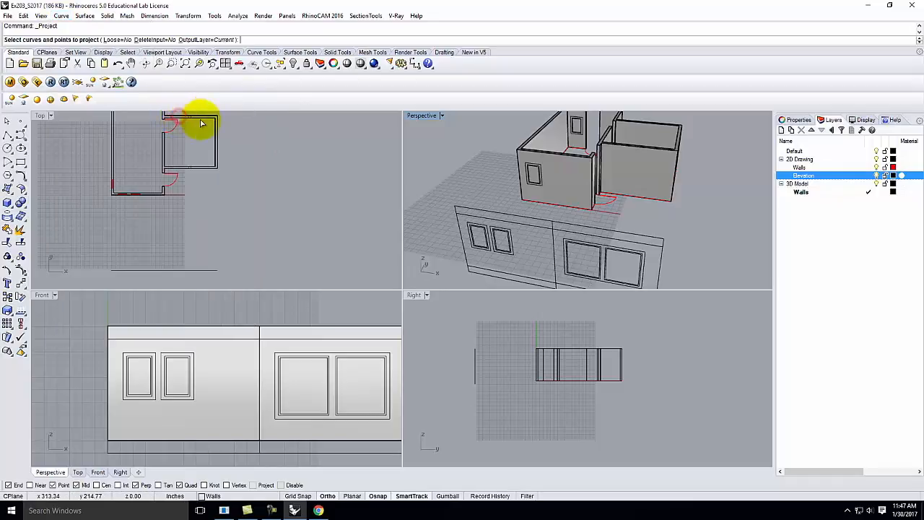
{"action": "left_click", "coordinate": [489, 222]}
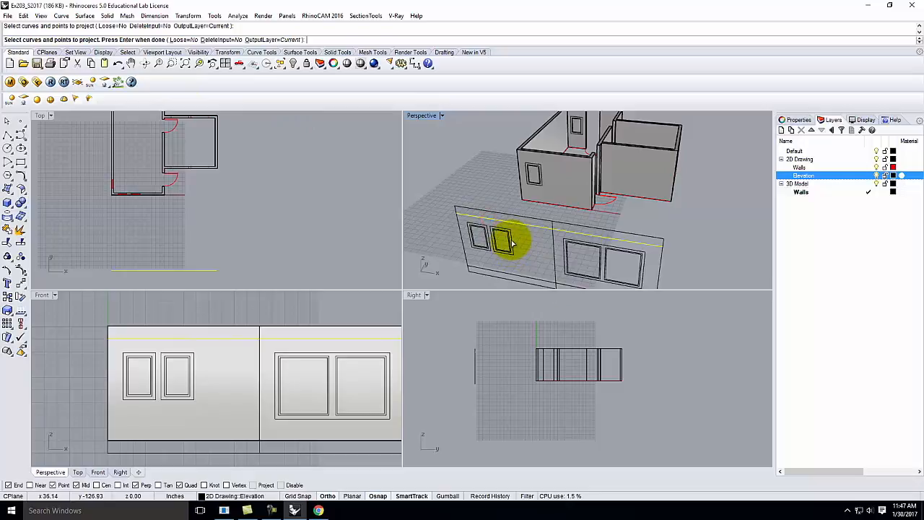
{"action": "left_click", "coordinate": [515, 225], "text": "ctrl"}
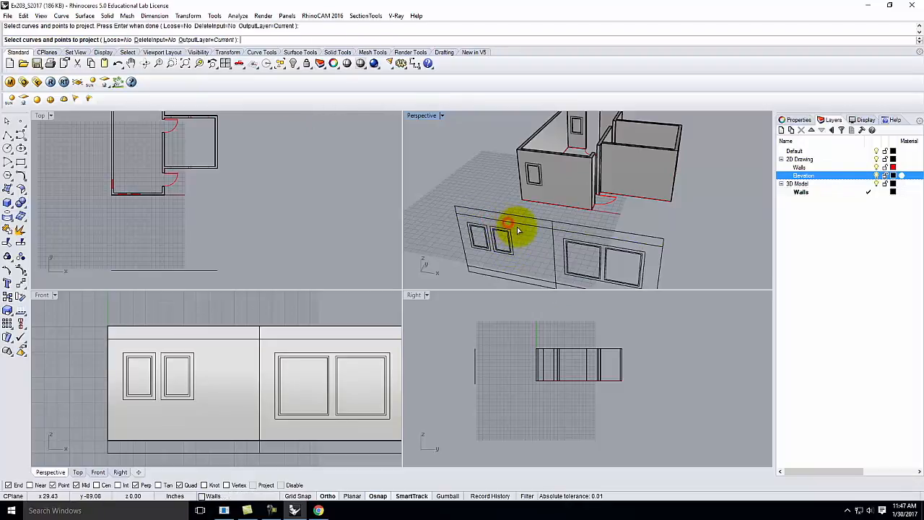
{"action": "left_click", "coordinate": [496, 262]}
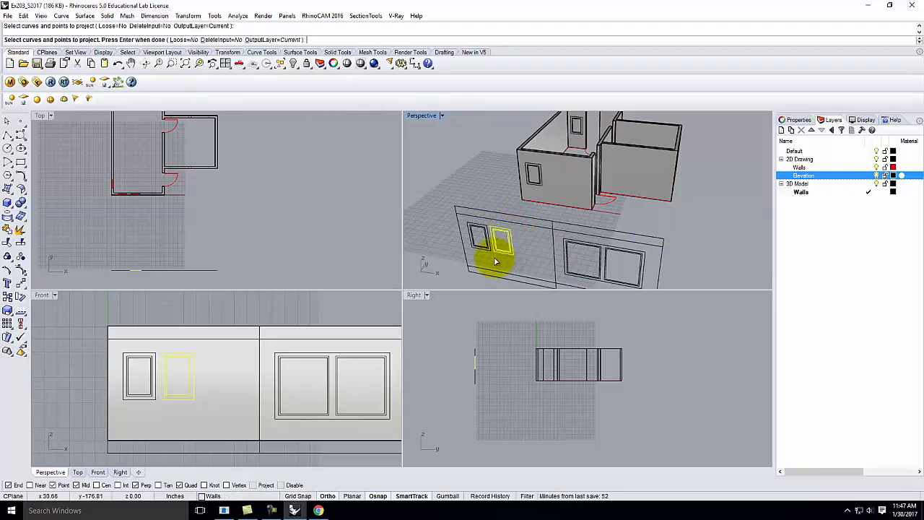
{"action": "key", "text": "Return"}
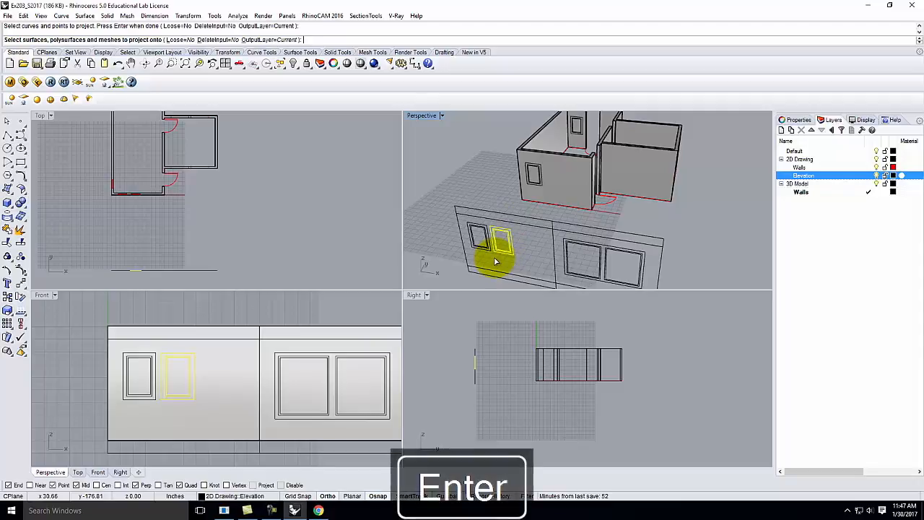
{"action": "left_click", "coordinate": [571, 193]}
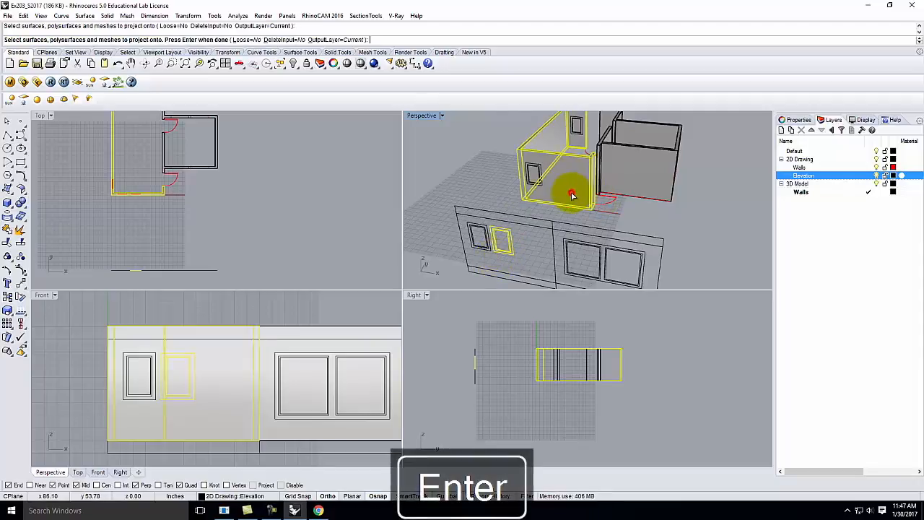
{"action": "key", "text": "Return"}
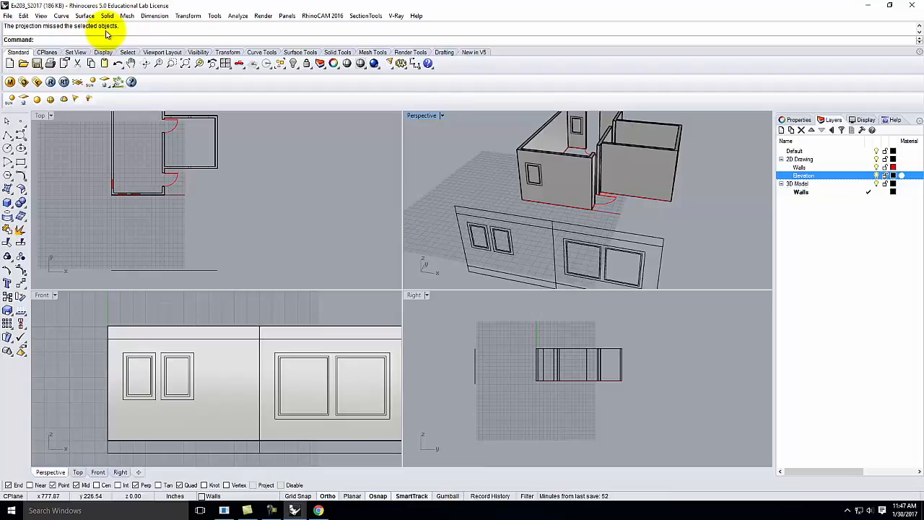
{"action": "left_click", "coordinate": [96, 314]}
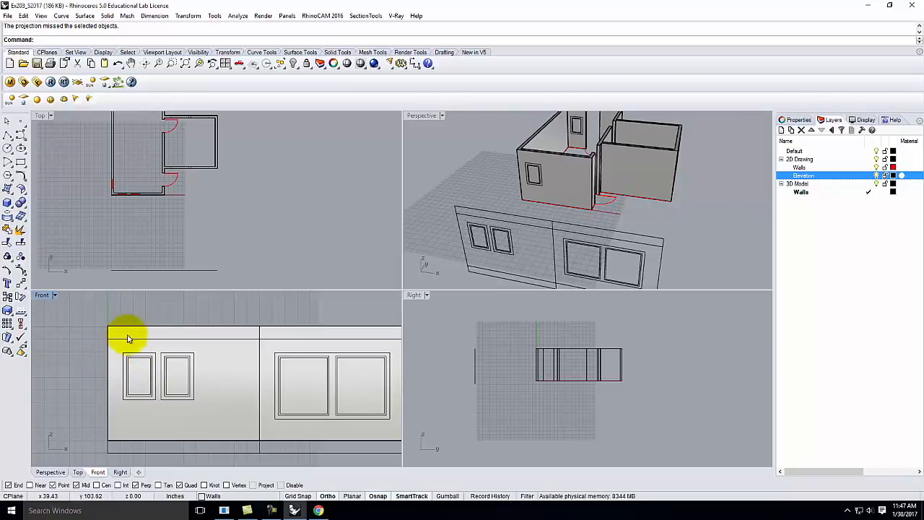
Step: Project the second small window outline onto the left room's front wall
{"action": "left_click", "coordinate": [61, 15]}
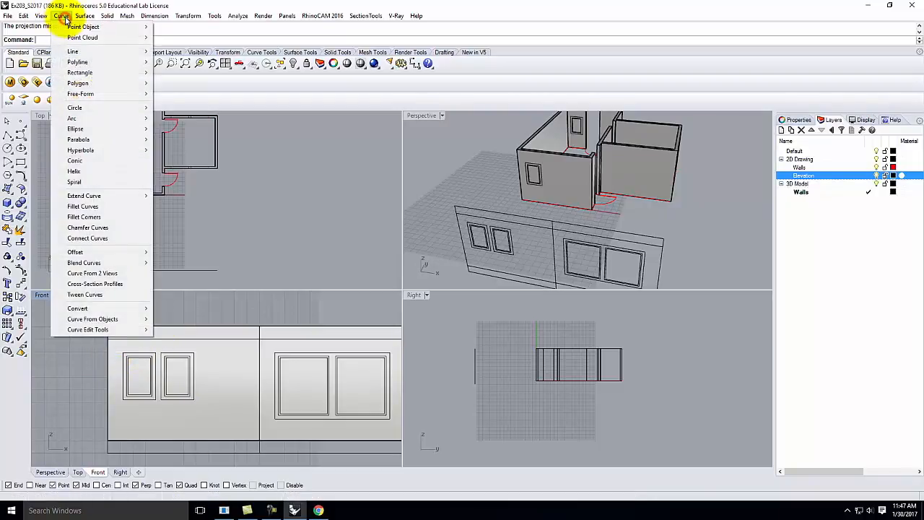
{"action": "mouse_move", "coordinate": [96, 319]}
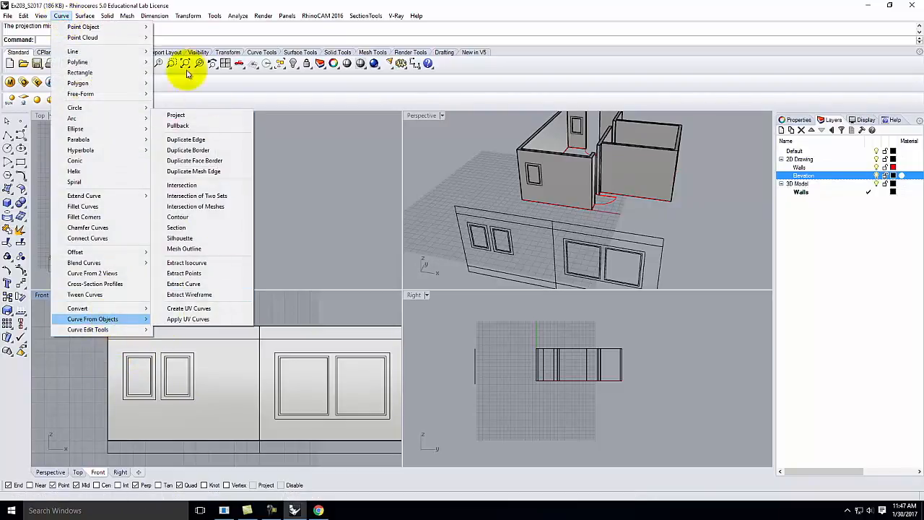
{"action": "left_click", "coordinate": [180, 117]}
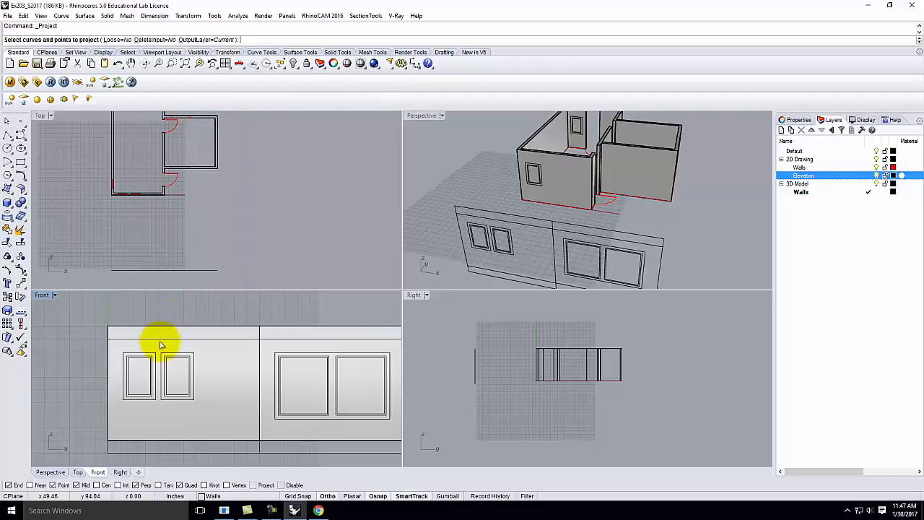
{"action": "left_click_drag", "start_coordinate": [166, 336], "coordinate": [207, 427]}
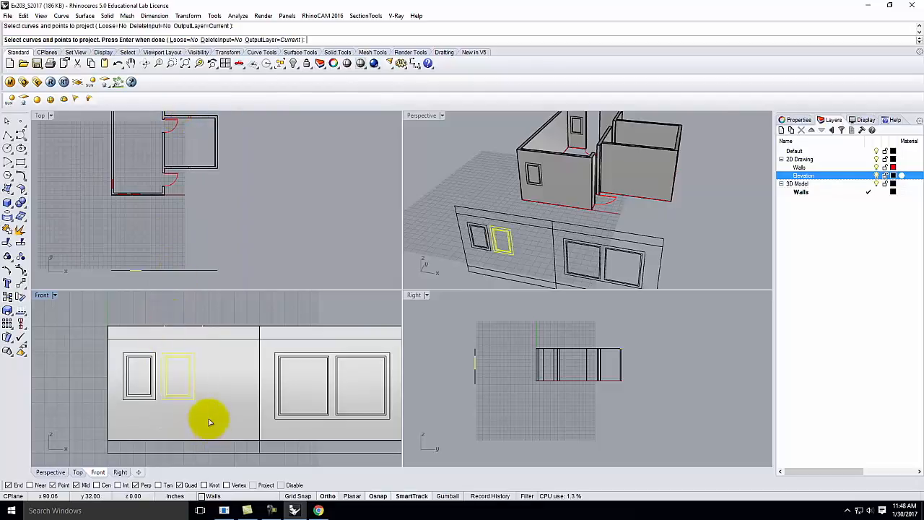
{"action": "key", "text": "Return"}
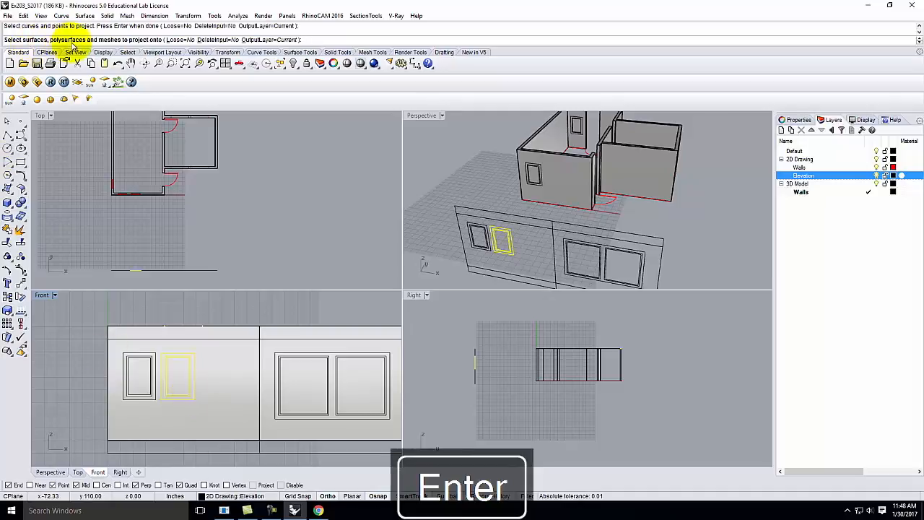
{"action": "left_click", "coordinate": [212, 396]}
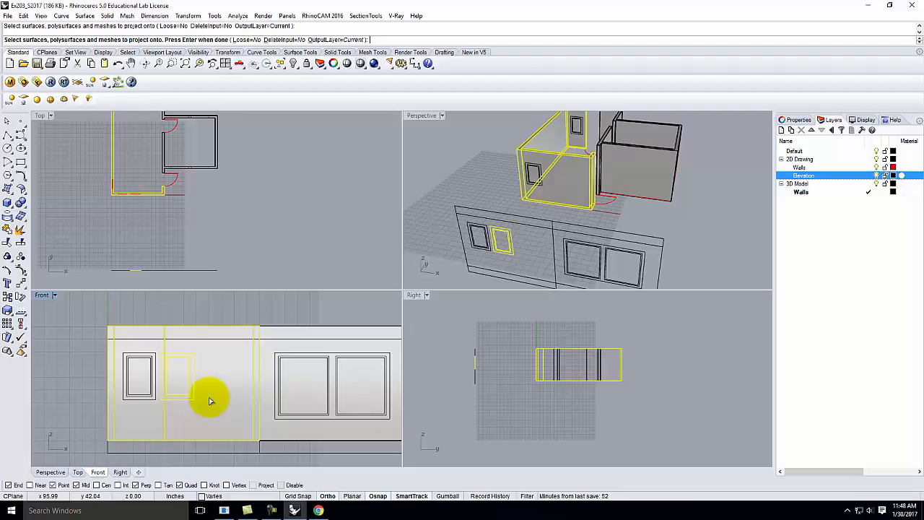
{"action": "key", "text": "Return"}
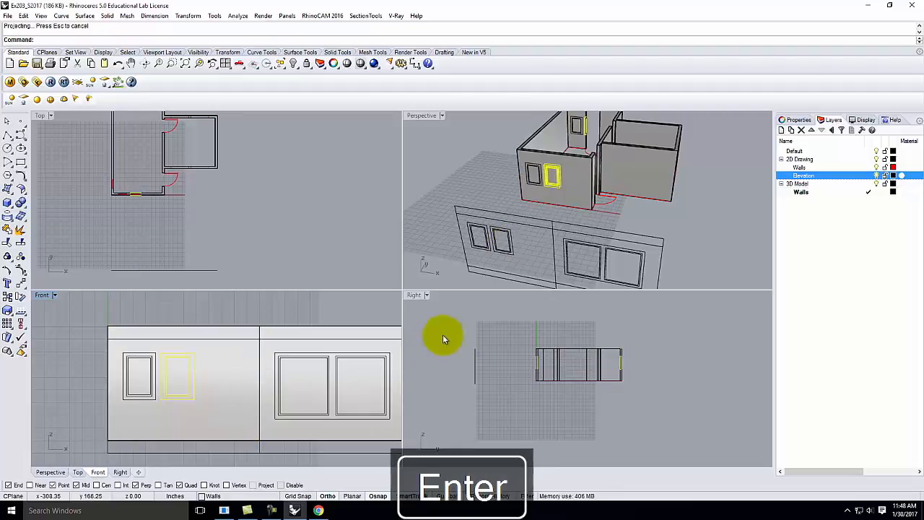
Step: In a maximized Perspective view, delete the four stray curves beside the doorway
{"action": "double_click", "coordinate": [421, 116]}
{"action": "scroll", "coordinate": [368, 206], "scroll_direction": "up", "scroll_amount": 3}
{"action": "scroll", "coordinate": [369, 206], "scroll_direction": "down", "scroll_amount": 4}
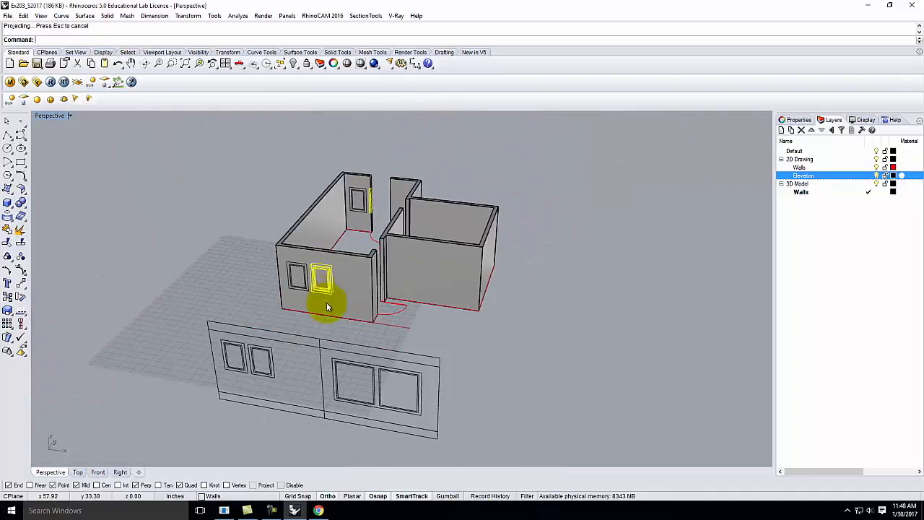
{"action": "scroll", "coordinate": [368, 206], "scroll_direction": "up", "scroll_amount": 8}
{"action": "scroll", "coordinate": [354, 207], "scroll_direction": "up", "scroll_amount": 1}
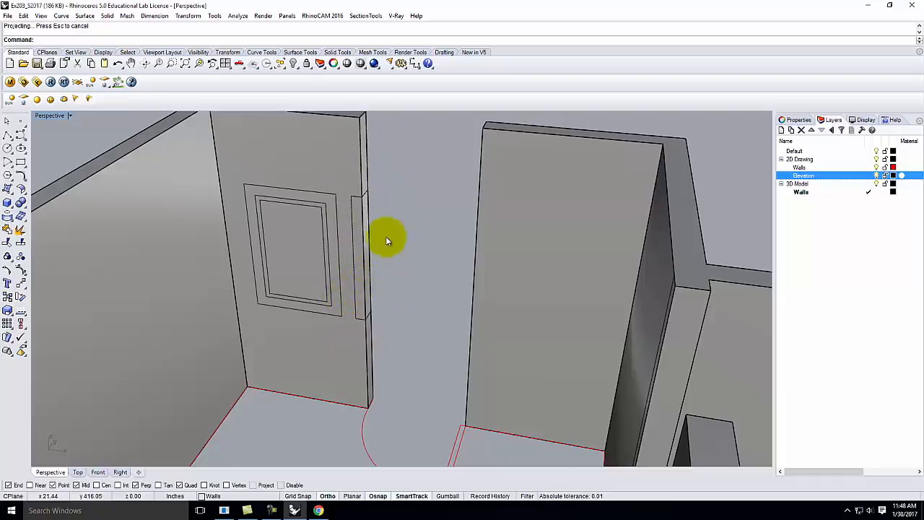
{"action": "scroll", "coordinate": [390, 195], "scroll_direction": "down", "scroll_amount": 3}
{"action": "left_click_drag", "start_coordinate": [359, 146], "coordinate": [407, 316]}
{"action": "key", "text": "Delete"}
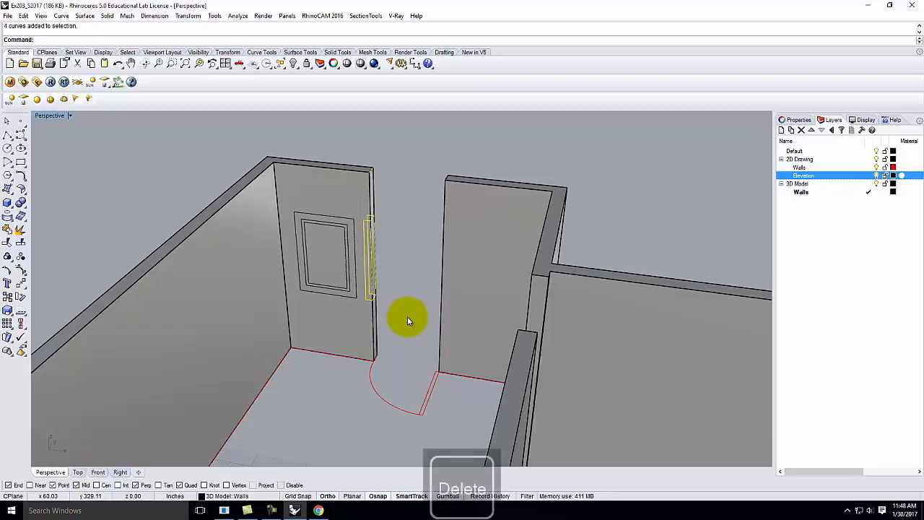
{"action": "scroll", "coordinate": [425, 158], "scroll_direction": "down", "scroll_amount": 5}
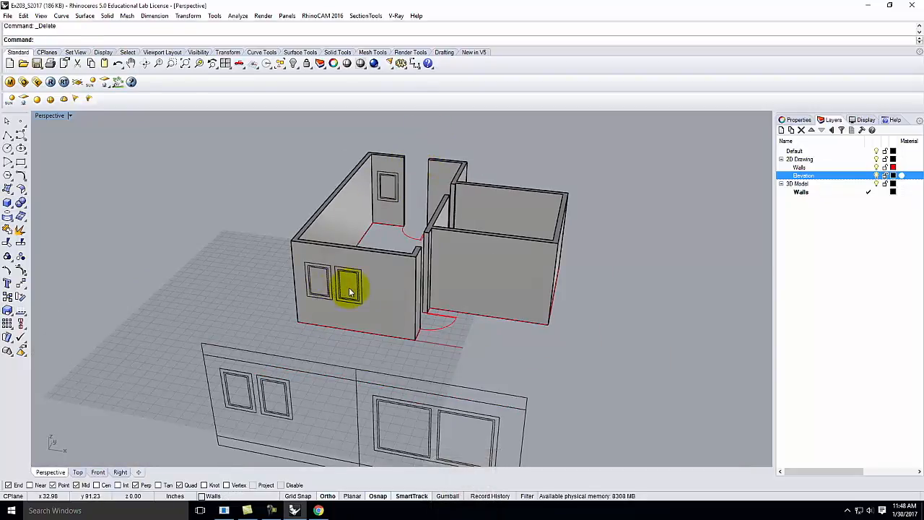
{"action": "scroll", "coordinate": [289, 282], "scroll_direction": "down", "scroll_amount": 2}
{"action": "scroll", "coordinate": [324, 299], "scroll_direction": "up", "scroll_amount": 4}
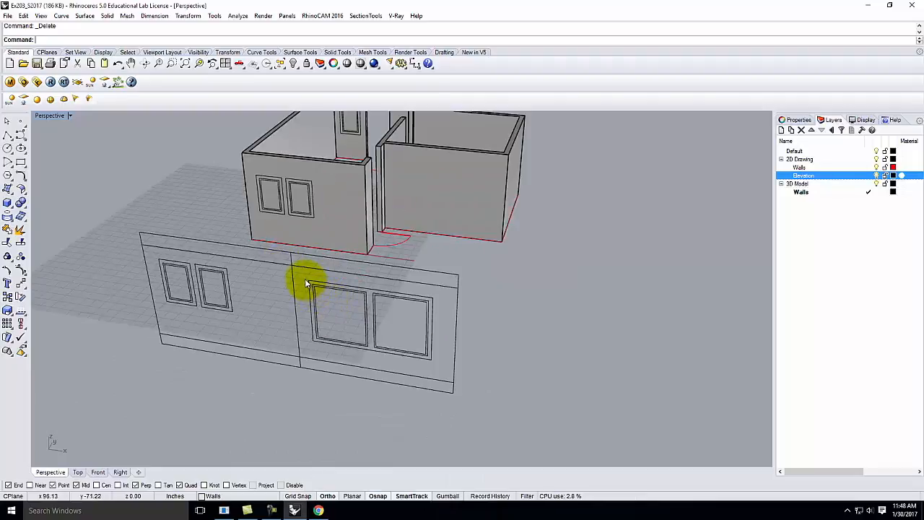
{"action": "double_click", "coordinate": [52, 116]}
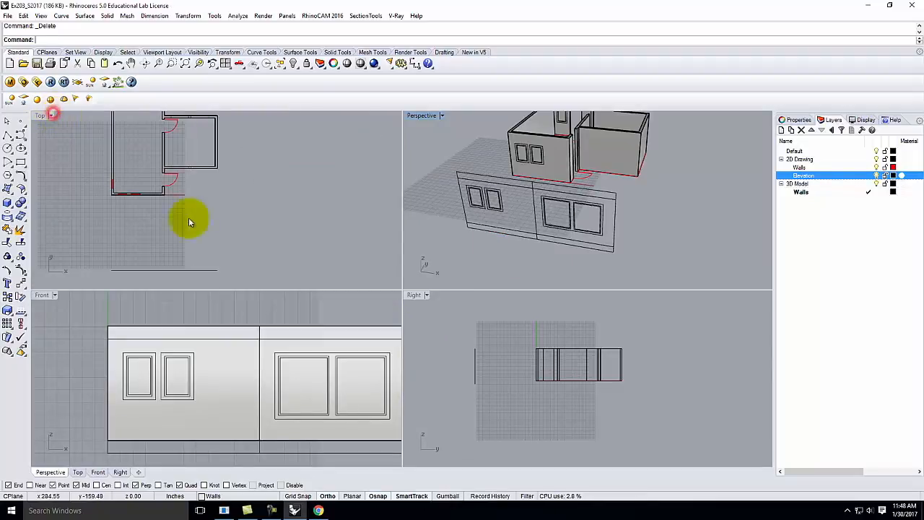
Step: Project the right elevation's two large window outlines onto the right room's wall
{"action": "scroll", "coordinate": [238, 300], "scroll_direction": "down", "scroll_amount": 2}
{"action": "scroll", "coordinate": [256, 311], "scroll_direction": "up", "scroll_amount": 2}
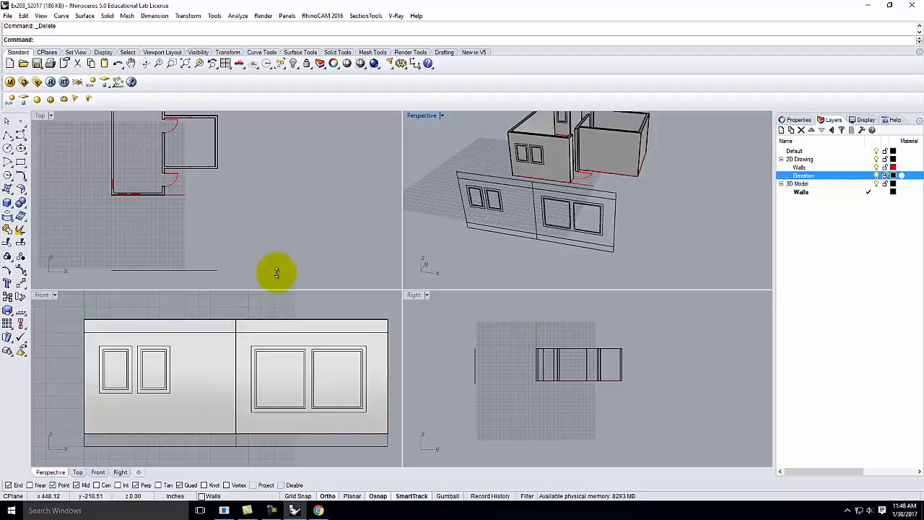
{"action": "left_click", "coordinate": [247, 307]}
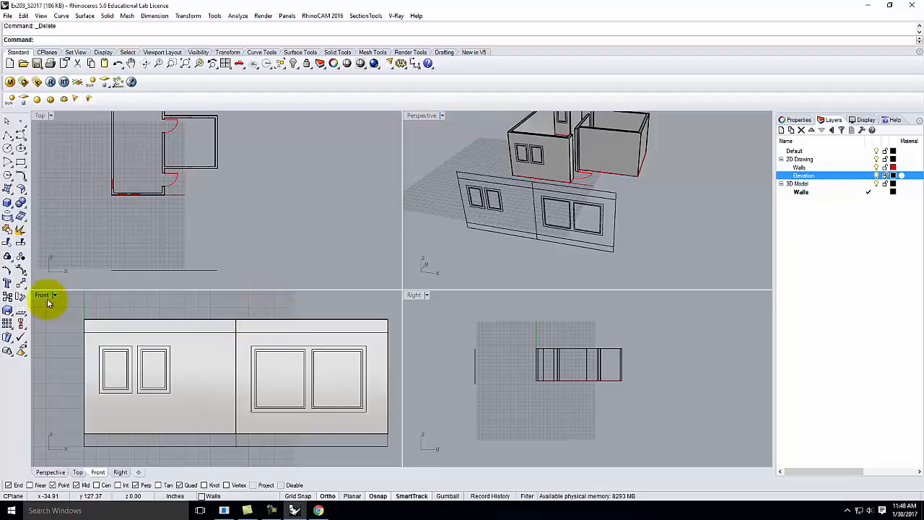
{"action": "left_click", "coordinate": [62, 15]}
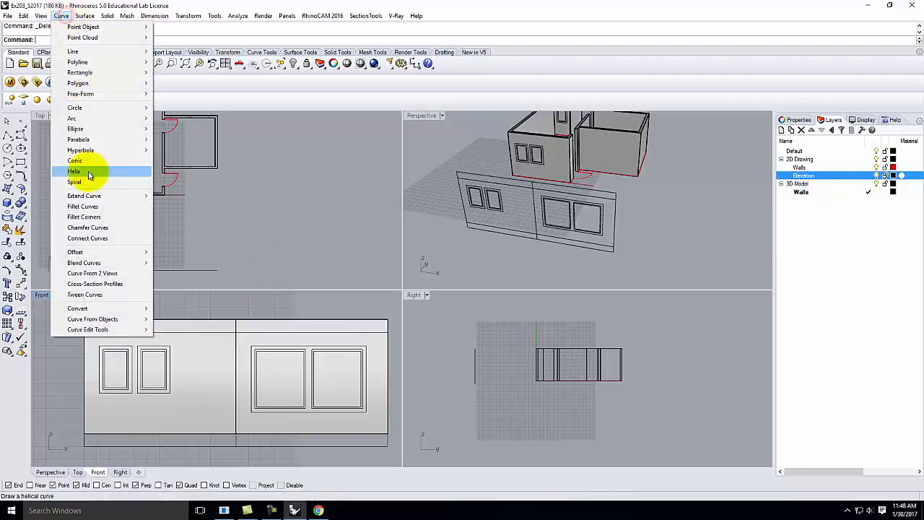
{"action": "mouse_move", "coordinate": [109, 319]}
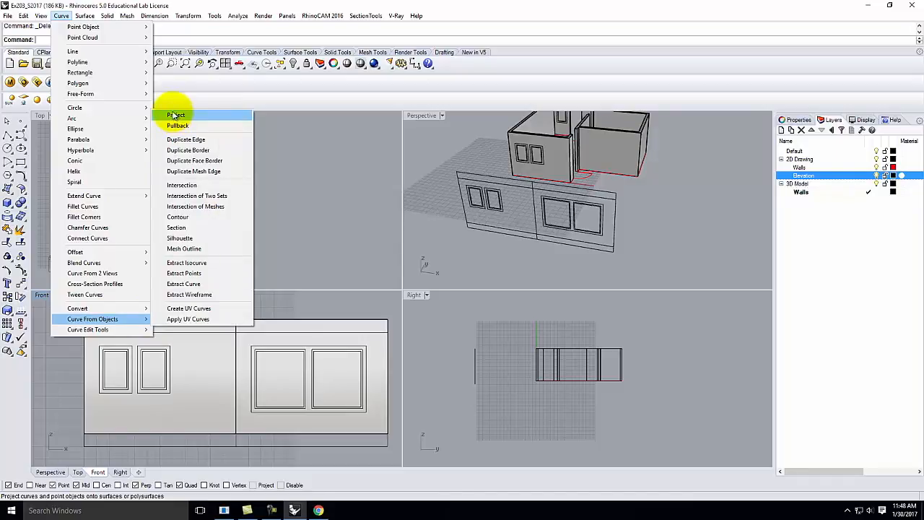
{"action": "left_click", "coordinate": [216, 117]}
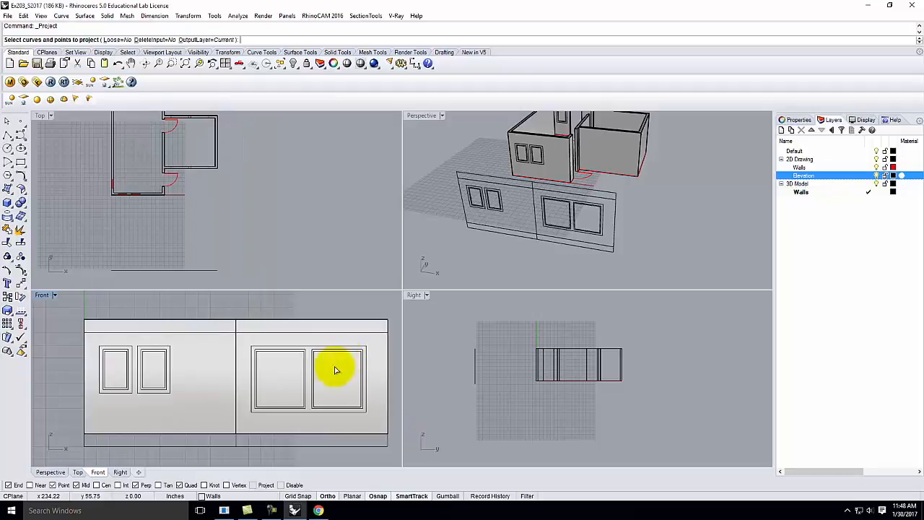
{"action": "left_click_drag", "start_coordinate": [244, 306], "coordinate": [374, 426]}
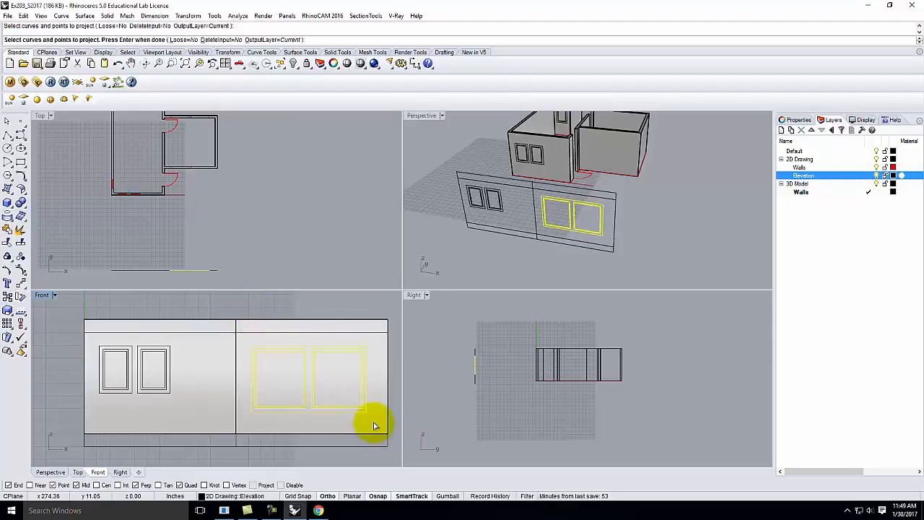
{"action": "key", "text": "Return"}
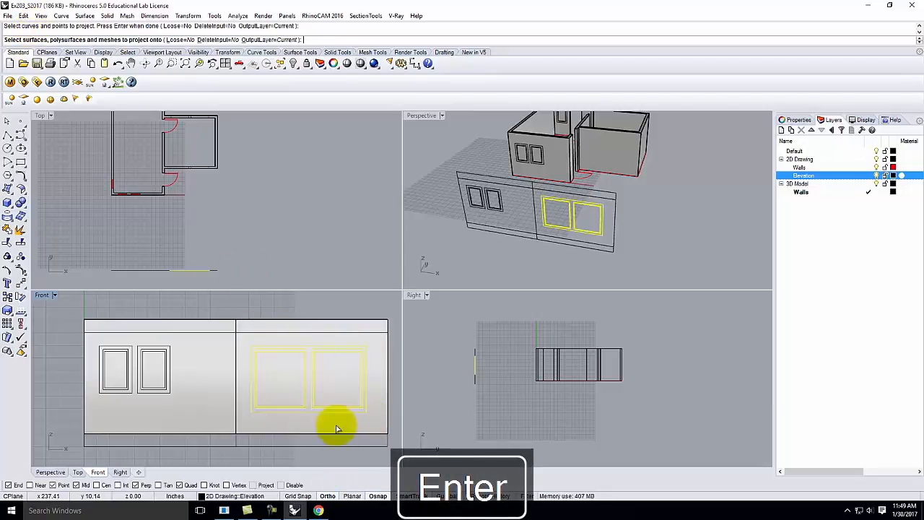
{"action": "left_click", "coordinate": [334, 427]}
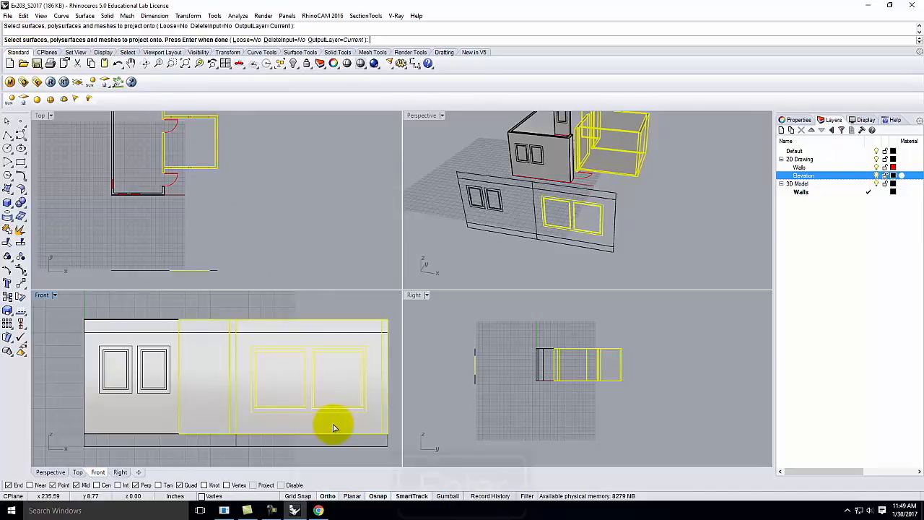
{"action": "key", "text": "Return"}
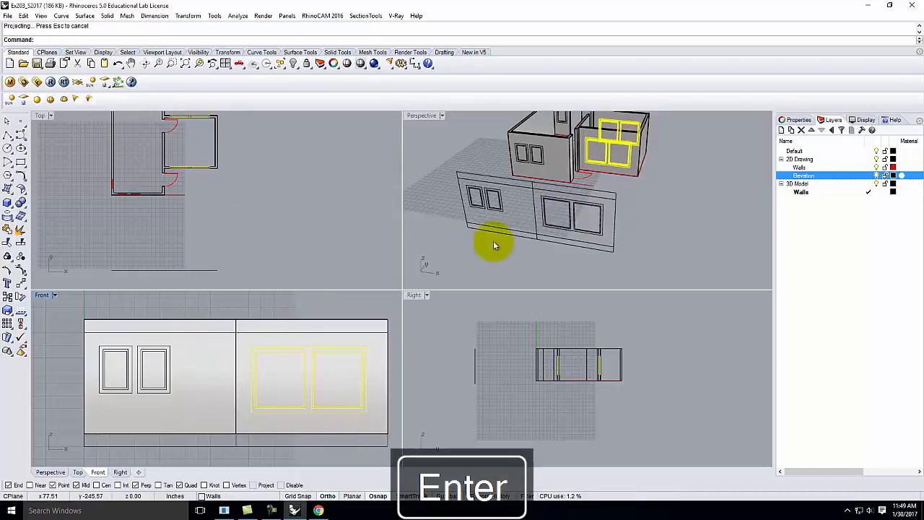
Step: Clear the selection and maximize Perspective to inspect the projected windows
{"action": "left_click", "coordinate": [654, 174]}
{"action": "scroll", "coordinate": [516, 215], "scroll_direction": "down", "scroll_amount": 6}
{"action": "scroll", "coordinate": [588, 170], "scroll_direction": "up", "scroll_amount": 8}
{"action": "scroll", "coordinate": [582, 159], "scroll_direction": "up", "scroll_amount": 4}
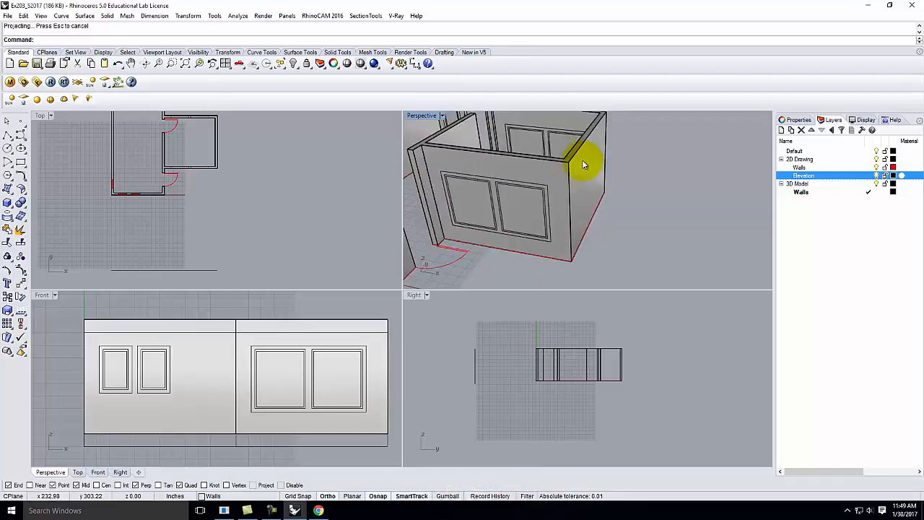
{"action": "scroll", "coordinate": [626, 225], "scroll_direction": "down", "scroll_amount": 2}
{"action": "scroll", "coordinate": [626, 229], "scroll_direction": "down", "scroll_amount": 3}
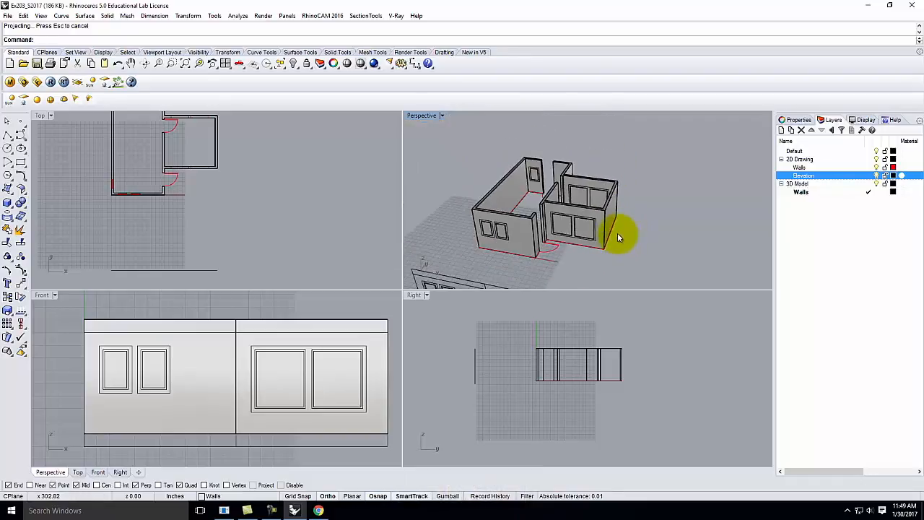
{"action": "double_click", "coordinate": [422, 116]}
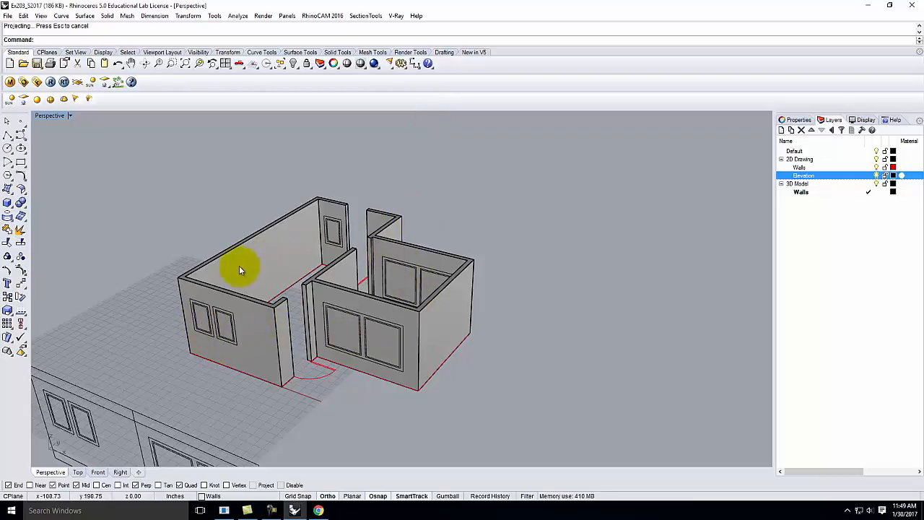
{"action": "scroll", "coordinate": [411, 345], "scroll_direction": "down", "scroll_amount": 2}
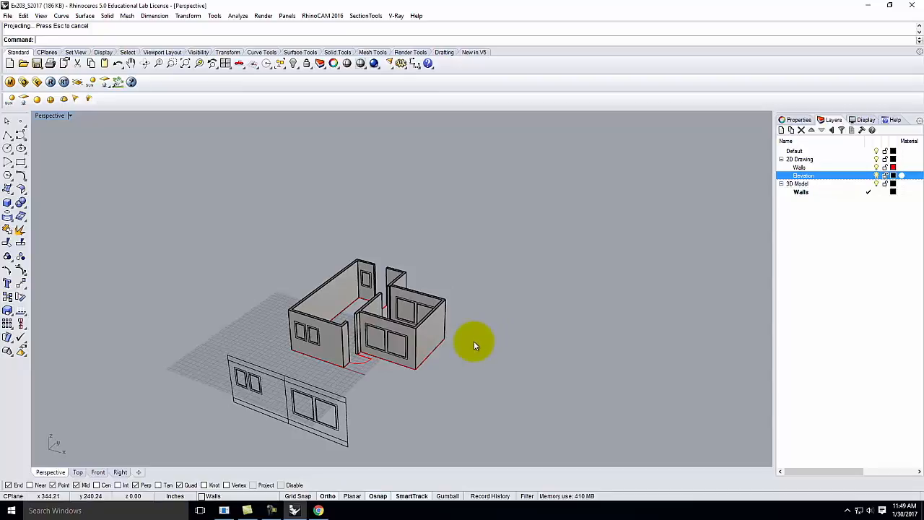
Step: Turn off the 2D Drawing layer and orbit to inspect the window outlines on the left wall
{"action": "left_click", "coordinate": [810, 159]}
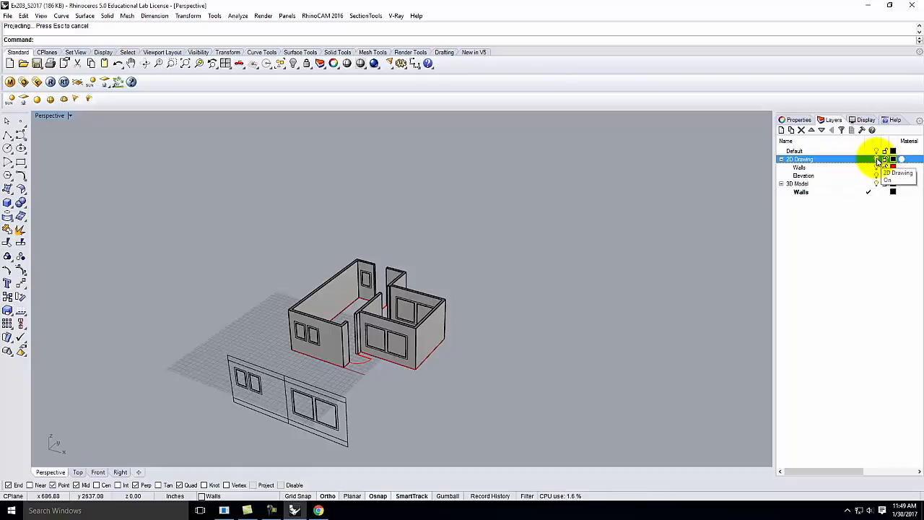
{"action": "left_click", "coordinate": [876, 160]}
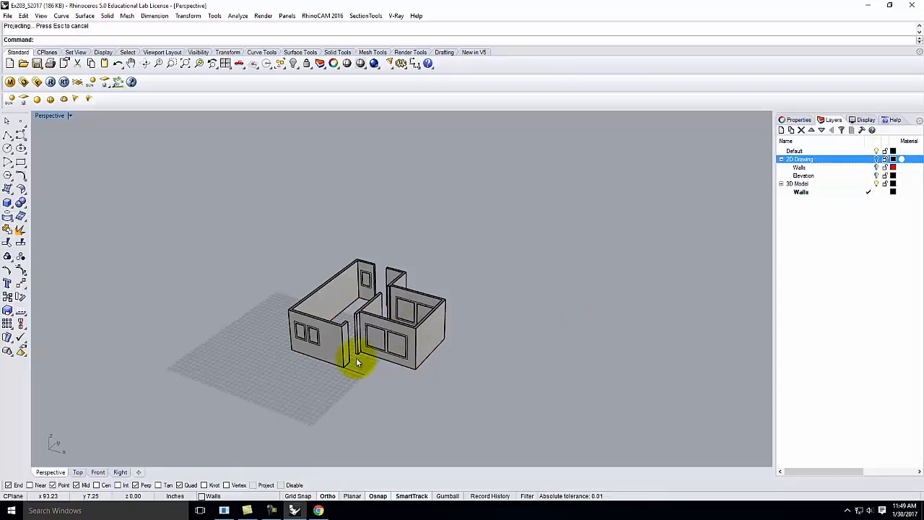
{"action": "scroll", "coordinate": [320, 358], "scroll_direction": "up", "scroll_amount": 5}
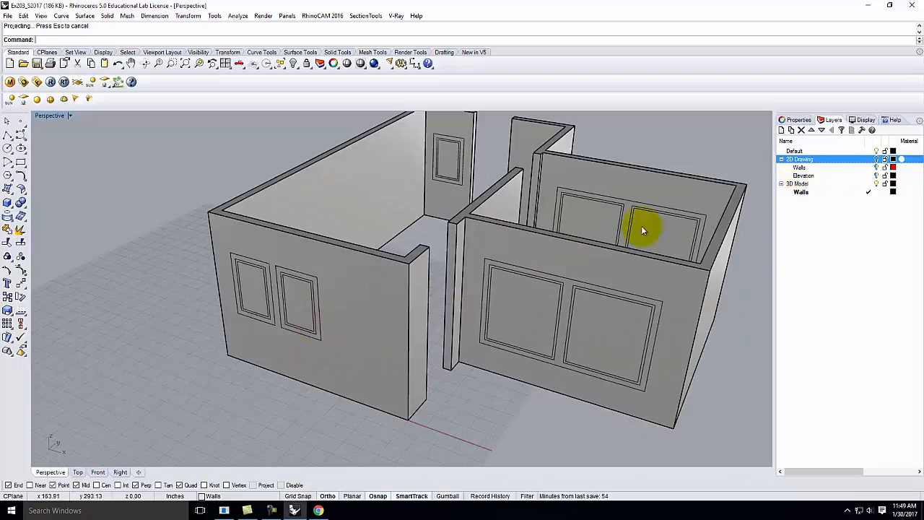
{"action": "left_click", "coordinate": [319, 307]}
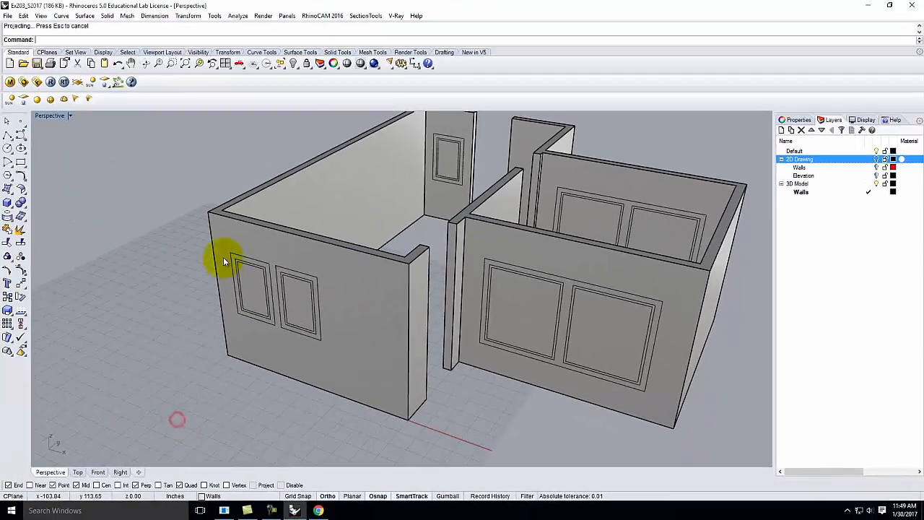
{"action": "scroll", "coordinate": [164, 239], "scroll_direction": "up", "scroll_amount": 5}
{"action": "mouse_move", "coordinate": [252, 275]}
{"action": "right_mouse_down"}
{"action": "mouse_move", "coordinate": [289, 258]}
{"action": "mouse_move", "coordinate": [265, 235]}
{"action": "mouse_move", "coordinate": [262, 276]}
{"action": "right_mouse_up"}
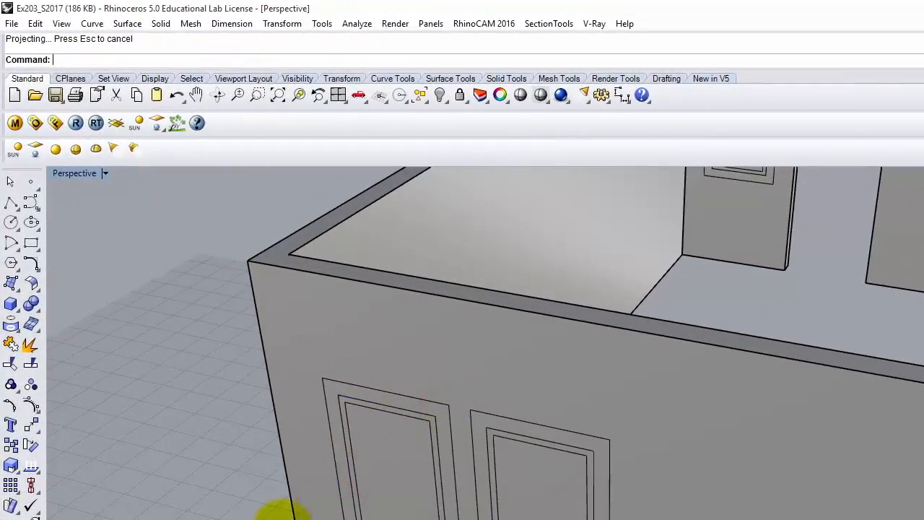
Step: Launch Make Hole from the Solid Tools flyout to cut openings from closed curves
{"action": "left_click", "coordinate": [377, 432]}
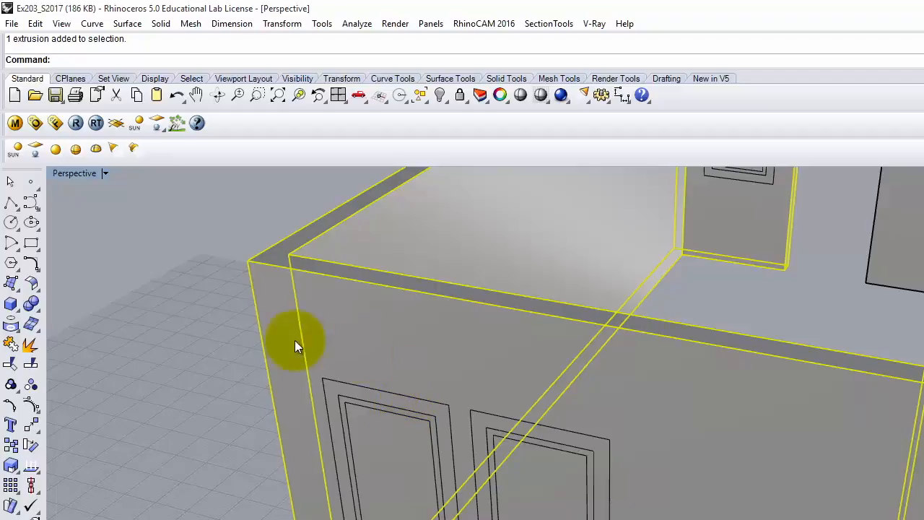
{"action": "left_click", "coordinate": [192, 354]}
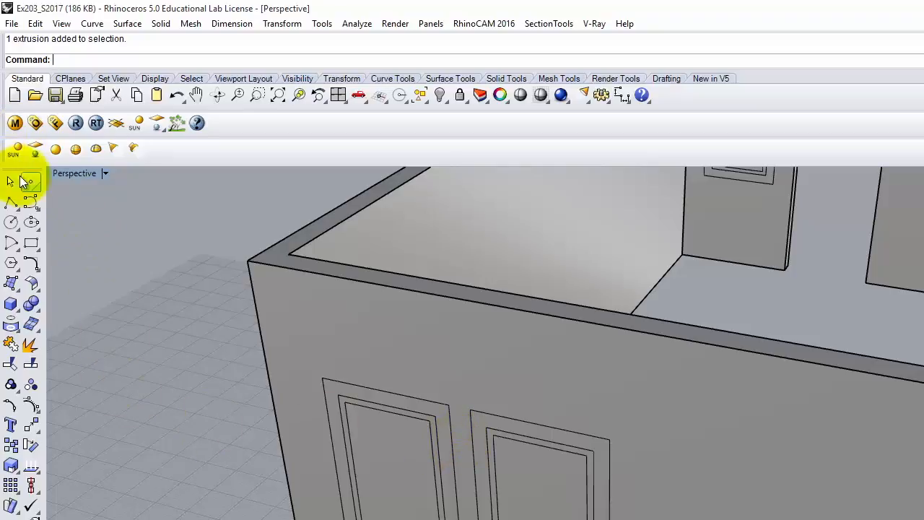
{"action": "left_click", "coordinate": [34, 303]}
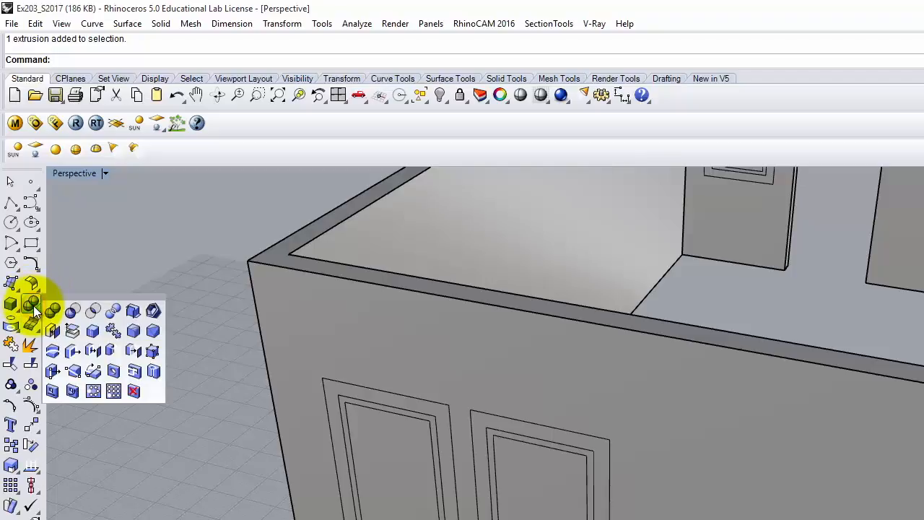
{"action": "left_click", "coordinate": [136, 371]}
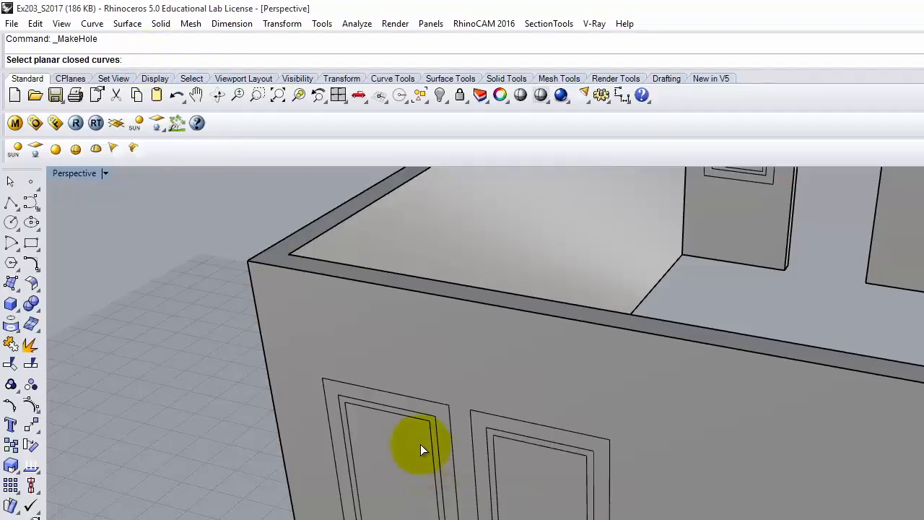
Step: Cut the first small window through the left wall from its inner outline, with depth set at the wall corner
{"action": "left_click", "coordinate": [412, 410]}
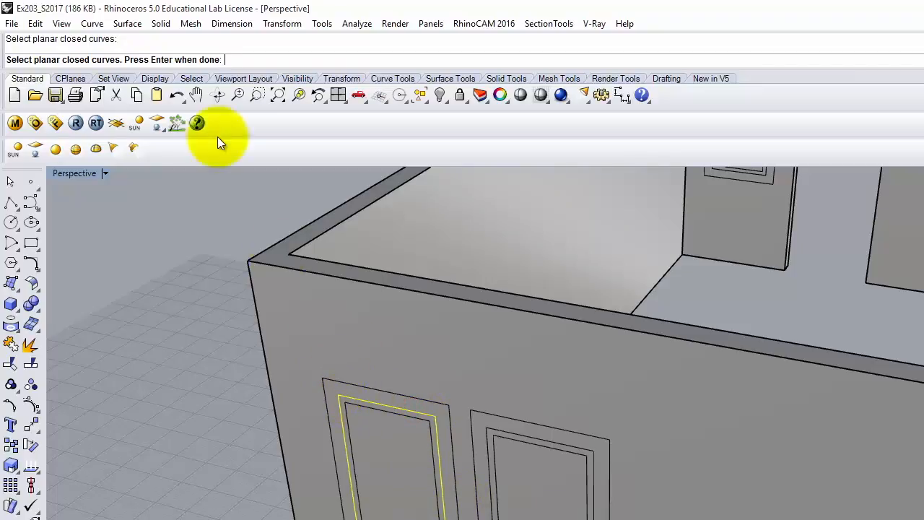
{"action": "key", "text": "Return"}
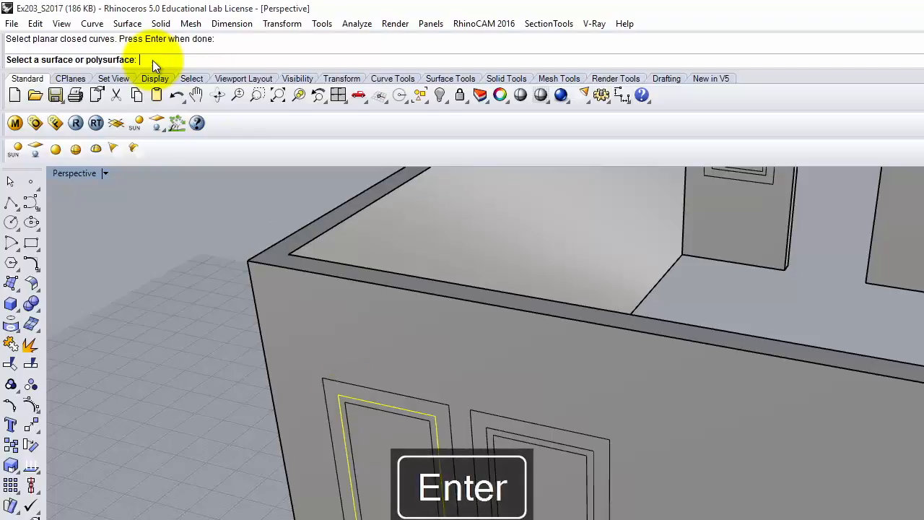
{"action": "left_click", "coordinate": [648, 366]}
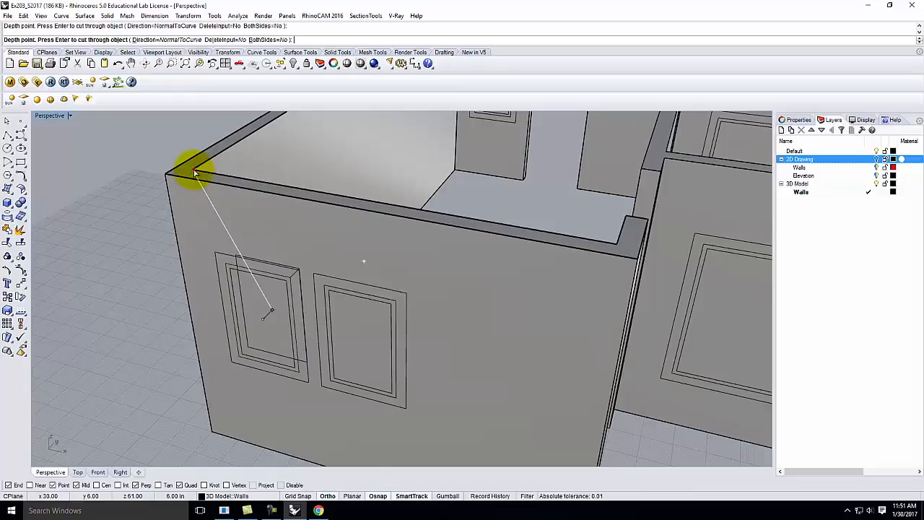
{"action": "left_click", "coordinate": [193, 170]}
{"action": "scroll", "coordinate": [270, 359], "scroll_direction": "up", "scroll_amount": 2}
{"action": "scroll", "coordinate": [271, 359], "scroll_direction": "up", "scroll_amount": 2}
{"action": "right_click_drag", "start_coordinate": [268, 355], "coordinate": [429, 315]}
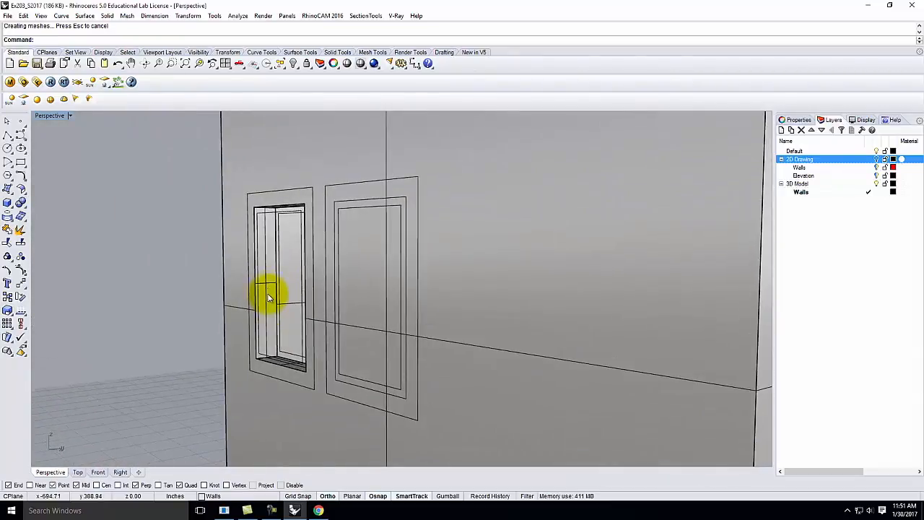
{"action": "mouse_move", "coordinate": [260, 296]}
{"action": "right_mouse_down"}
{"action": "mouse_move", "coordinate": [295, 354]}
{"action": "mouse_move", "coordinate": [401, 325]}
{"action": "mouse_move", "coordinate": [423, 307]}
{"action": "mouse_move", "coordinate": [282, 342]}
{"action": "mouse_move", "coordinate": [289, 335]}
{"action": "right_mouse_up"}
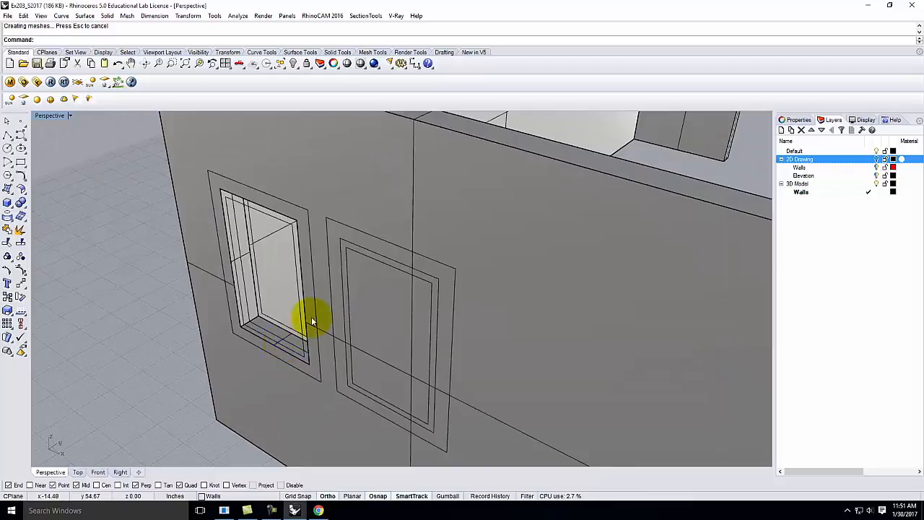
Step: Select the second window's inner frame outline, then clear the selection
{"action": "left_click", "coordinate": [342, 239]}
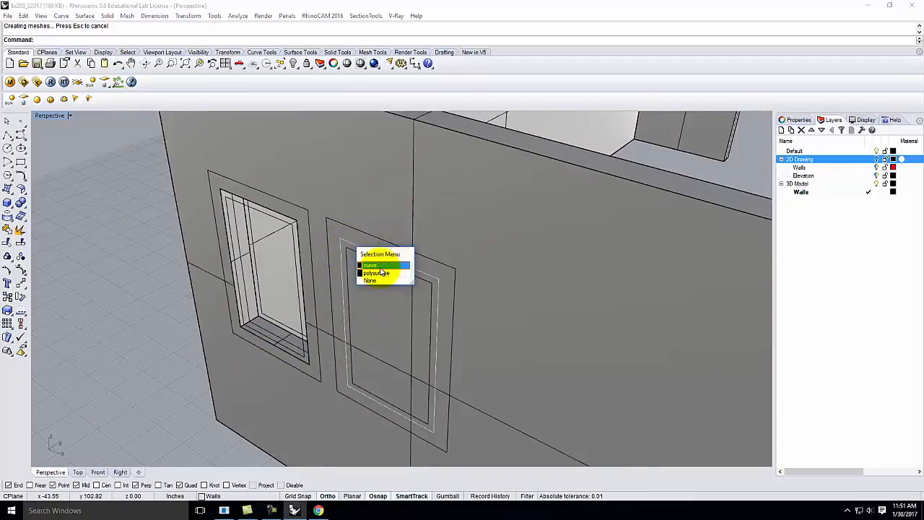
{"action": "left_click", "coordinate": [380, 266]}
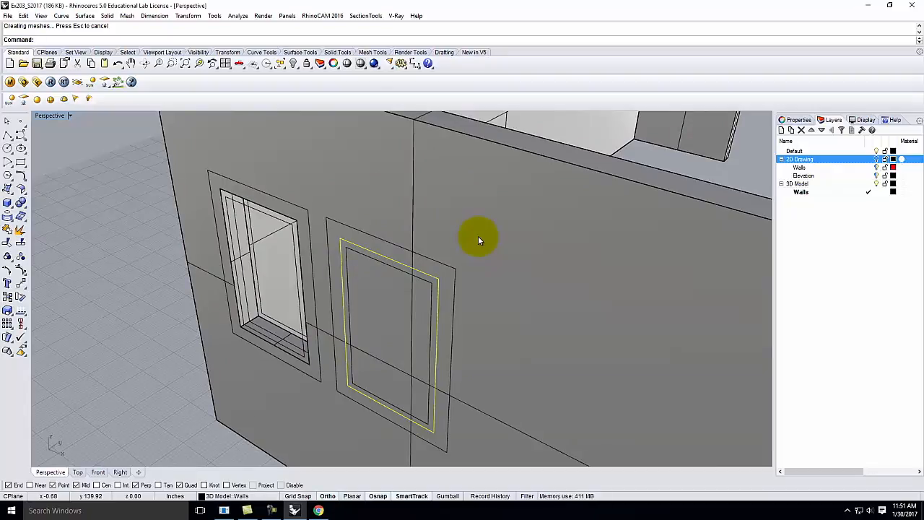
{"action": "left_click", "coordinate": [102, 311]}
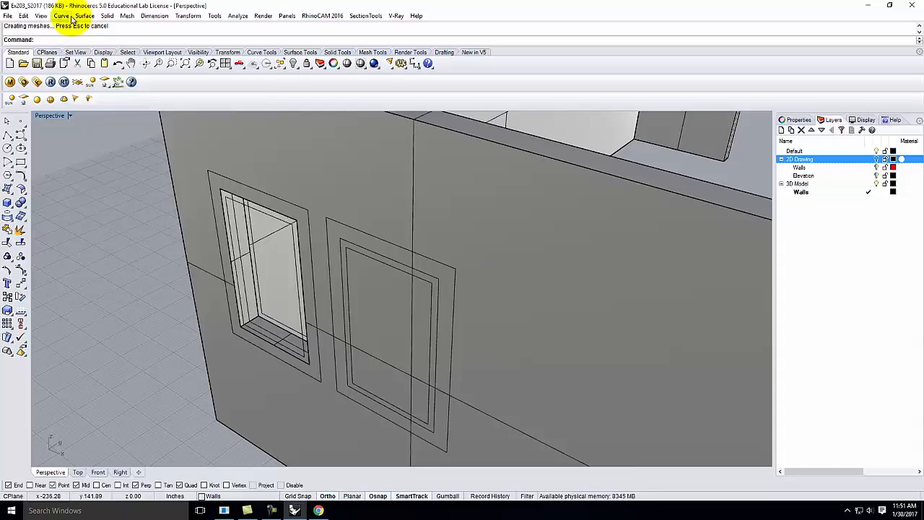
Step: Make Hole the second window's inner outline through the left wall, with depth set at the wall corner
{"action": "left_click", "coordinate": [22, 205]}
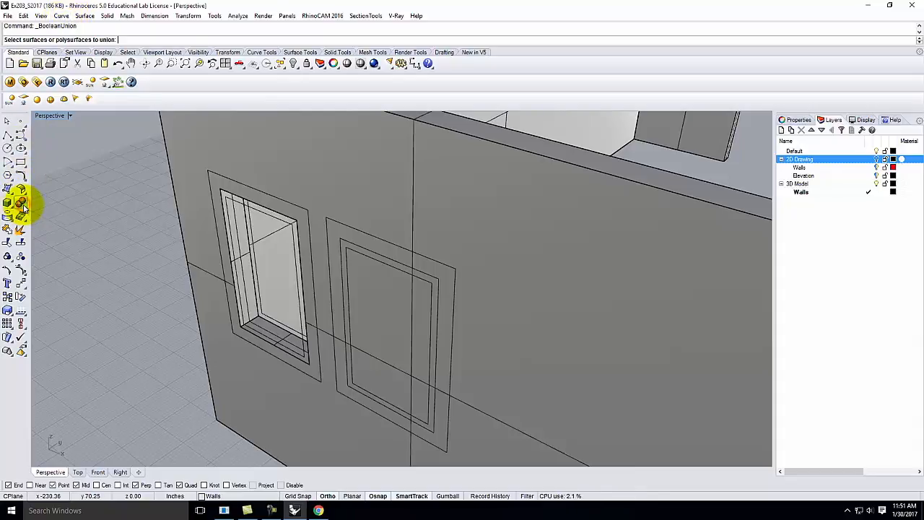
{"action": "left_click", "coordinate": [24, 207]}
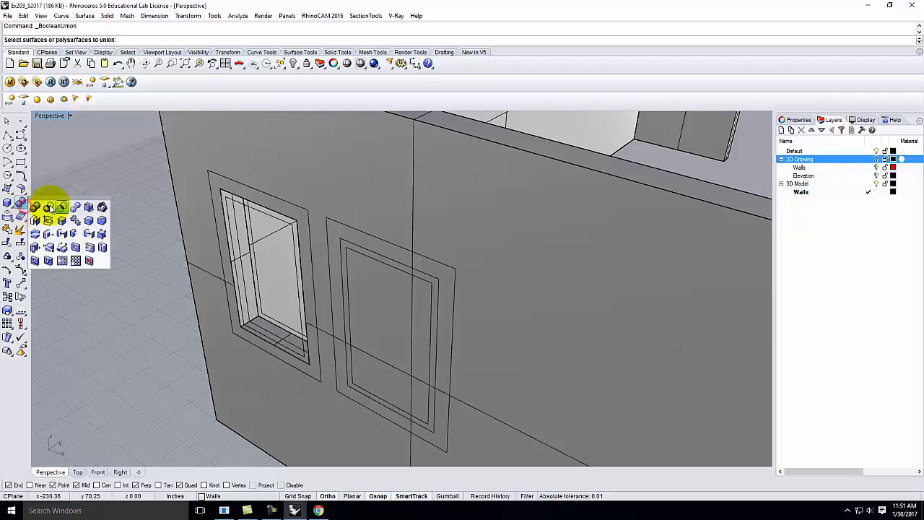
{"action": "left_click", "coordinate": [90, 248]}
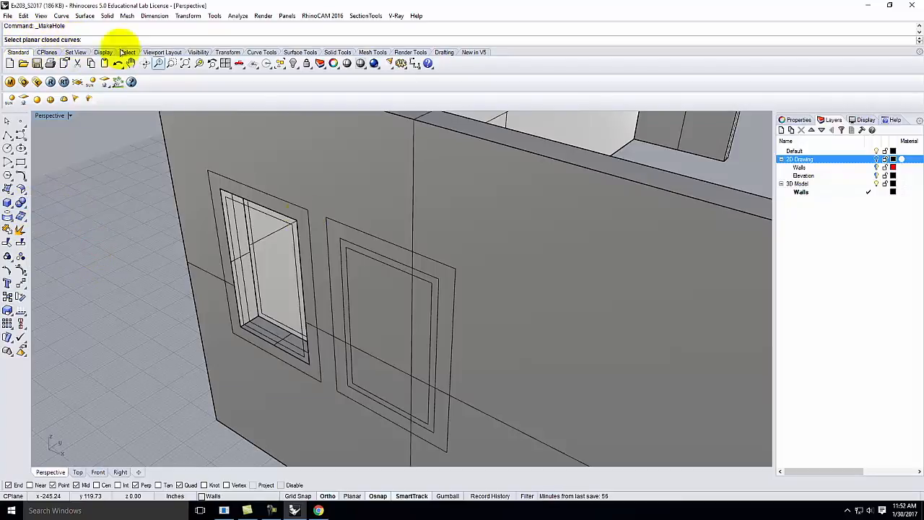
{"action": "left_click", "coordinate": [367, 252]}
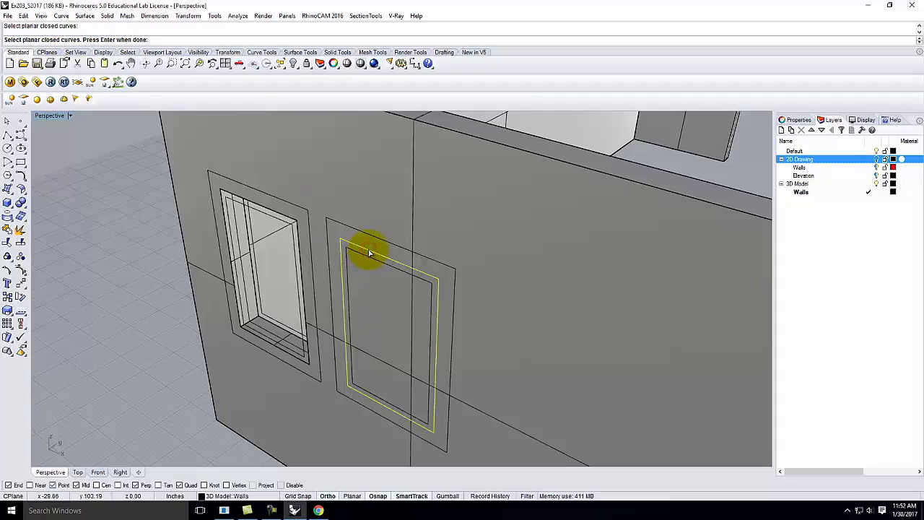
{"action": "key", "text": "Return"}
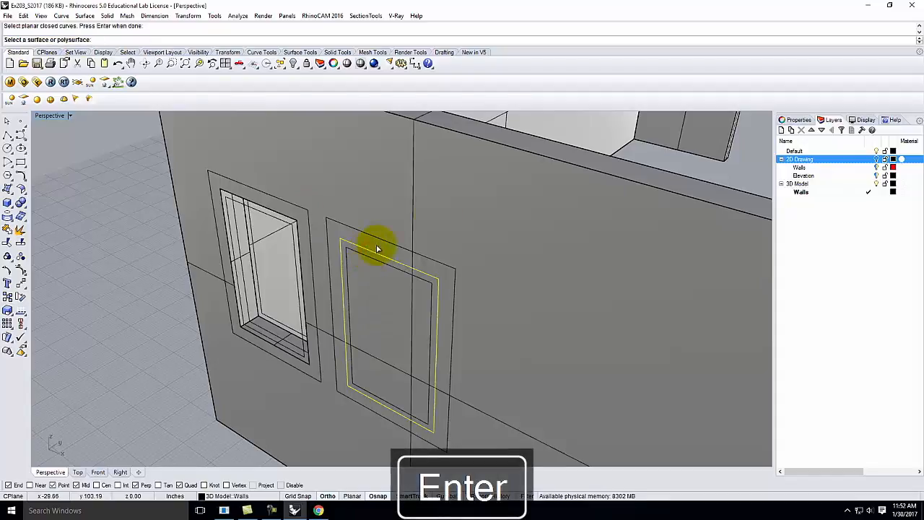
{"action": "left_click", "coordinate": [472, 224]}
{"action": "scroll", "coordinate": [421, 371], "scroll_direction": "down", "scroll_amount": 6}
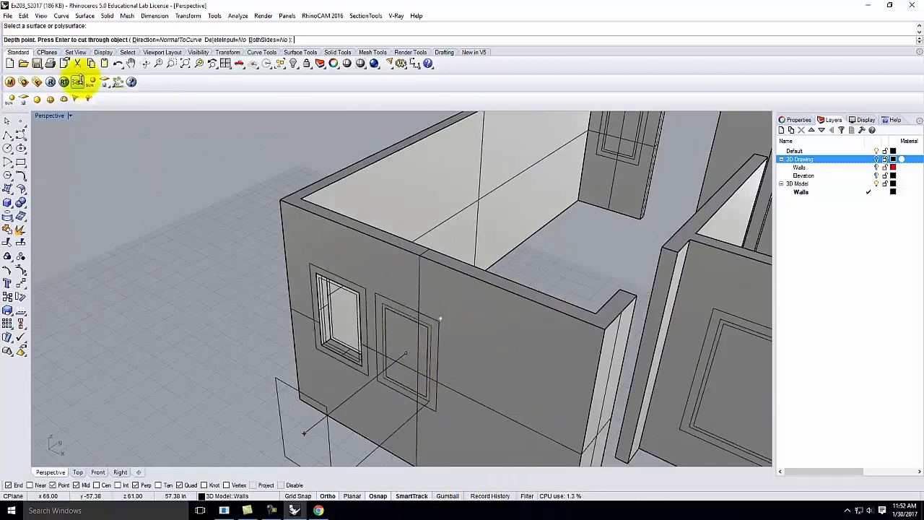
{"action": "left_click", "coordinate": [303, 197]}
{"action": "scroll", "coordinate": [410, 390], "scroll_direction": "up", "scroll_amount": 5}
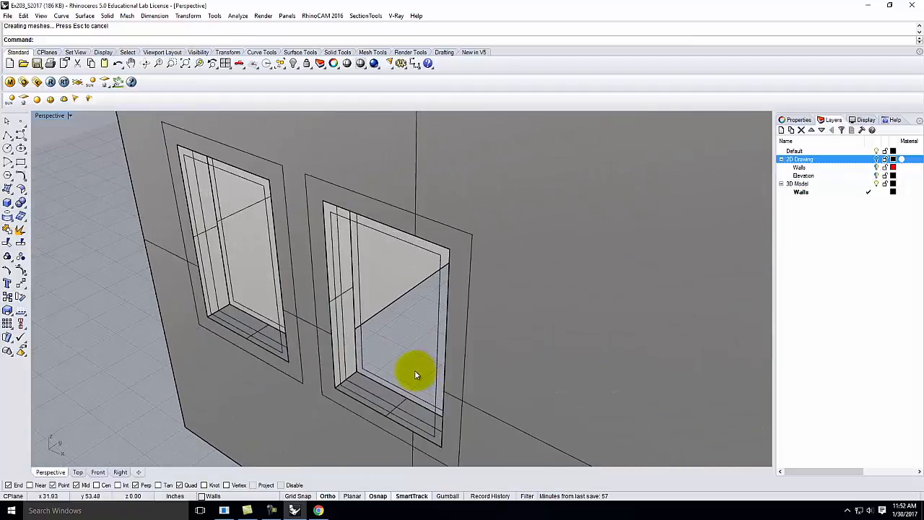
{"action": "scroll", "coordinate": [330, 340], "scroll_direction": "down", "scroll_amount": 10}
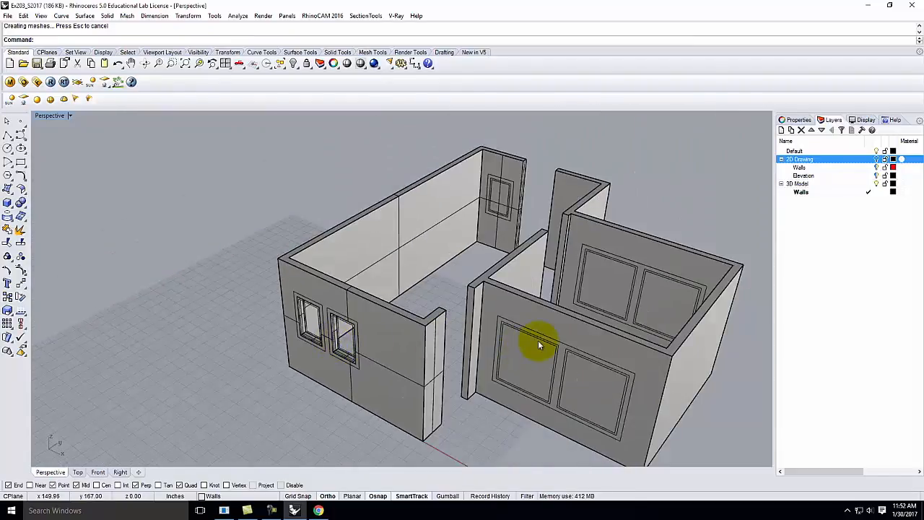
{"action": "scroll", "coordinate": [612, 323], "scroll_direction": "up", "scroll_amount": 10}
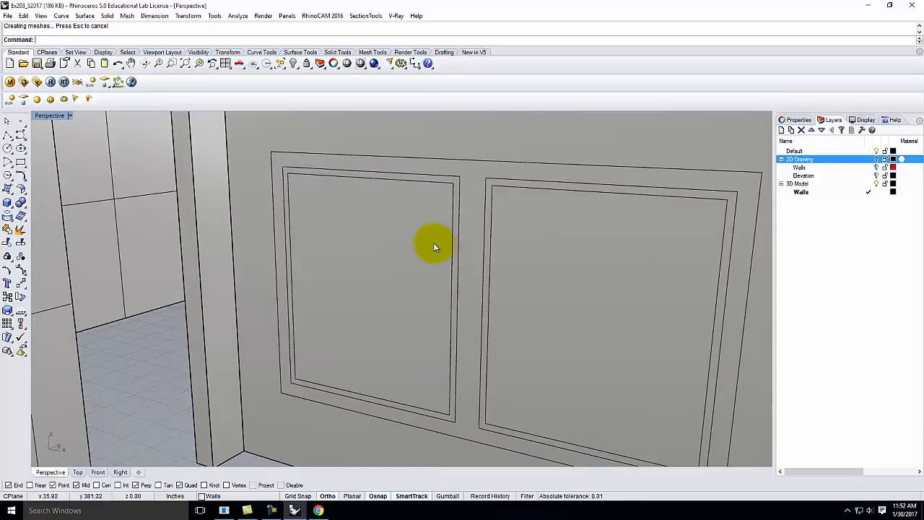
Step: Trim the wall inside the left panel outline using Edit > Trim
{"action": "left_click", "coordinate": [23, 16]}
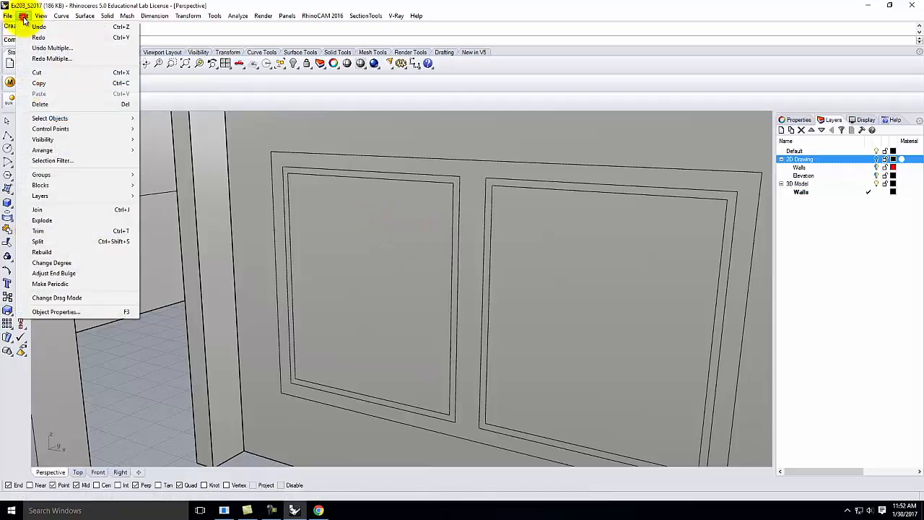
{"action": "left_click", "coordinate": [54, 231]}
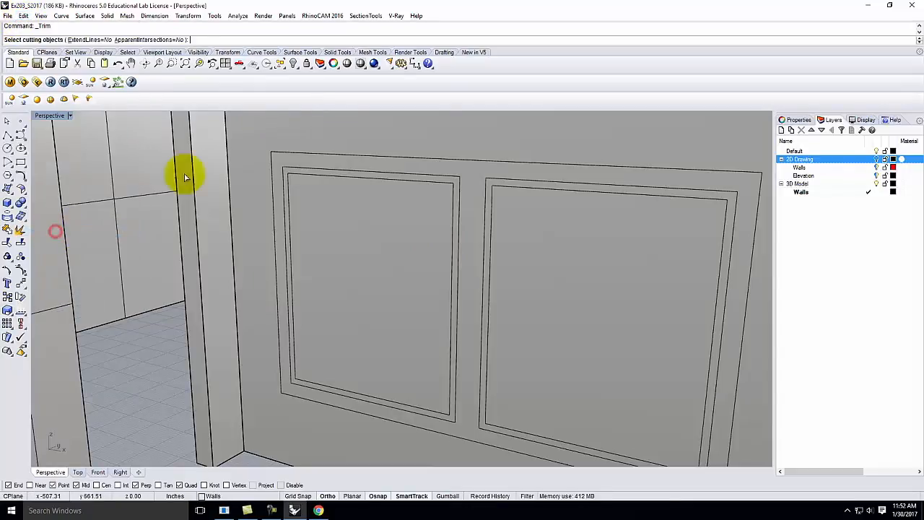
{"action": "left_click", "coordinate": [306, 171]}
{"action": "left_click", "coordinate": [334, 197]}
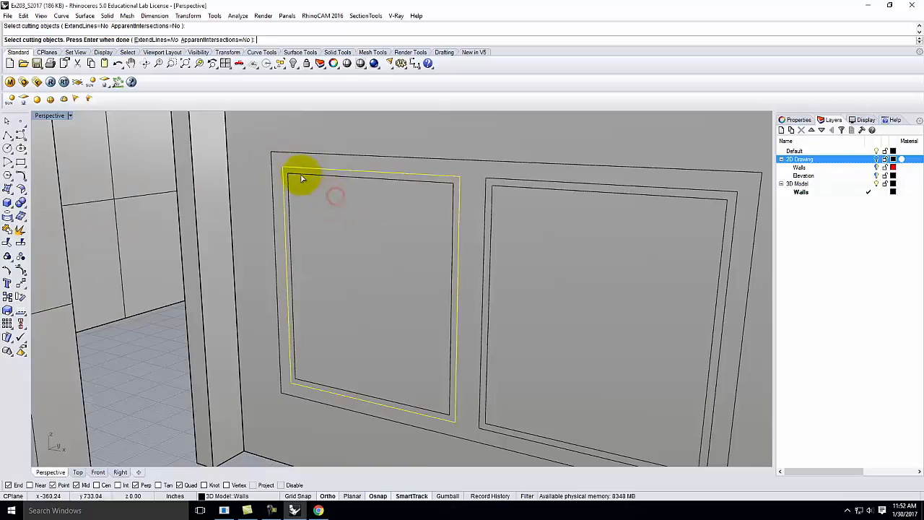
{"action": "key", "text": "Return"}
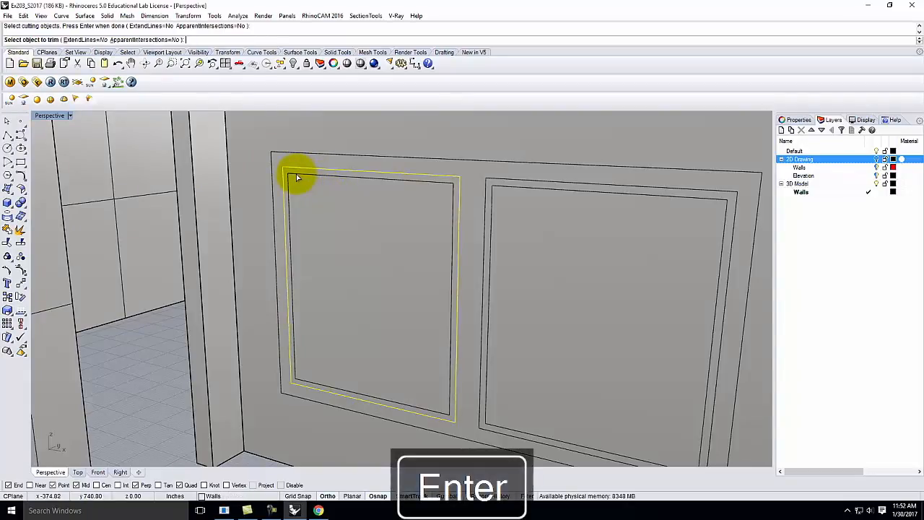
{"action": "left_click", "coordinate": [378, 268]}
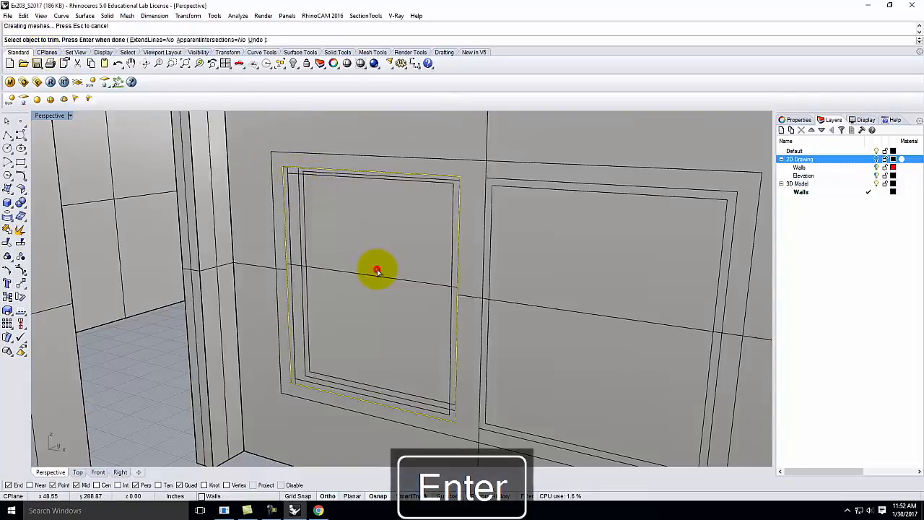
{"action": "right_click_drag", "start_coordinate": [410, 277], "coordinate": [395, 306]}
{"action": "left_click", "coordinate": [262, 441]}
{"action": "mouse_move", "coordinate": [258, 449]}
{"action": "right_mouse_down"}
{"action": "mouse_move", "coordinate": [316, 361]}
{"action": "mouse_move", "coordinate": [301, 309]}
{"action": "mouse_move", "coordinate": [381, 308]}
{"action": "mouse_move", "coordinate": [329, 412]}
{"action": "mouse_move", "coordinate": [233, 404]}
{"action": "right_mouse_up"}
Step: Cancel the trim and select the right panel's inner outline curve
{"action": "left_click", "coordinate": [406, 397]}
{"action": "left_click", "coordinate": [384, 383]}
{"action": "key", "text": "Escape"}
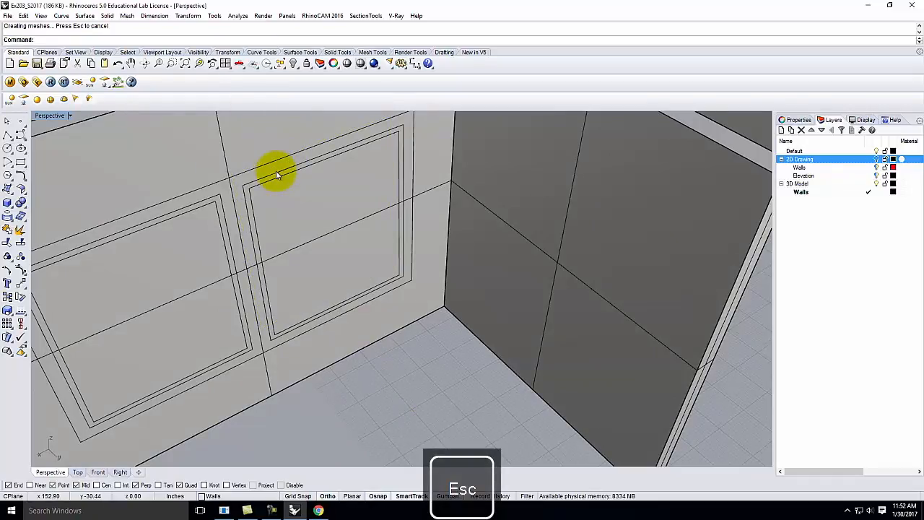
{"action": "left_click", "coordinate": [276, 174]}
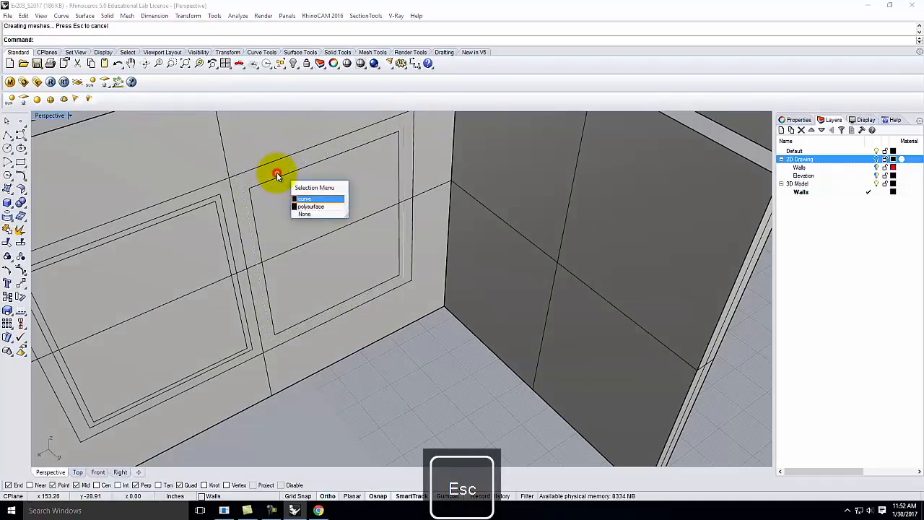
{"action": "left_click", "coordinate": [307, 199]}
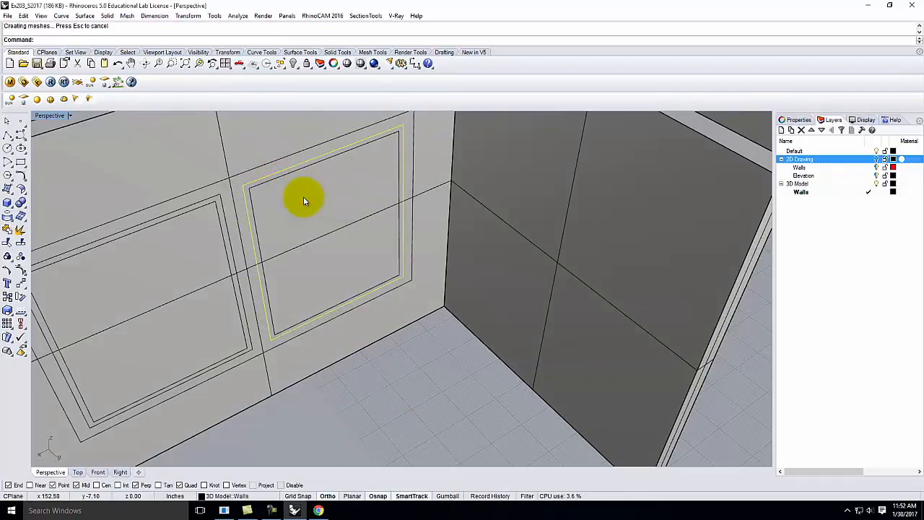
Step: Trim away the wall inside the selected panel outline with the trim command
{"action": "type", "text": "trim"}
{"action": "key", "text": "Return"}
{"action": "left_click", "coordinate": [304, 201]}
{"action": "left_click", "coordinate": [304, 202]}
{"action": "left_click", "coordinate": [392, 348]}
{"action": "mouse_move", "coordinate": [391, 301]}
{"action": "right_mouse_down"}
{"action": "mouse_move", "coordinate": [327, 270]}
{"action": "mouse_move", "coordinate": [398, 336]}
{"action": "mouse_move", "coordinate": [361, 253]}
{"action": "mouse_move", "coordinate": [310, 284]}
{"action": "mouse_move", "coordinate": [407, 287]}
{"action": "mouse_move", "coordinate": [458, 249]}
{"action": "mouse_move", "coordinate": [381, 246]}
{"action": "right_mouse_up"}
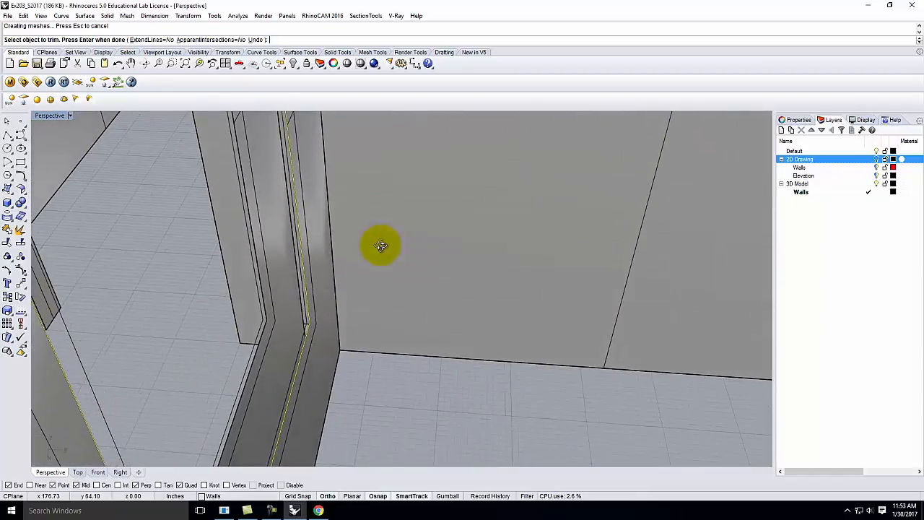
{"action": "right_click_drag", "start_coordinate": [381, 246], "coordinate": [381, 420]}
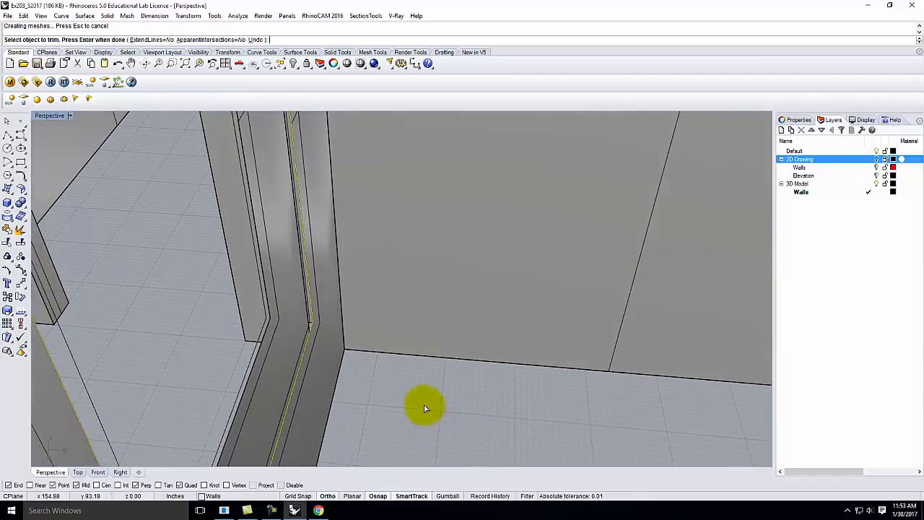
{"action": "key", "text": "Return"}
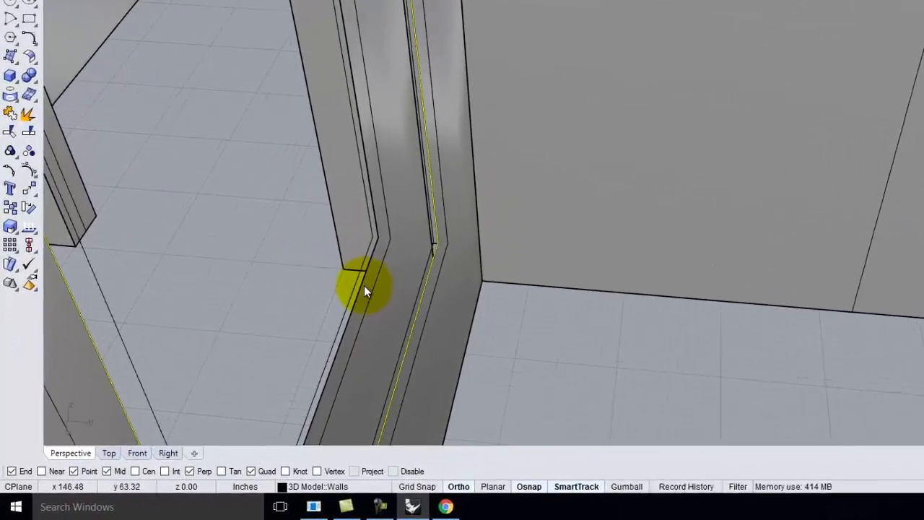
Step: Drop the doorway-corner edge curve from the selection and view the opening from above
{"action": "left_click", "coordinate": [256, 351]}
{"action": "left_click", "coordinate": [386, 268]}
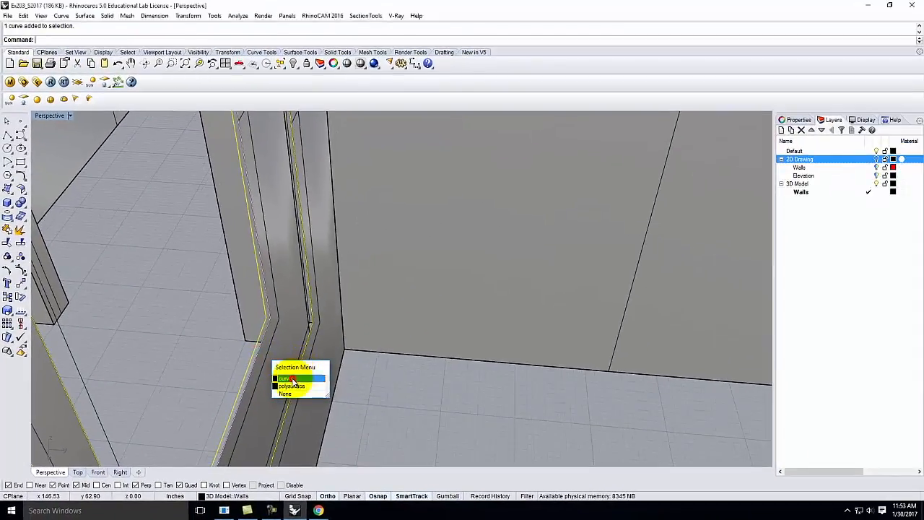
{"action": "left_click", "coordinate": [292, 379]}
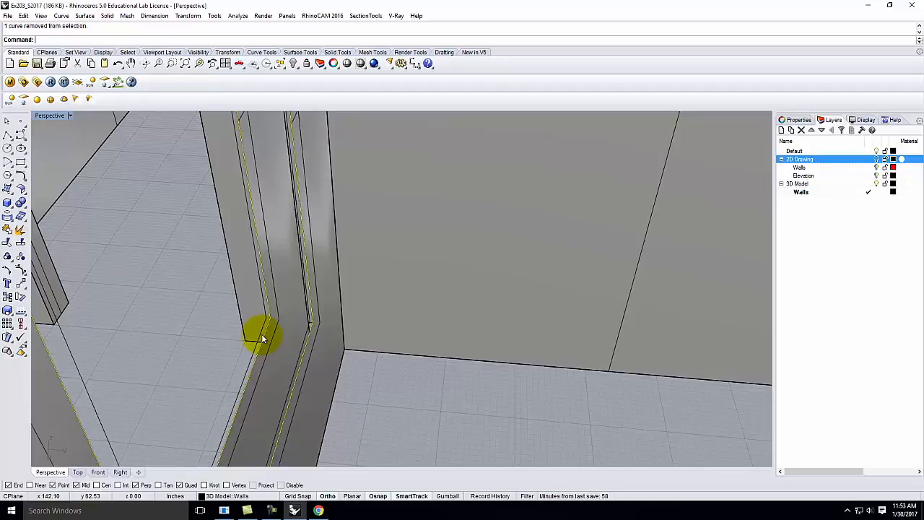
{"action": "right_click_drag", "start_coordinate": [260, 337], "coordinate": [303, 353]}
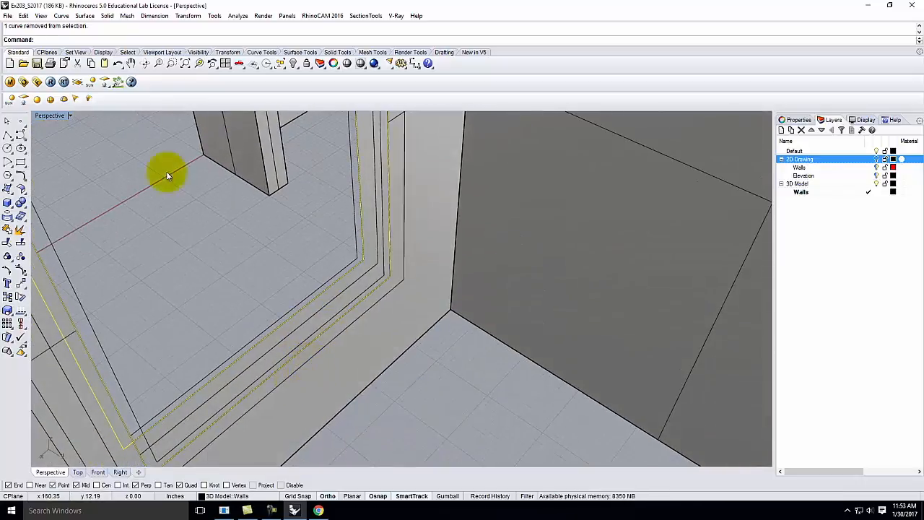
Step: Loft the selected window frame curves using the default seam and Loft Options
{"action": "left_click", "coordinate": [84, 15]}
{"action": "left_click", "coordinate": [95, 37]}
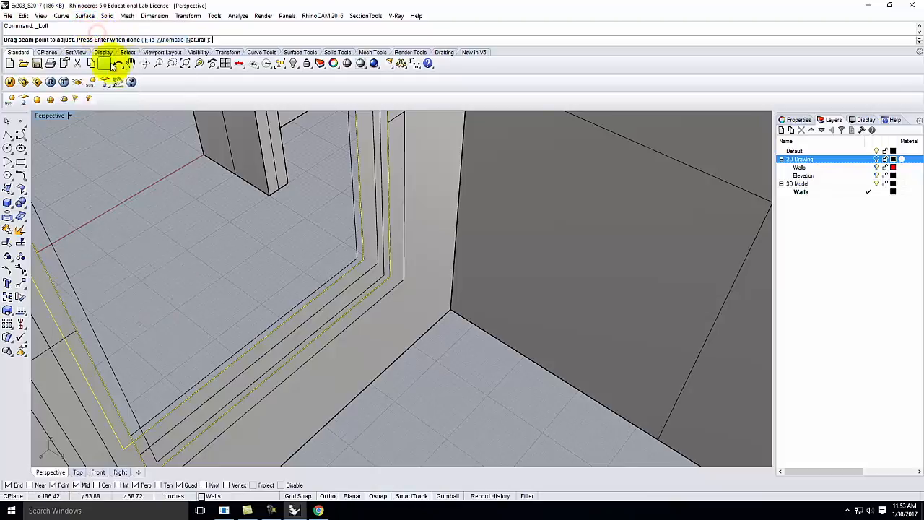
{"action": "right_click_drag", "start_coordinate": [180, 214], "coordinate": [264, 289]}
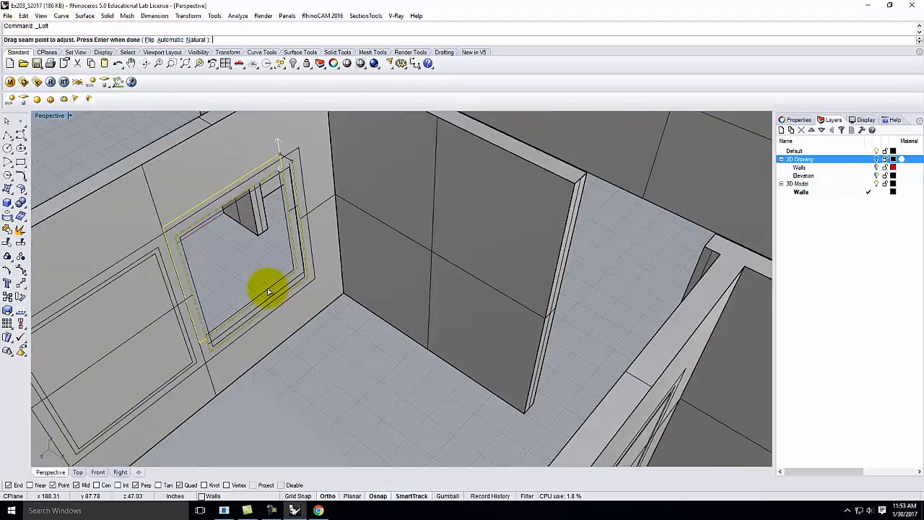
{"action": "key", "text": "Return"}
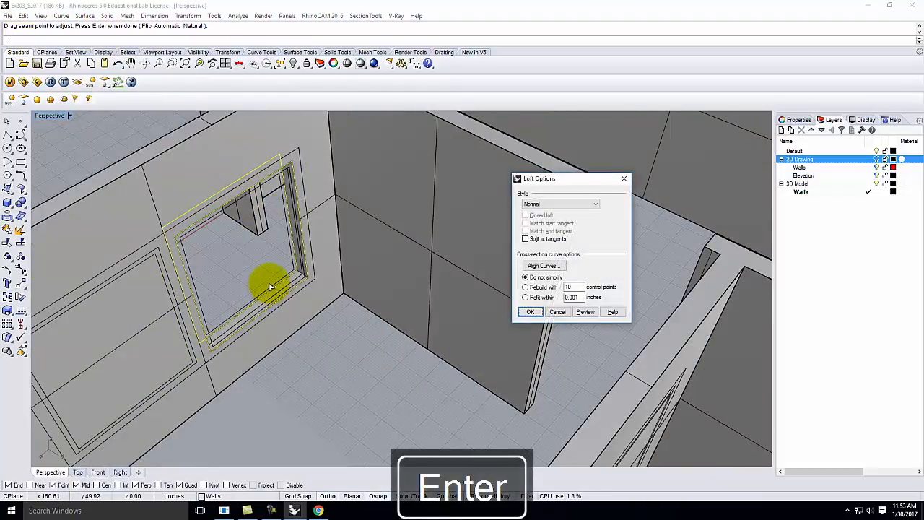
{"action": "left_click", "coordinate": [530, 310]}
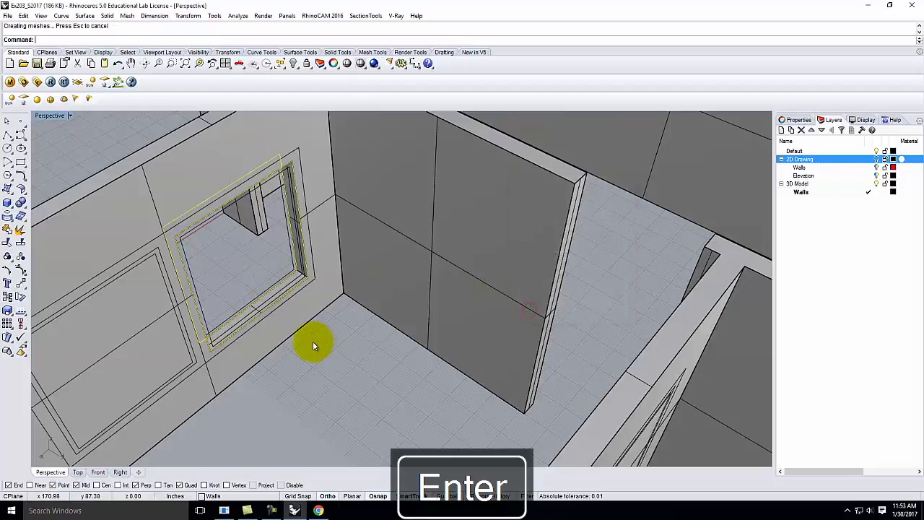
{"action": "right_click_drag", "start_coordinate": [274, 301], "coordinate": [431, 251]}
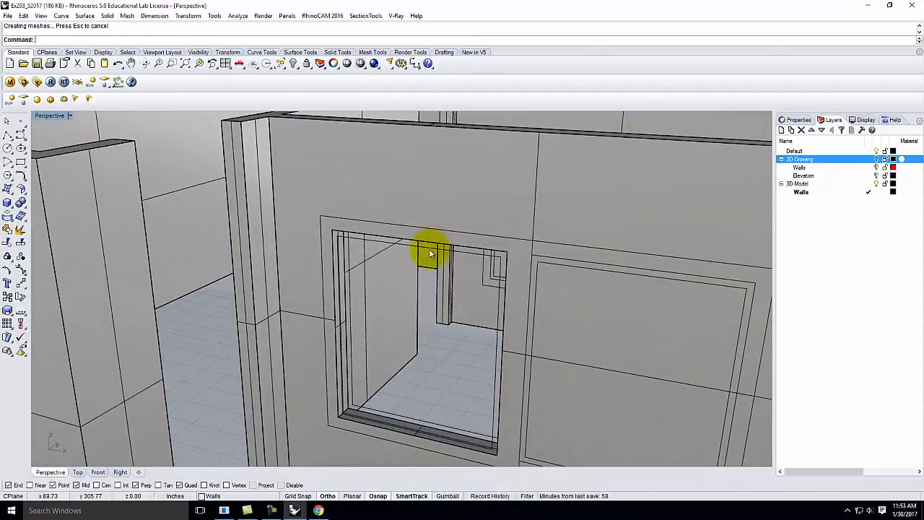
{"action": "scroll", "coordinate": [369, 424], "scroll_direction": "up", "scroll_amount": 6}
{"action": "scroll", "coordinate": [355, 407], "scroll_direction": "down", "scroll_amount": 8}
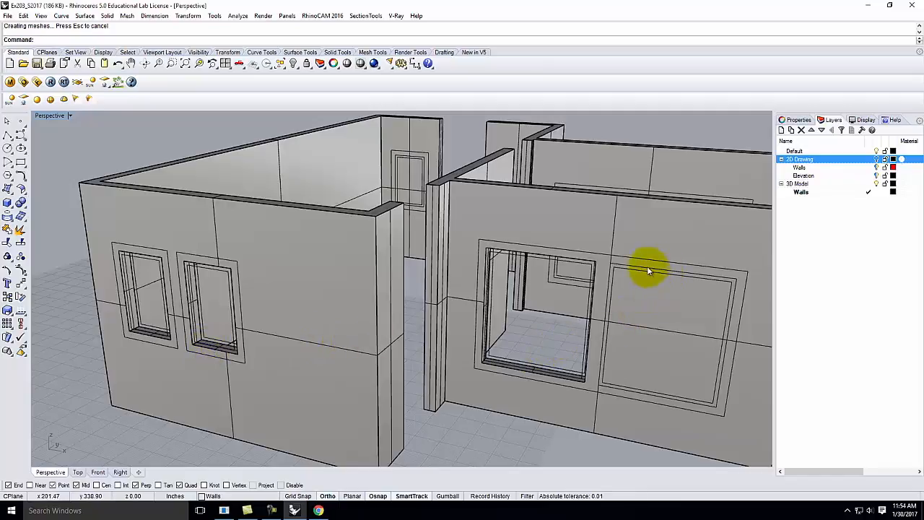
{"action": "scroll", "coordinate": [666, 275], "scroll_direction": "up", "scroll_amount": 2}
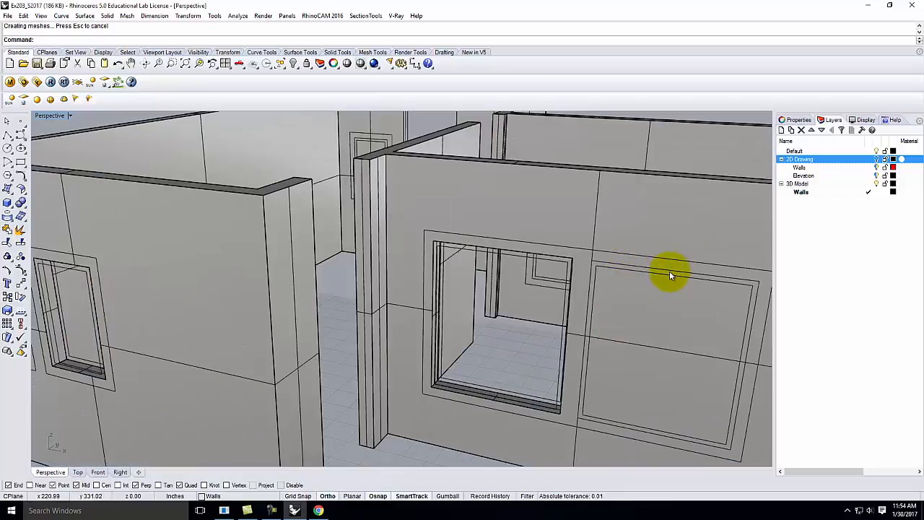
{"action": "scroll", "coordinate": [362, 285], "scroll_direction": "down", "scroll_amount": 5}
Step: Trim the wall surface away inside the right window's outline curve
{"action": "scroll", "coordinate": [586, 282], "scroll_direction": "up", "scroll_amount": 7}
{"action": "left_click", "coordinate": [585, 283]}
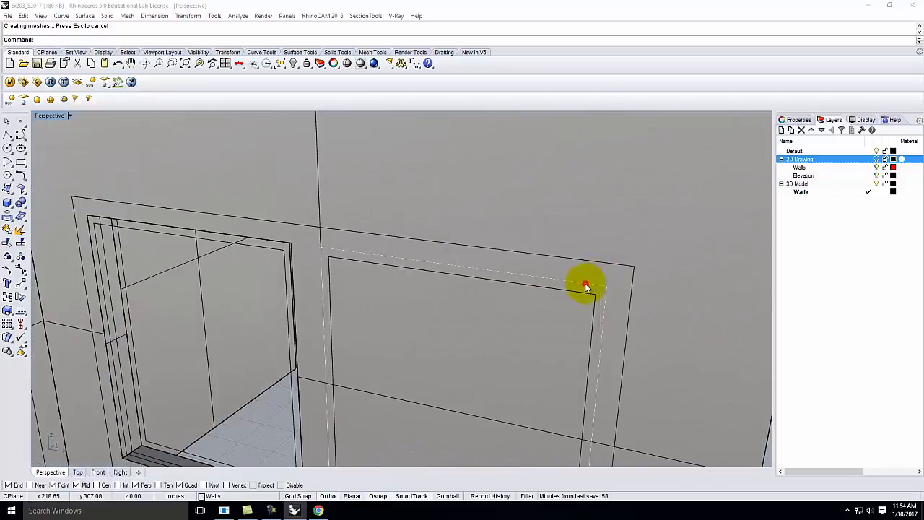
{"action": "left_click", "coordinate": [613, 311]}
{"action": "scroll", "coordinate": [606, 271], "scroll_direction": "down", "scroll_amount": 5}
{"action": "right_click_drag", "start_coordinate": [604, 267], "coordinate": [441, 324]}
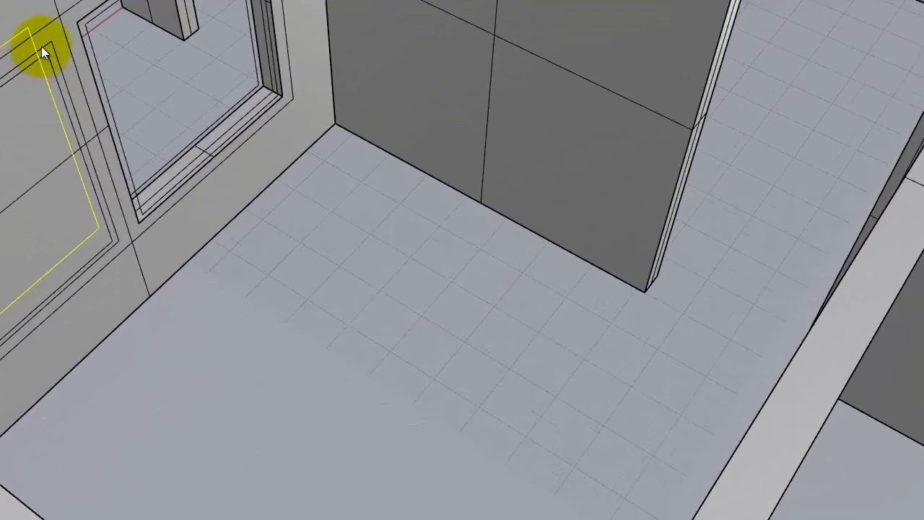
{"action": "left_click_drag", "start_coordinate": [46, 42], "coordinate": [73, 123]}
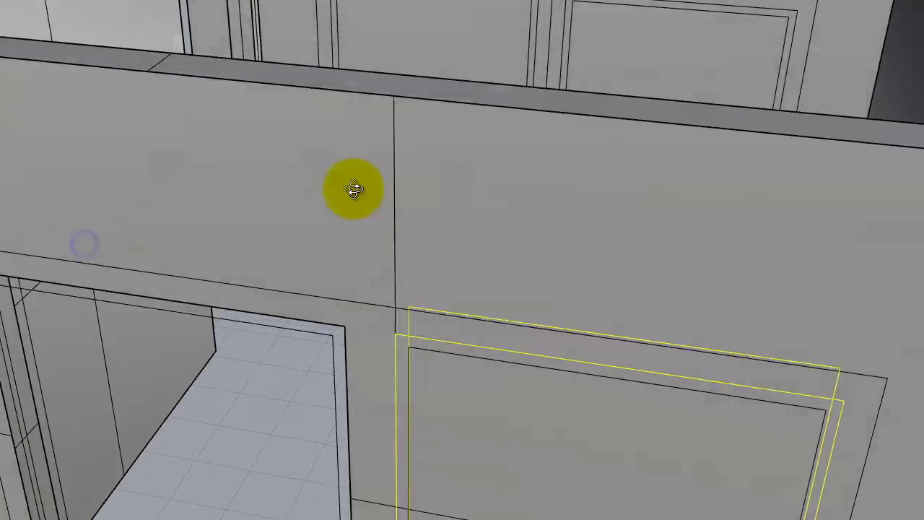
{"action": "key", "text": "Return"}
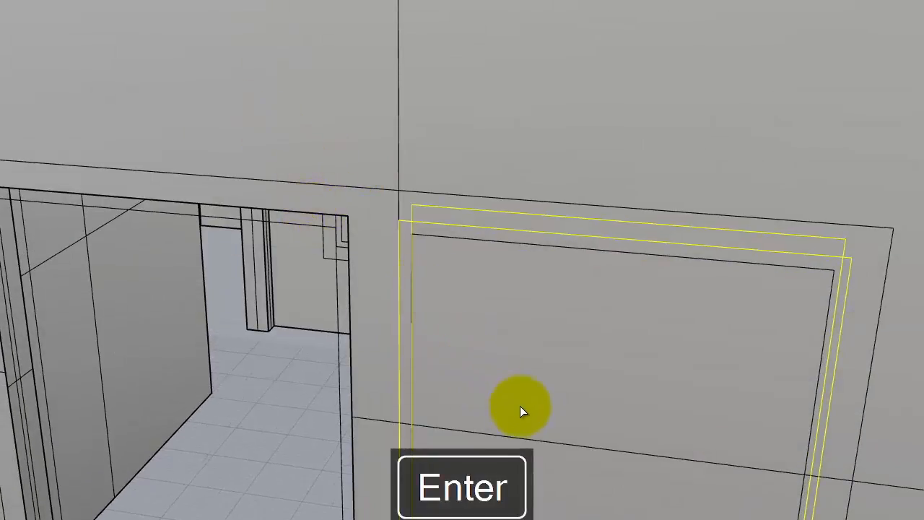
{"action": "left_click", "coordinate": [586, 446]}
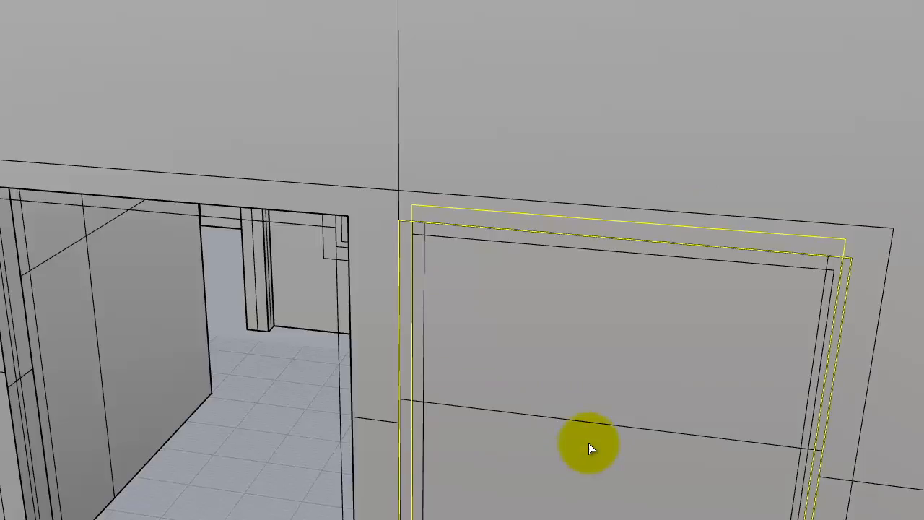
{"action": "left_click", "coordinate": [595, 414]}
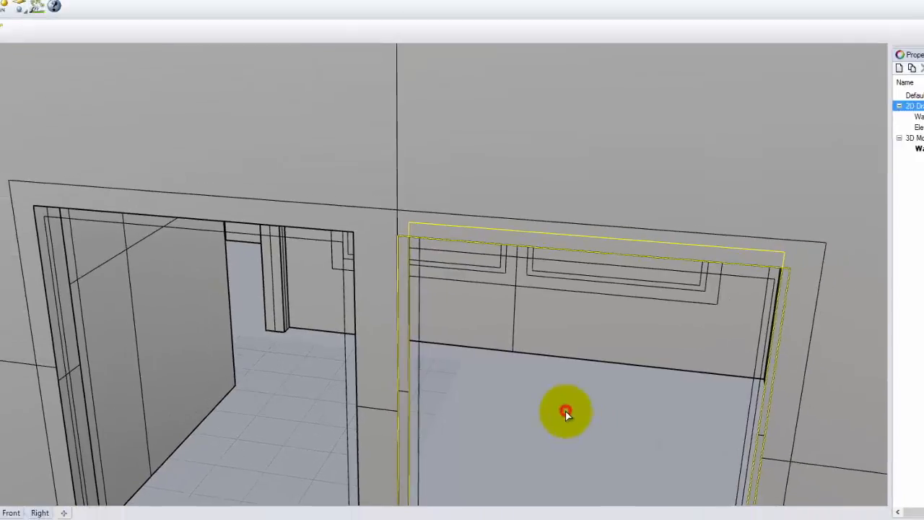
{"action": "scroll", "coordinate": [503, 414], "scroll_direction": "down", "scroll_amount": 6}
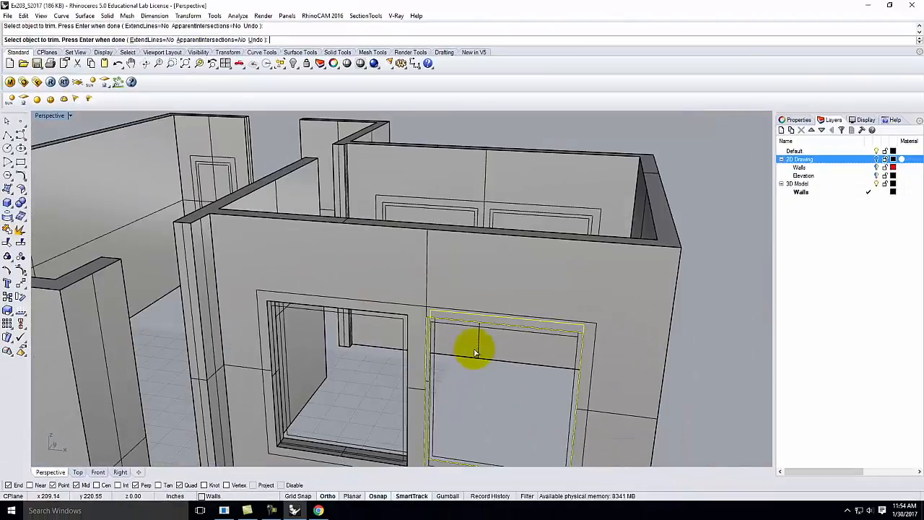
{"action": "key", "text": "Return"}
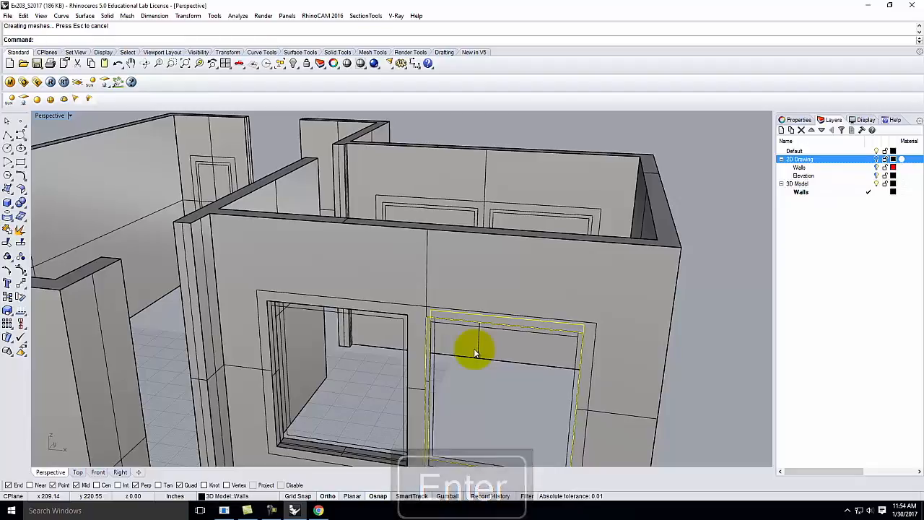
Step: Loft the right window's curves into a frame surface and deselect them
{"action": "type", "text": "Loft"}
{"action": "key", "text": "Return"}
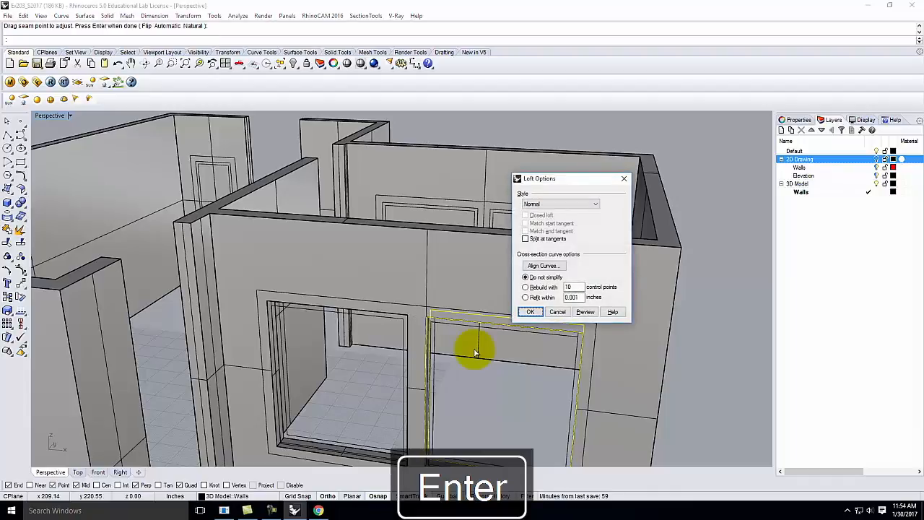
{"action": "left_click", "coordinate": [531, 309]}
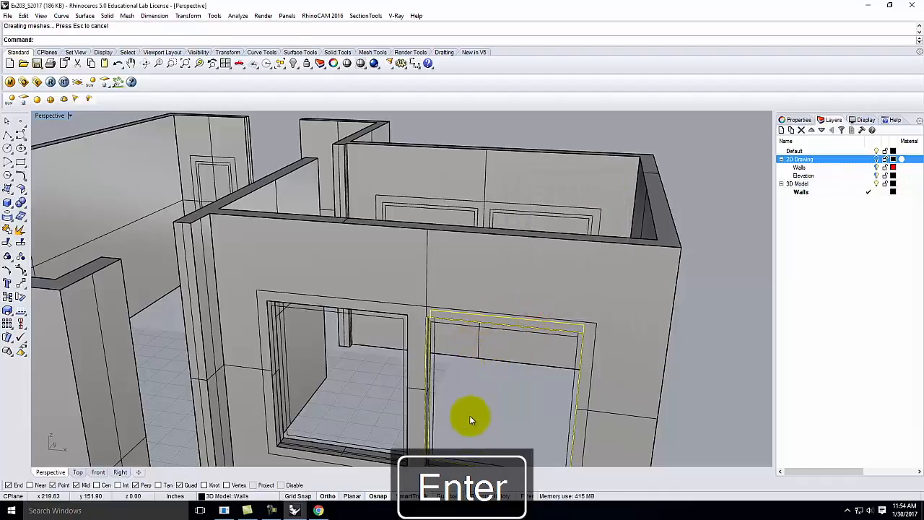
{"action": "scroll", "coordinate": [472, 416], "scroll_direction": "down", "scroll_amount": 5}
{"action": "left_click", "coordinate": [491, 416]}
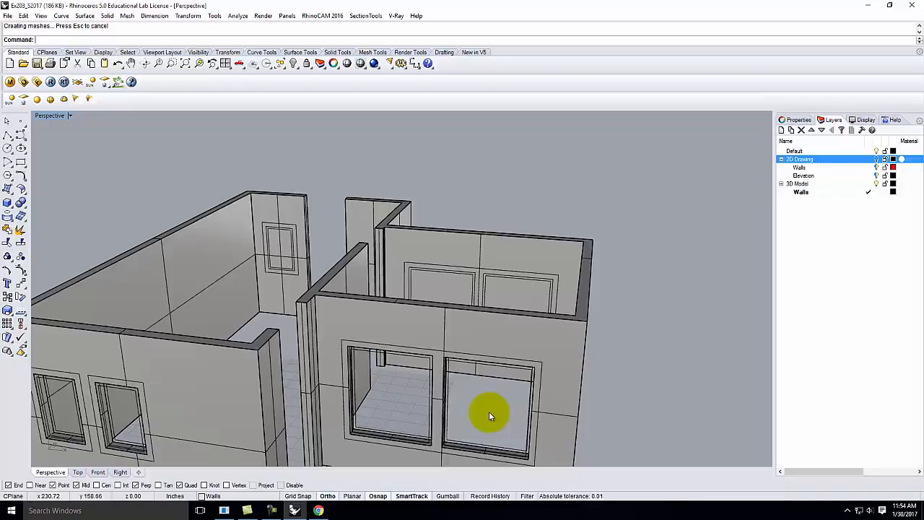
Step: Orbit to the front wall and select its left panel outline, abandoning an accidental Boolean union
{"action": "scroll", "coordinate": [453, 316], "scroll_direction": "down", "scroll_amount": 5}
{"action": "right_click_drag", "start_coordinate": [487, 334], "coordinate": [282, 349]}
{"action": "scroll", "coordinate": [382, 378], "scroll_direction": "up", "scroll_amount": 6}
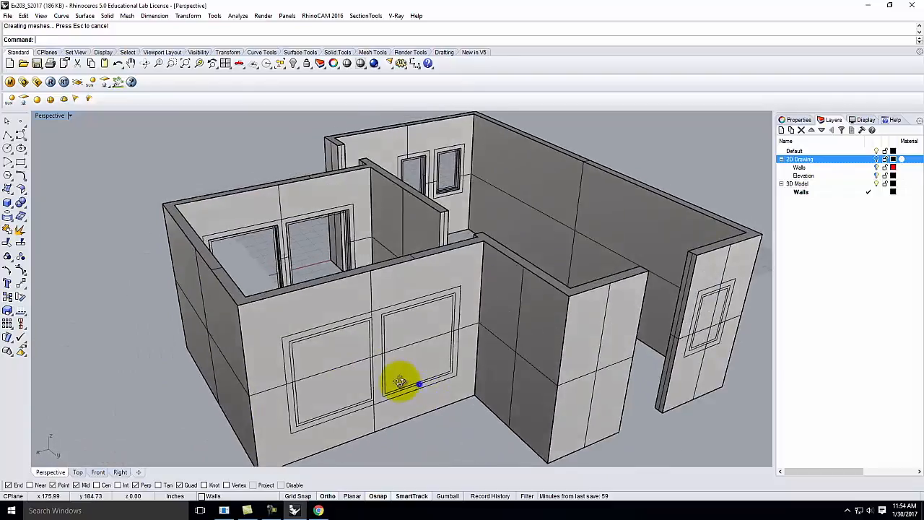
{"action": "right_click_drag", "start_coordinate": [402, 382], "coordinate": [334, 334]}
{"action": "scroll", "coordinate": [334, 335], "scroll_direction": "up", "scroll_amount": 5}
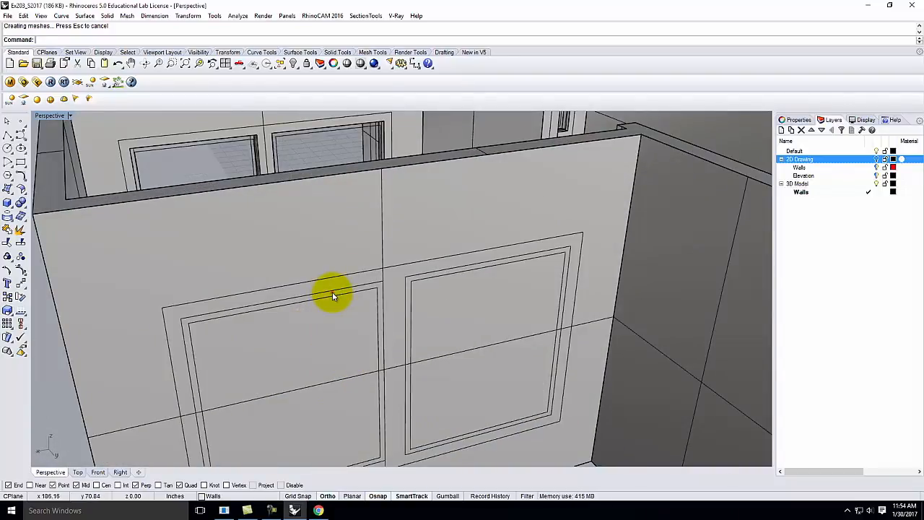
{"action": "left_click", "coordinate": [332, 291]}
{"action": "left_click", "coordinate": [368, 318]}
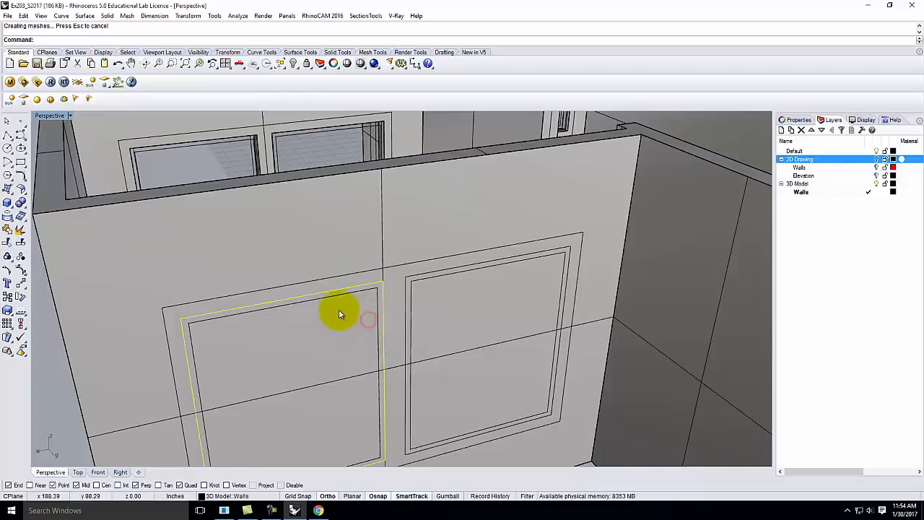
{"action": "left_click", "coordinate": [21, 204]}
{"action": "key", "text": "Escape"}
Step: Make Hole both panel outlines right through the front wall
{"action": "left_click", "coordinate": [22, 206]}
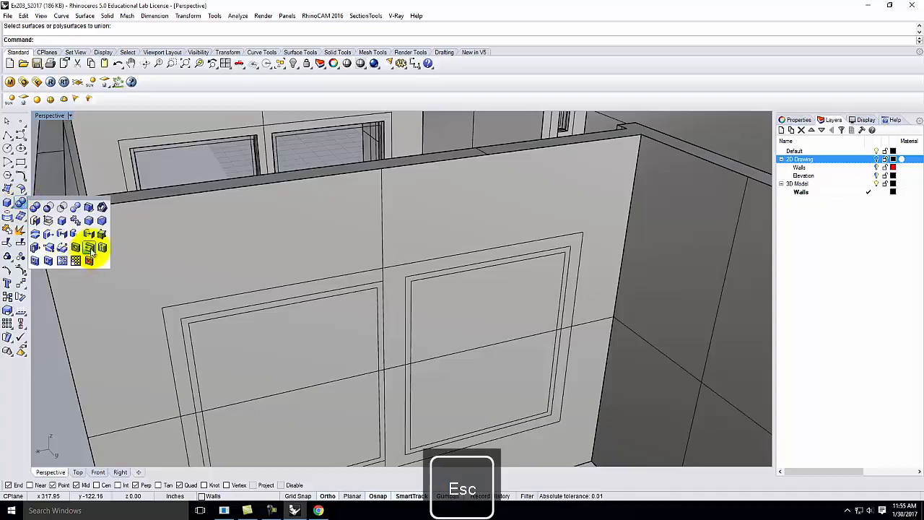
{"action": "left_click", "coordinate": [88, 252]}
{"action": "left_click", "coordinate": [284, 302]}
{"action": "left_click", "coordinate": [488, 266]}
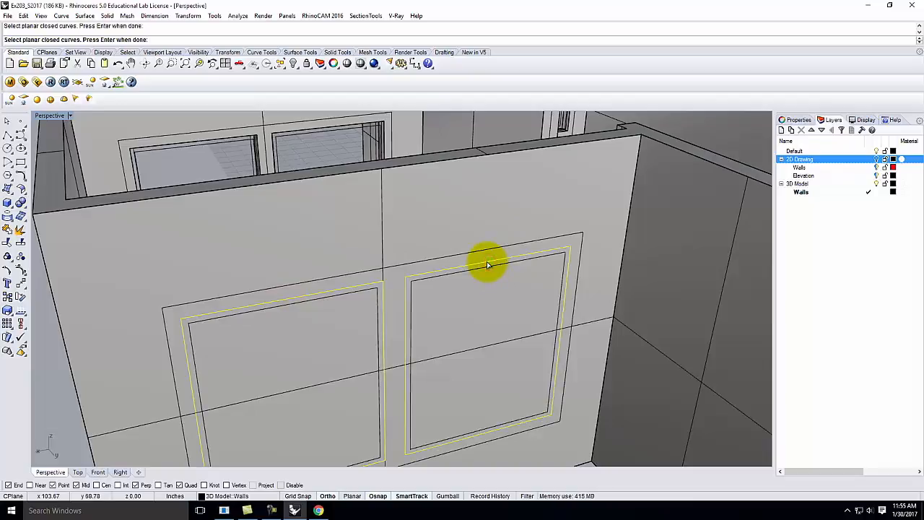
{"action": "key", "text": "Return"}
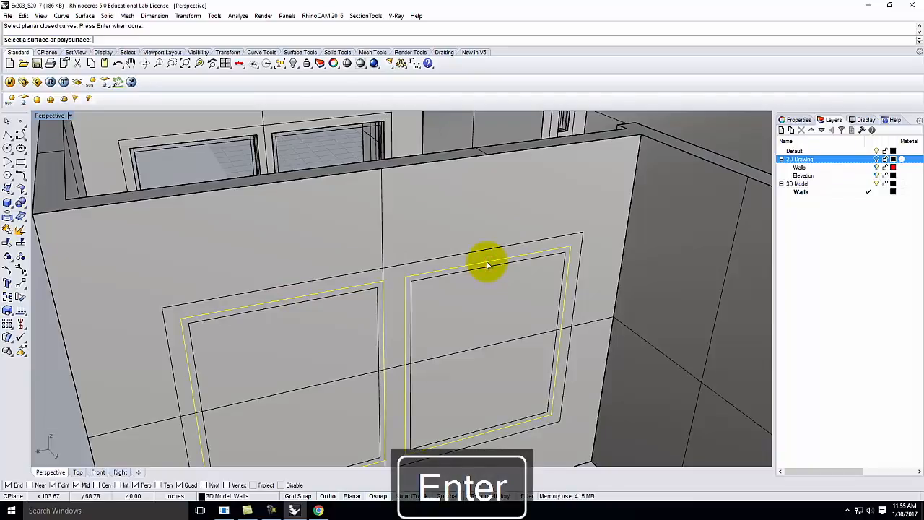
{"action": "left_click", "coordinate": [208, 277]}
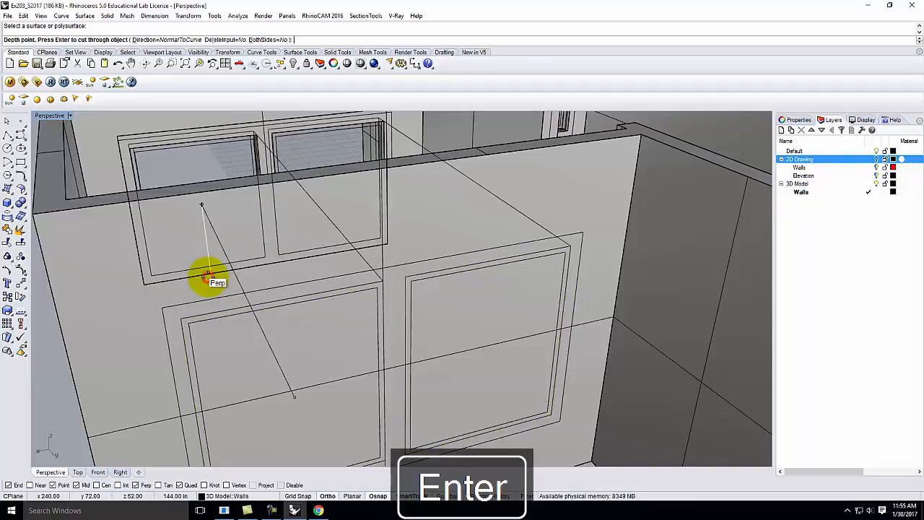
{"action": "key", "text": "Return"}
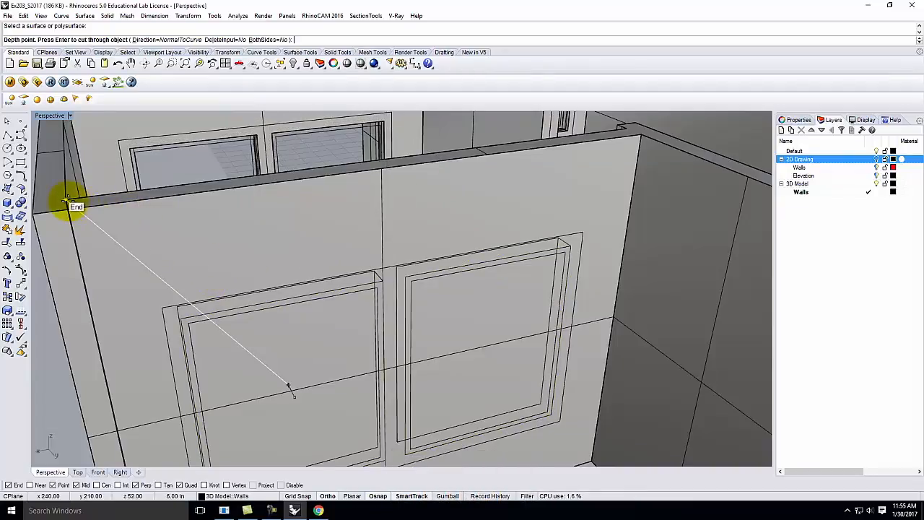
{"action": "scroll", "coordinate": [341, 249], "scroll_direction": "down", "scroll_amount": 5}
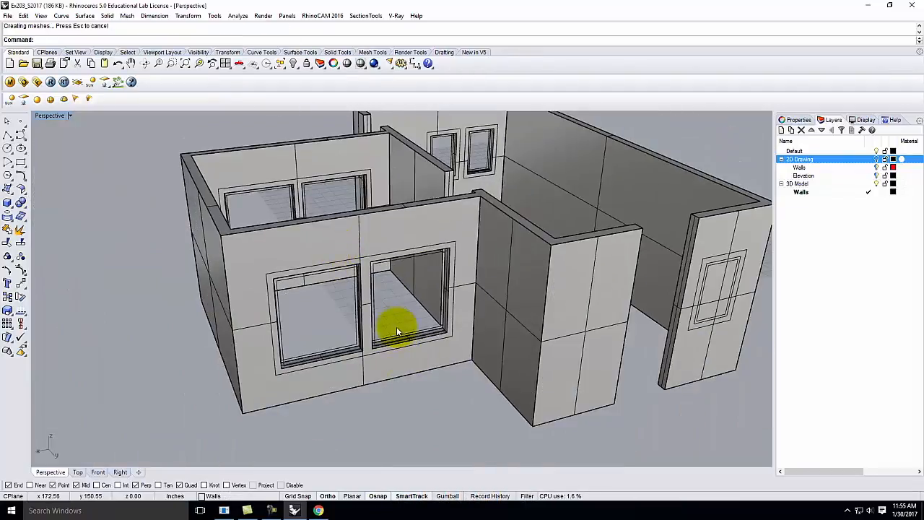
{"action": "right_click_drag", "start_coordinate": [425, 309], "coordinate": [367, 307]}
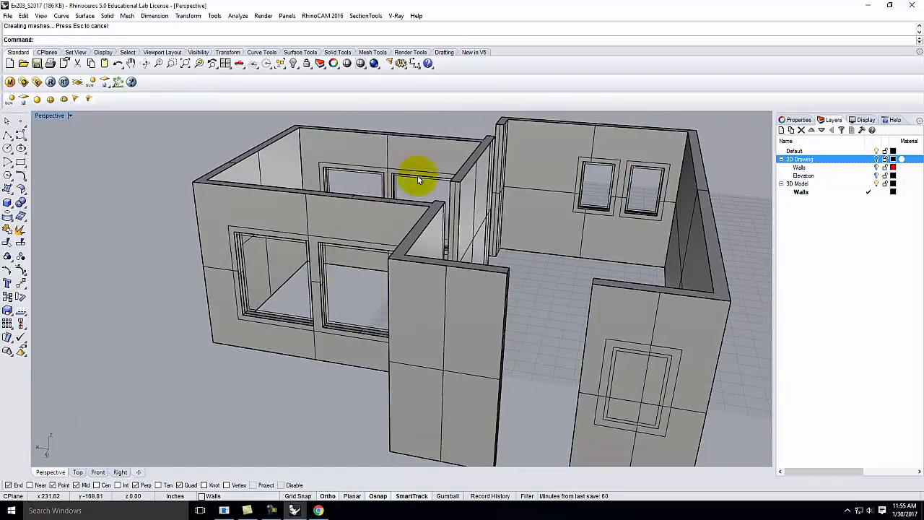
Step: Select the two window outlines on the short wall and trim away their overlapping part
{"action": "scroll", "coordinate": [415, 259], "scroll_direction": "down", "scroll_amount": 5}
{"action": "scroll", "coordinate": [520, 309], "scroll_direction": "up", "scroll_amount": 8}
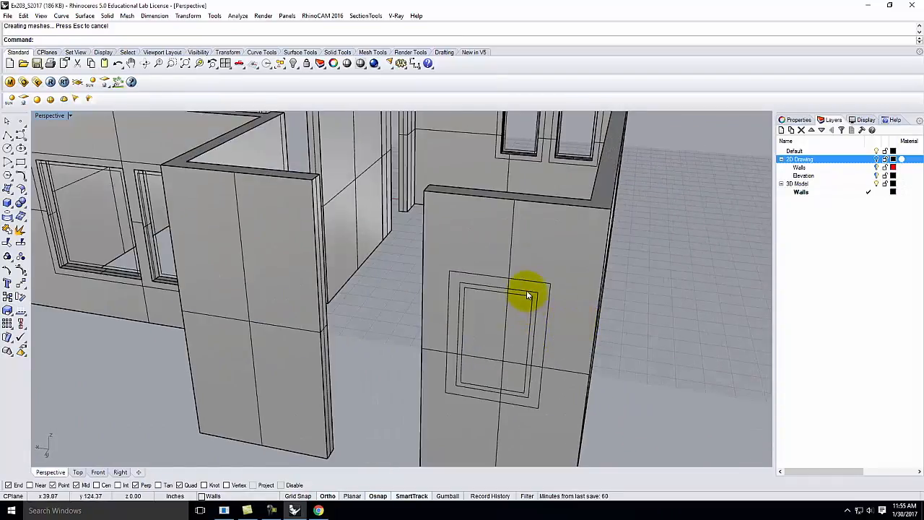
{"action": "left_click", "coordinate": [528, 296]}
{"action": "left_click", "coordinate": [563, 318]}
{"action": "right_click_drag", "start_coordinate": [382, 272], "coordinate": [552, 358]}
{"action": "scroll", "coordinate": [595, 334], "scroll_direction": "down", "scroll_amount": 3}
{"action": "scroll", "coordinate": [660, 157], "scroll_direction": "up", "scroll_amount": 7}
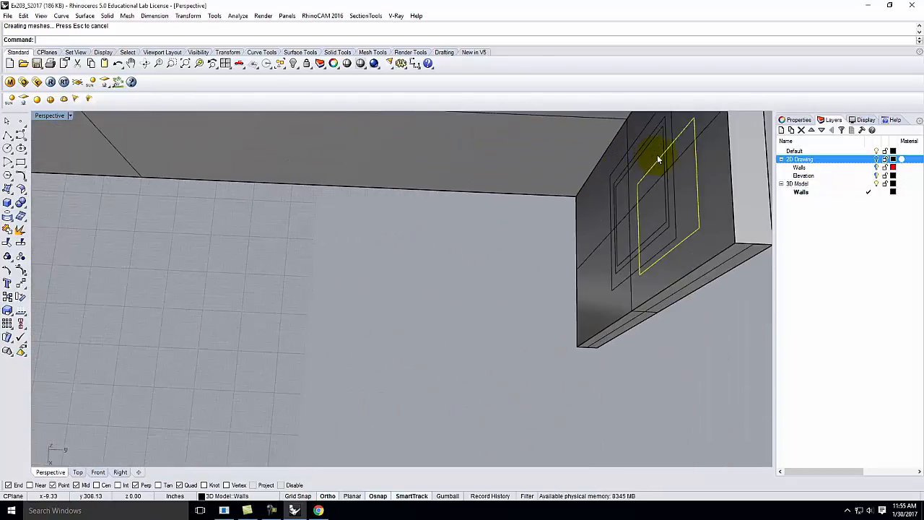
{"action": "left_click", "coordinate": [667, 161]}
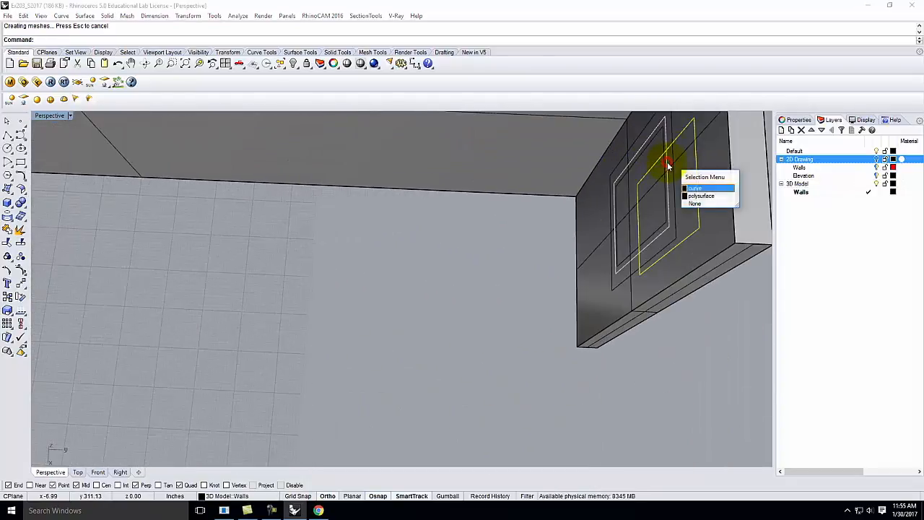
{"action": "left_click", "coordinate": [692, 189]}
{"action": "right_click_drag", "start_coordinate": [694, 195], "coordinate": [565, 153]}
{"action": "key", "text": "Return"}
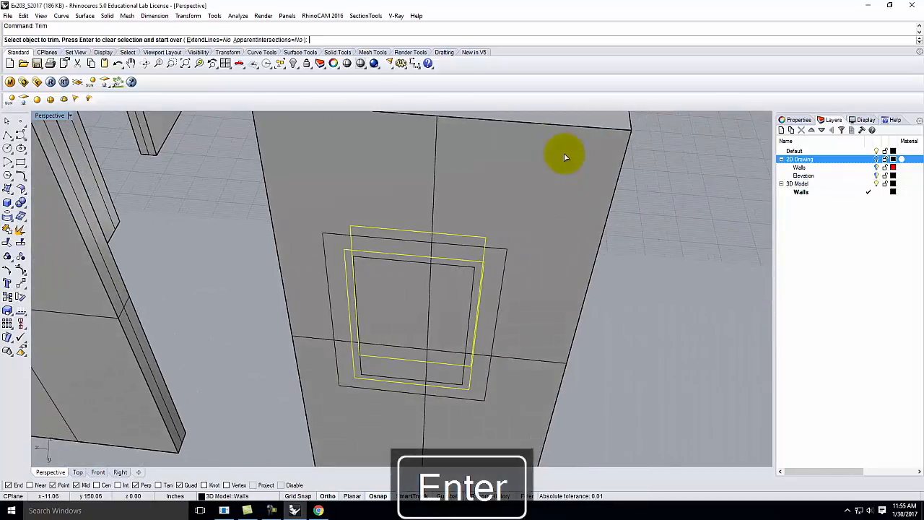
{"action": "left_click", "coordinate": [431, 333]}
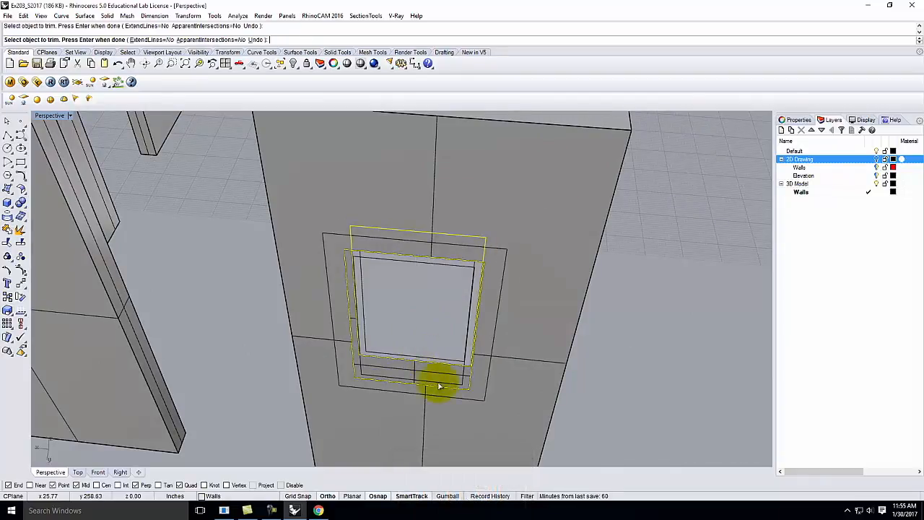
{"action": "key", "text": "Return"}
Step: Loft the selected window curves into a frame surface with default seam and options
{"action": "left_click", "coordinate": [84, 15]}
{"action": "left_click", "coordinate": [94, 39]}
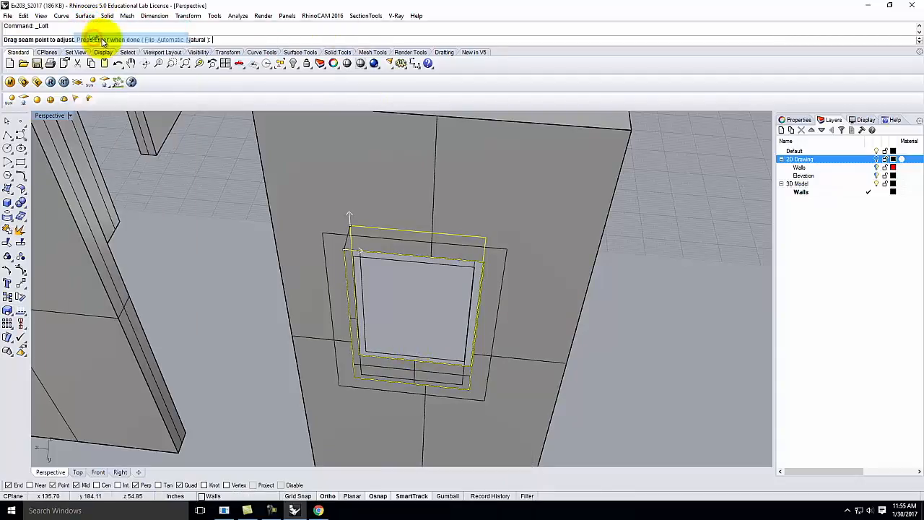
{"action": "key", "text": "Return"}
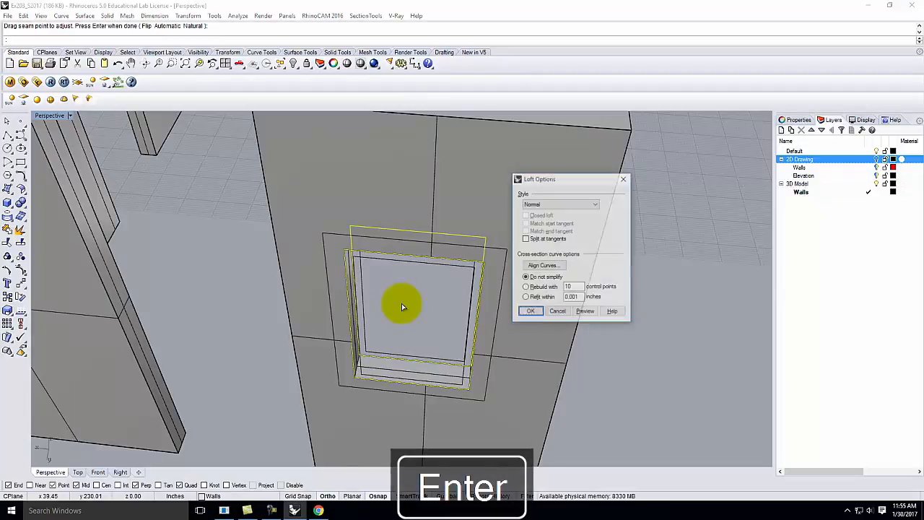
{"action": "key", "text": "Return"}
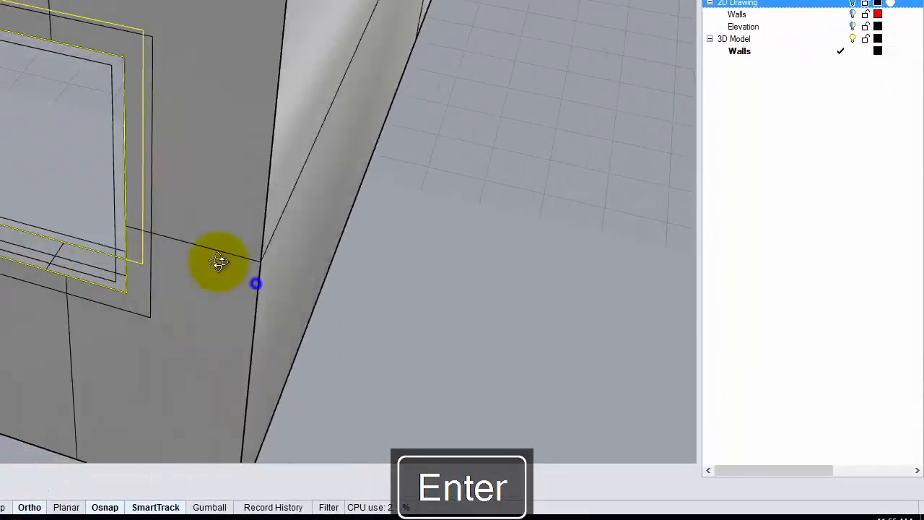
{"action": "right_click_drag", "start_coordinate": [219, 262], "coordinate": [347, 271]}
{"action": "scroll", "coordinate": [347, 270], "scroll_direction": "down", "scroll_amount": 10}
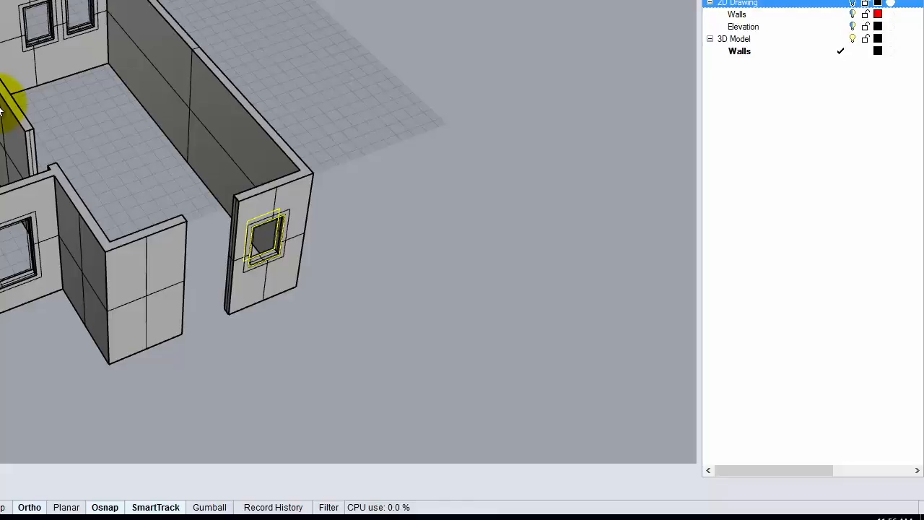
{"action": "scroll", "coordinate": [47, 116], "scroll_direction": "up", "scroll_amount": 3}
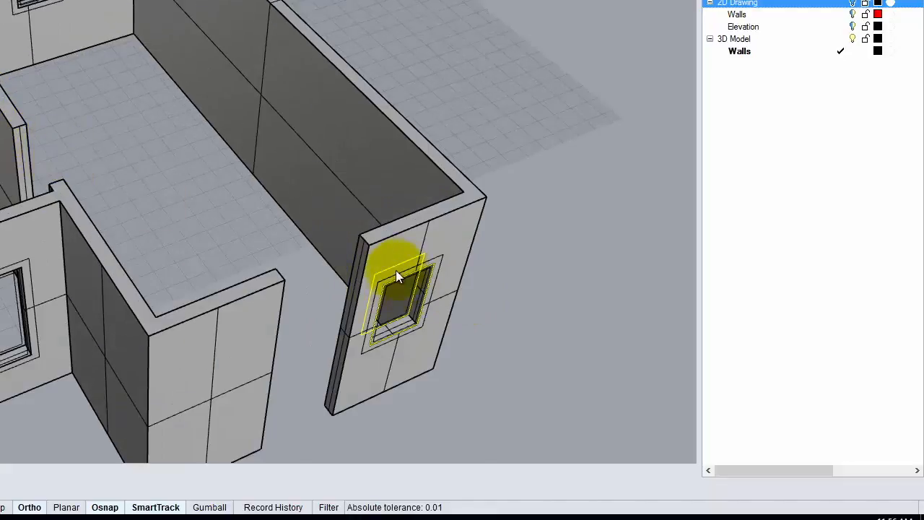
{"action": "scroll", "coordinate": [400, 267], "scroll_direction": "down", "scroll_amount": 3}
{"action": "right_click_drag", "start_coordinate": [212, 246], "coordinate": [275, 258]}
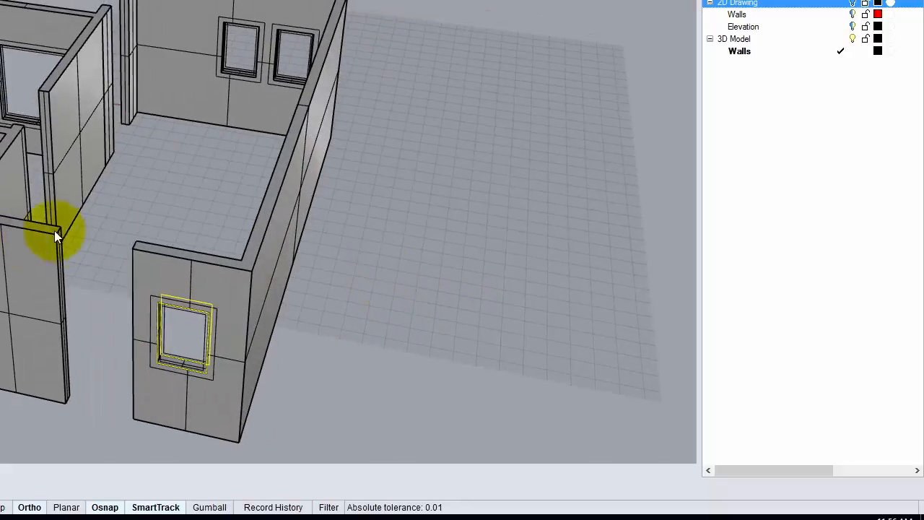
{"action": "right_click_drag", "start_coordinate": [71, 233], "coordinate": [148, 245]}
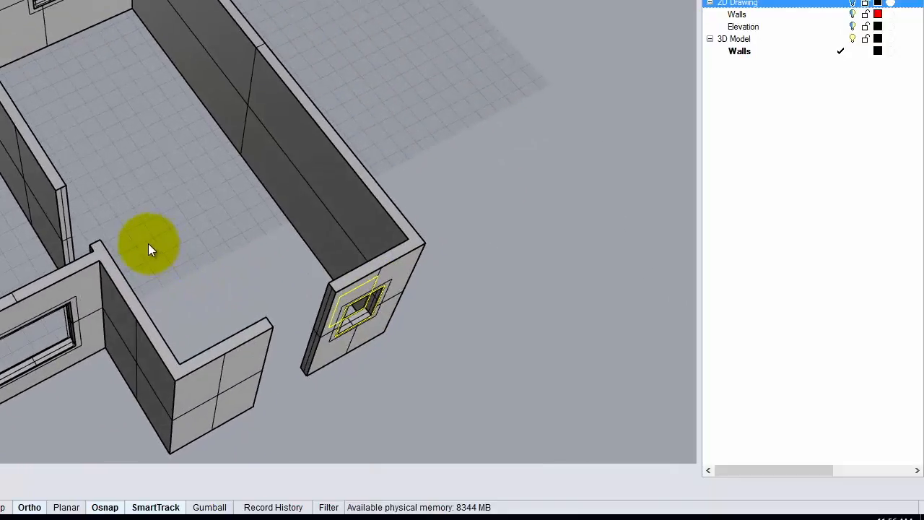
{"action": "right_click_drag", "start_coordinate": [169, 185], "coordinate": [246, 213]}
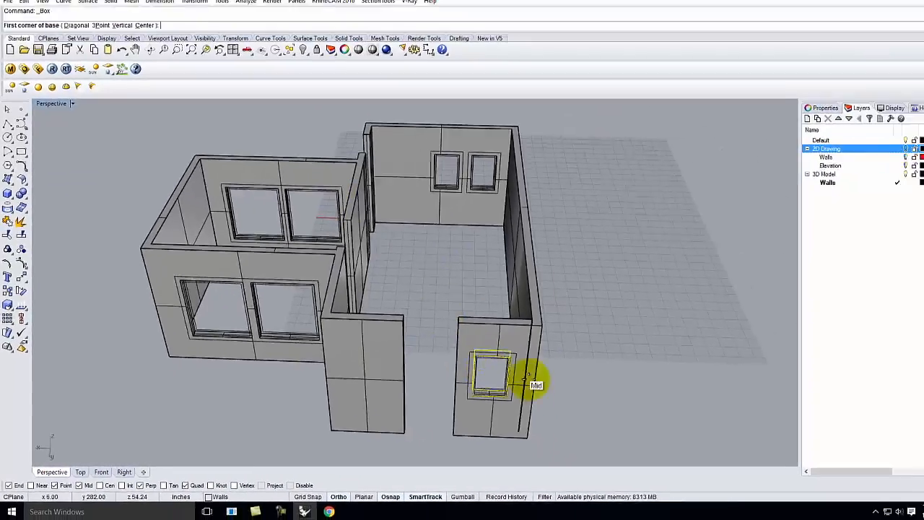
Step: Place a first box base between the wall corners, then reorient the view and clear the selection
{"action": "scroll", "coordinate": [741, 322], "scroll_direction": "up", "scroll_amount": 8}
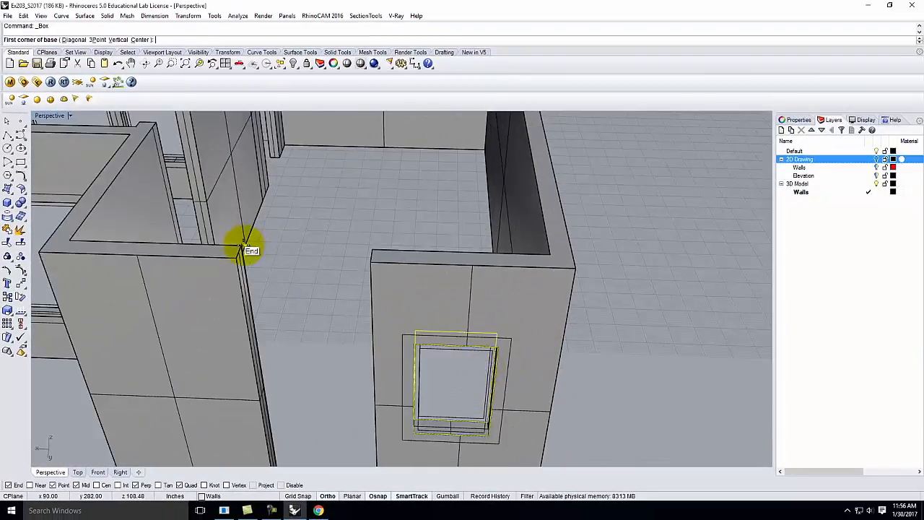
{"action": "right_click_drag", "start_coordinate": [291, 250], "coordinate": [253, 271]}
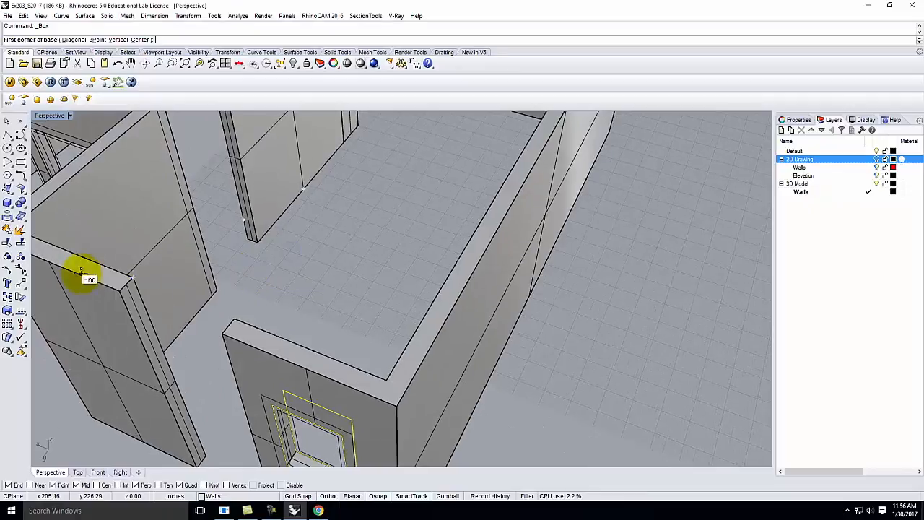
{"action": "left_click", "coordinate": [130, 277]}
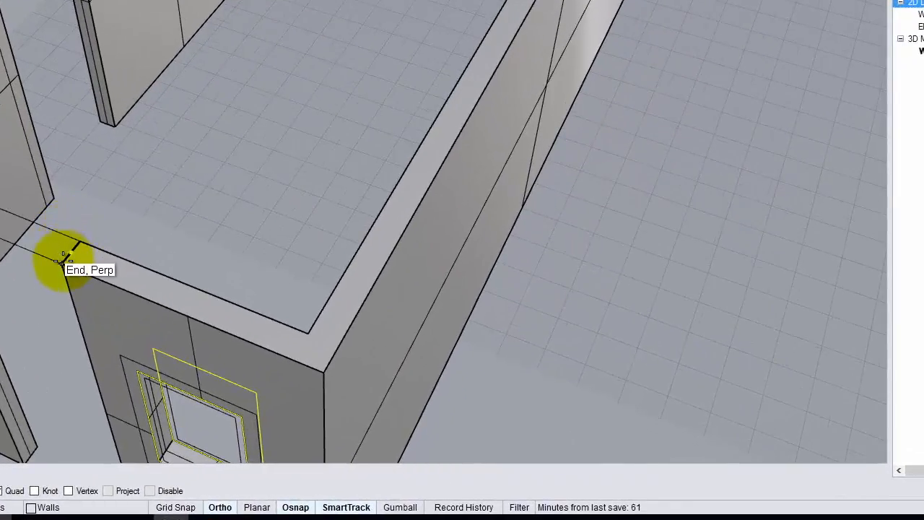
{"action": "left_click", "coordinate": [62, 262]}
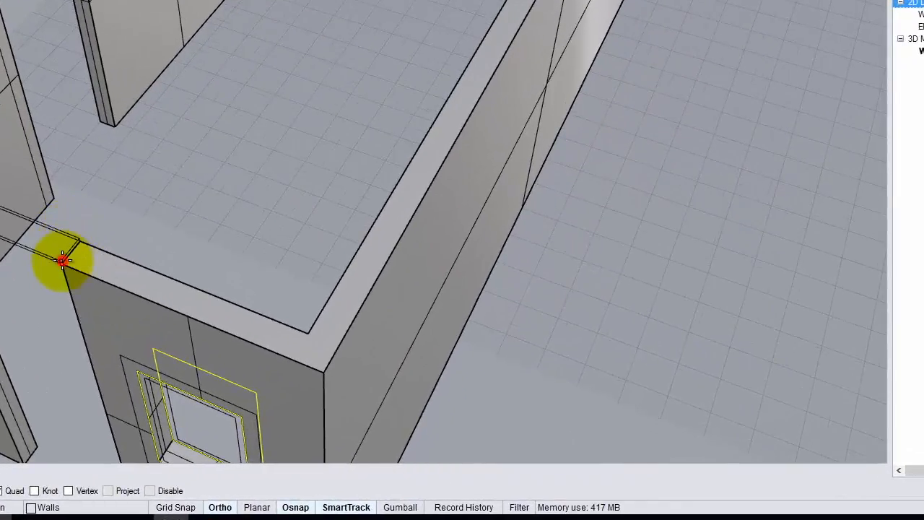
{"action": "right_click_drag", "start_coordinate": [46, 328], "coordinate": [113, 291]}
{"action": "right_click_drag", "start_coordinate": [218, 197], "coordinate": [295, 211]}
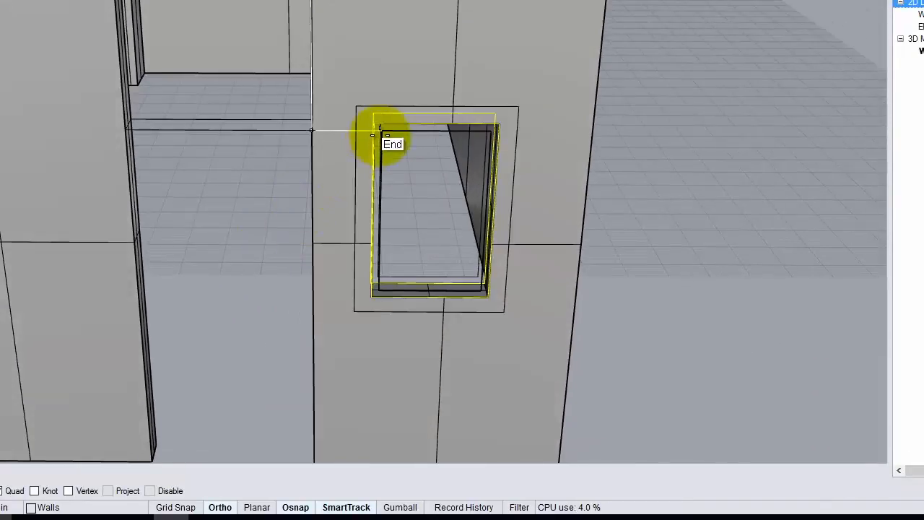
{"action": "right_click_drag", "start_coordinate": [365, 118], "coordinate": [340, 141]}
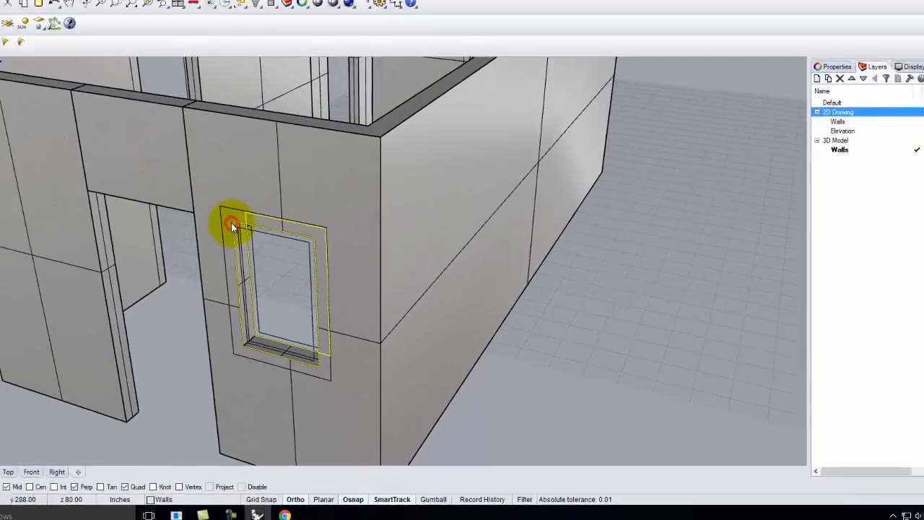
{"action": "left_click", "coordinate": [231, 225]}
{"action": "left_click", "coordinate": [178, 258]}
{"action": "scroll", "coordinate": [182, 226], "scroll_direction": "down", "scroll_amount": 10}
{"action": "right_click_drag", "start_coordinate": [182, 215], "coordinate": [230, 197]}
{"action": "right_click_drag", "start_coordinate": [269, 234], "coordinate": [412, 278]}
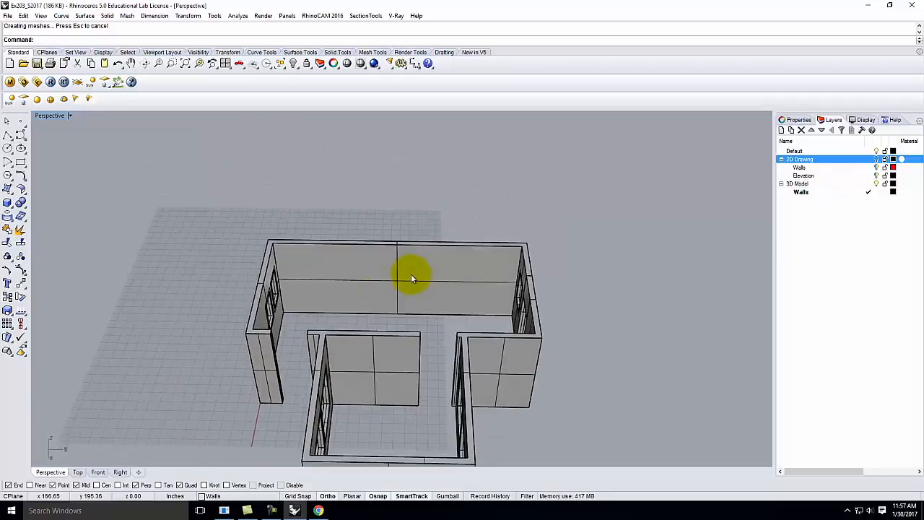
{"action": "scroll", "coordinate": [270, 348], "scroll_direction": "up", "scroll_amount": 9}
{"action": "mouse_move", "coordinate": [283, 342]}
{"action": "right_mouse_down"}
{"action": "mouse_move", "coordinate": [313, 347]}
{"action": "mouse_move", "coordinate": [297, 350]}
{"action": "right_mouse_up"}
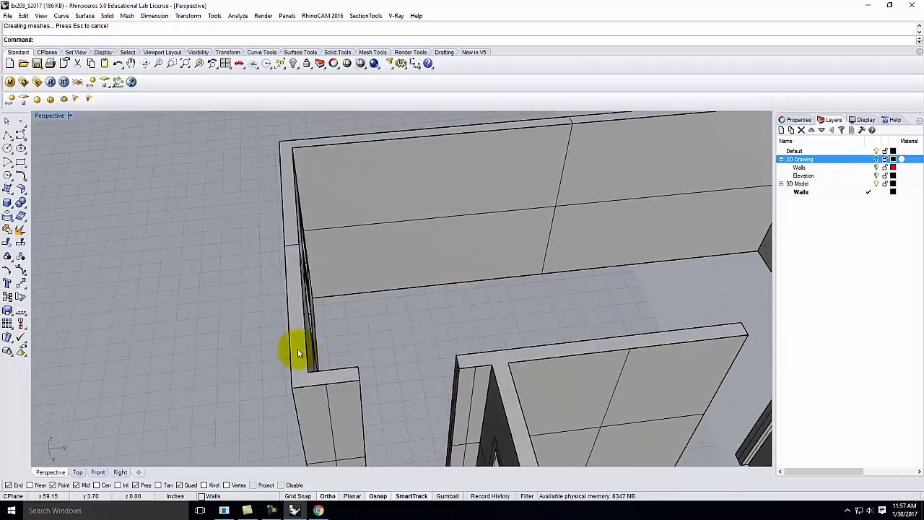
Step: Start a box with its base running from the outer wall corner, then cancel it
{"action": "left_click", "coordinate": [7, 202]}
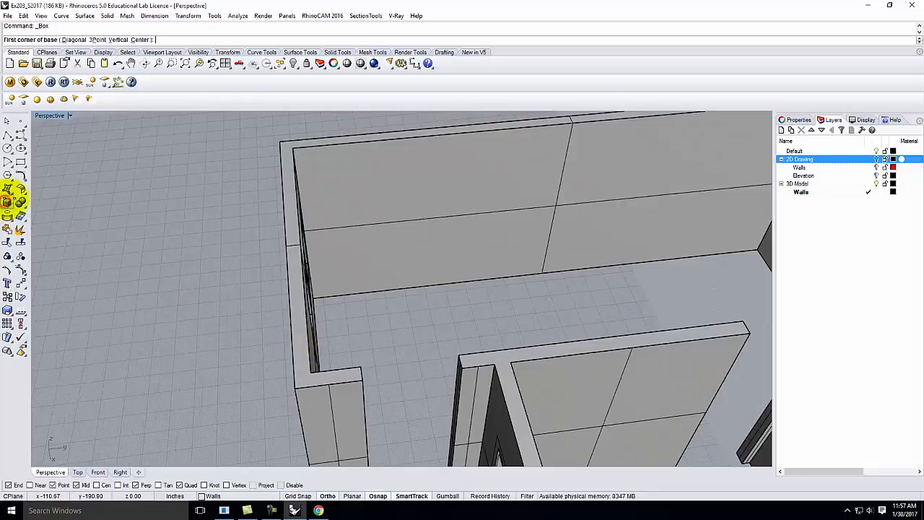
{"action": "left_click", "coordinate": [361, 368]}
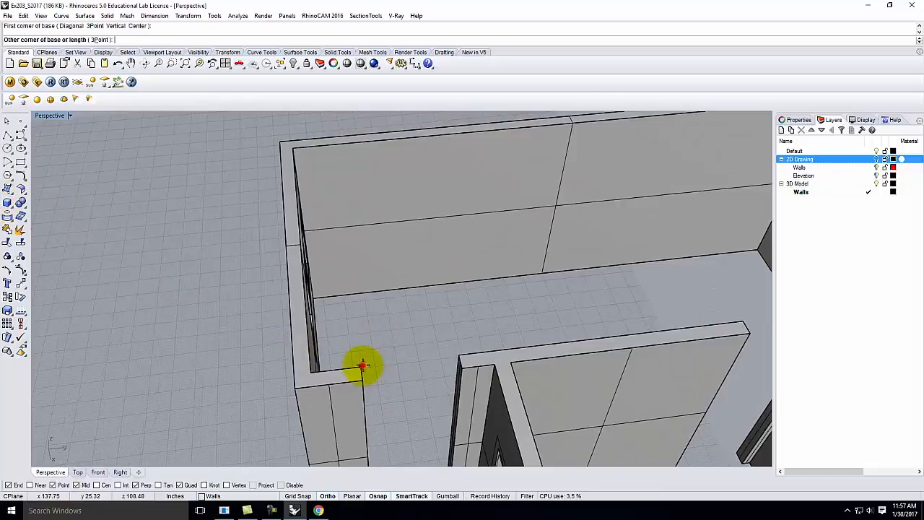
{"action": "left_click", "coordinate": [462, 369]}
{"action": "scroll", "coordinate": [470, 336], "scroll_direction": "down", "scroll_amount": 8}
{"action": "right_click_drag", "start_coordinate": [456, 419], "coordinate": [489, 377]}
{"action": "scroll", "coordinate": [516, 291], "scroll_direction": "up", "scroll_amount": 2}
{"action": "scroll", "coordinate": [516, 290], "scroll_direction": "up", "scroll_amount": 4}
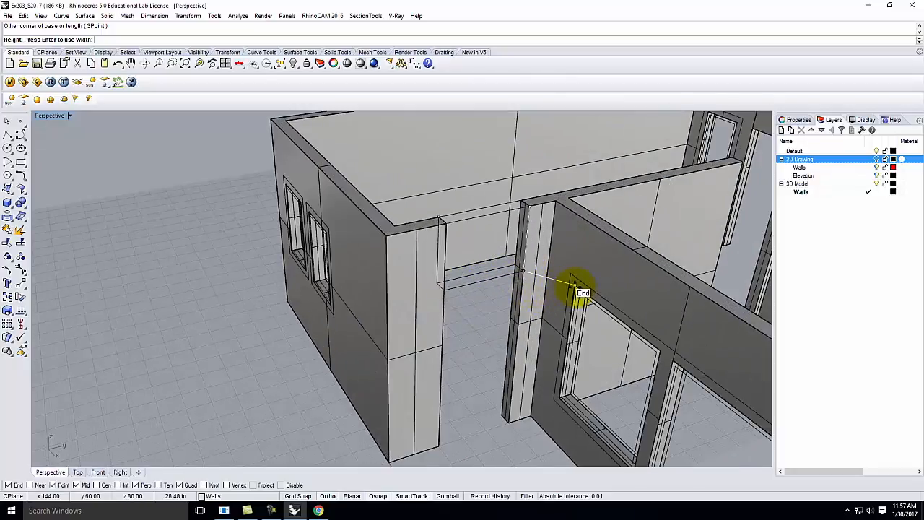
{"action": "key", "text": "Escape"}
{"action": "key", "text": "Escape"}
{"action": "scroll", "coordinate": [452, 299], "scroll_direction": "down", "scroll_amount": 8}
{"action": "right_click_drag", "start_coordinate": [506, 289], "coordinate": [449, 295]}
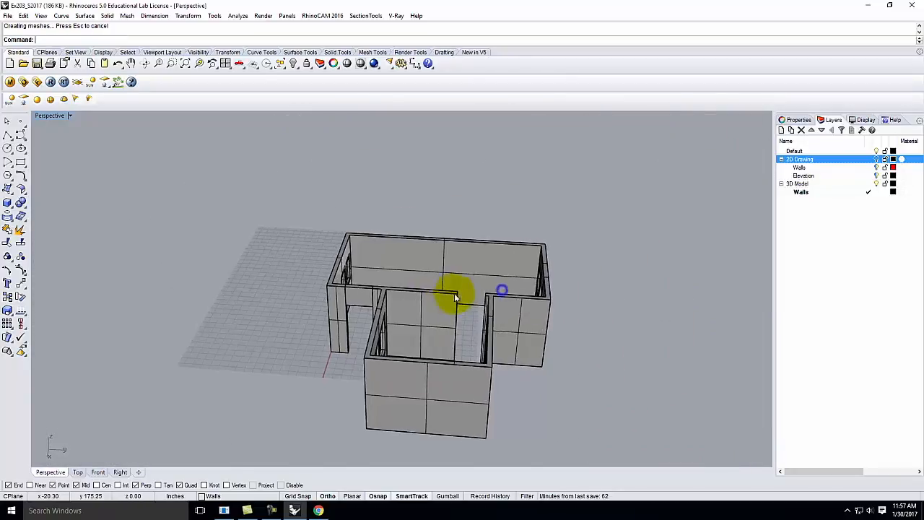
{"action": "scroll", "coordinate": [473, 298], "scroll_direction": "up", "scroll_amount": 6}
Step: Draw the header box from one wall top across the doorway to the opposite wall, filling the height
{"action": "right_click", "coordinate": [445, 289]}
{"action": "left_click", "coordinate": [432, 286]}
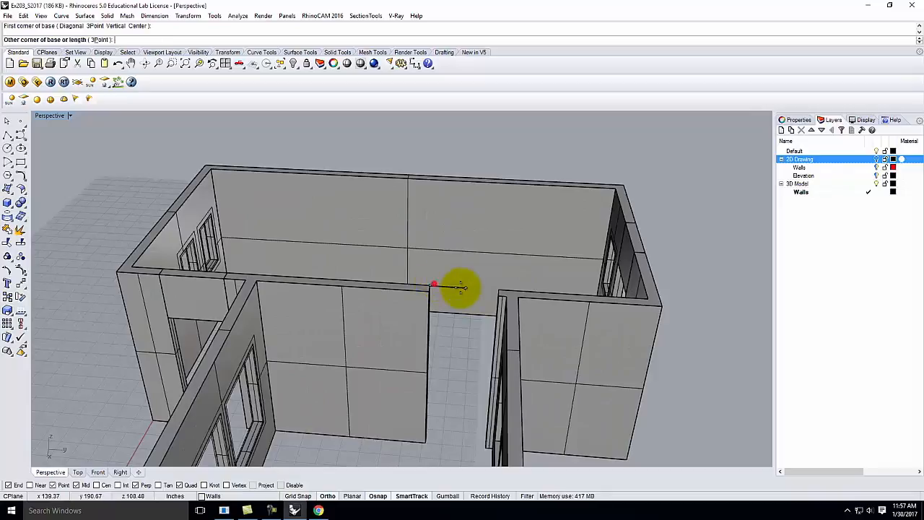
{"action": "right_click_drag", "start_coordinate": [474, 324], "coordinate": [496, 355]}
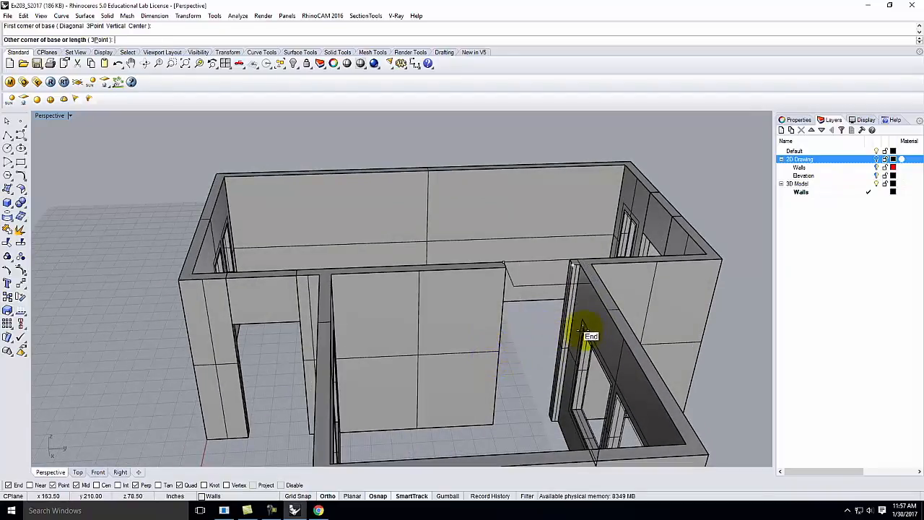
{"action": "scroll", "coordinate": [574, 261], "scroll_direction": "up", "scroll_amount": 5}
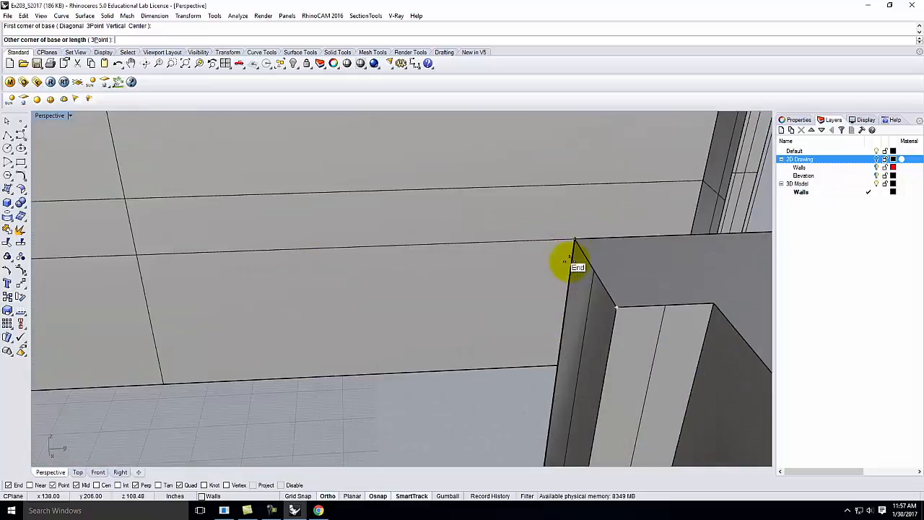
{"action": "left_click", "coordinate": [622, 306]}
{"action": "scroll", "coordinate": [600, 266], "scroll_direction": "down", "scroll_amount": 4}
{"action": "scroll", "coordinate": [600, 266], "scroll_direction": "down", "scroll_amount": 5}
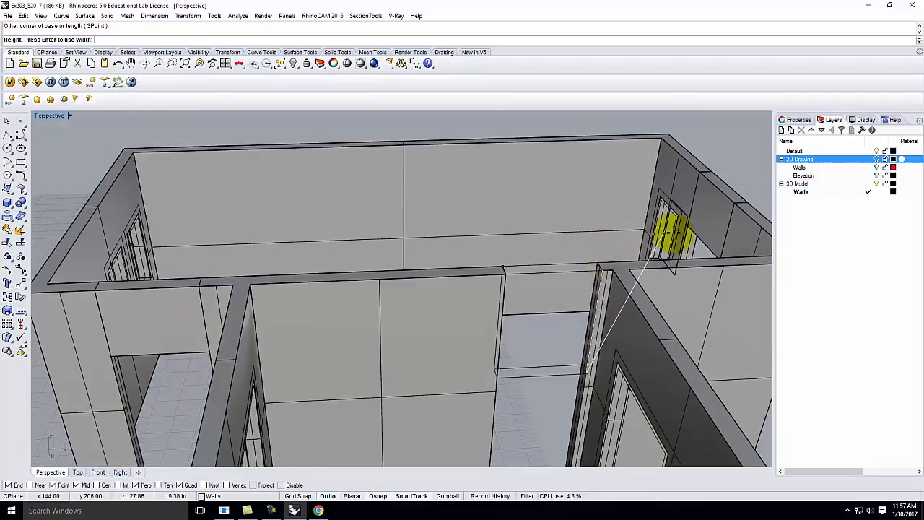
{"action": "left_click", "coordinate": [684, 230]}
{"action": "scroll", "coordinate": [435, 297], "scroll_direction": "down", "scroll_amount": 7}
{"action": "right_click_drag", "start_coordinate": [495, 318], "coordinate": [356, 307]}
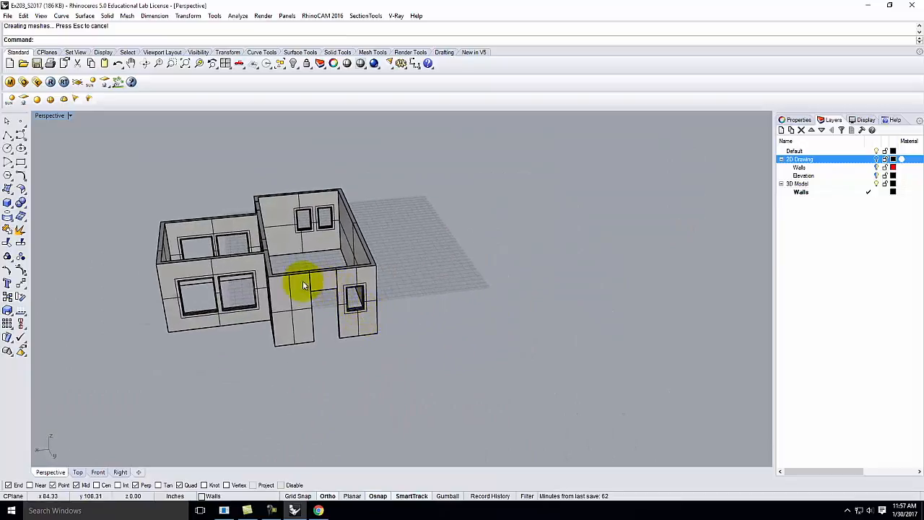
{"action": "scroll", "coordinate": [316, 325], "scroll_direction": "up", "scroll_amount": 4}
Step: Select the left wall, the doorway header box and the right wall in turn to check them
{"action": "left_click", "coordinate": [264, 279]}
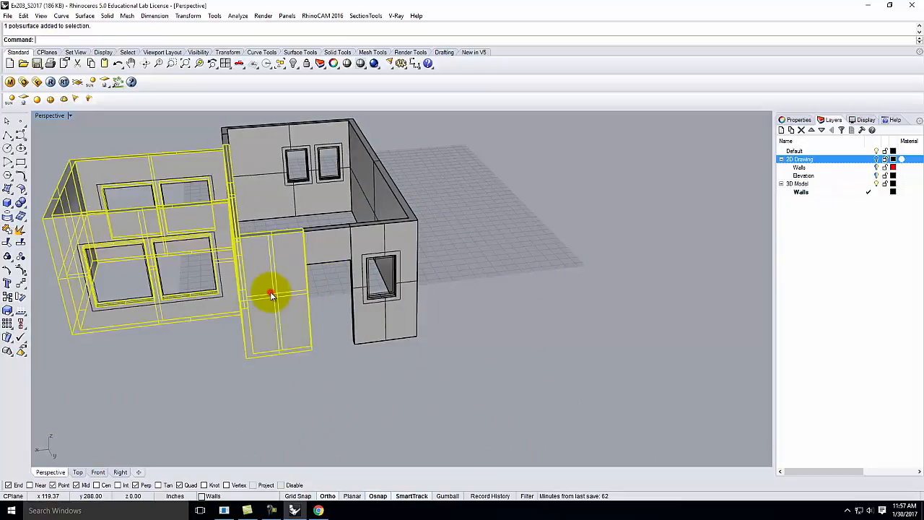
{"action": "left_click", "coordinate": [317, 246]}
{"action": "left_click", "coordinate": [373, 238]}
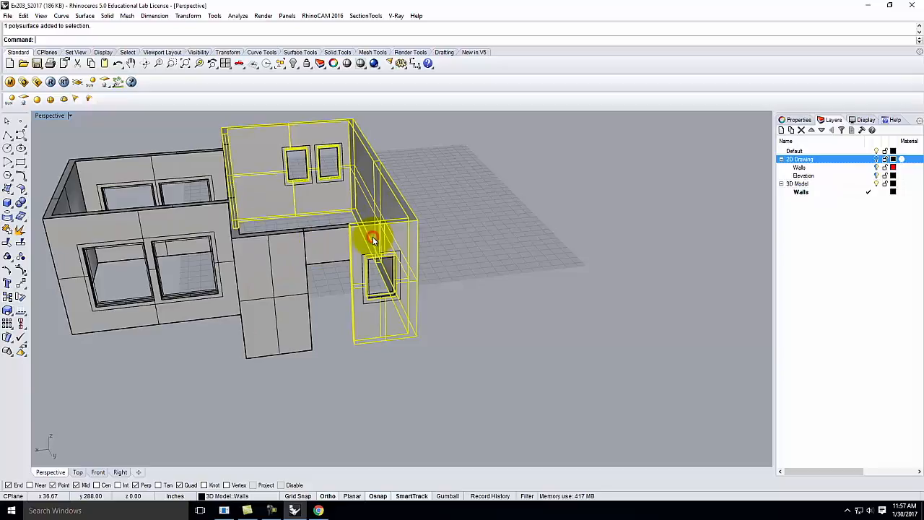
{"action": "left_click", "coordinate": [320, 286]}
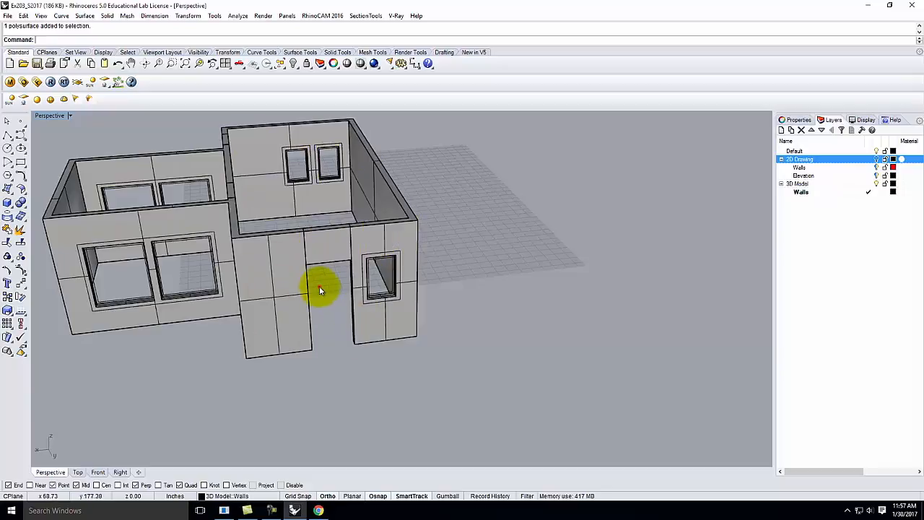
{"action": "left_click", "coordinate": [304, 239]}
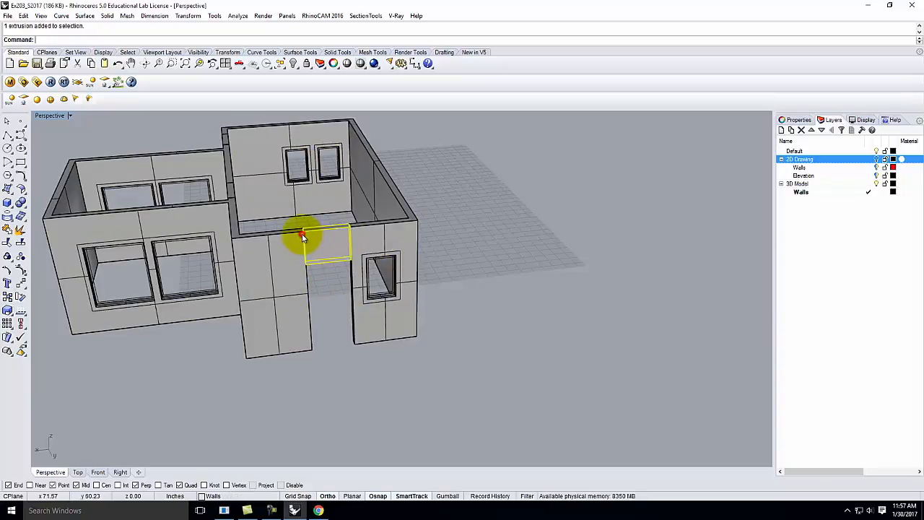
{"action": "left_click", "coordinate": [335, 309]}
{"action": "left_click", "coordinate": [269, 252]}
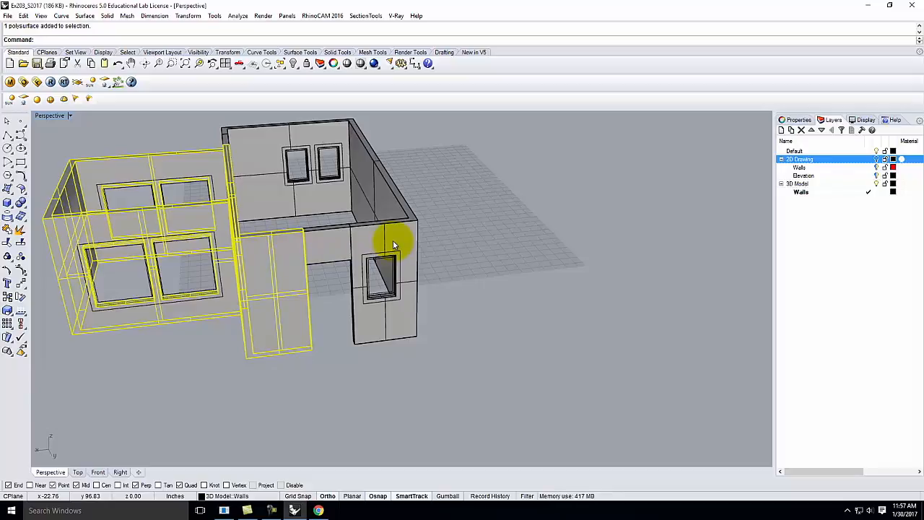
Step: Orbit to a steeper top-down view of the house and deselect the walls
{"action": "right_click_drag", "start_coordinate": [472, 238], "coordinate": [325, 300]}
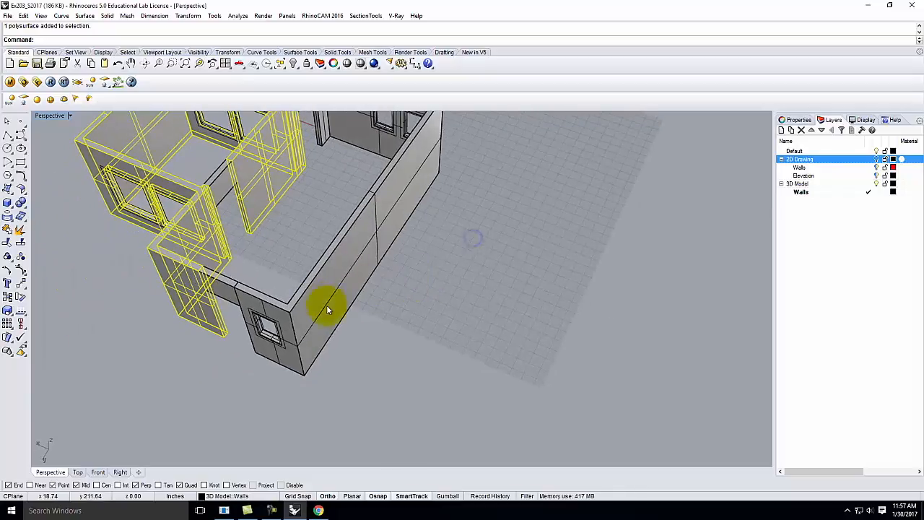
{"action": "scroll", "coordinate": [383, 332], "scroll_direction": "down", "scroll_amount": 5}
{"action": "left_click", "coordinate": [249, 153]}
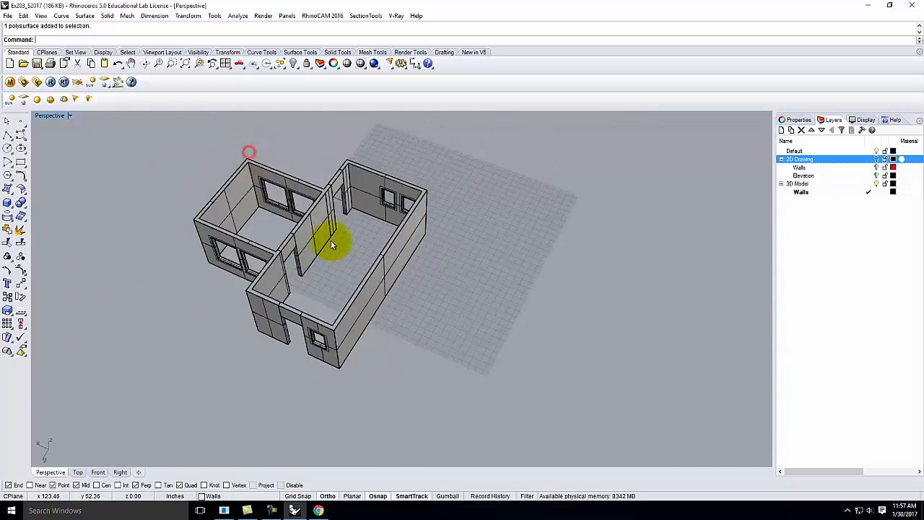
{"action": "scroll", "coordinate": [159, 184], "scroll_direction": "up", "scroll_amount": 2}
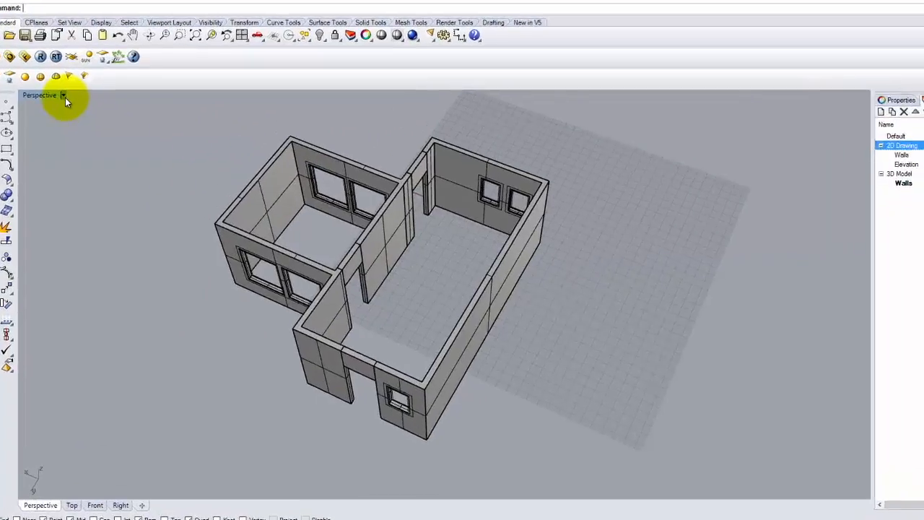
Step: Choose Capture > To File from the Perspective viewport's title menu
{"action": "left_click", "coordinate": [65, 100]}
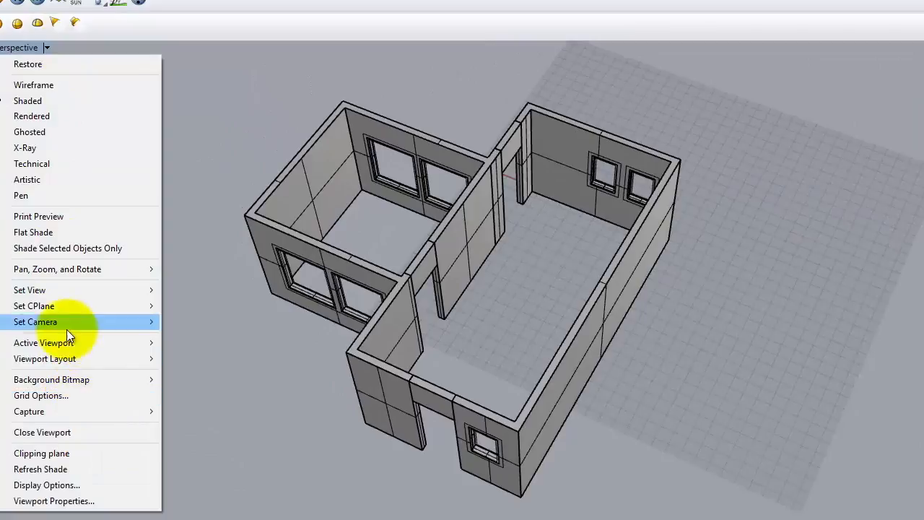
{"action": "mouse_move", "coordinate": [57, 415]}
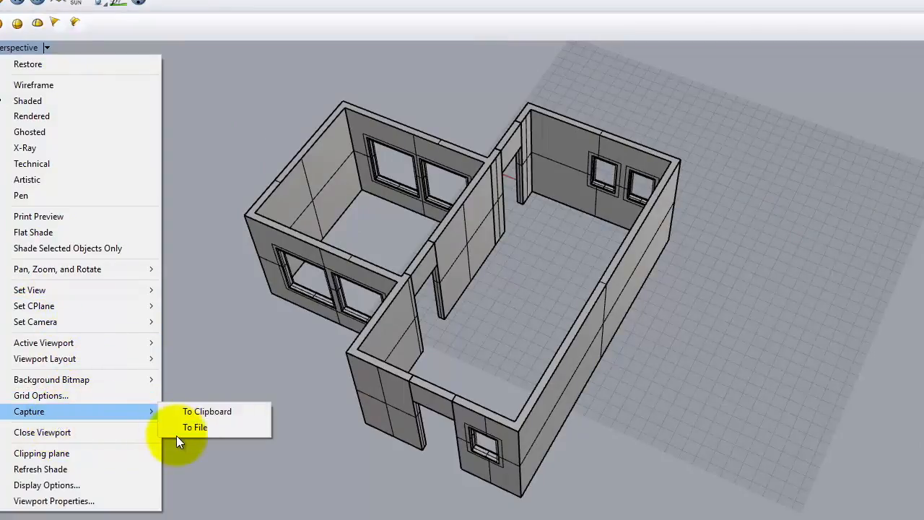
{"action": "left_click", "coordinate": [211, 427]}
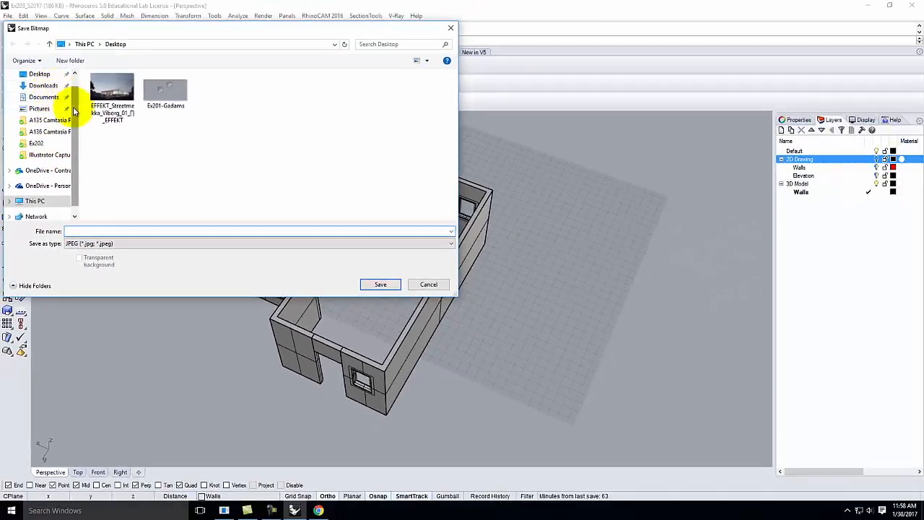
Step: Browse to OneDrive > Live Demonstrations > Live - A136 Exercises > Ex203 as the save location
{"action": "scroll", "coordinate": [58, 94], "scroll_direction": "up", "scroll_amount": 1}
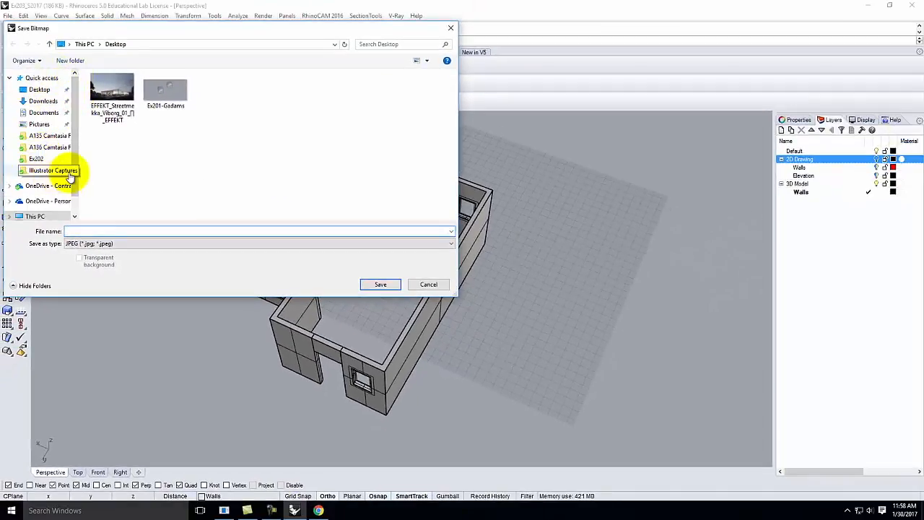
{"action": "left_click", "coordinate": [42, 187]}
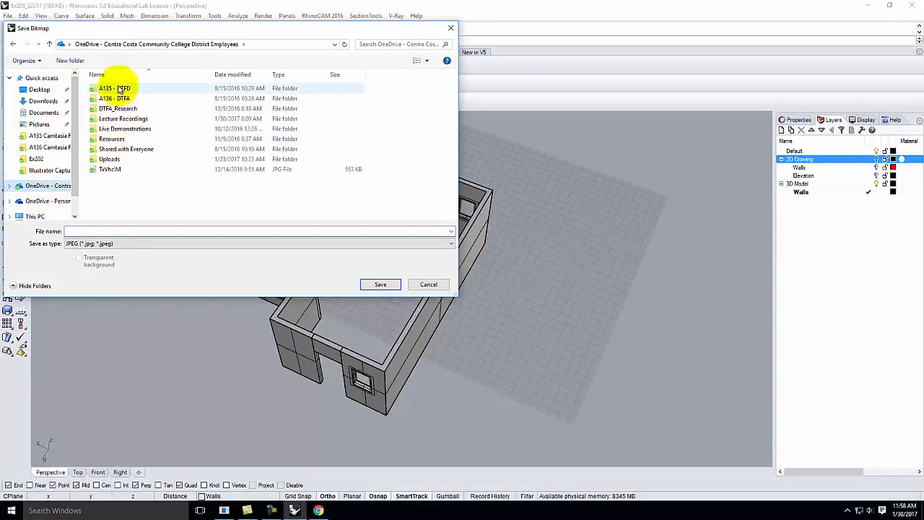
{"action": "double_click", "coordinate": [120, 129]}
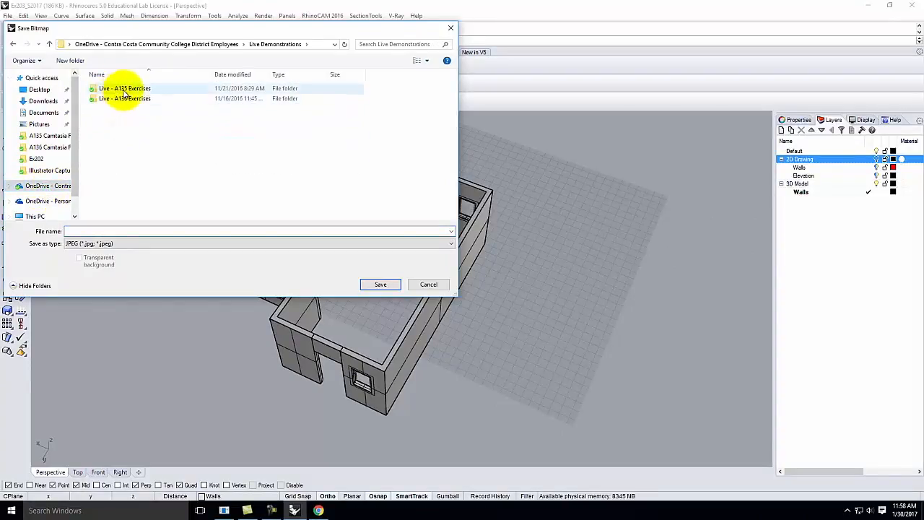
{"action": "left_click", "coordinate": [119, 102]}
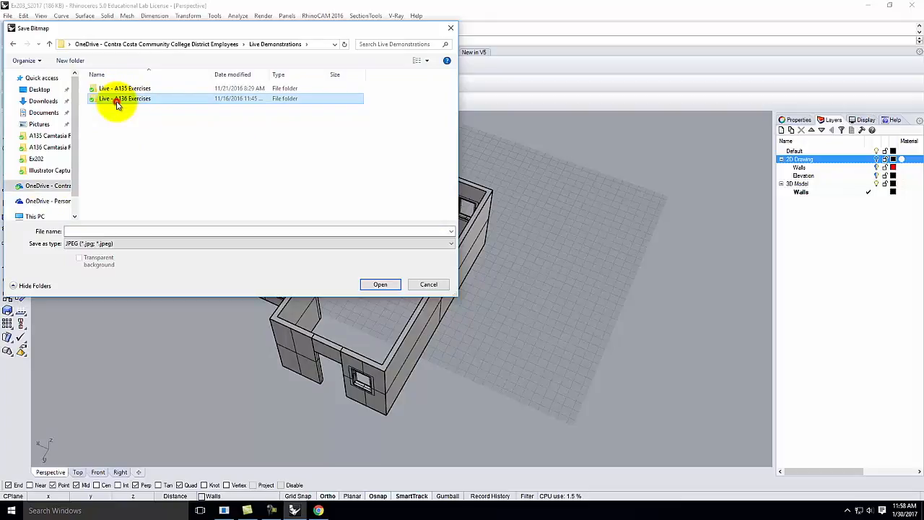
{"action": "double_click", "coordinate": [91, 99]}
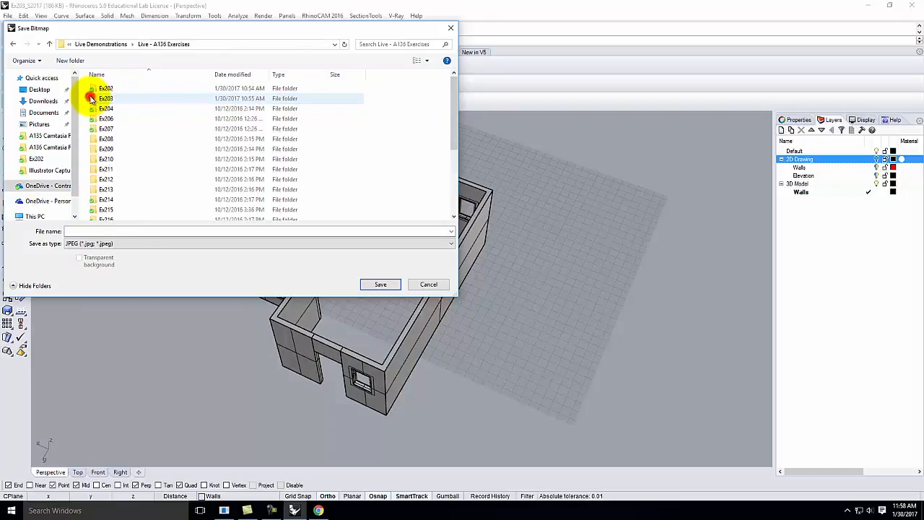
{"action": "left_click", "coordinate": [97, 100]}
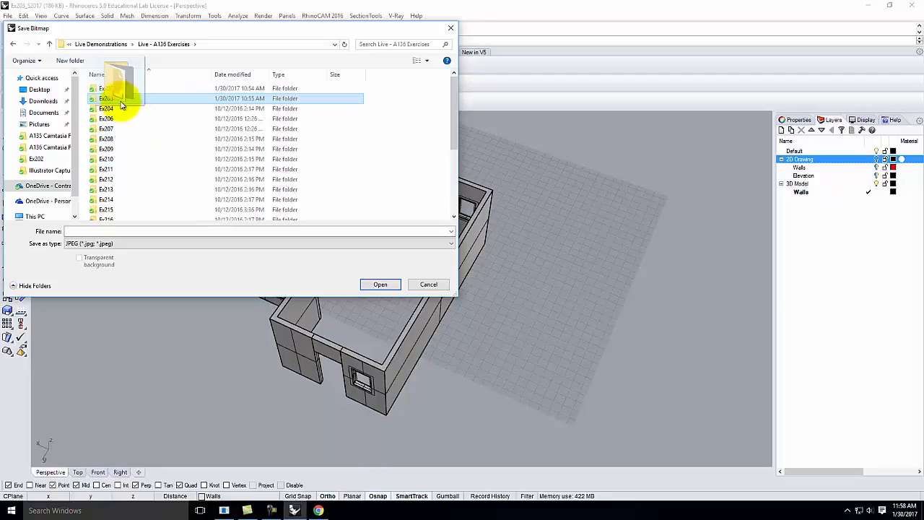
{"action": "double_click", "coordinate": [91, 101]}
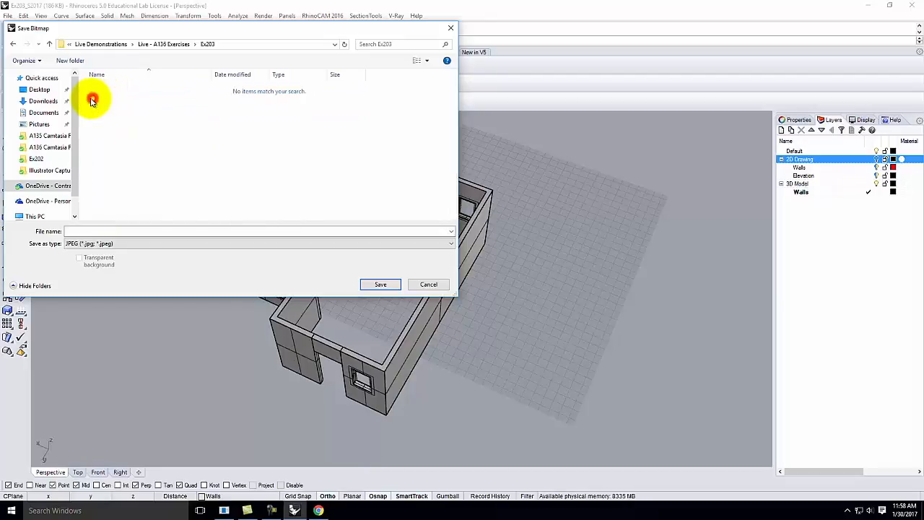
Step: Name the image Ex203-S2017 and save it as a JPEG
{"action": "left_click", "coordinate": [88, 228]}
{"action": "type", "text": "Ex201"}
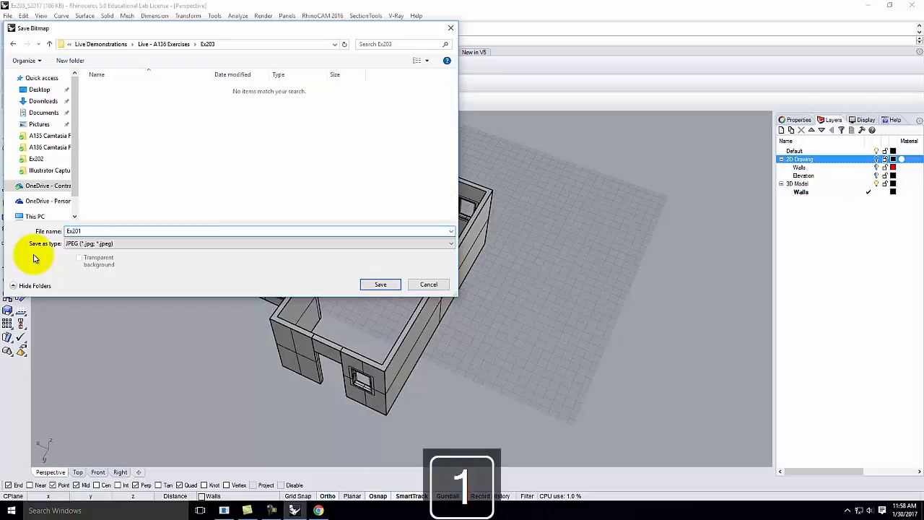
{"action": "key", "text": "BackSpace"}
{"action": "type", "text": "3-"}
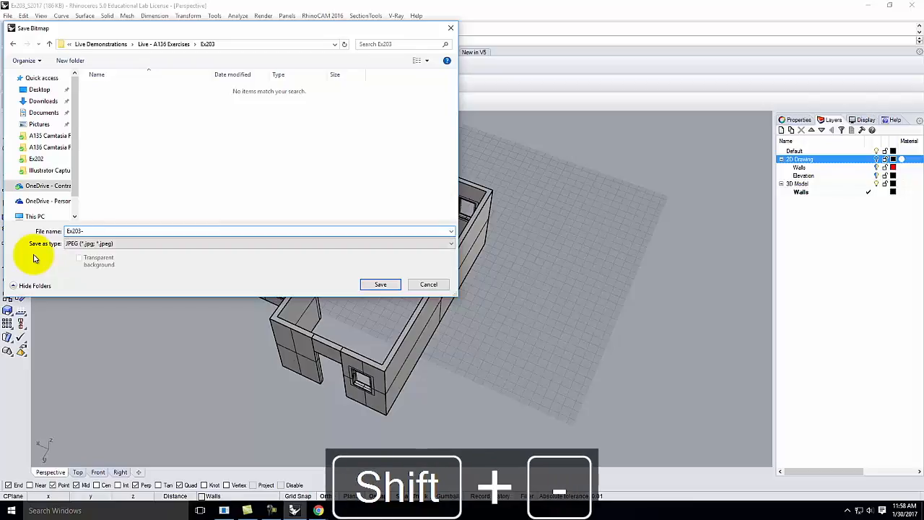
{"action": "type", "text": "S201"}
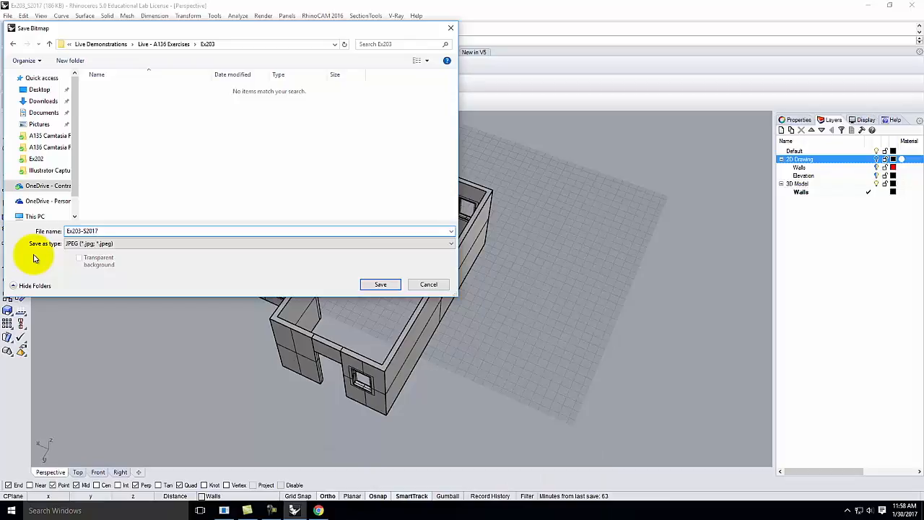
{"action": "type", "text": "7"}
{"action": "left_click", "coordinate": [373, 285]}
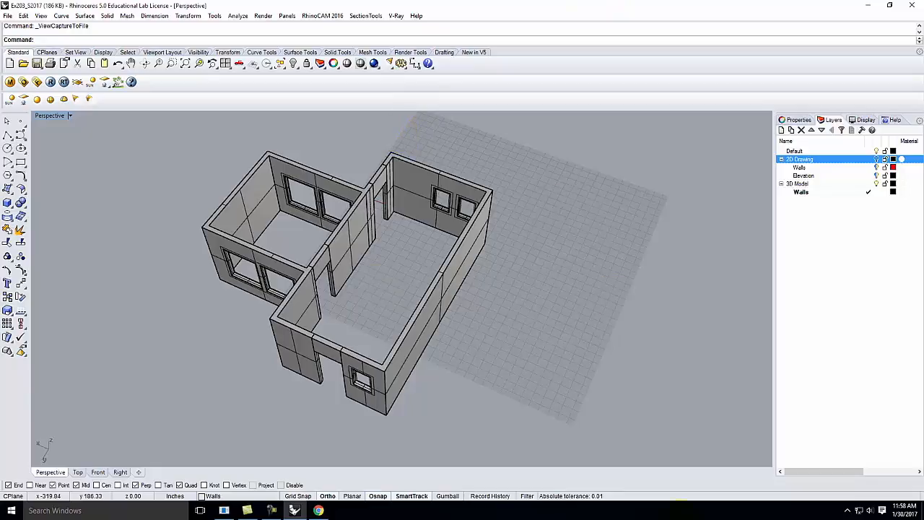
Step: In Chrome, open the Spring 2017 A136 lectures page in a new tab
{"action": "left_click", "coordinate": [317, 511]}
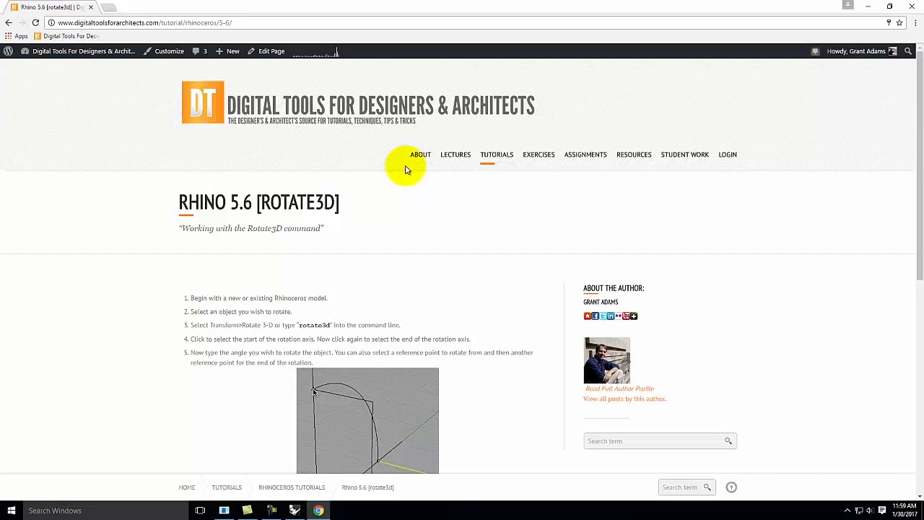
{"action": "mouse_move", "coordinate": [462, 160]}
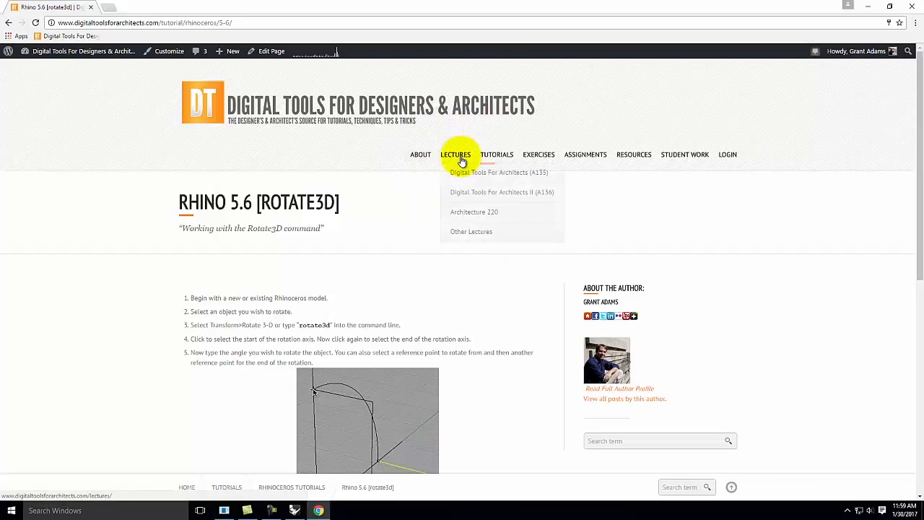
{"action": "mouse_move", "coordinate": [457, 189]}
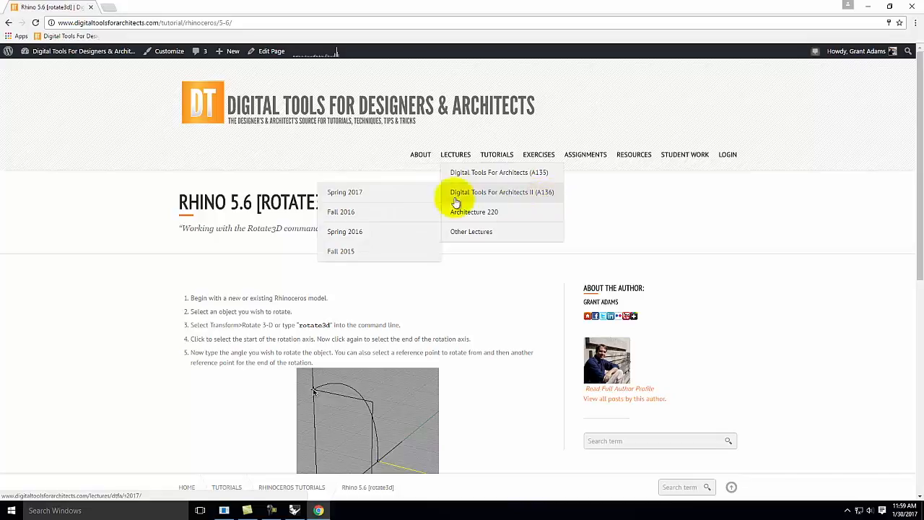
{"action": "right_click", "coordinate": [377, 194]}
{"action": "left_click", "coordinate": [403, 200]}
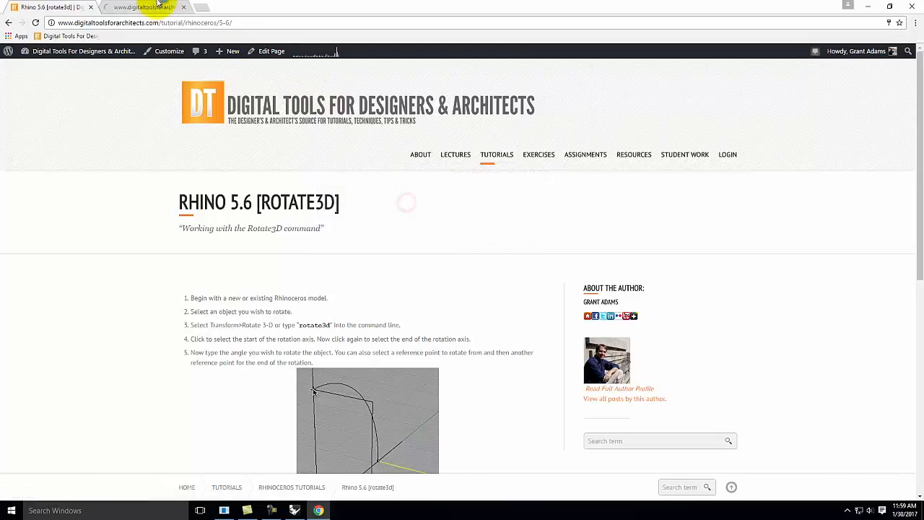
{"action": "left_click", "coordinate": [152, 7]}
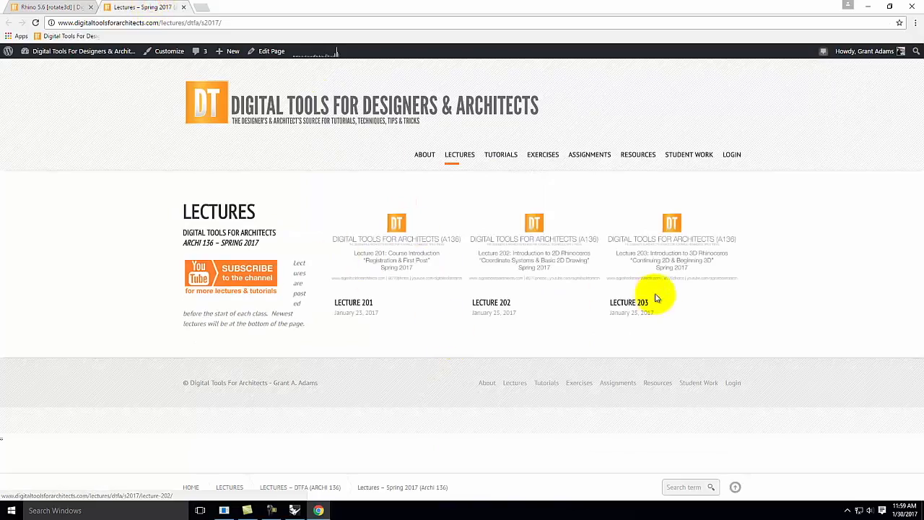
Step: Open Lecture 203 and its Fall 2016 recording link
{"action": "left_click", "coordinate": [664, 263]}
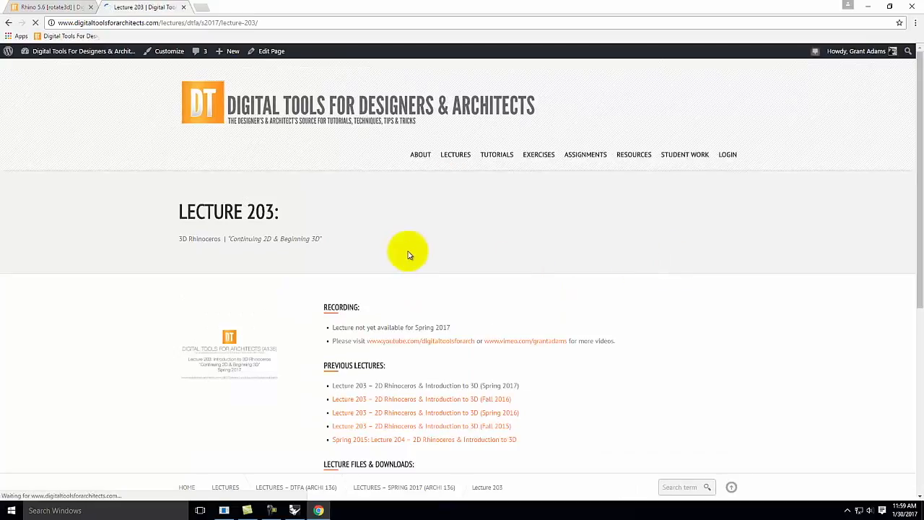
{"action": "scroll", "coordinate": [409, 253], "scroll_direction": "down", "scroll_amount": 3}
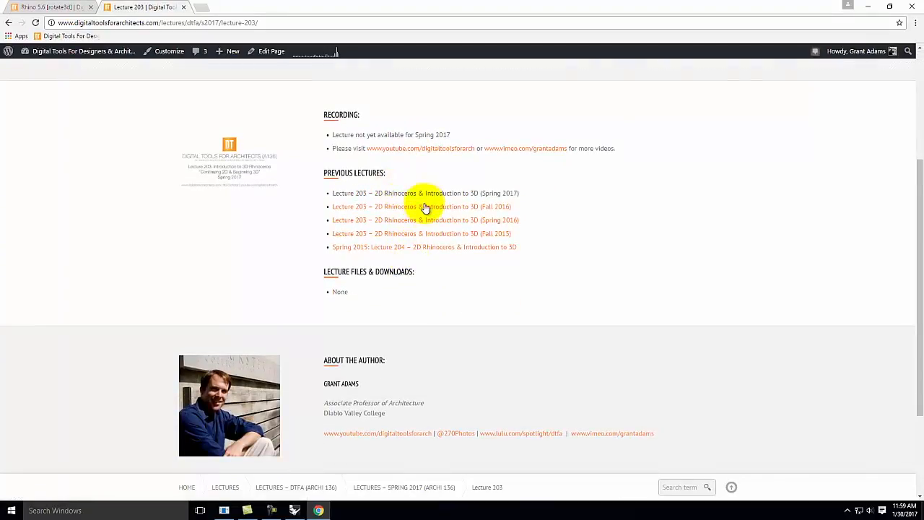
{"action": "left_click", "coordinate": [424, 209]}
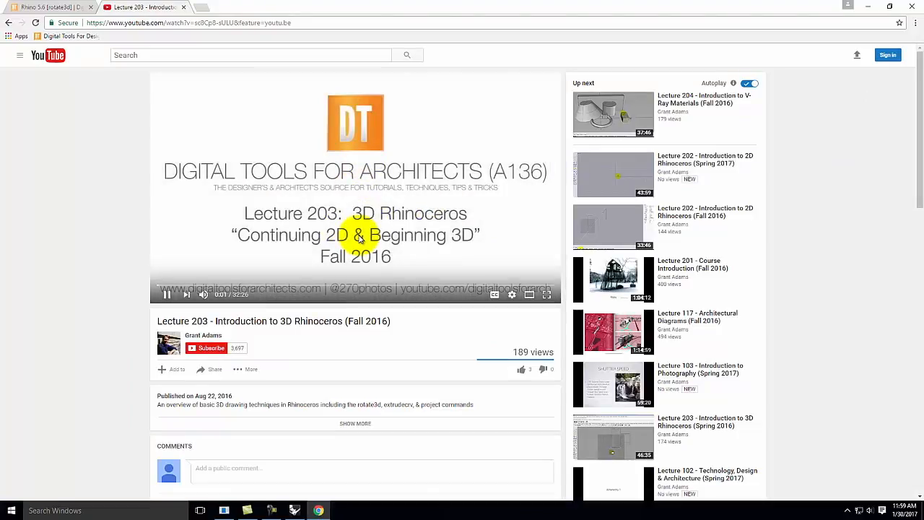
Step: Jump the lecture video to about 6:03, pause it, minimize Chrome and stop the screen recording
{"action": "left_click", "coordinate": [227, 287]}
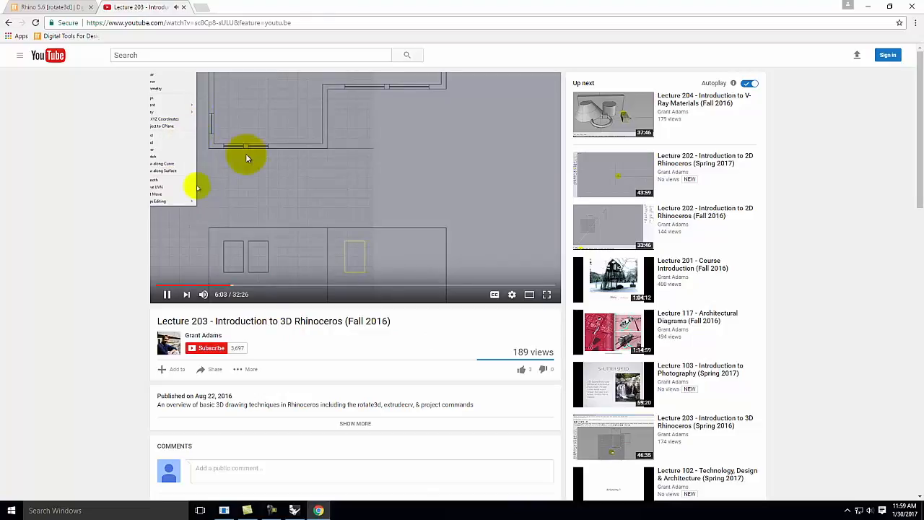
{"action": "left_click", "coordinate": [169, 294]}
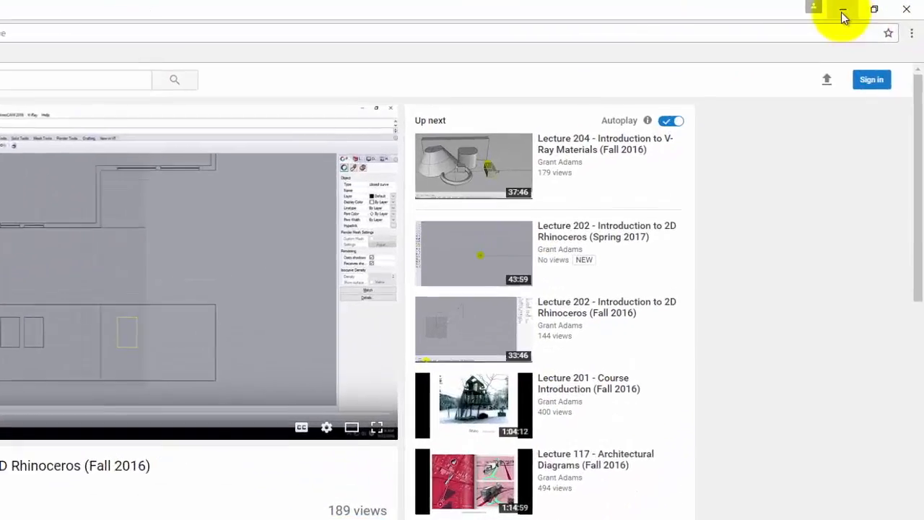
{"action": "left_click", "coordinate": [868, 6]}
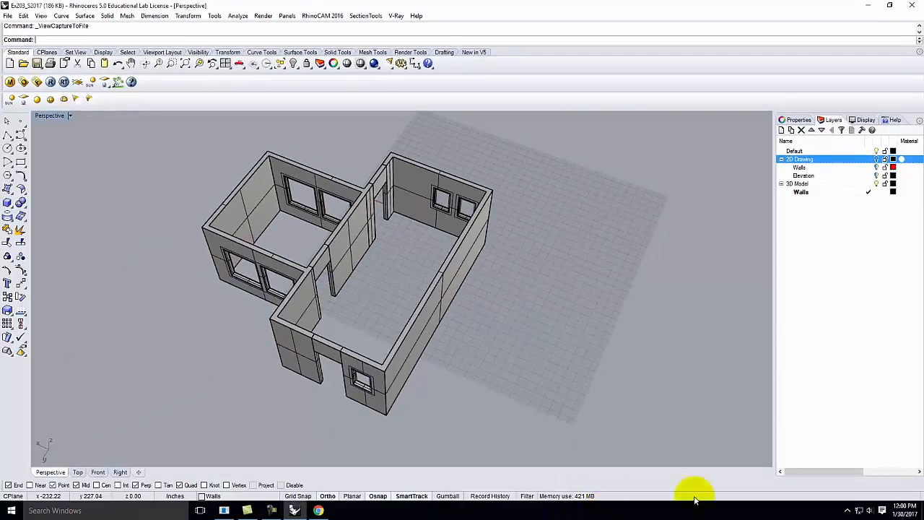
{"action": "left_click", "coordinate": [271, 511]}
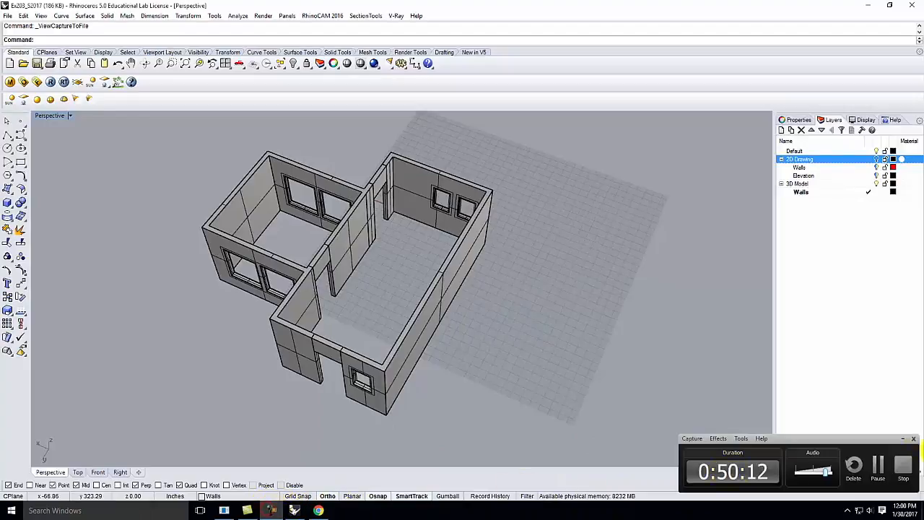
{"action": "left_click", "coordinate": [913, 470]}
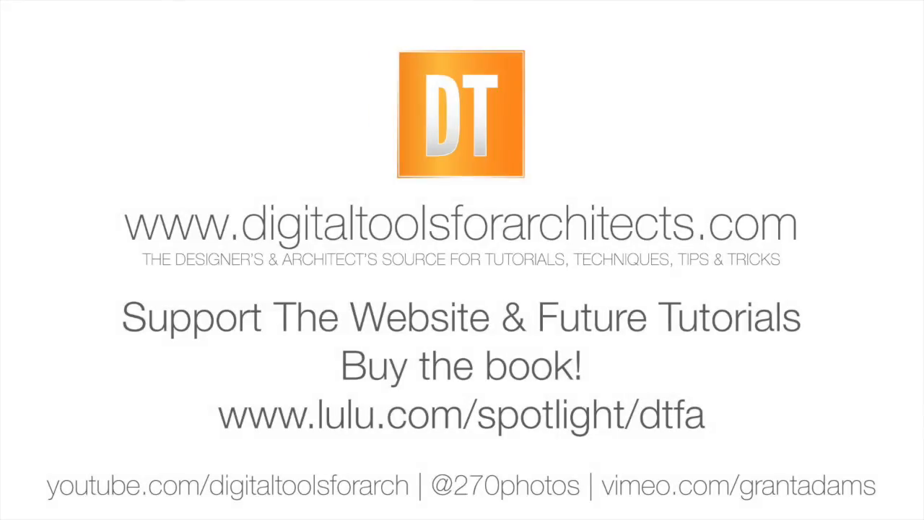